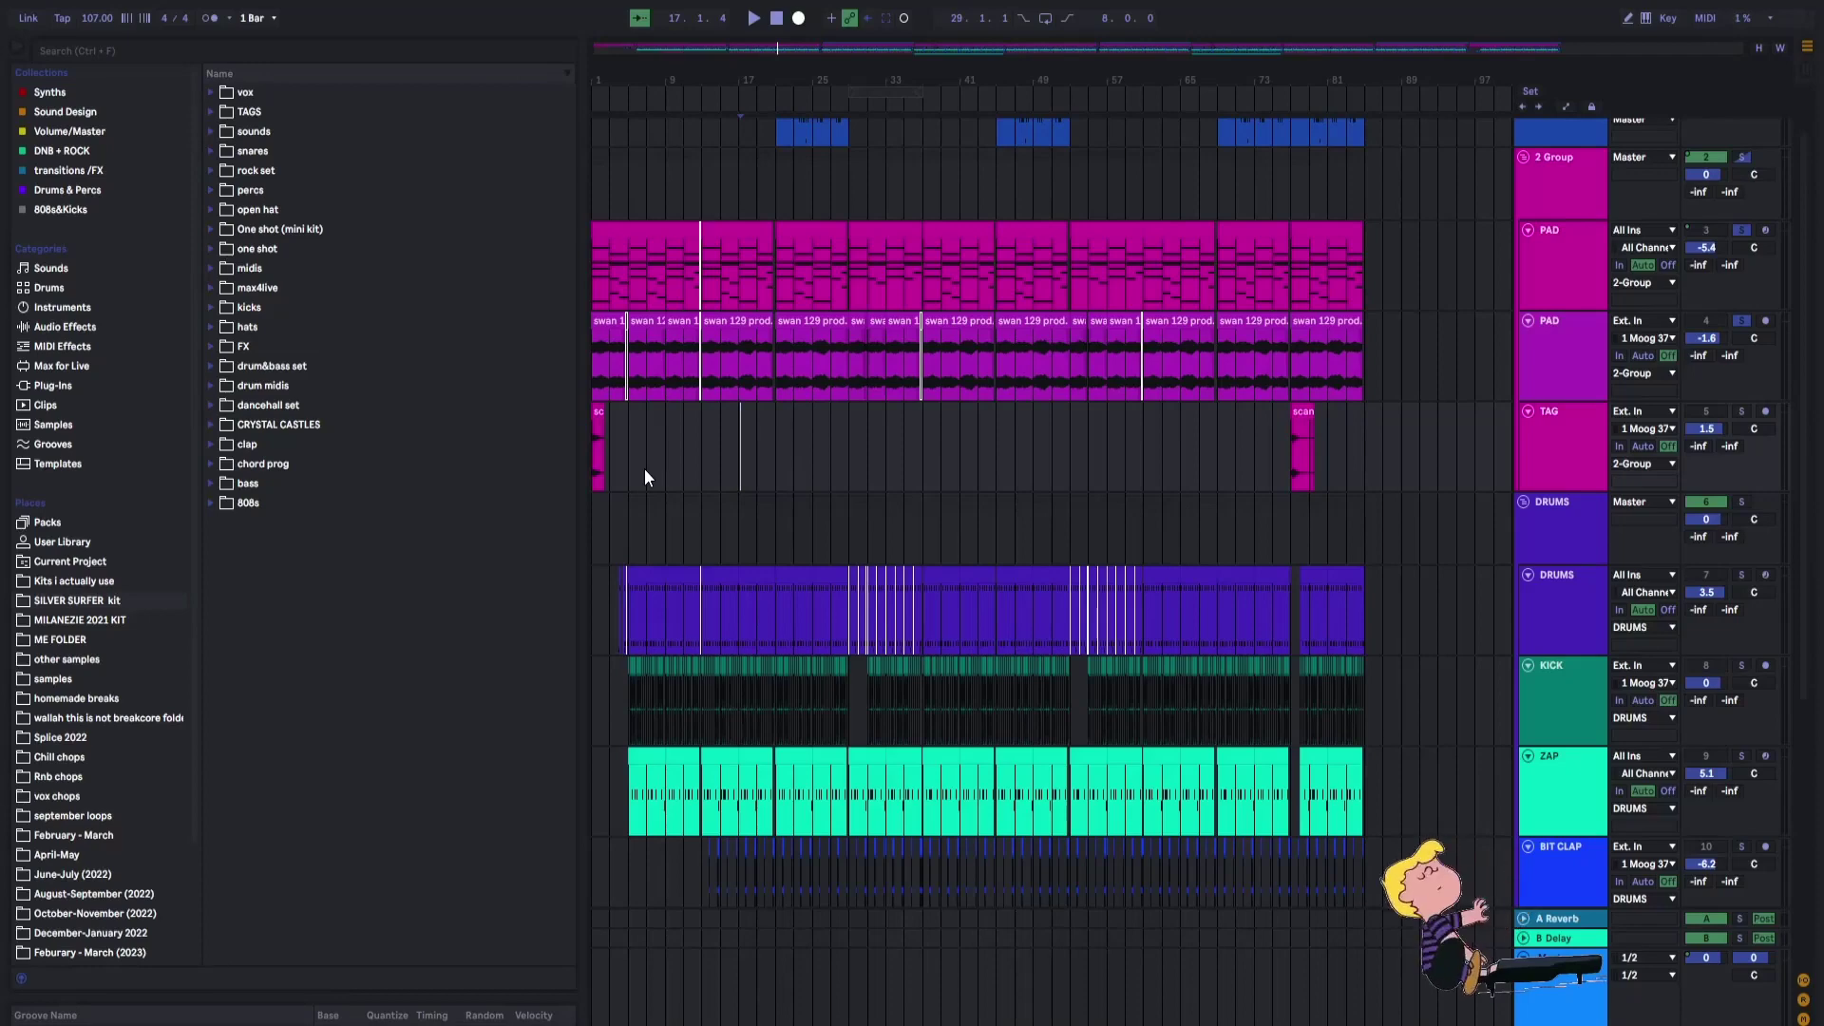
Set the start point early on the LEAD track and solo the PAD track.
{"action": "scroll", "coordinate": [693, 407], "scroll_direction": "up", "scroll_amount": 2}
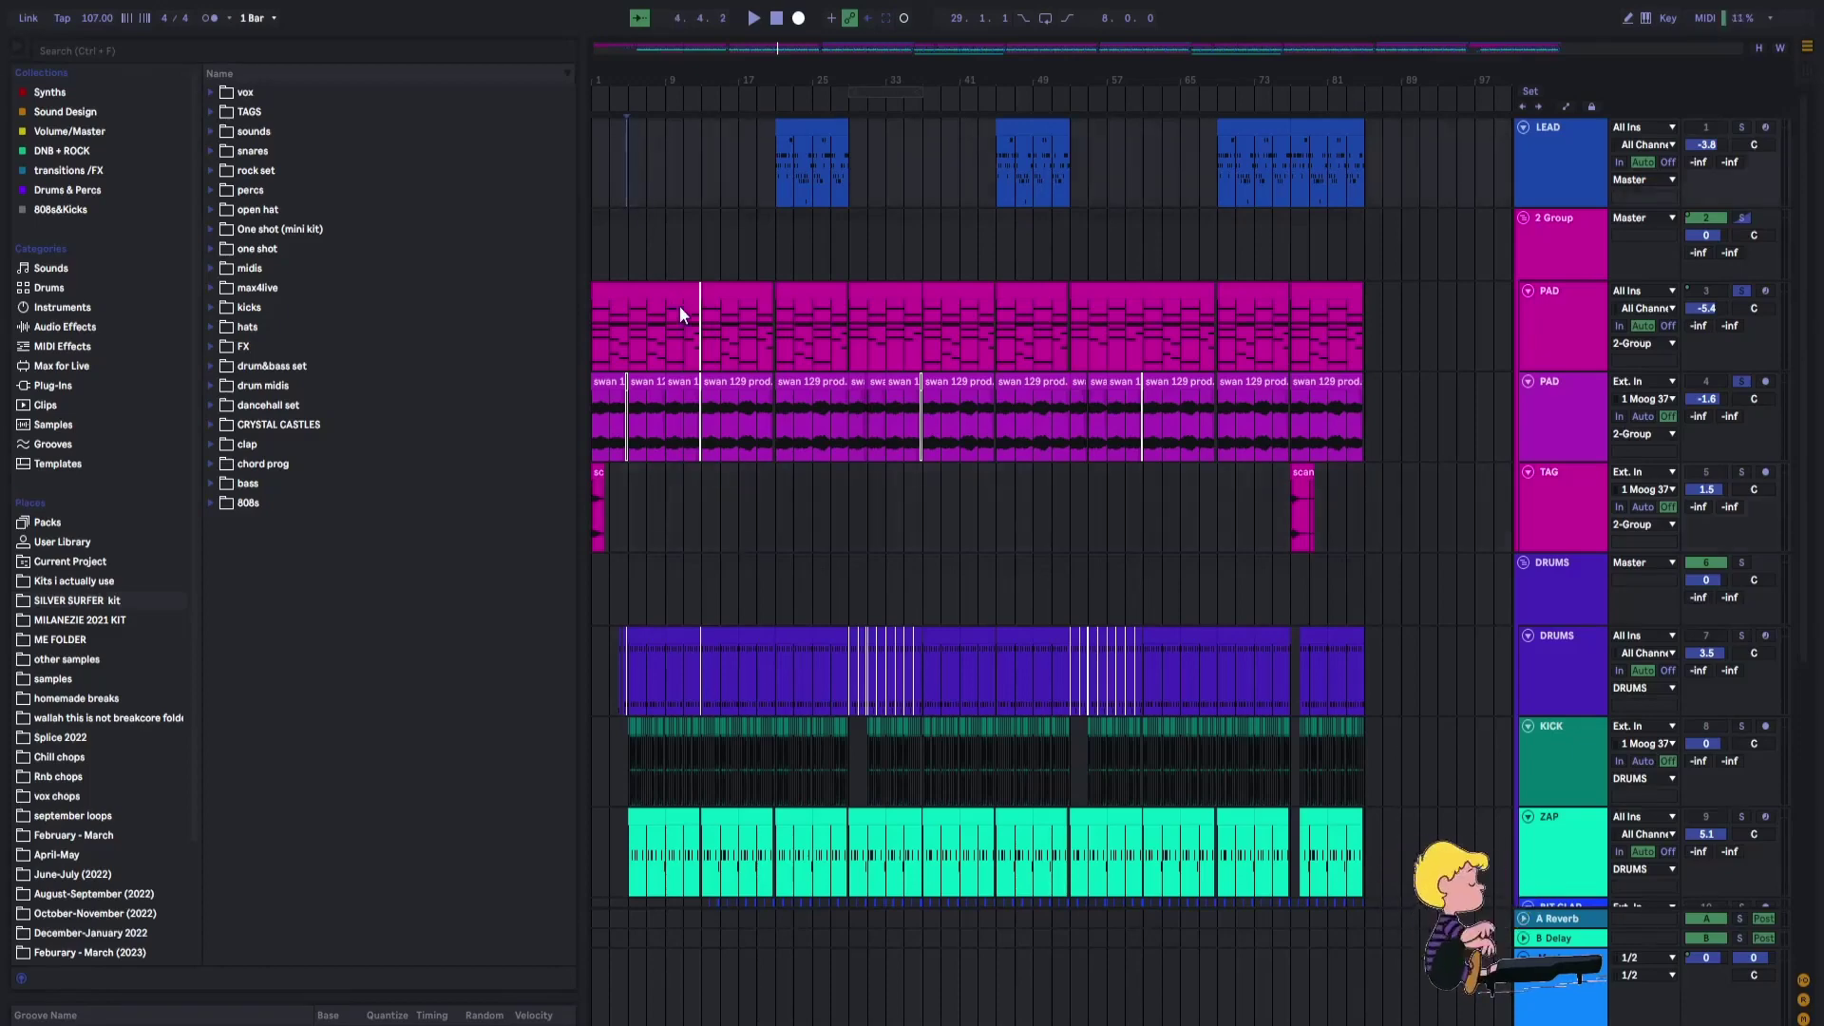
{"action": "left_click", "coordinate": [625, 169]}
{"action": "scroll", "coordinate": [635, 393], "scroll_direction": "up", "scroll_amount": 5}
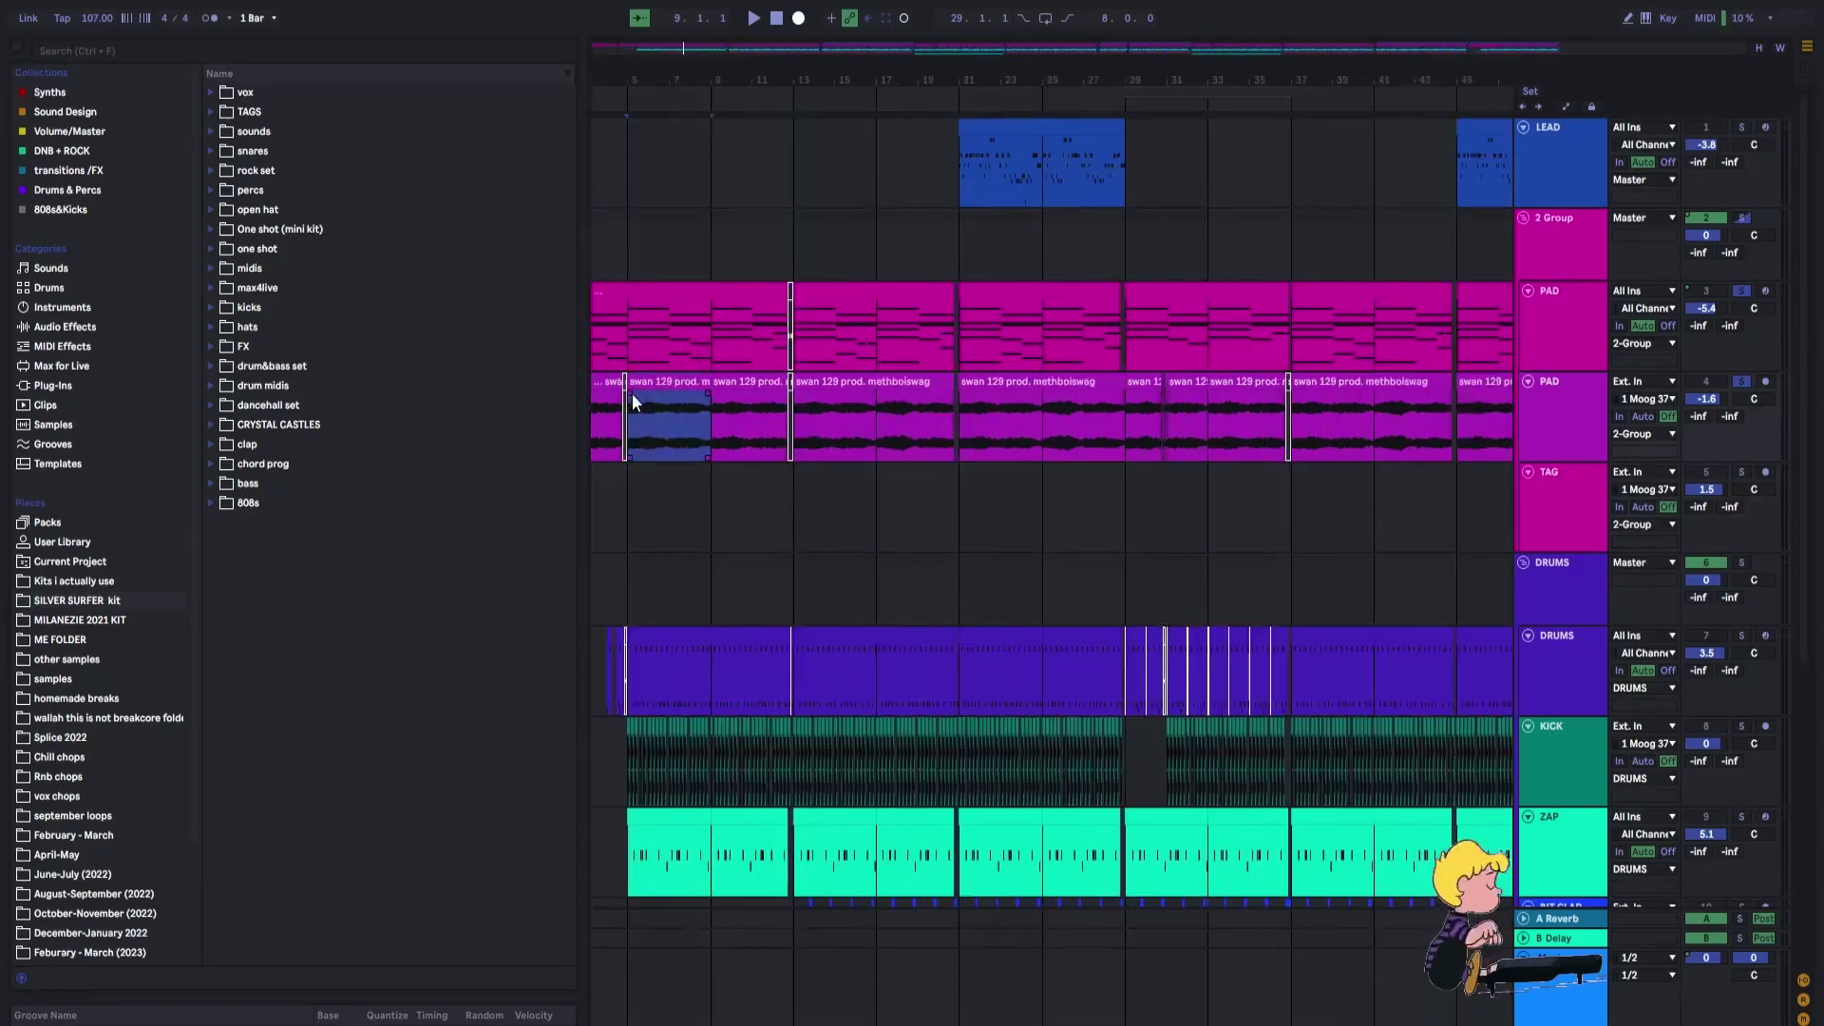
{"action": "left_click", "coordinate": [1743, 383]}
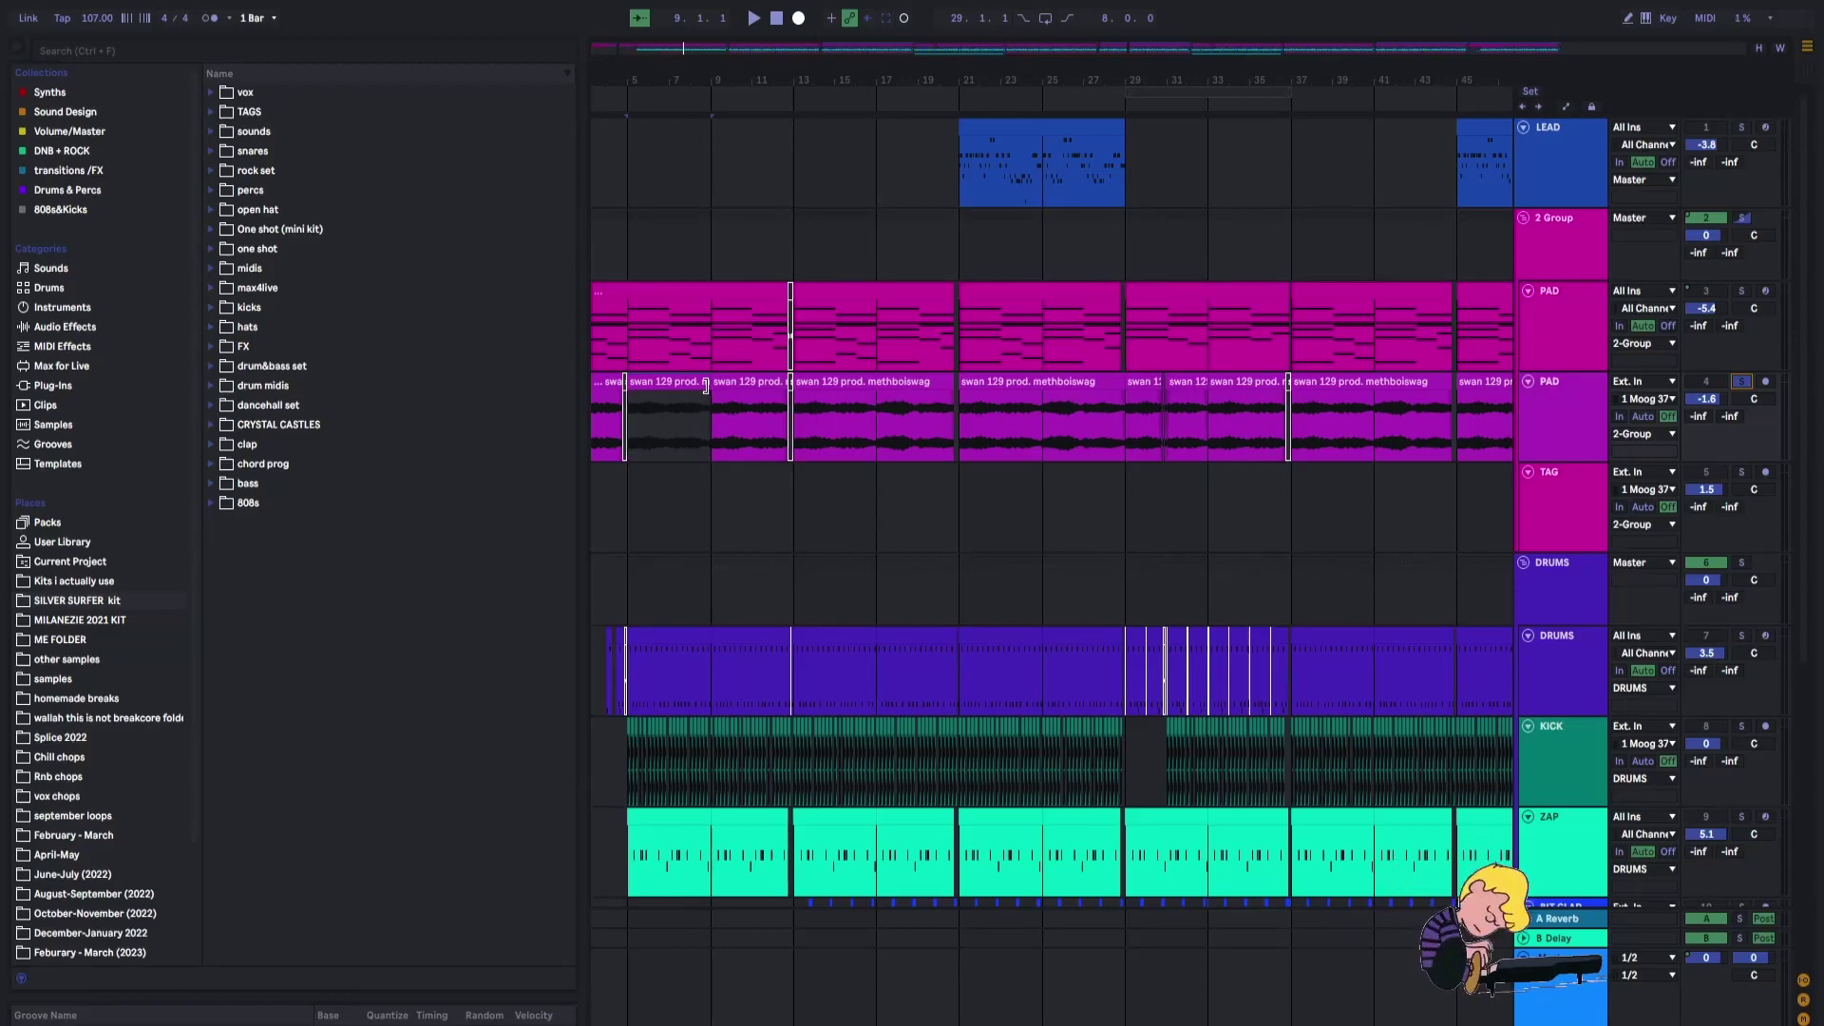
Unsolo PAD, play the full 107 BPM arrangement from bar 13, then stop.
{"action": "left_click", "coordinate": [772, 442]}
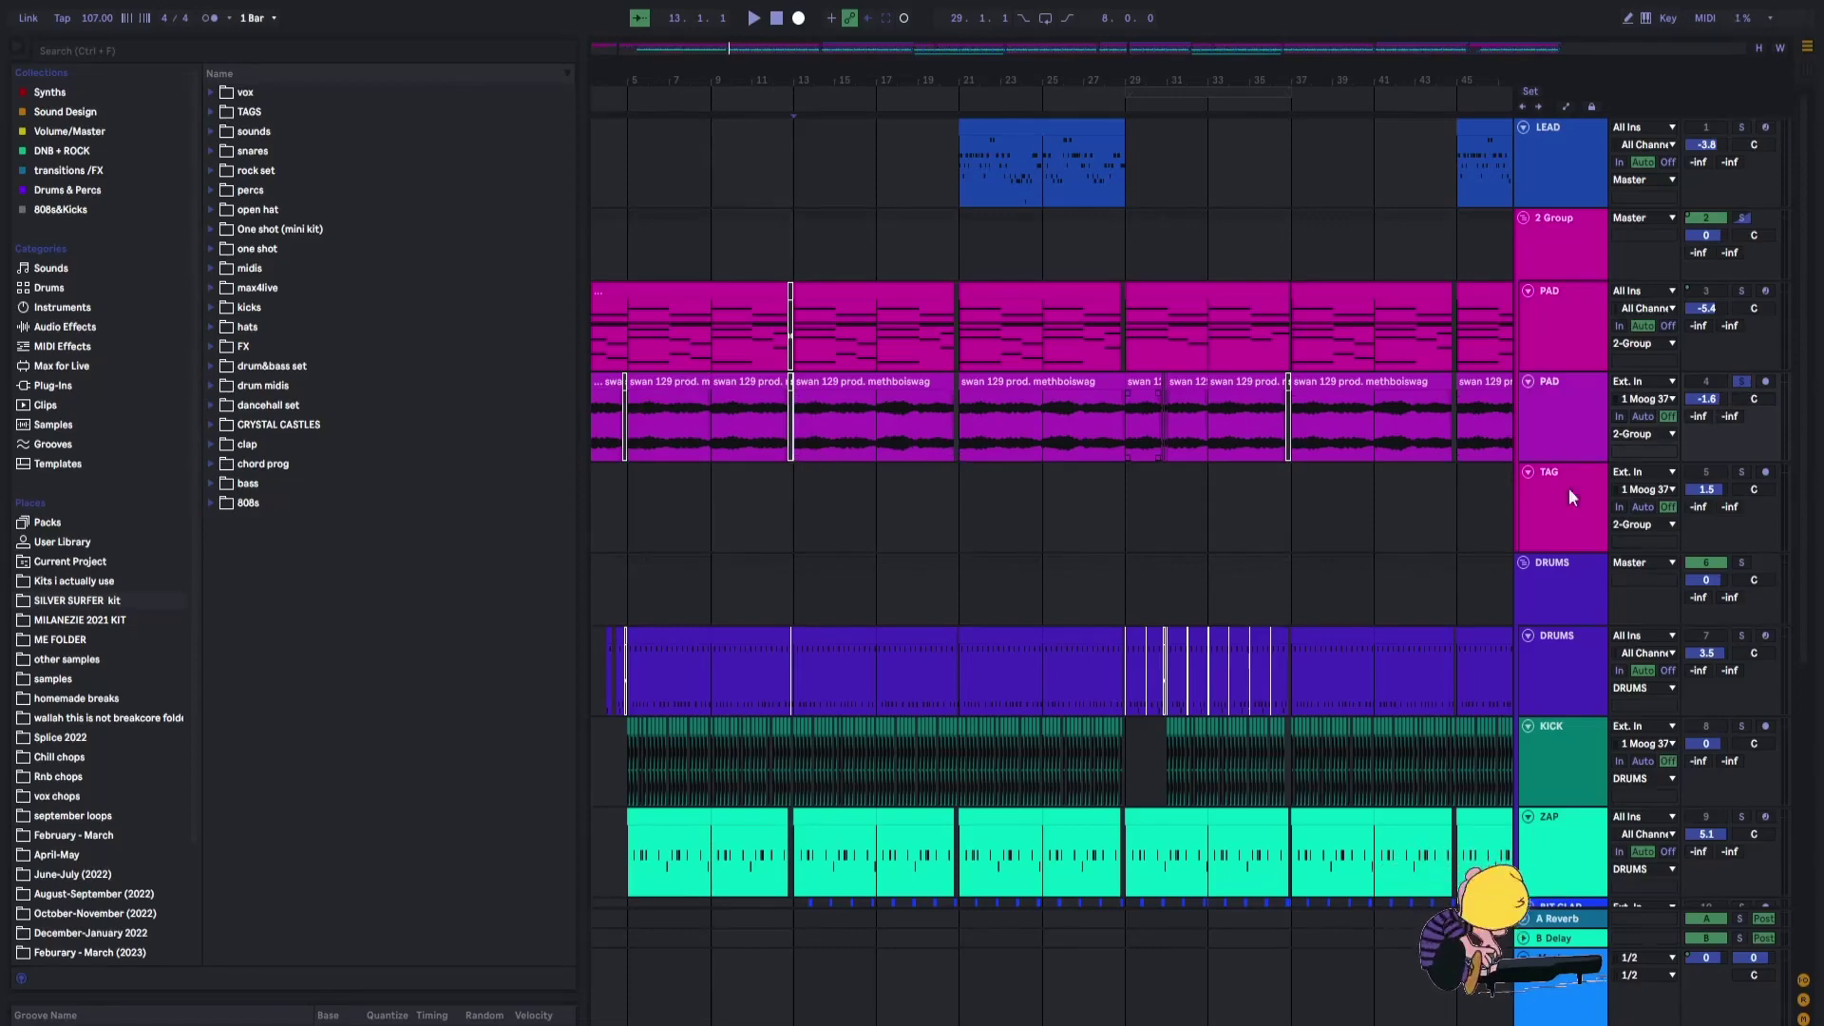
{"action": "left_click", "coordinate": [1743, 384]}
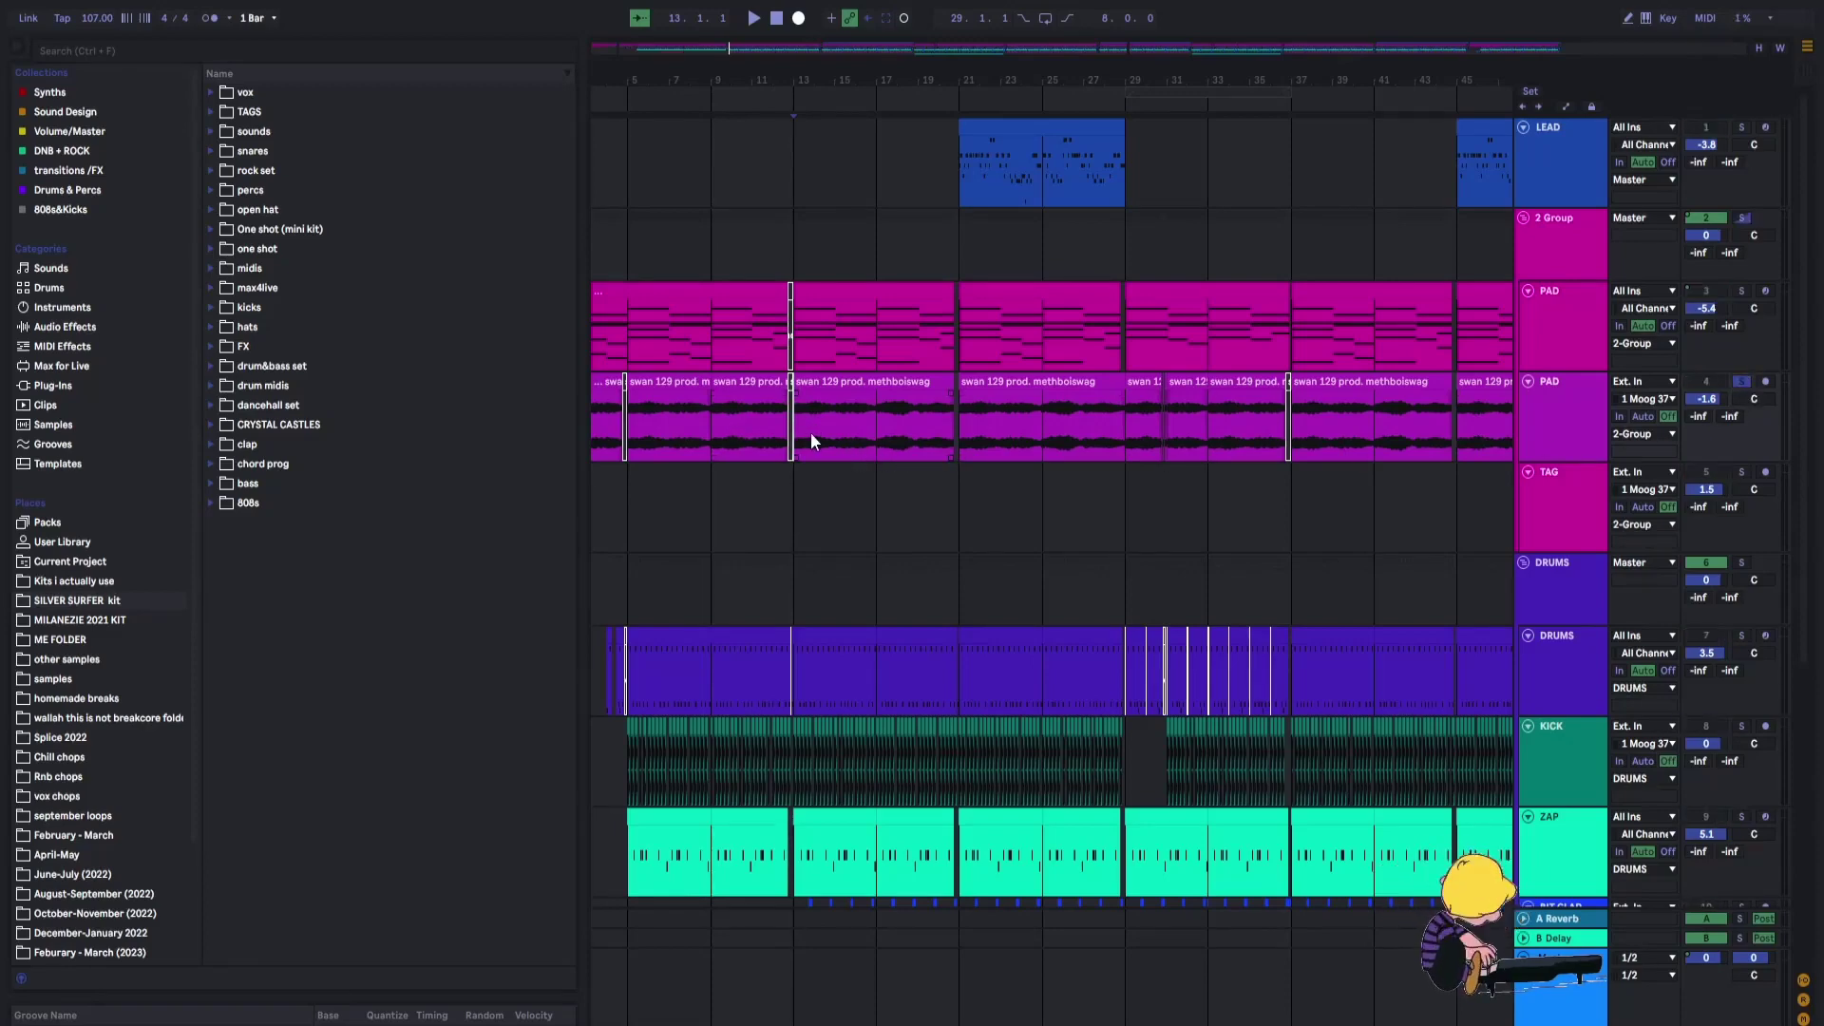
{"action": "scroll", "coordinate": [812, 428], "scroll_direction": "up", "scroll_amount": 3}
{"action": "key", "text": "space"}
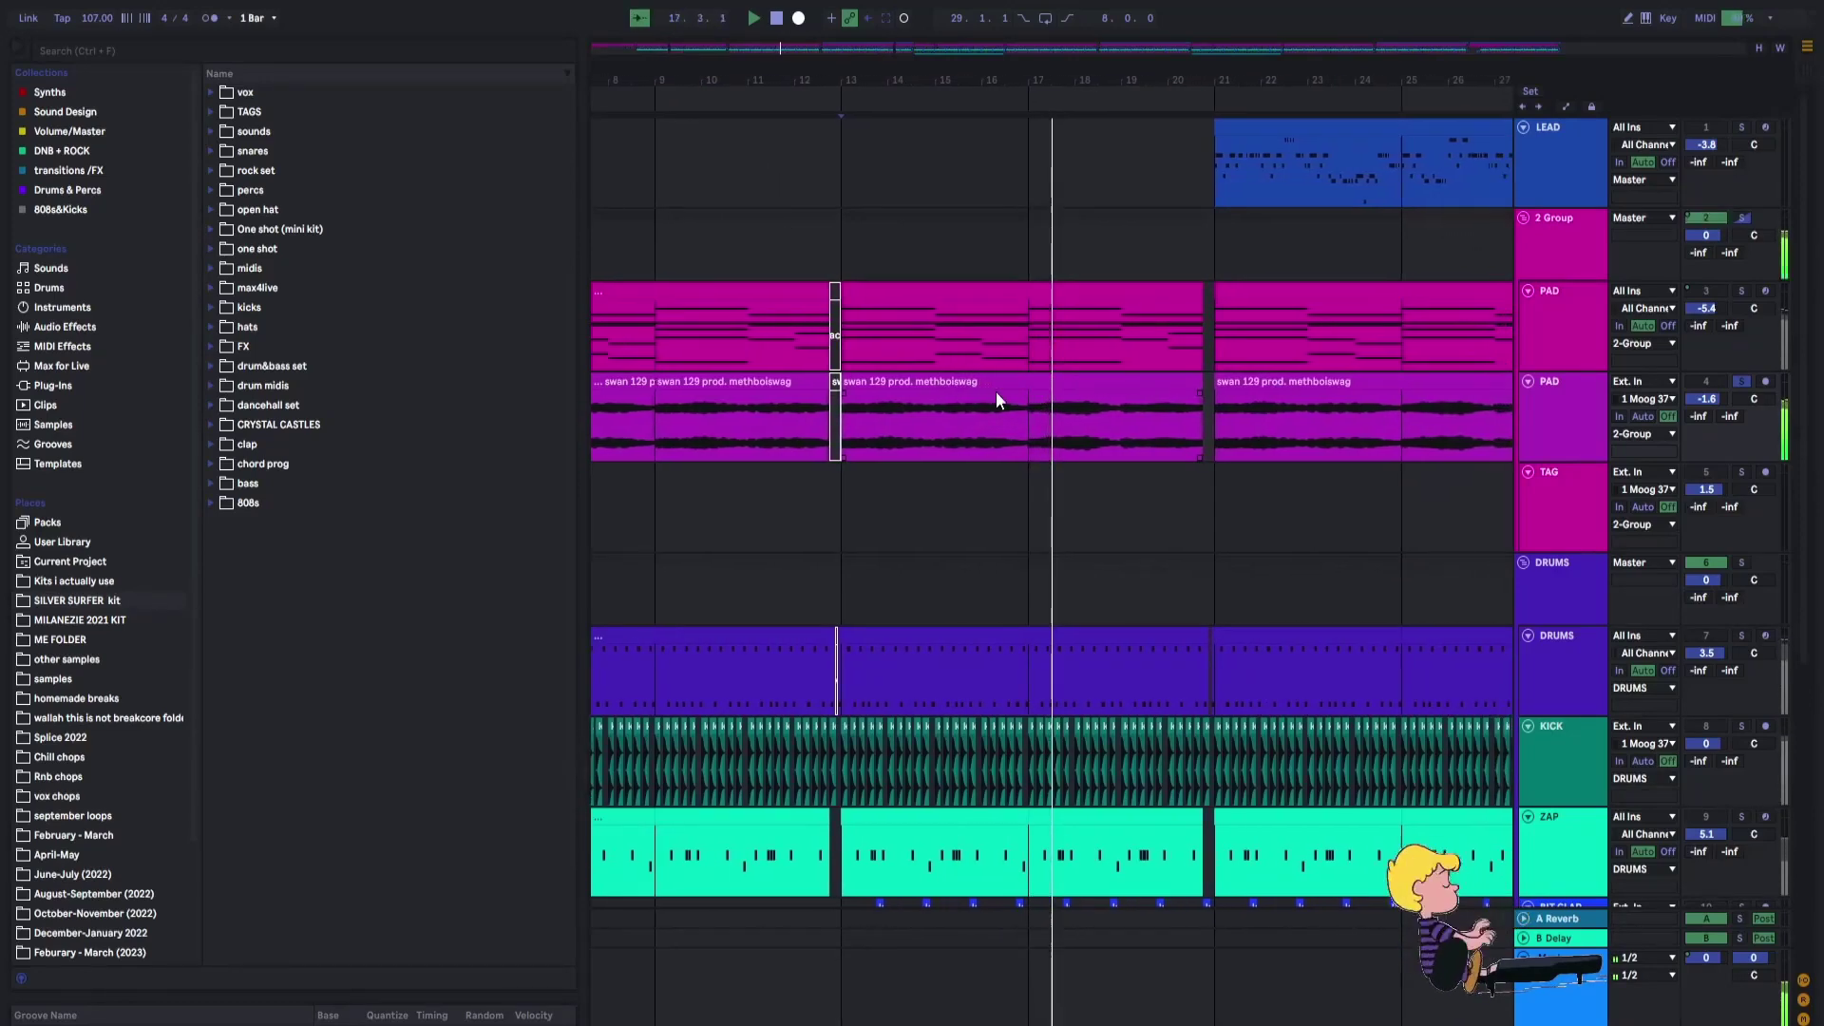
{"action": "scroll", "coordinate": [975, 456], "scroll_direction": "down", "scroll_amount": 4}
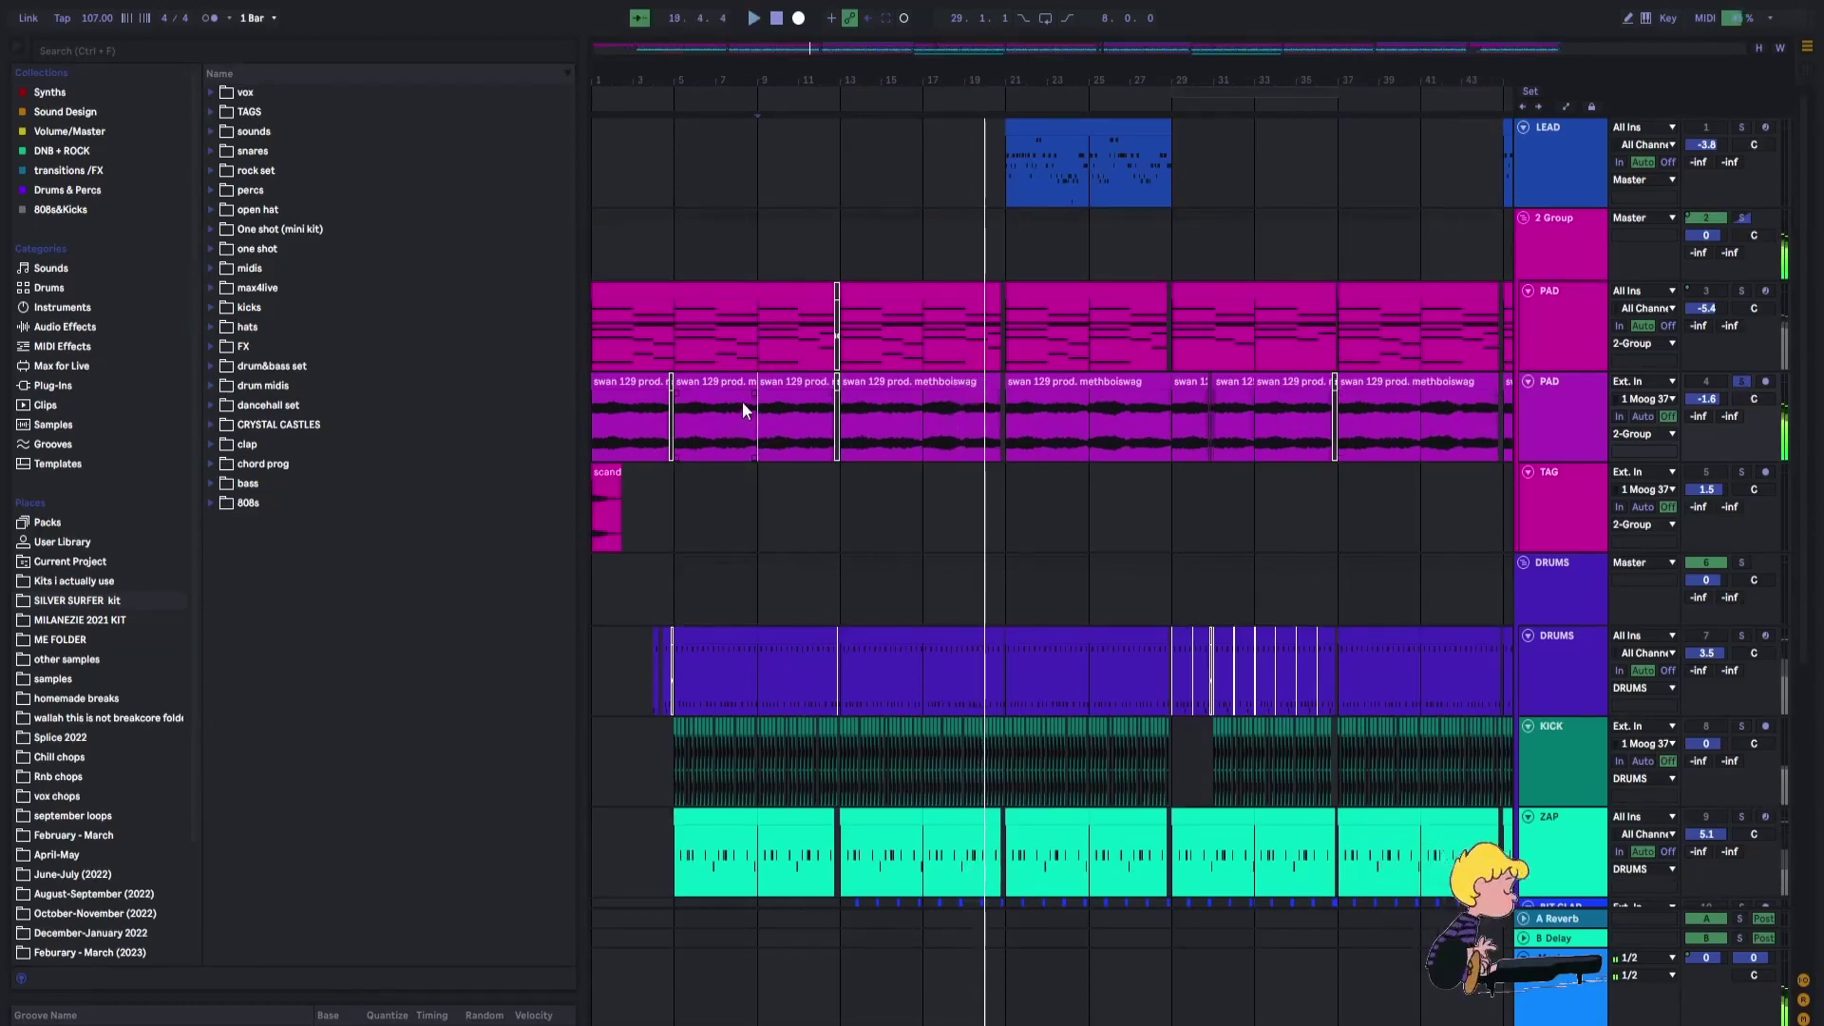
{"action": "scroll", "coordinate": [738, 394], "scroll_direction": "right", "scroll_amount": 2}
{"action": "left_click", "coordinate": [701, 351]}
{"action": "key", "text": "space"}
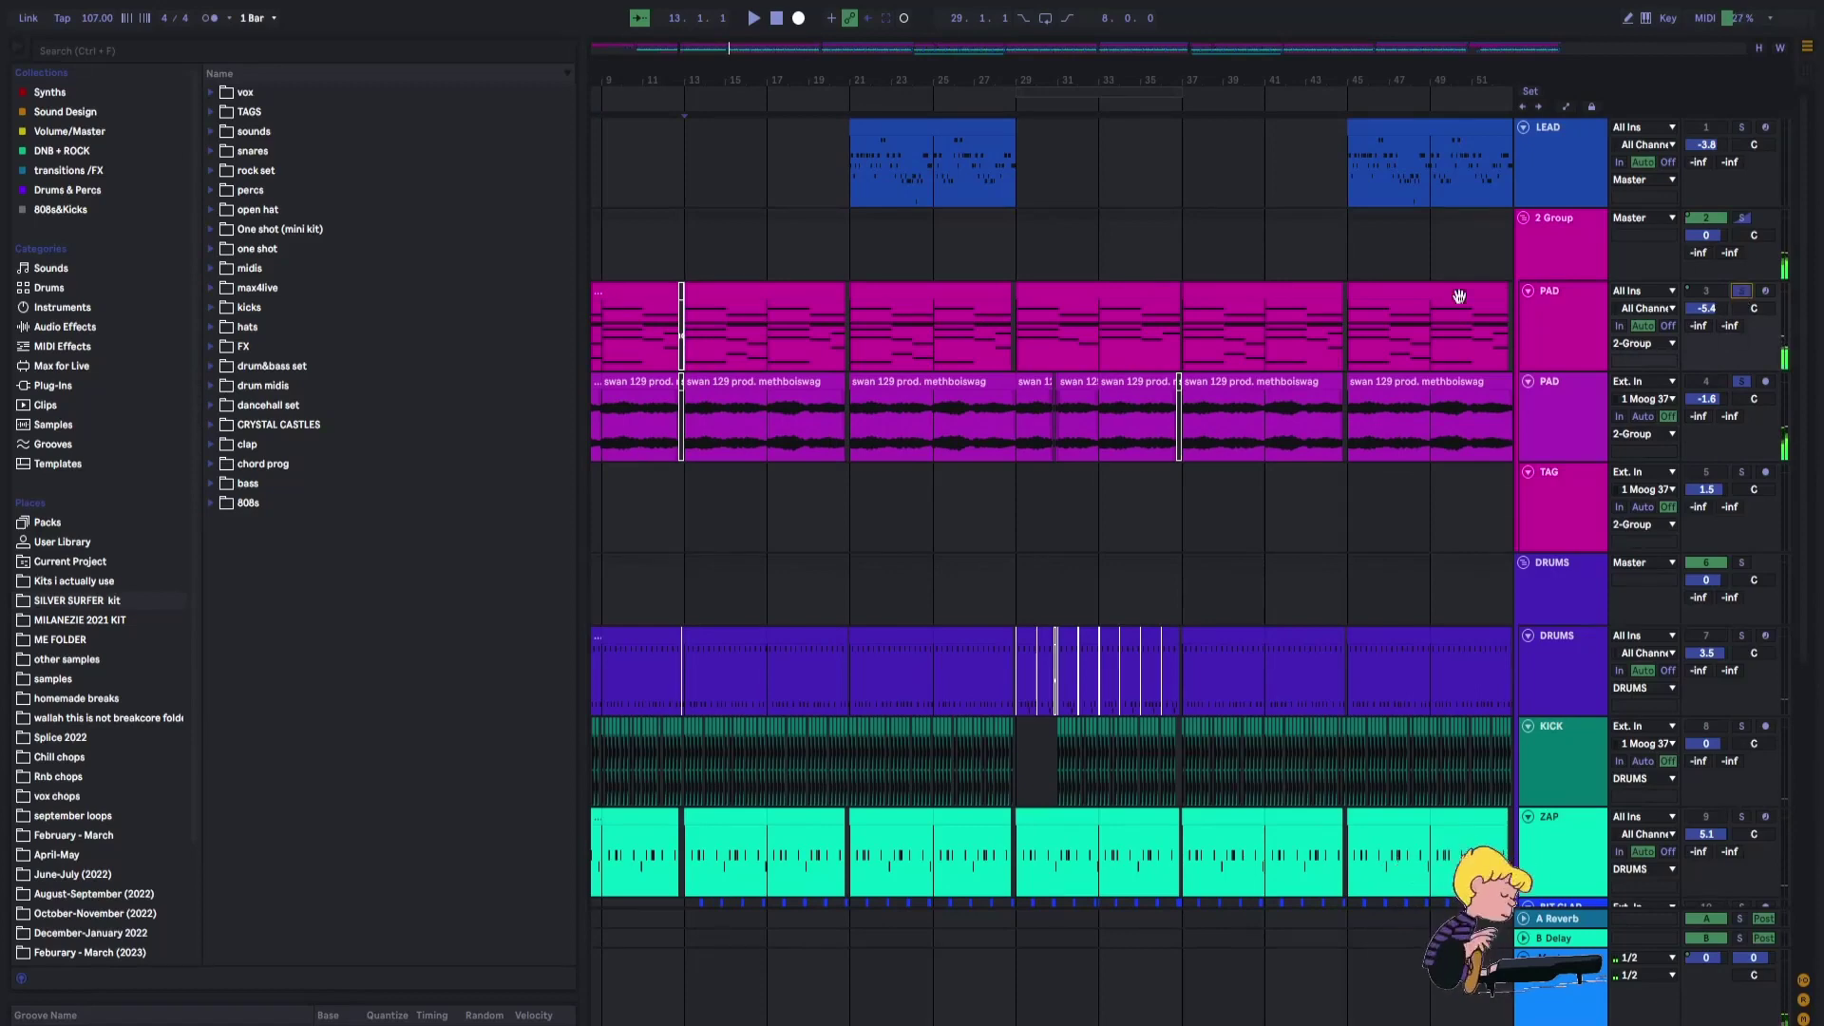
Play the PAD chords in a full-height, note-labelled piano roll from the second chord, then lower the editor.
{"action": "double_click", "coordinate": [740, 290]}
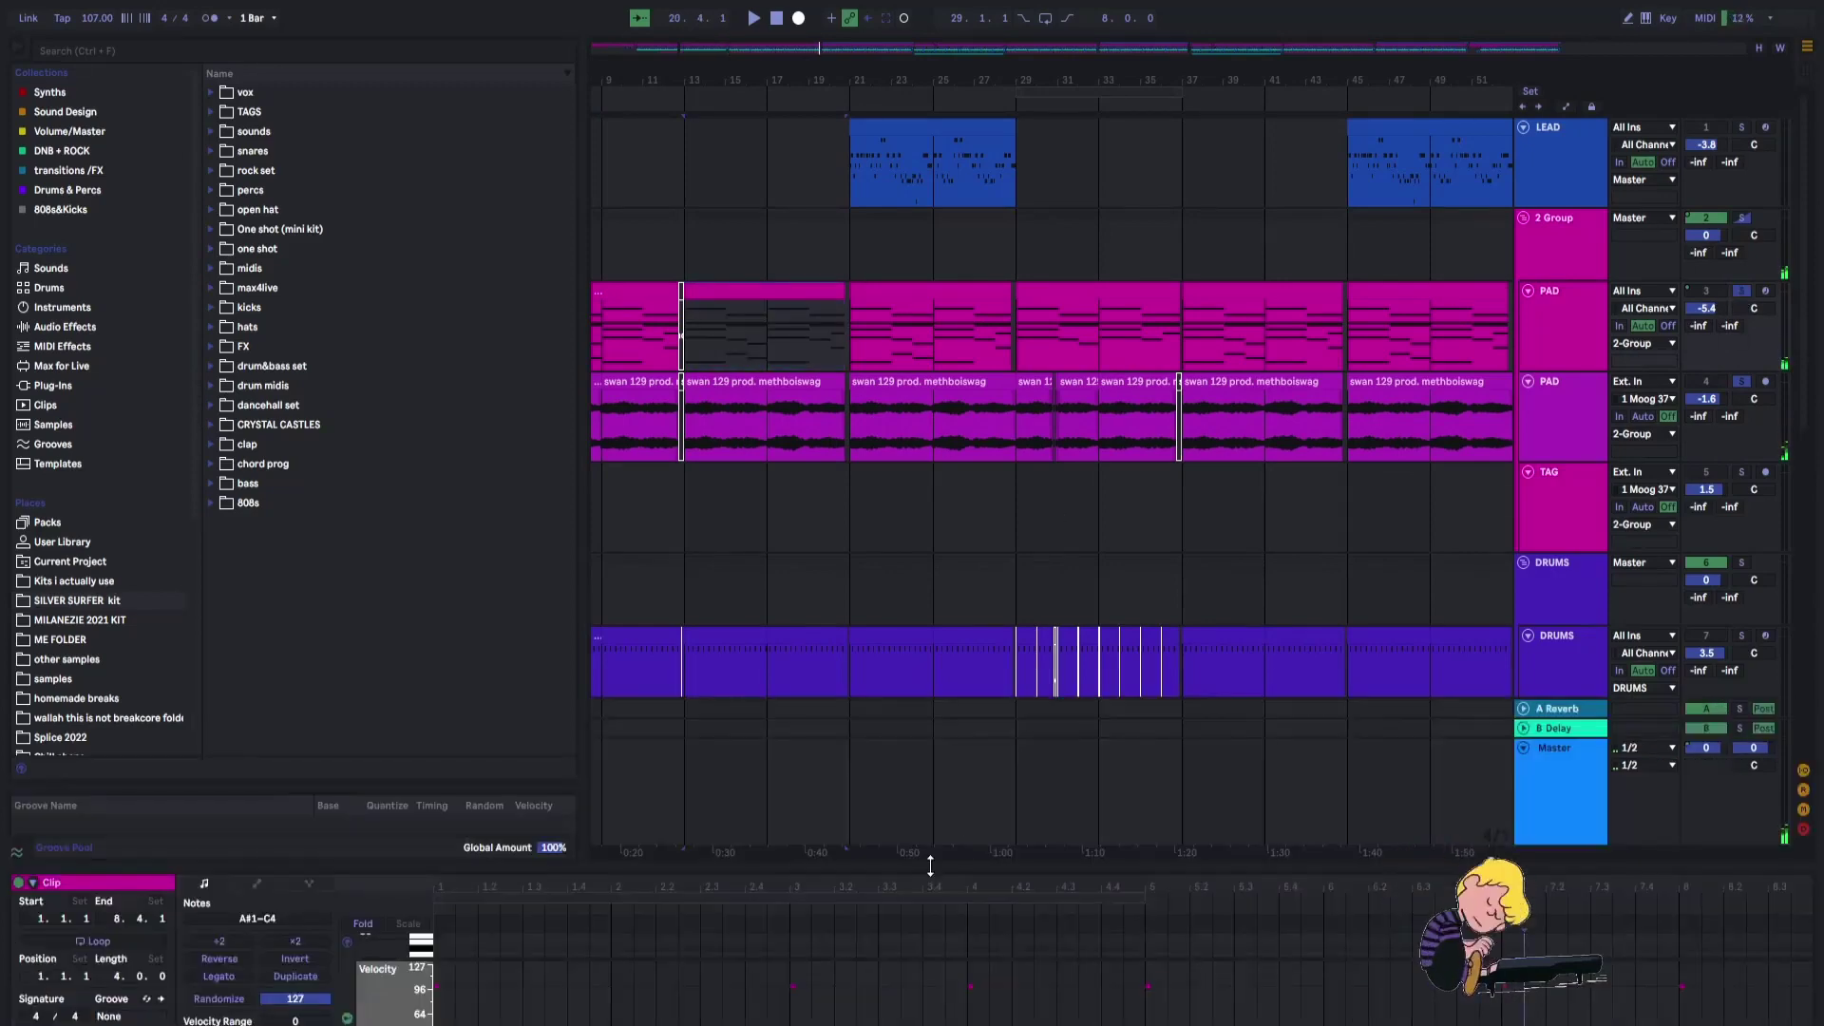
{"action": "left_click_drag", "start_coordinate": [930, 866], "coordinate": [930, 178]}
{"action": "key", "text": "space"}
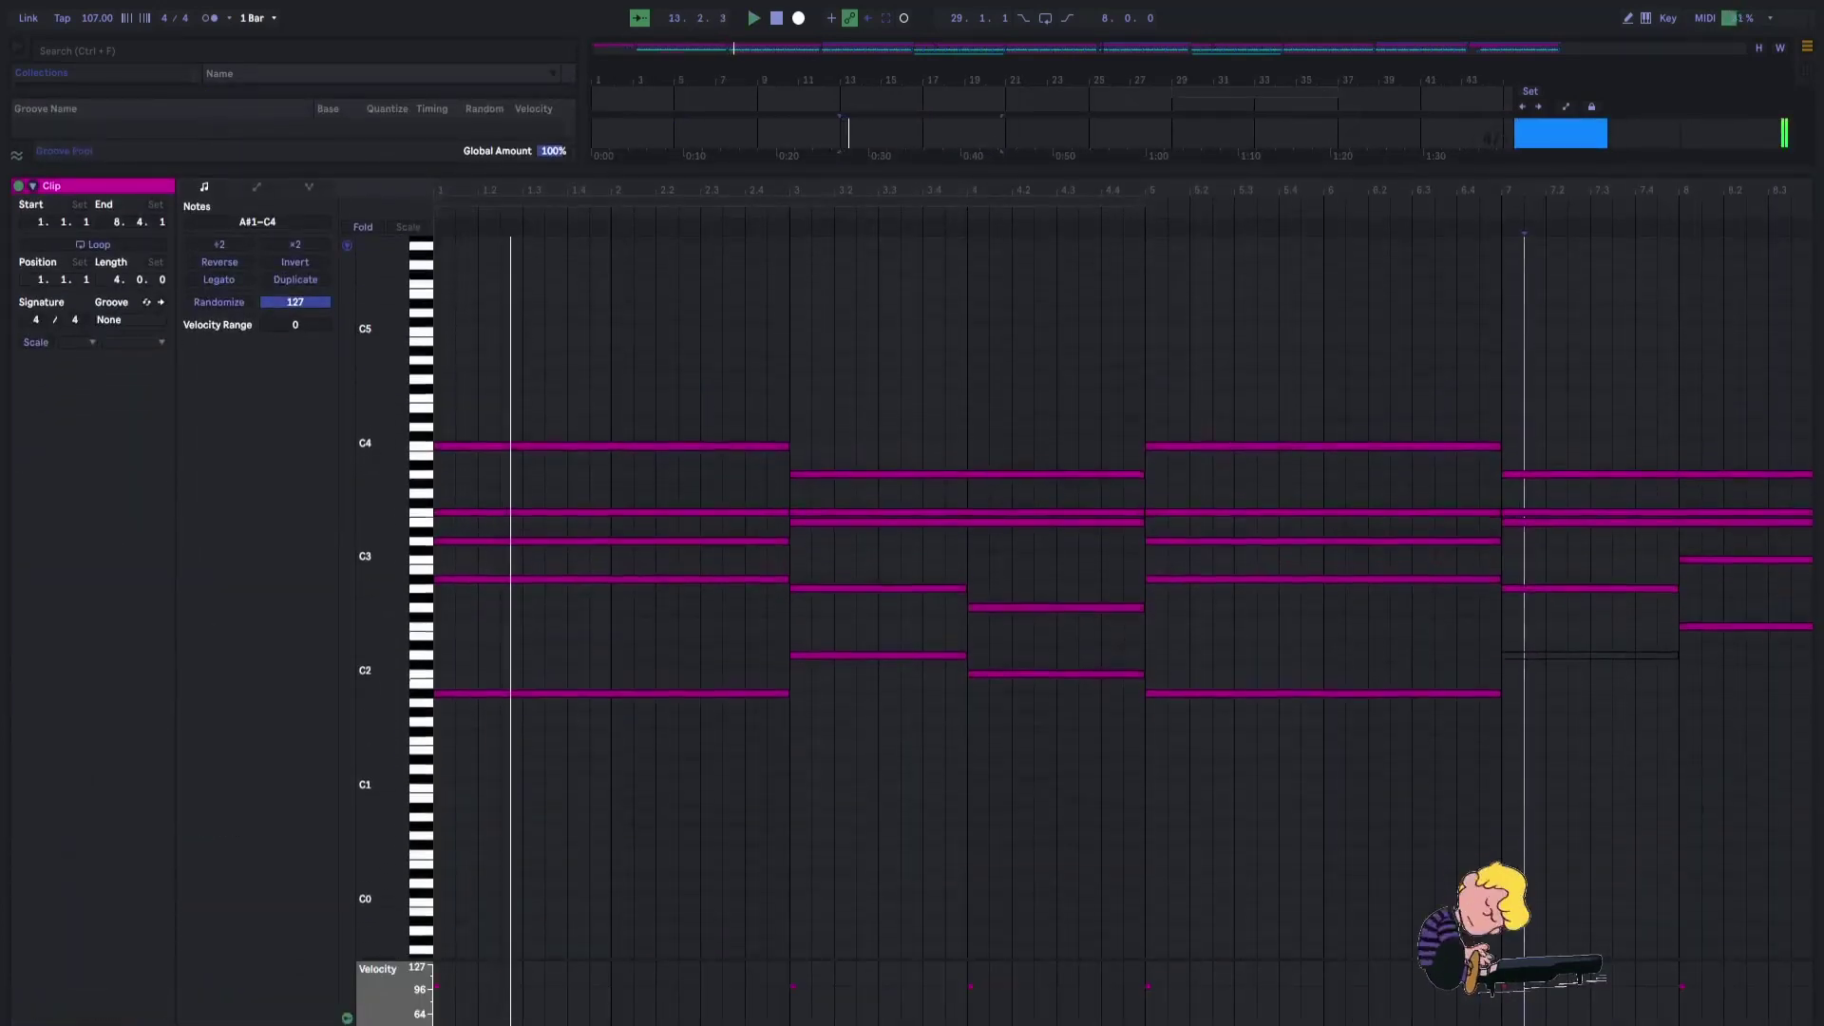
{"action": "left_click_drag", "start_coordinate": [400, 539], "coordinate": [458, 539]}
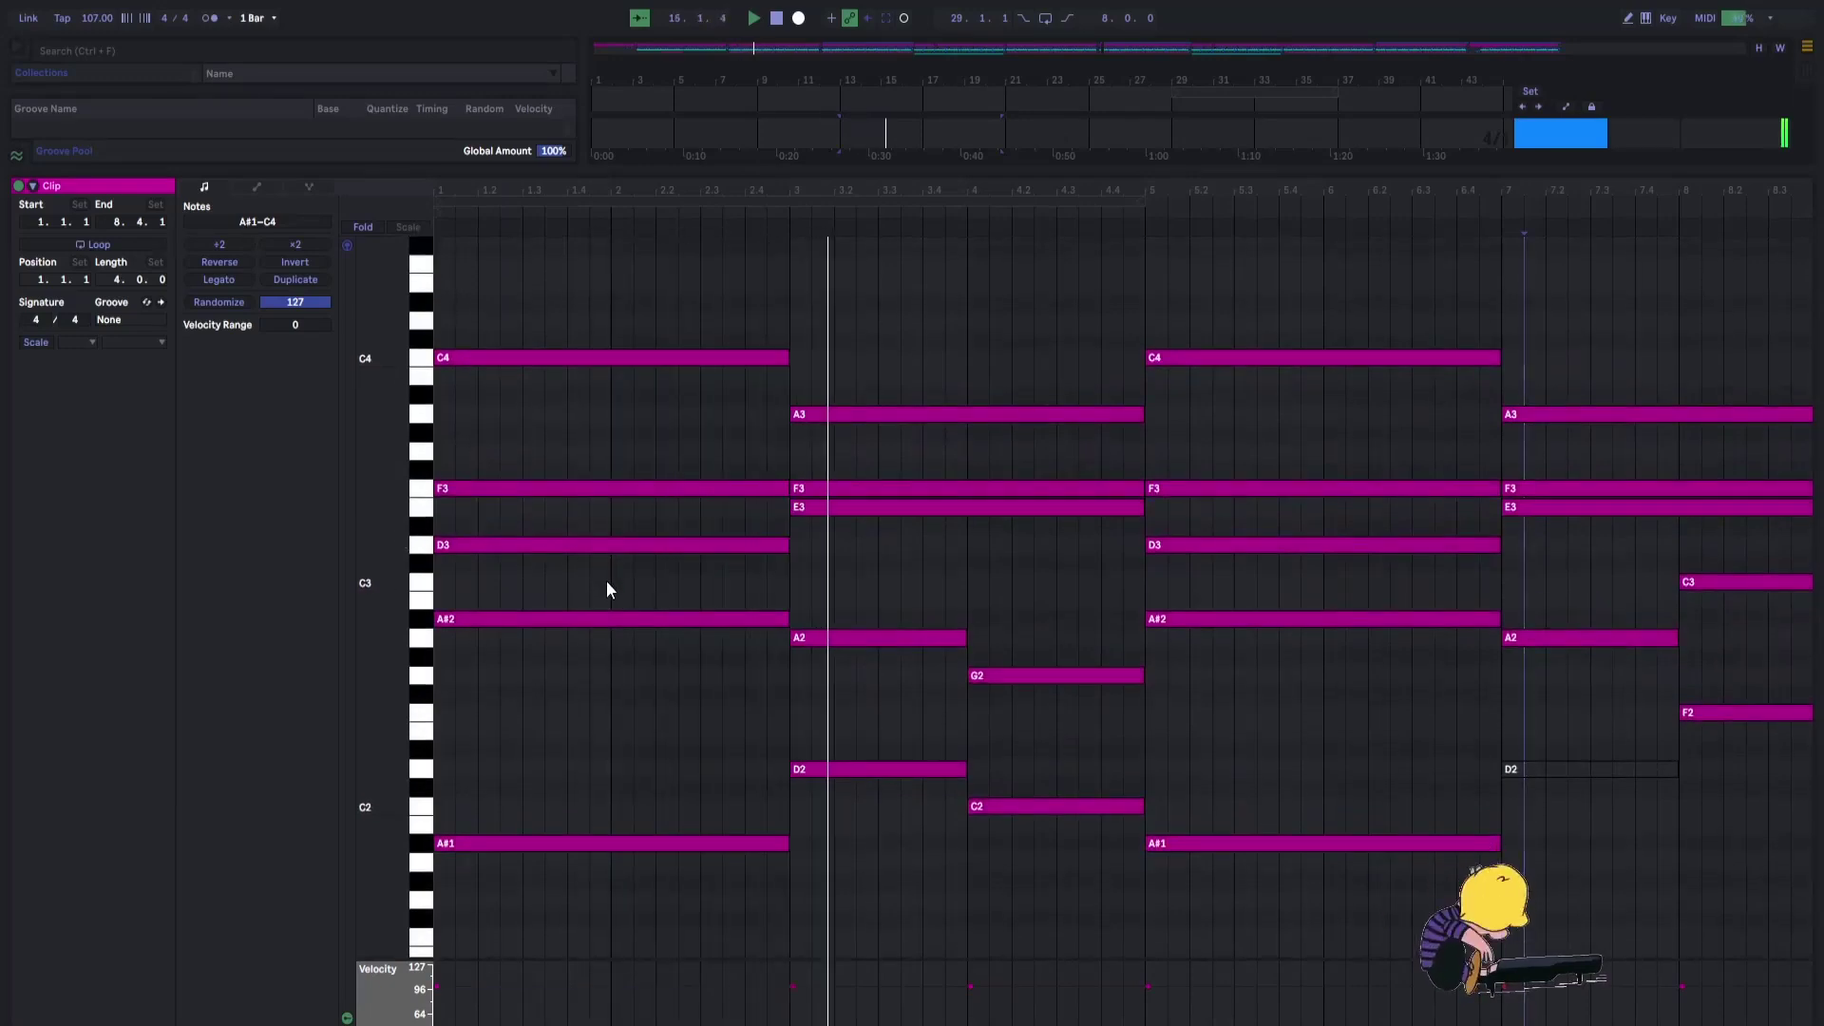
{"action": "left_click", "coordinate": [646, 586]}
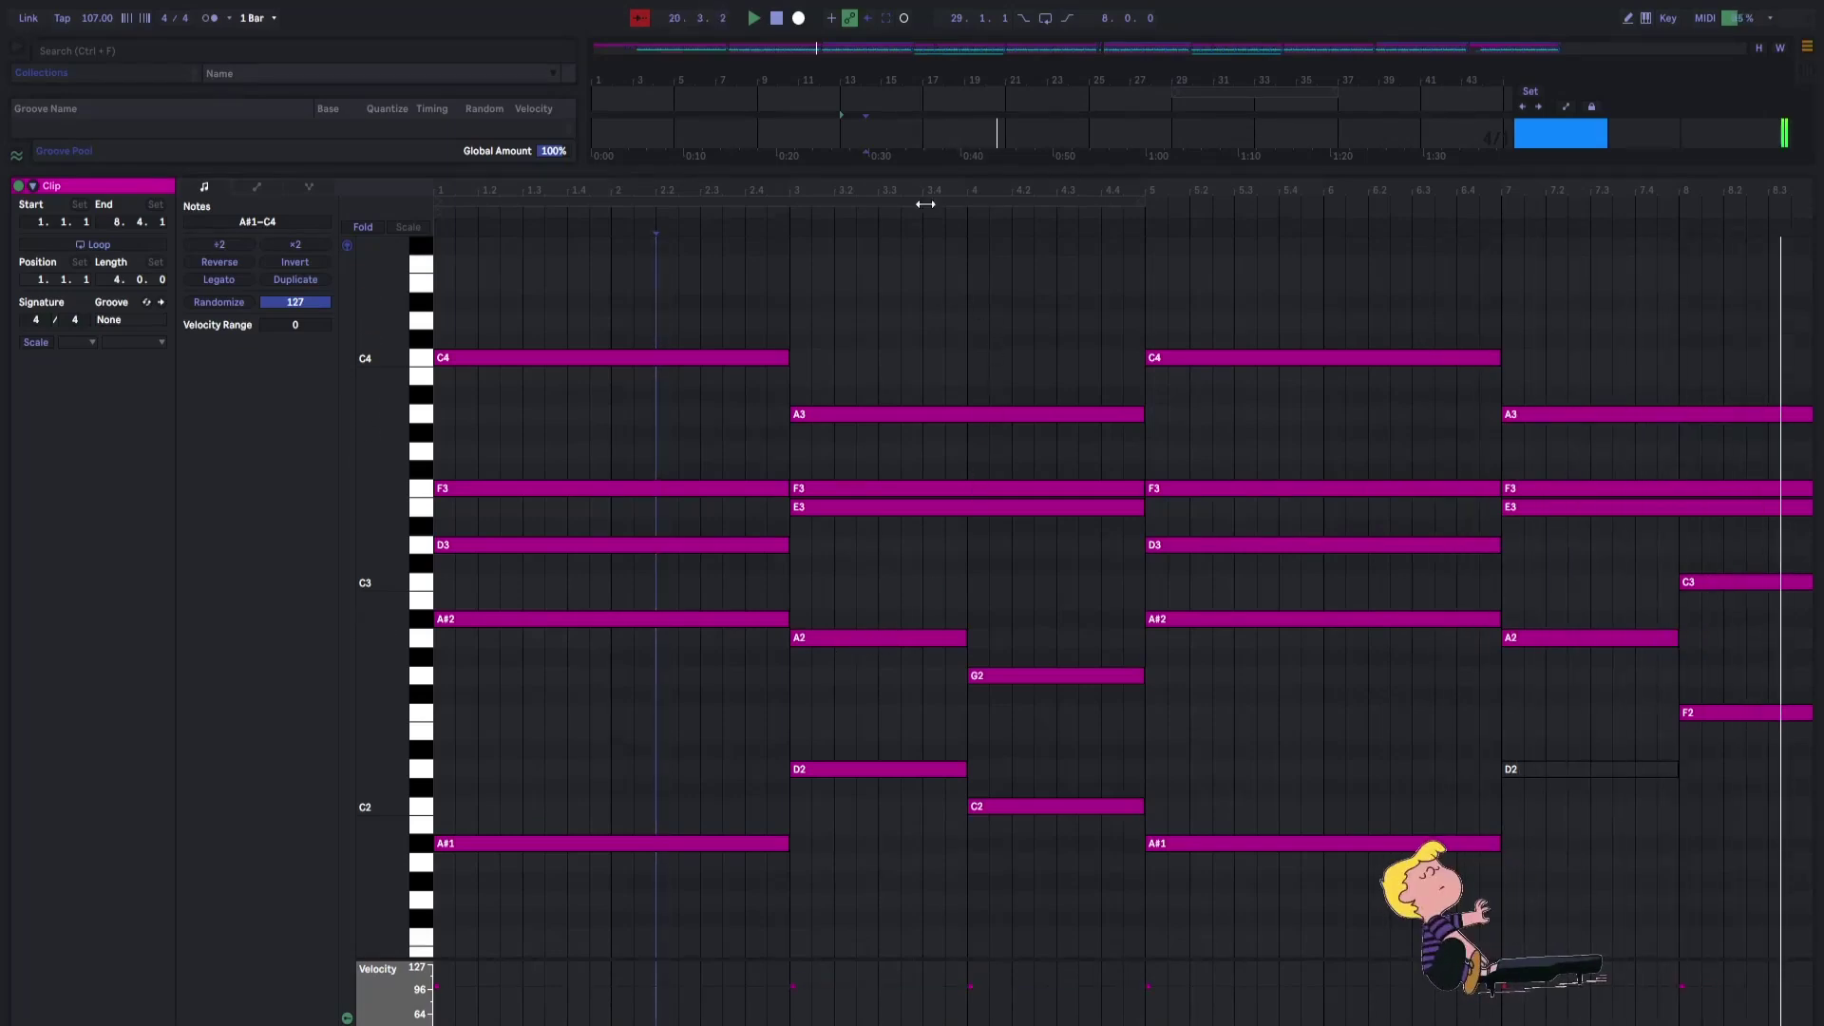
{"action": "left_click_drag", "start_coordinate": [953, 172], "coordinate": [998, 1019]}
Stop playback, set the start point at bar 21 on LEAD, and solo LEAD.
{"action": "key", "text": "space"}
{"action": "scroll", "coordinate": [950, 428], "scroll_direction": "down", "scroll_amount": 5}
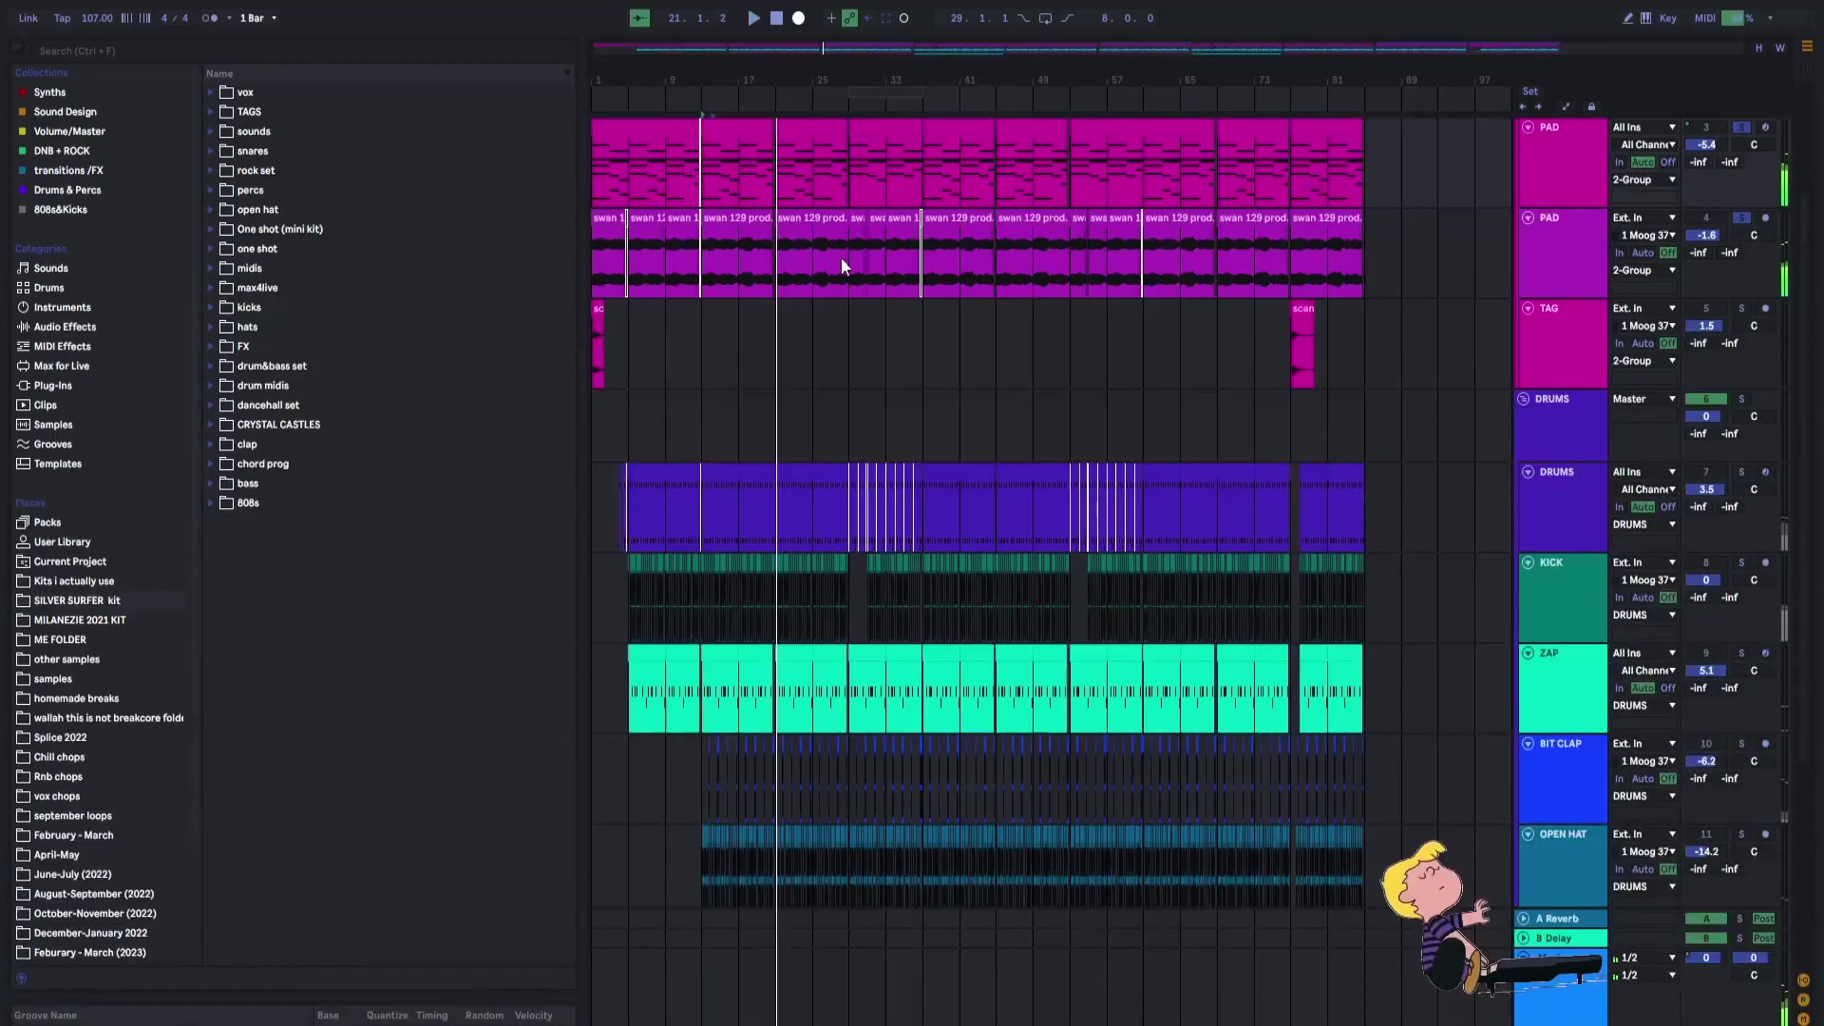
{"action": "scroll", "coordinate": [841, 258], "scroll_direction": "up", "scroll_amount": 3}
{"action": "left_click", "coordinate": [778, 171]}
{"action": "scroll", "coordinate": [778, 171], "scroll_direction": "up", "scroll_amount": 5}
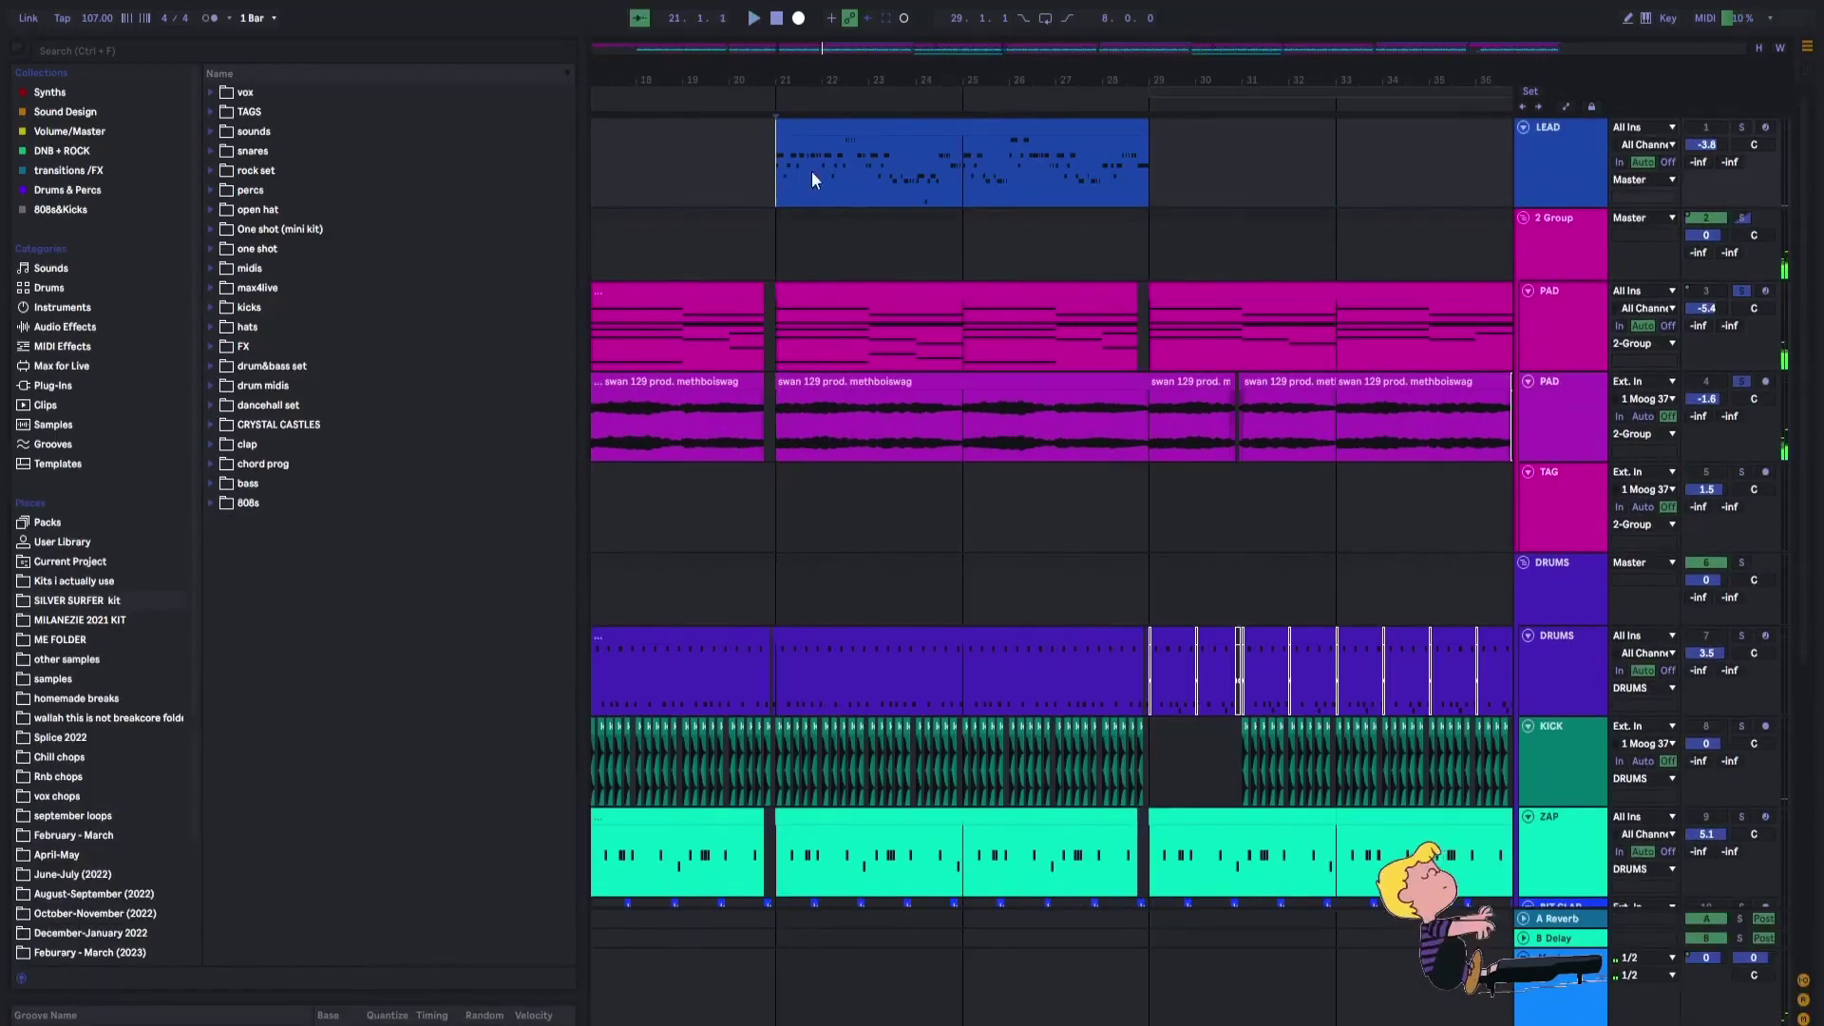
{"action": "left_click", "coordinate": [1738, 129]}
Play the LEAD clip's melody in a full-screen note editor, then shrink the editor.
{"action": "double_click", "coordinate": [844, 166]}
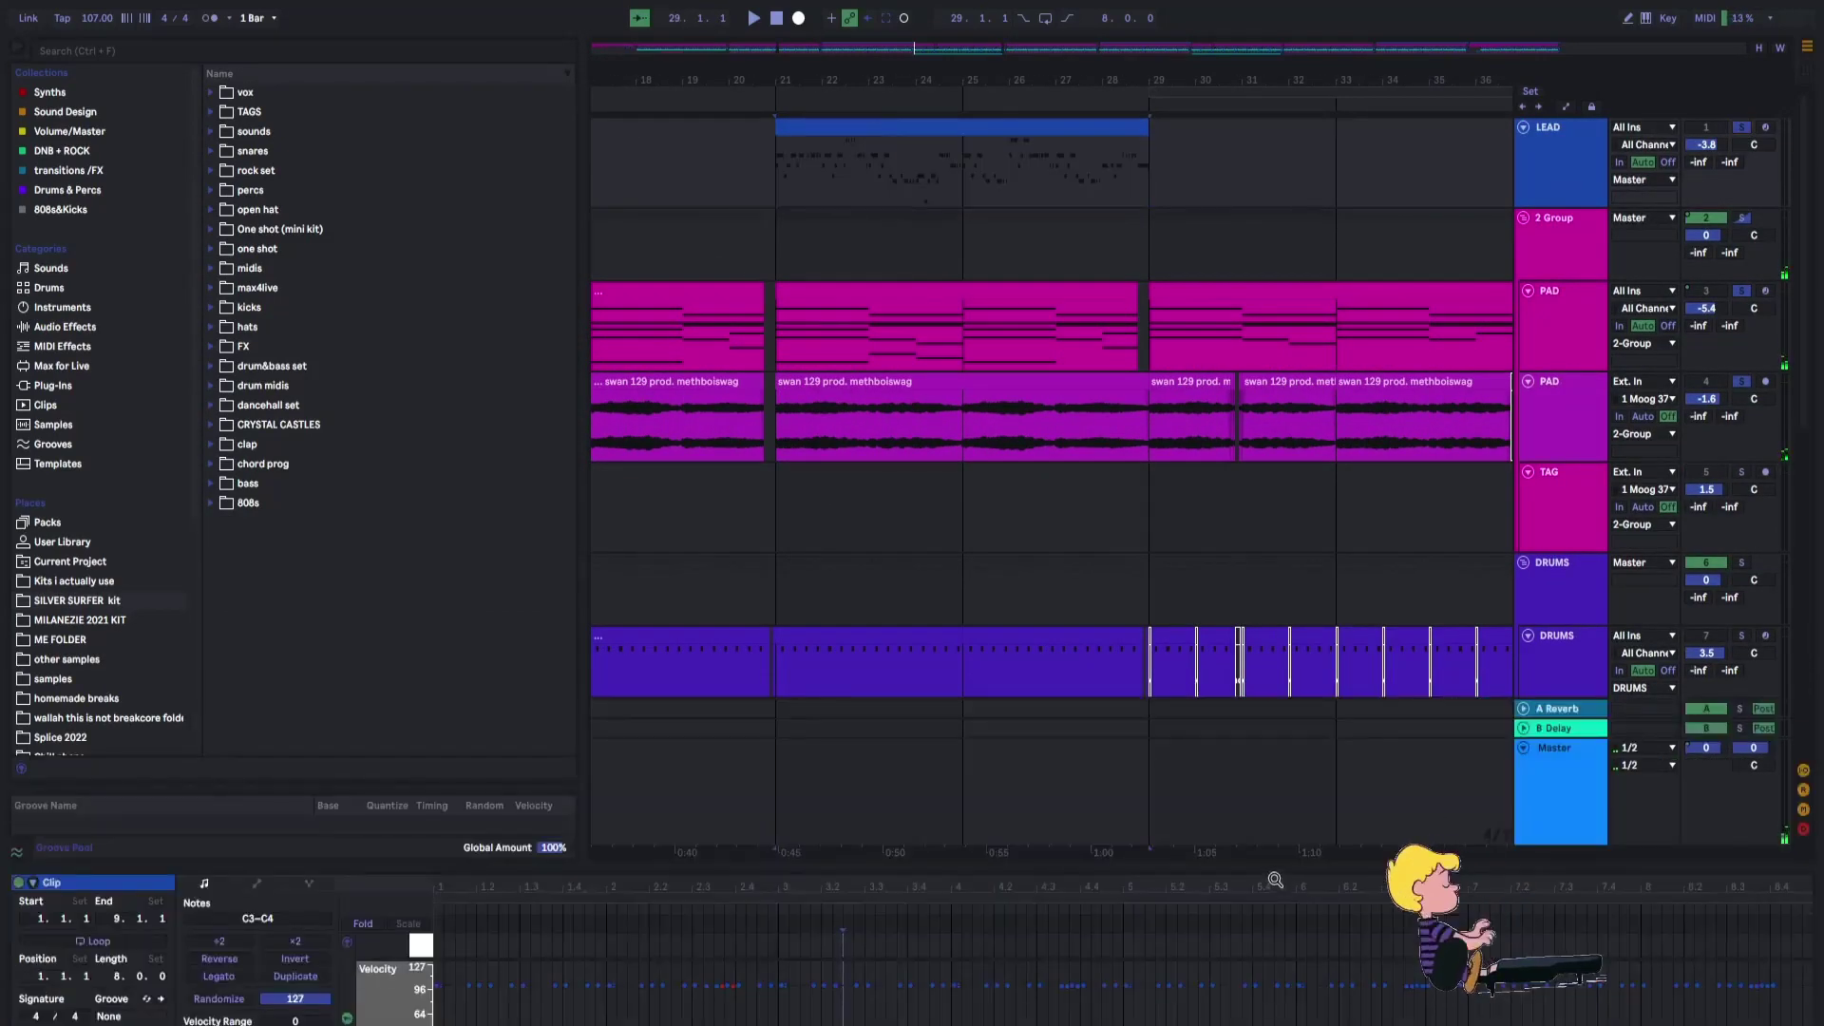
{"action": "left_click_drag", "start_coordinate": [1275, 879], "coordinate": [662, 110]}
{"action": "key", "text": "space"}
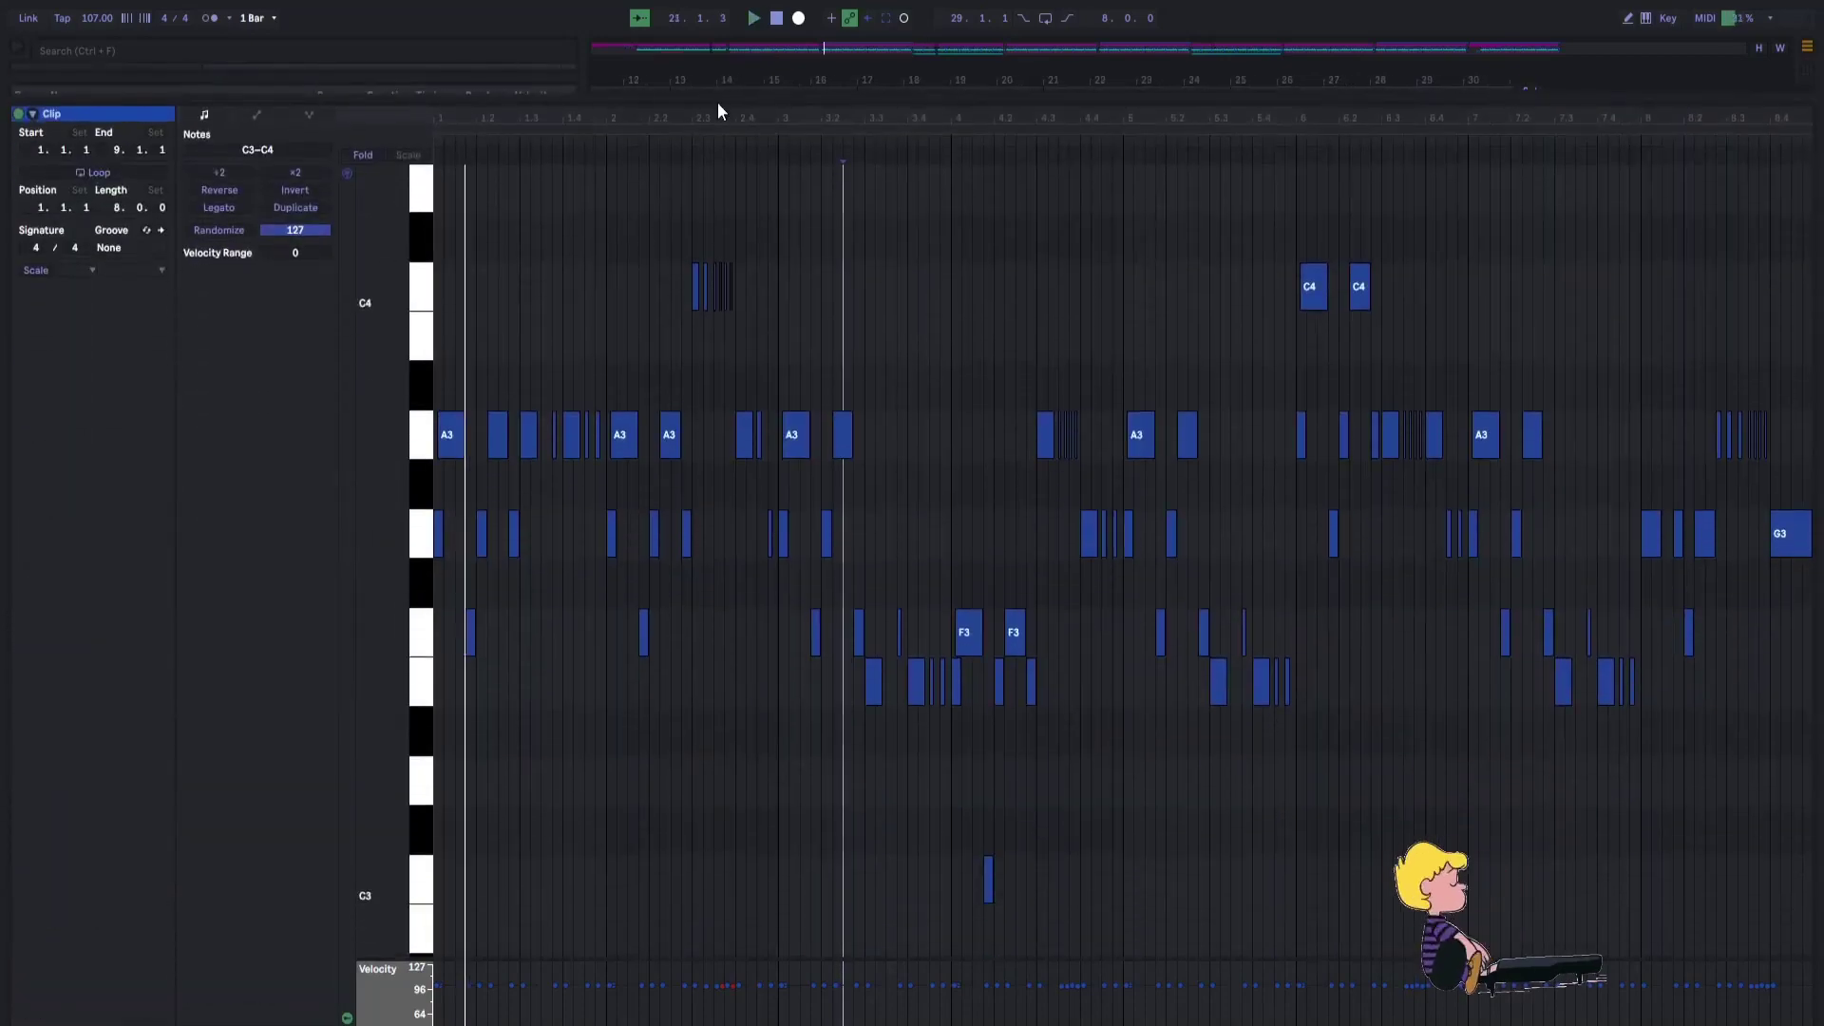
{"action": "key", "text": "space"}
{"action": "key", "text": "space"}
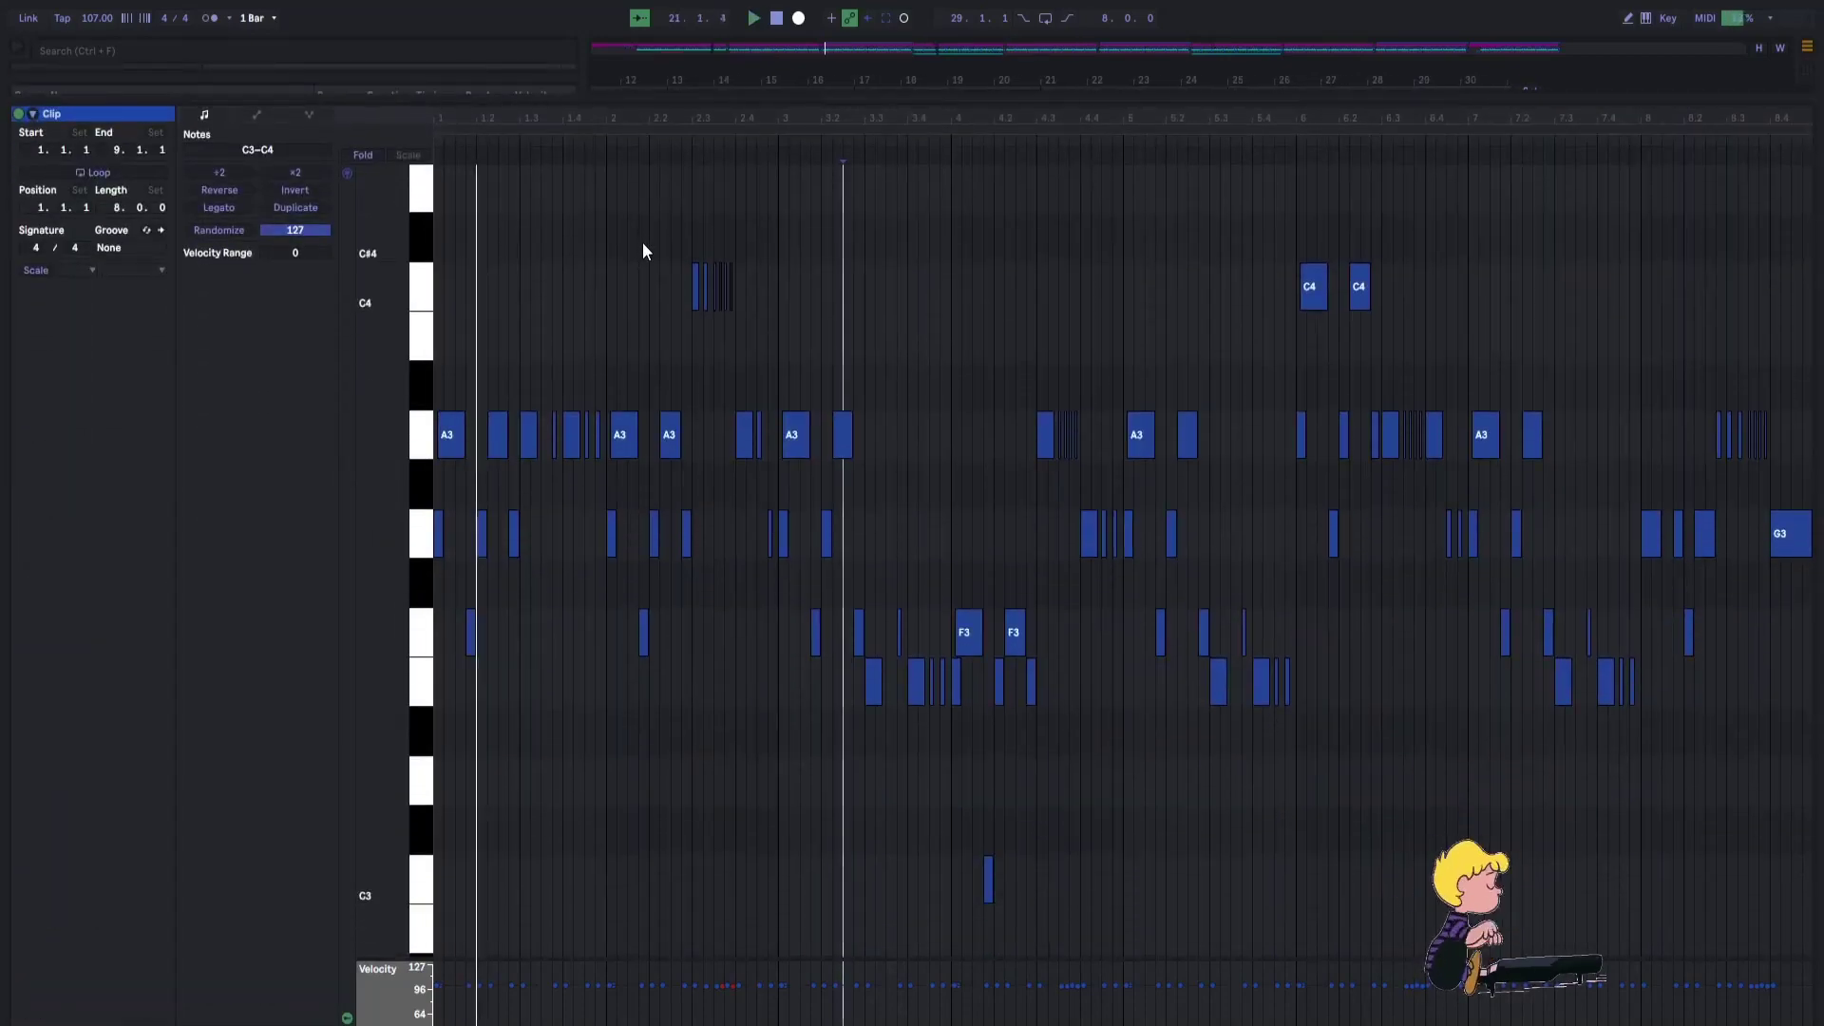
{"action": "left_click", "coordinate": [646, 243]}
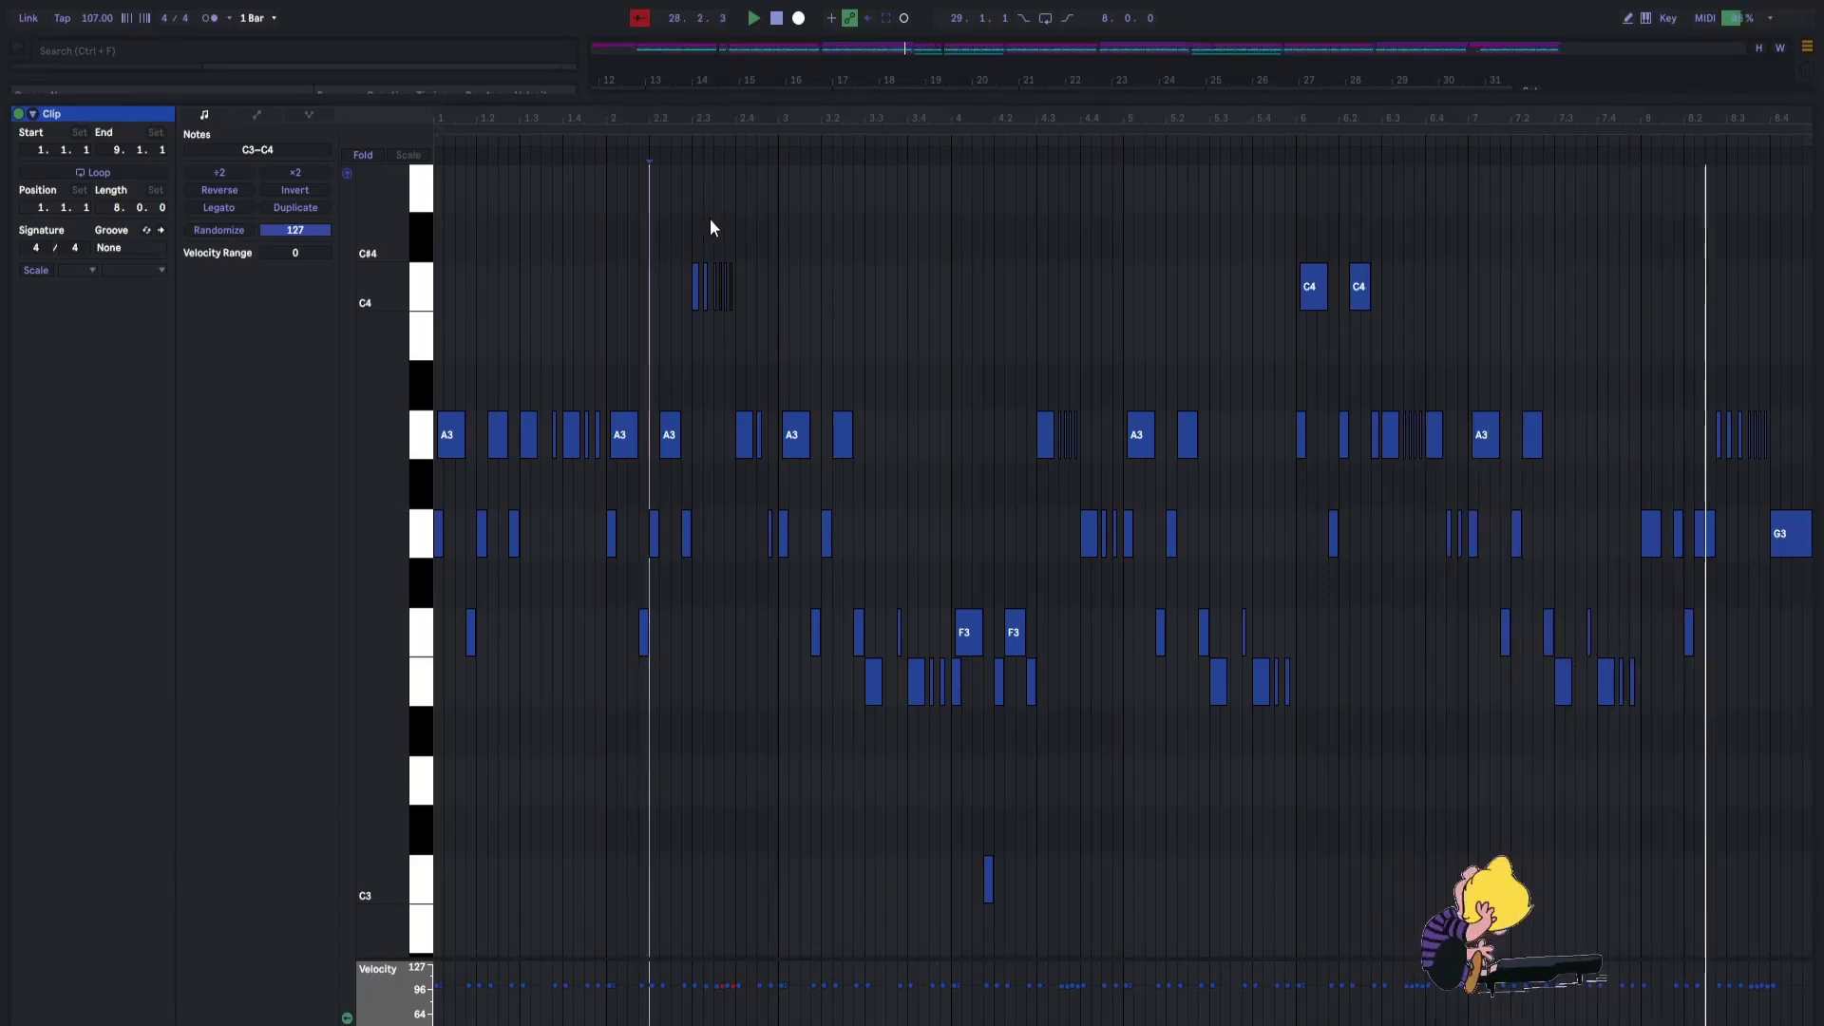
{"action": "left_click_drag", "start_coordinate": [756, 99], "coordinate": [760, 870]}
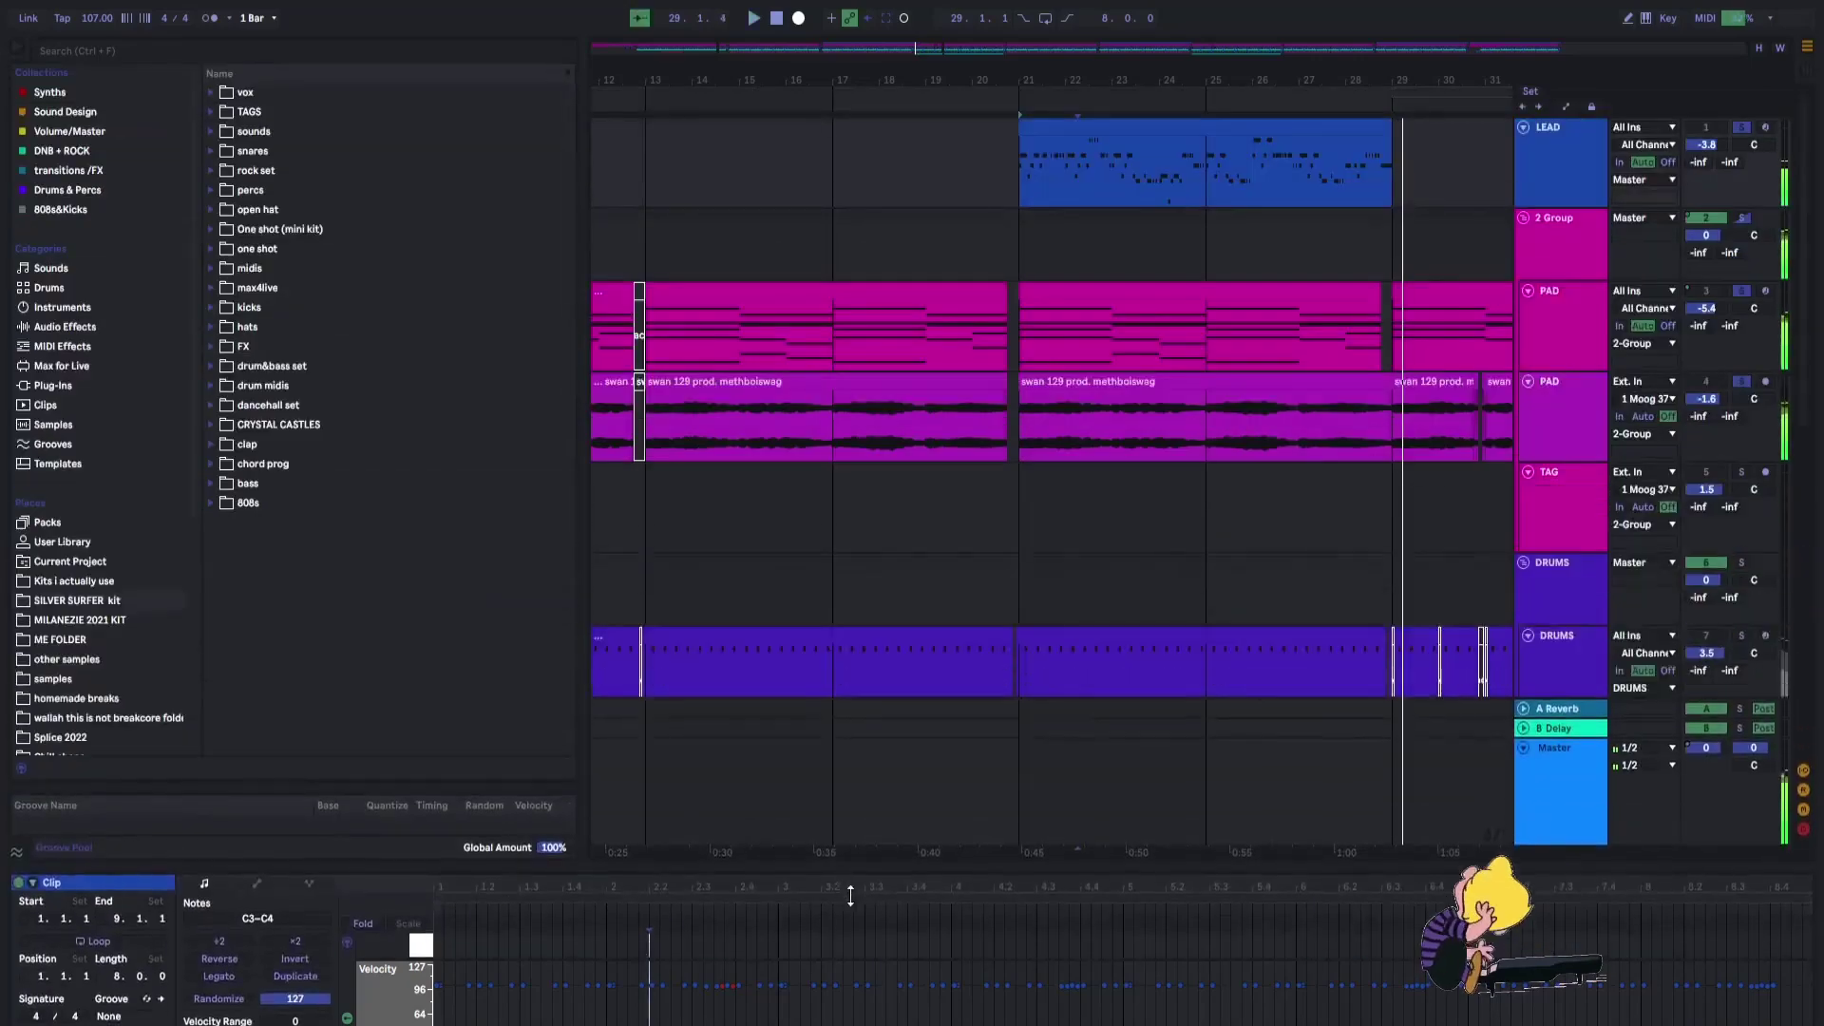
Solo the DRUMS track and group, clear the clip selection, and start playback.
{"action": "scroll", "coordinate": [1039, 498], "scroll_direction": "down", "scroll_amount": 3}
{"action": "left_click", "coordinate": [1049, 564]}
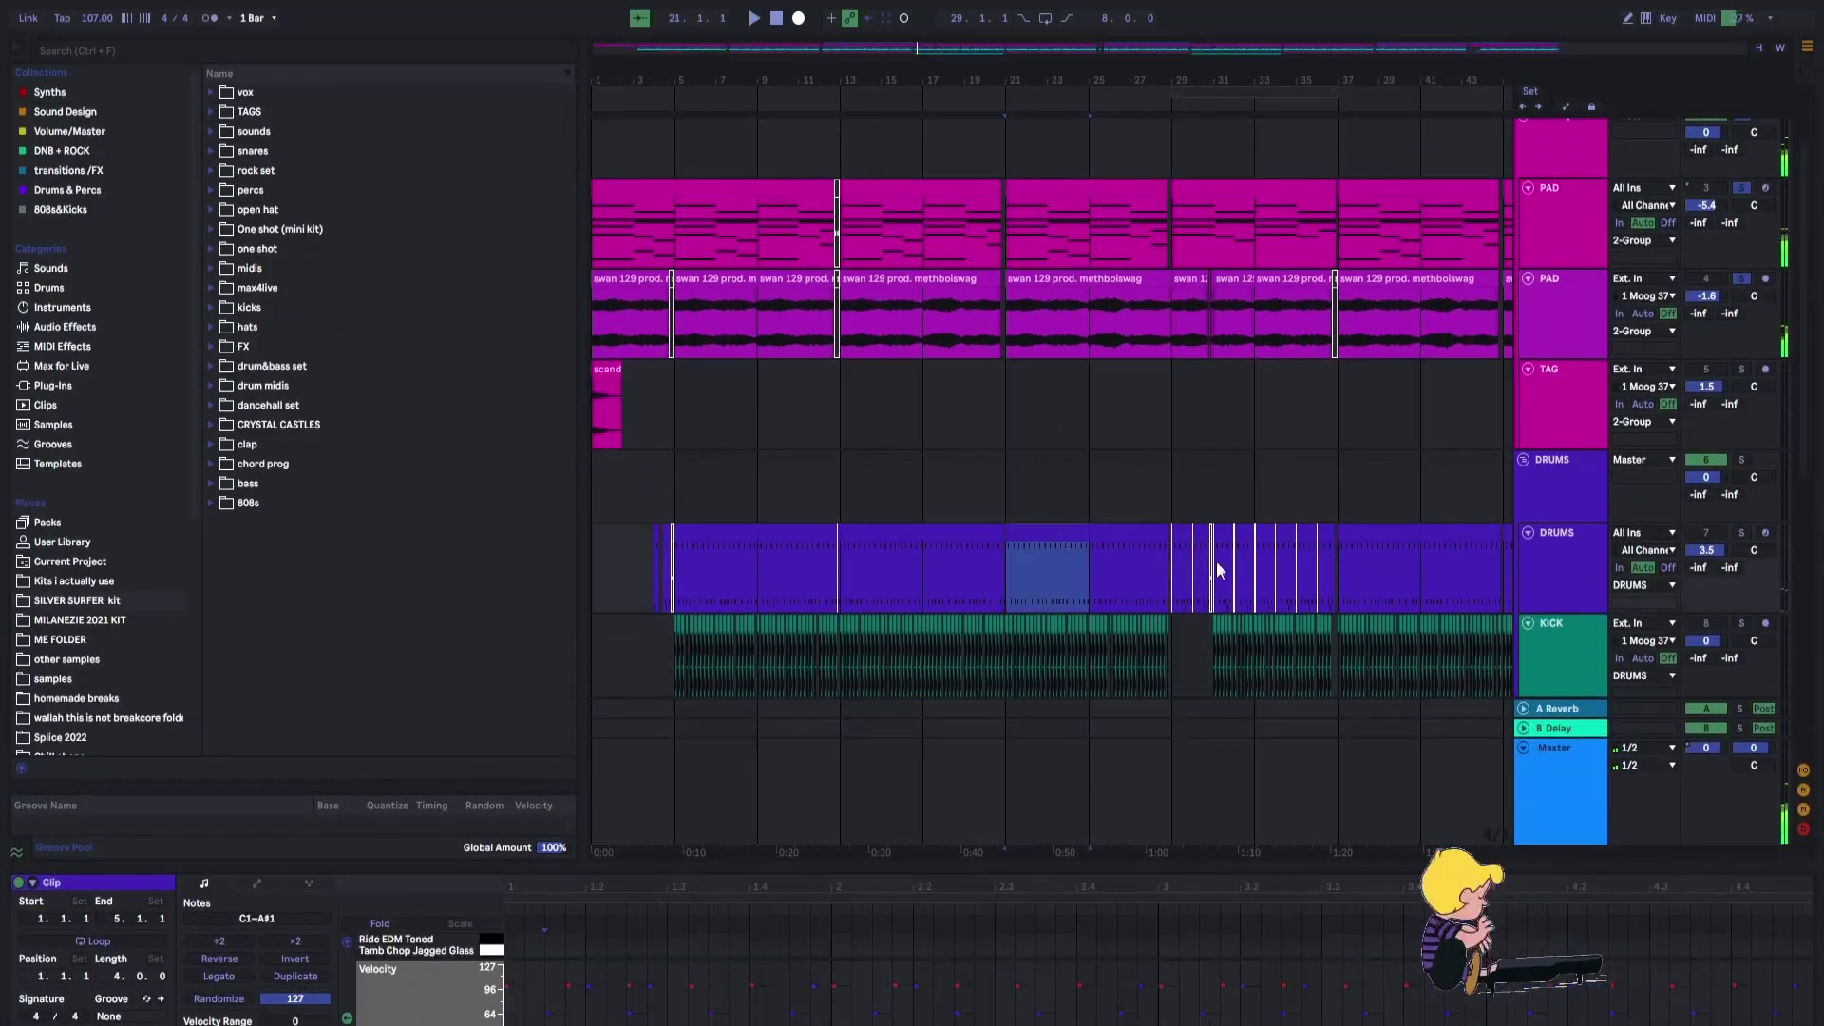
{"action": "left_click", "coordinate": [1743, 536]}
{"action": "left_click", "coordinate": [1742, 460]}
{"action": "scroll", "coordinate": [1121, 530], "scroll_direction": "down", "scroll_amount": 3}
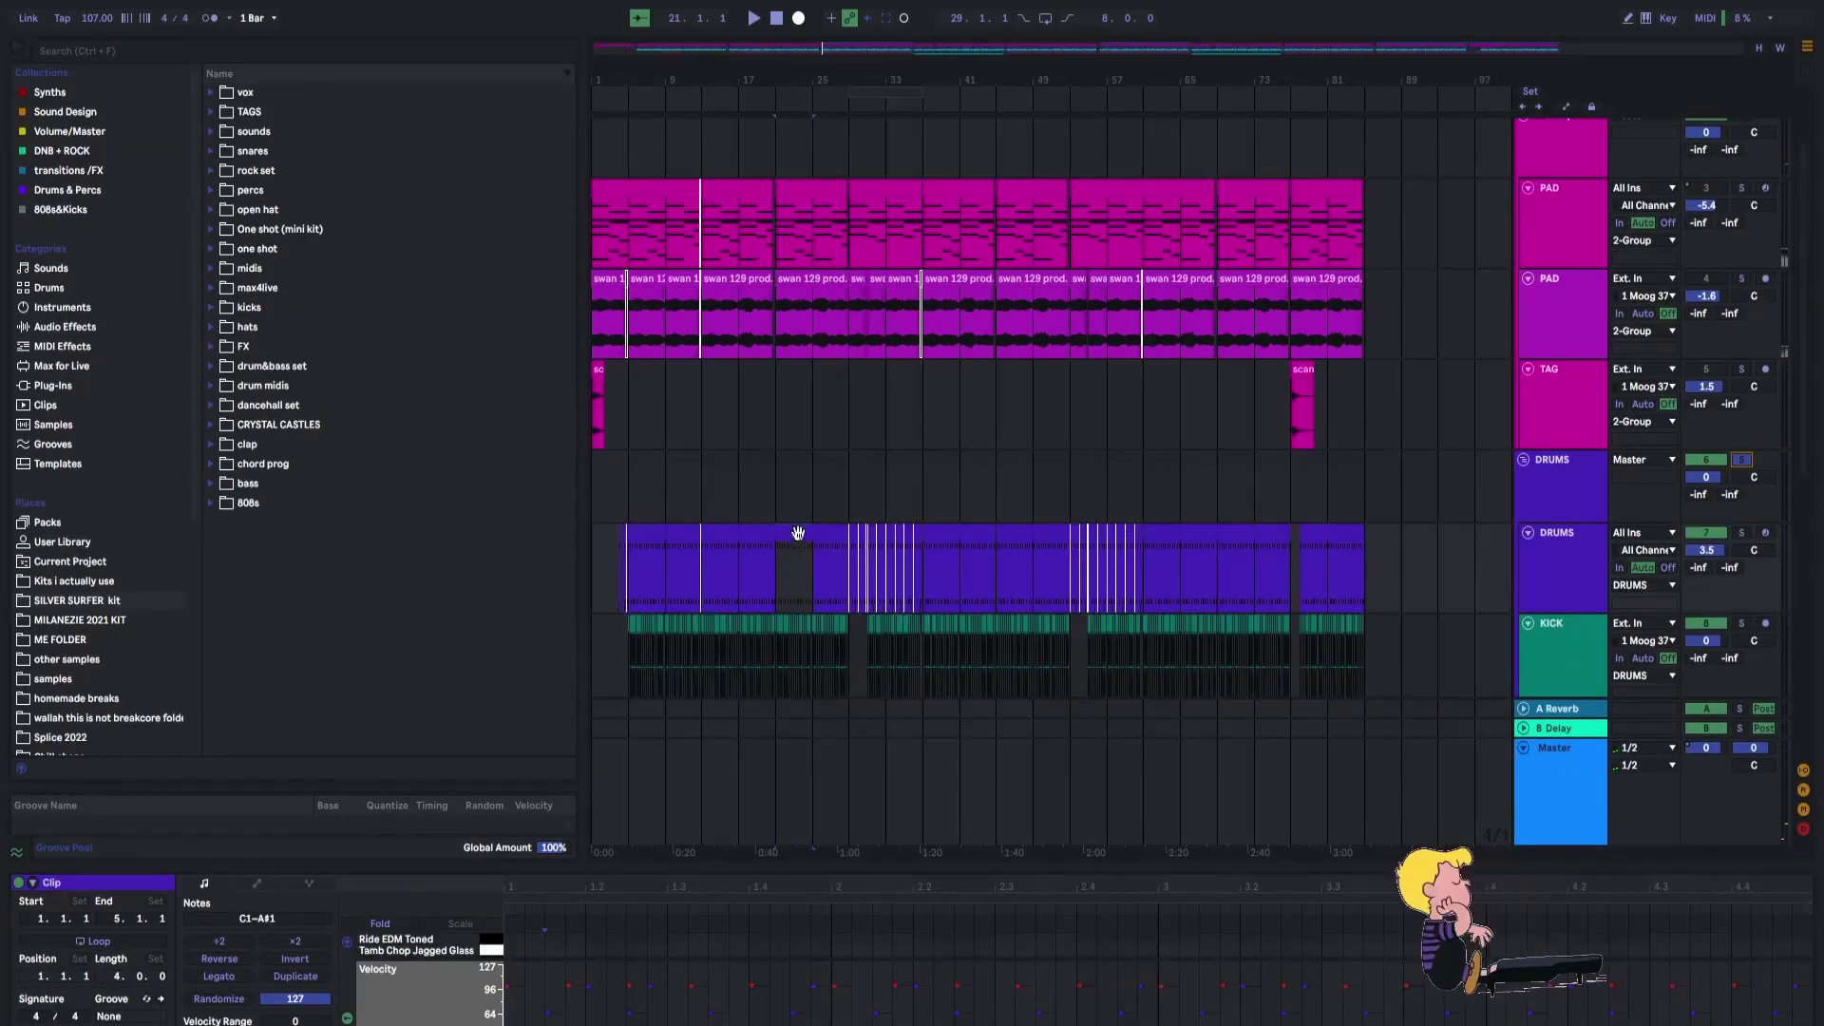
{"action": "scroll", "coordinate": [699, 492], "scroll_direction": "up", "scroll_amount": 3}
{"action": "left_click", "coordinate": [668, 476]}
{"action": "scroll", "coordinate": [668, 476], "scroll_direction": "right", "scroll_amount": 1}
{"action": "key", "text": "space"}
Solo the SUB track and jump playback to around bar 13 on BIT CLAP.
{"action": "scroll", "coordinate": [671, 476], "scroll_direction": "down", "scroll_amount": 5}
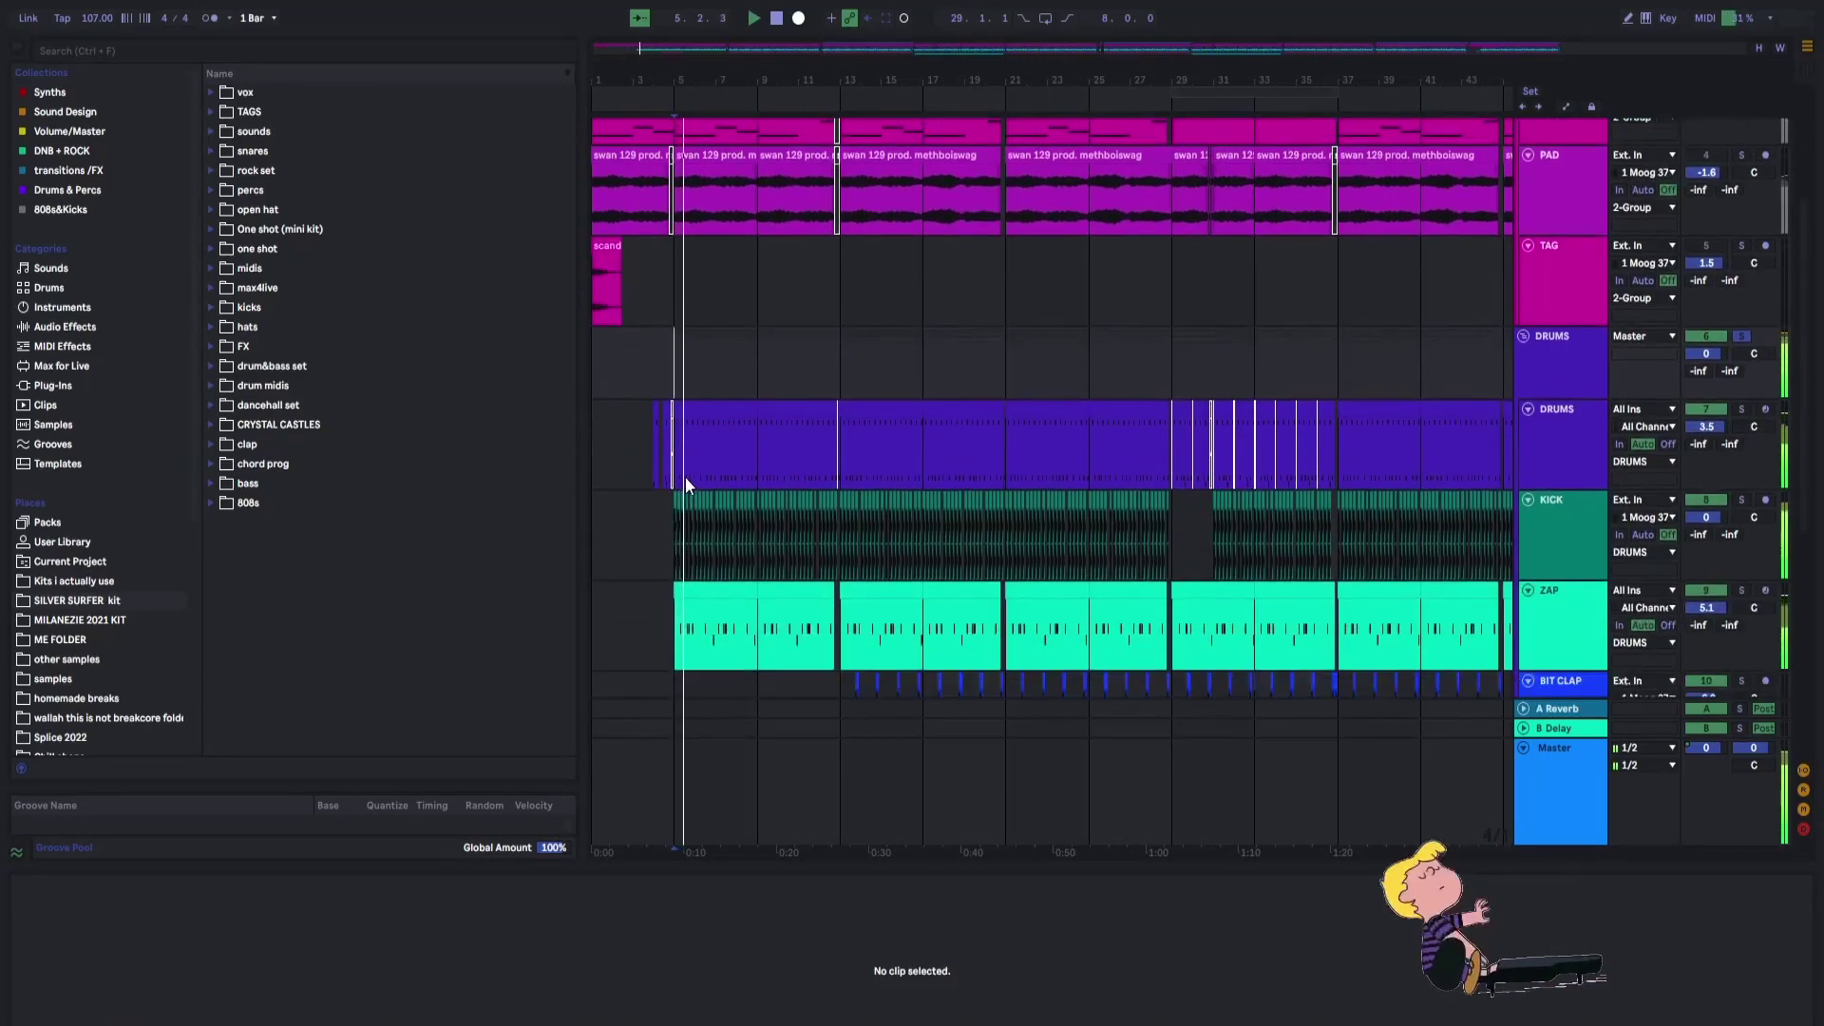
{"action": "scroll", "coordinate": [690, 486], "scroll_direction": "down", "scroll_amount": 5}
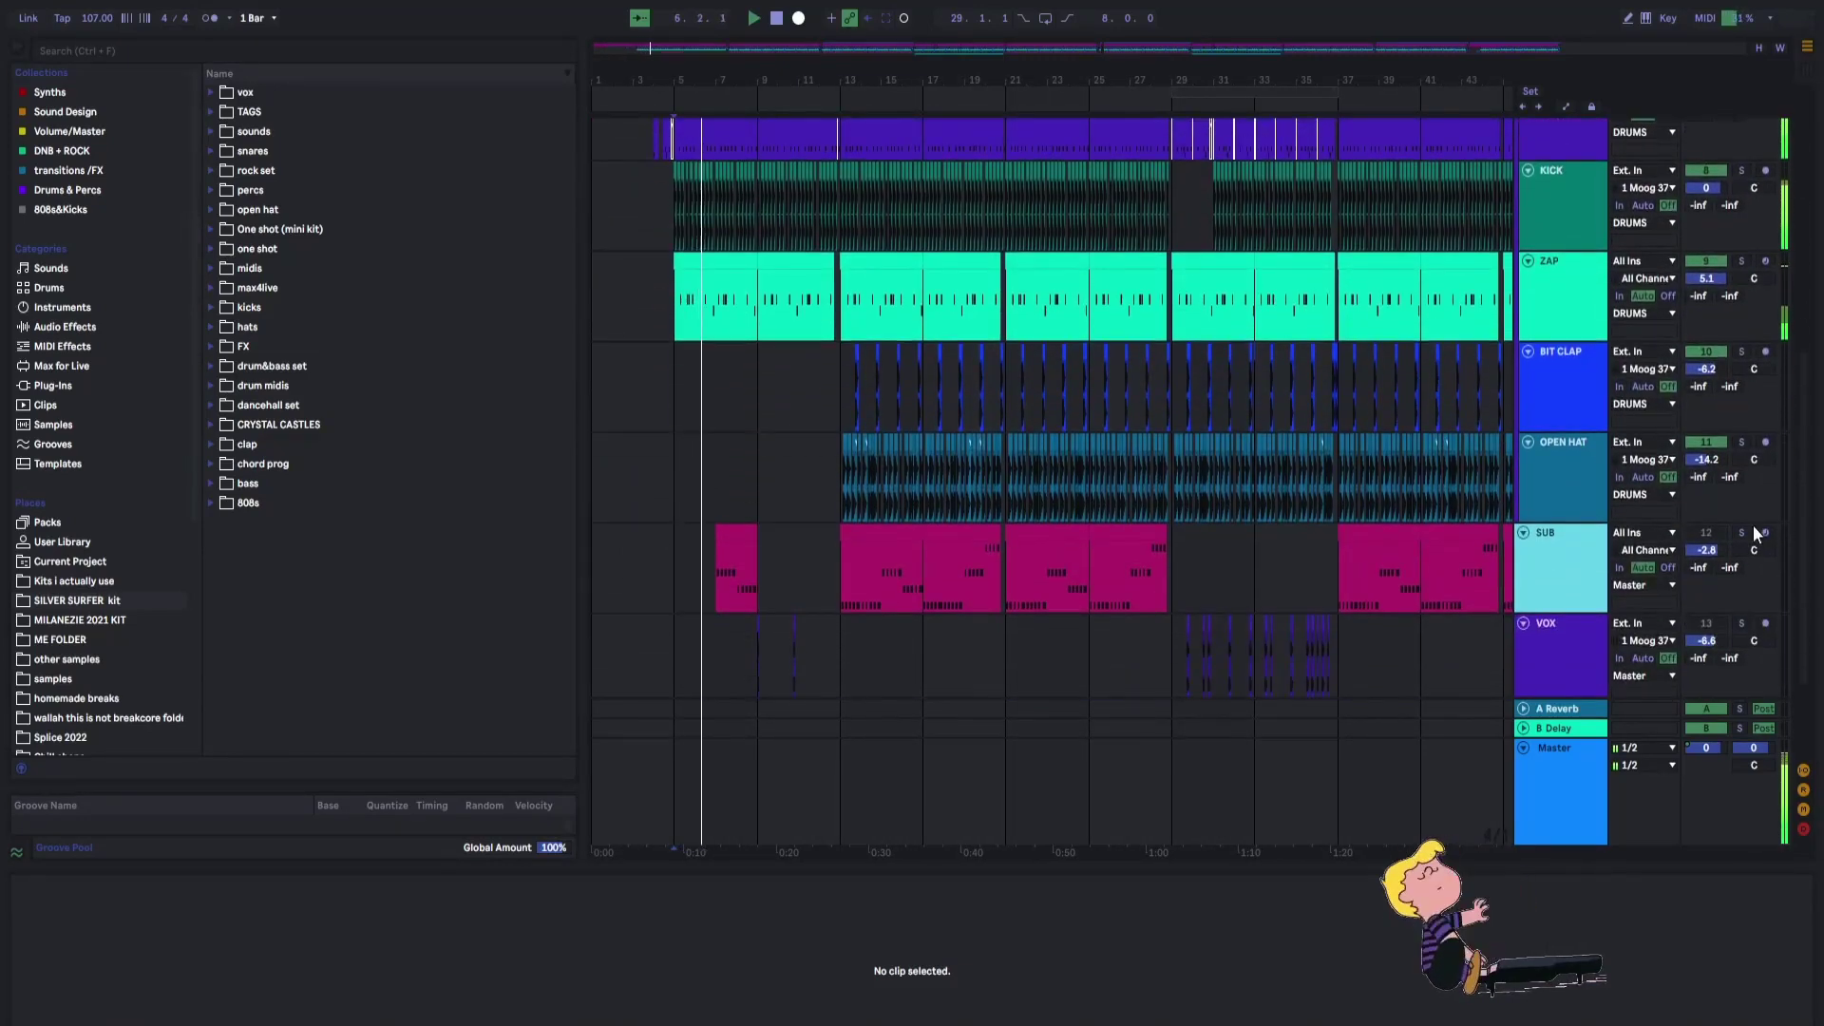
{"action": "left_click", "coordinate": [1741, 532]}
{"action": "scroll", "coordinate": [749, 466], "scroll_direction": "up", "scroll_amount": 2}
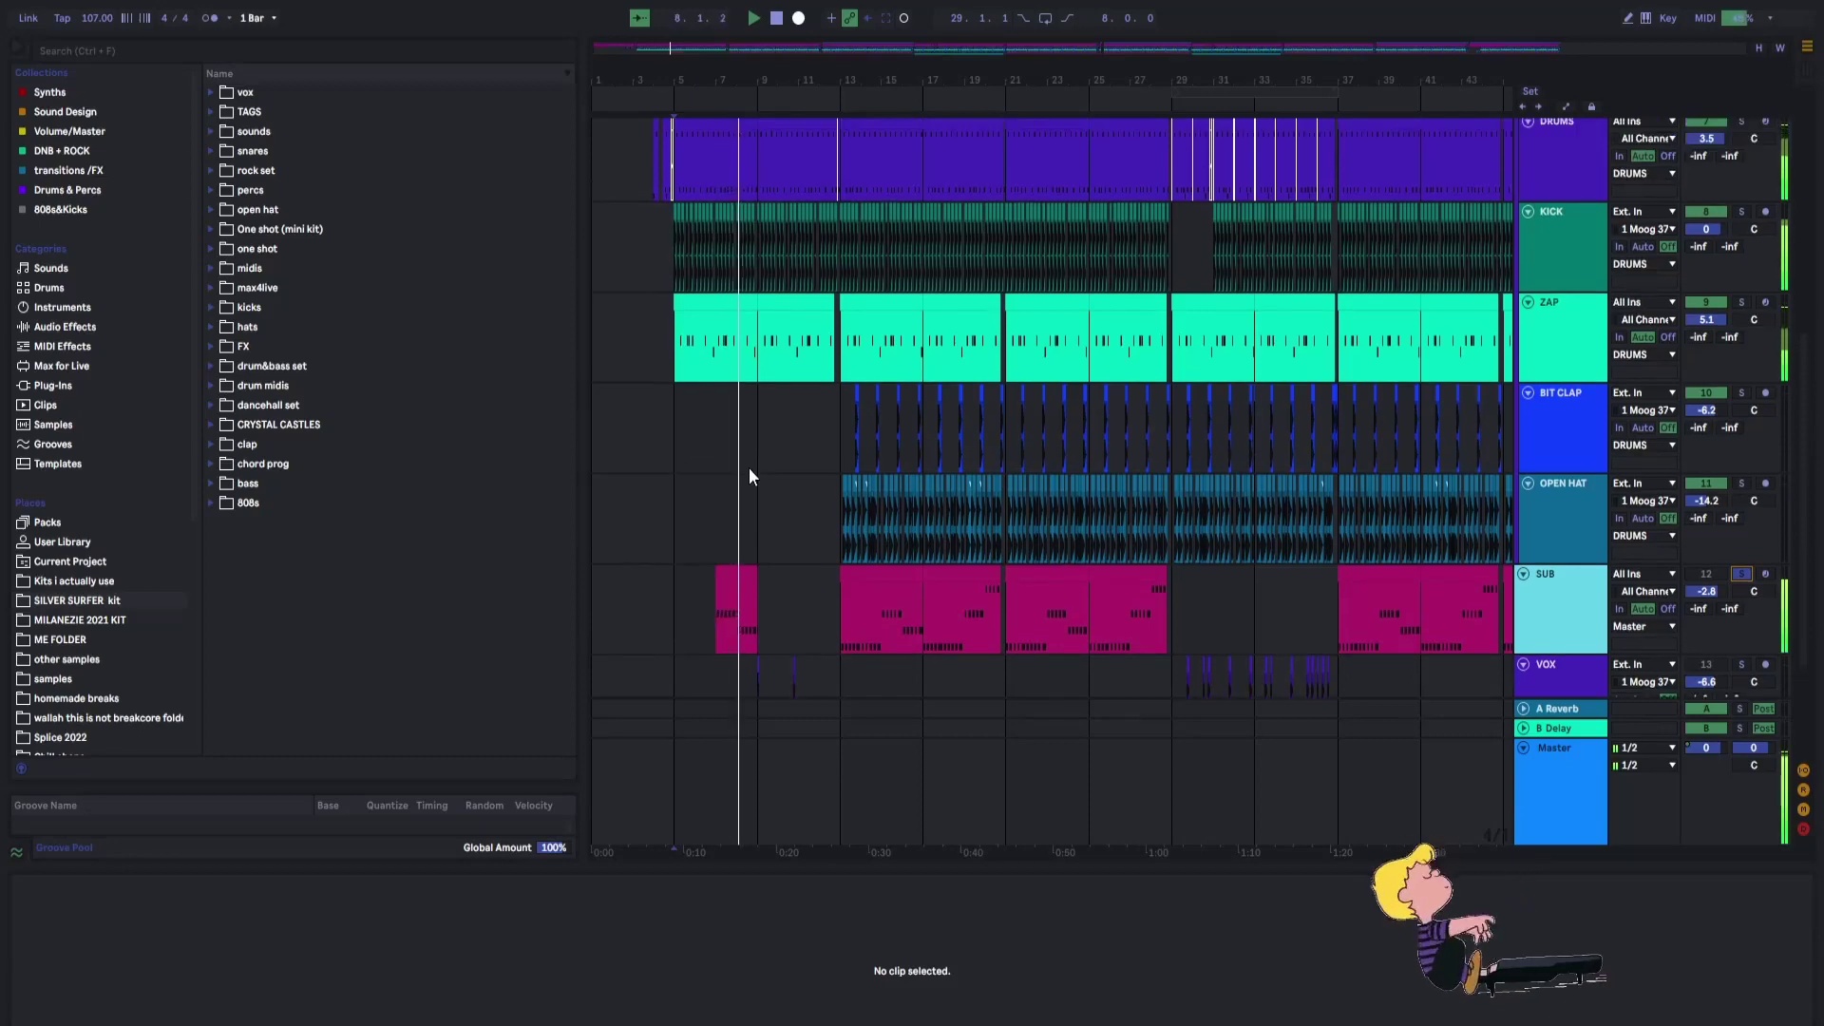
{"action": "left_click", "coordinate": [850, 430]}
{"action": "left_click", "coordinate": [842, 429]}
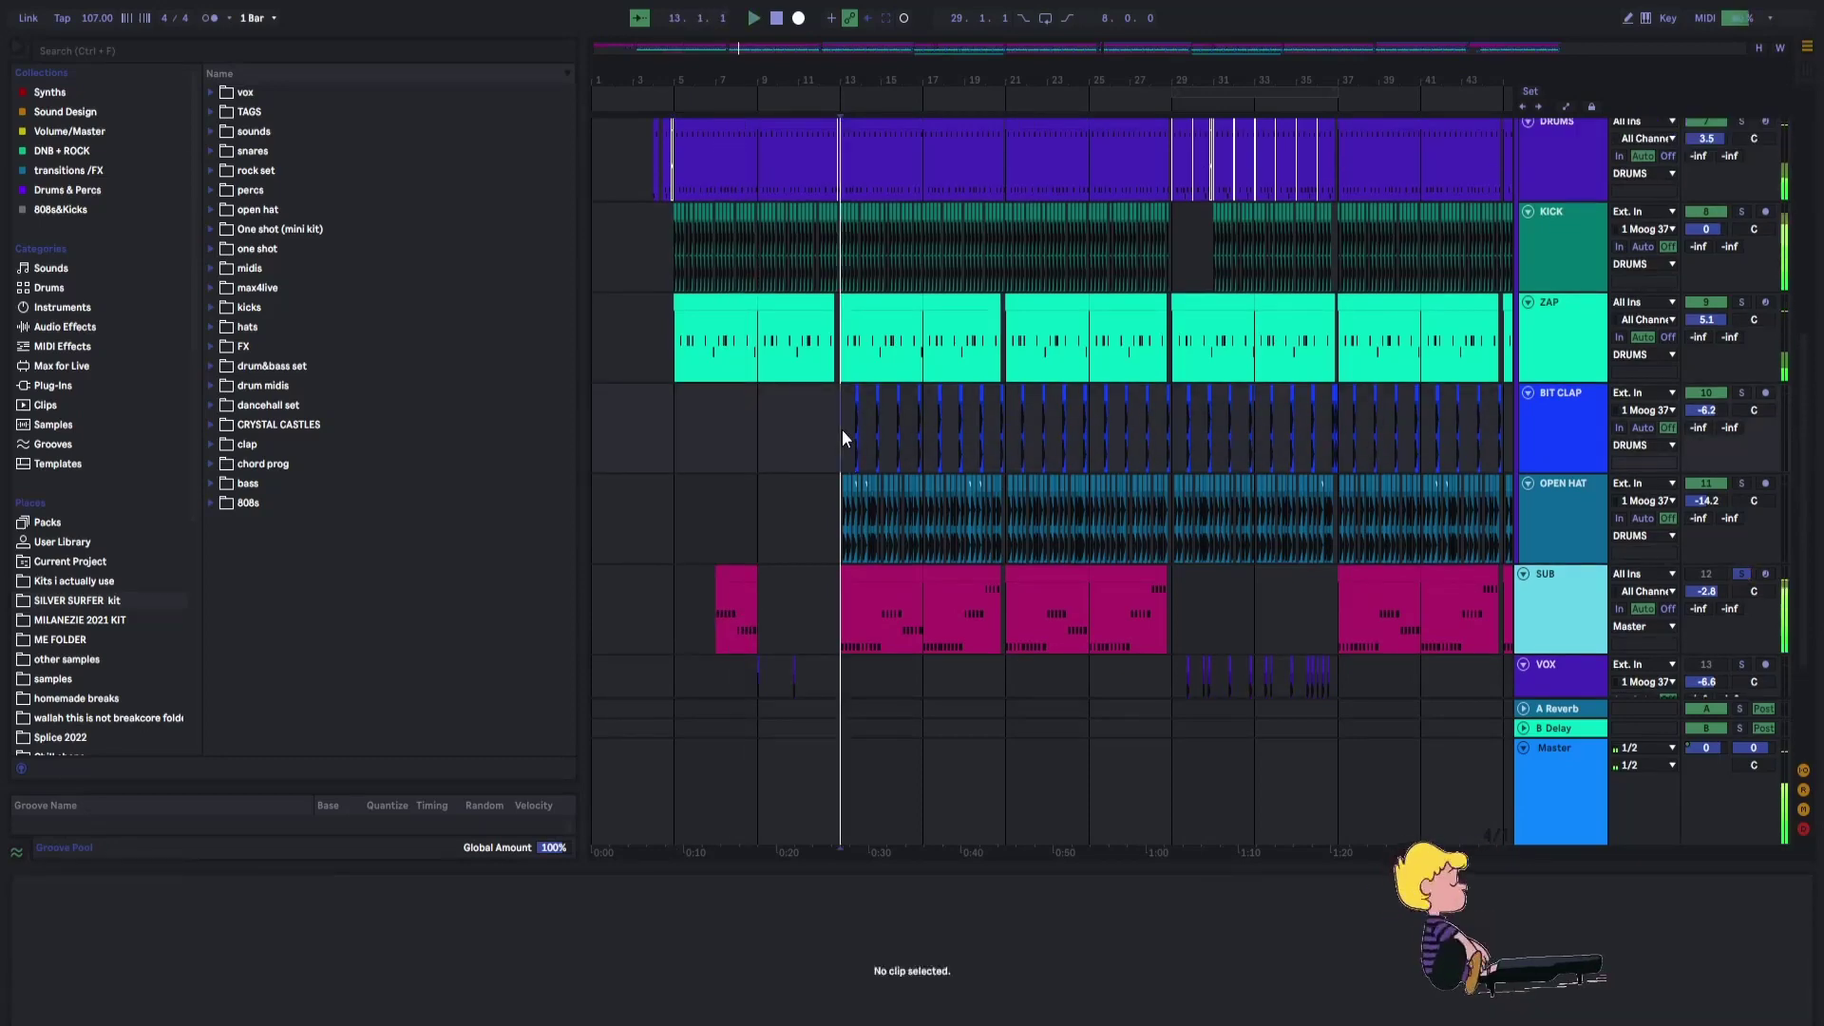
Open the bars 13–17 DRUMS clip, solo DRUMS, and enlarge its note editor.
{"action": "scroll", "coordinate": [1051, 451], "scroll_direction": "down", "scroll_amount": 2}
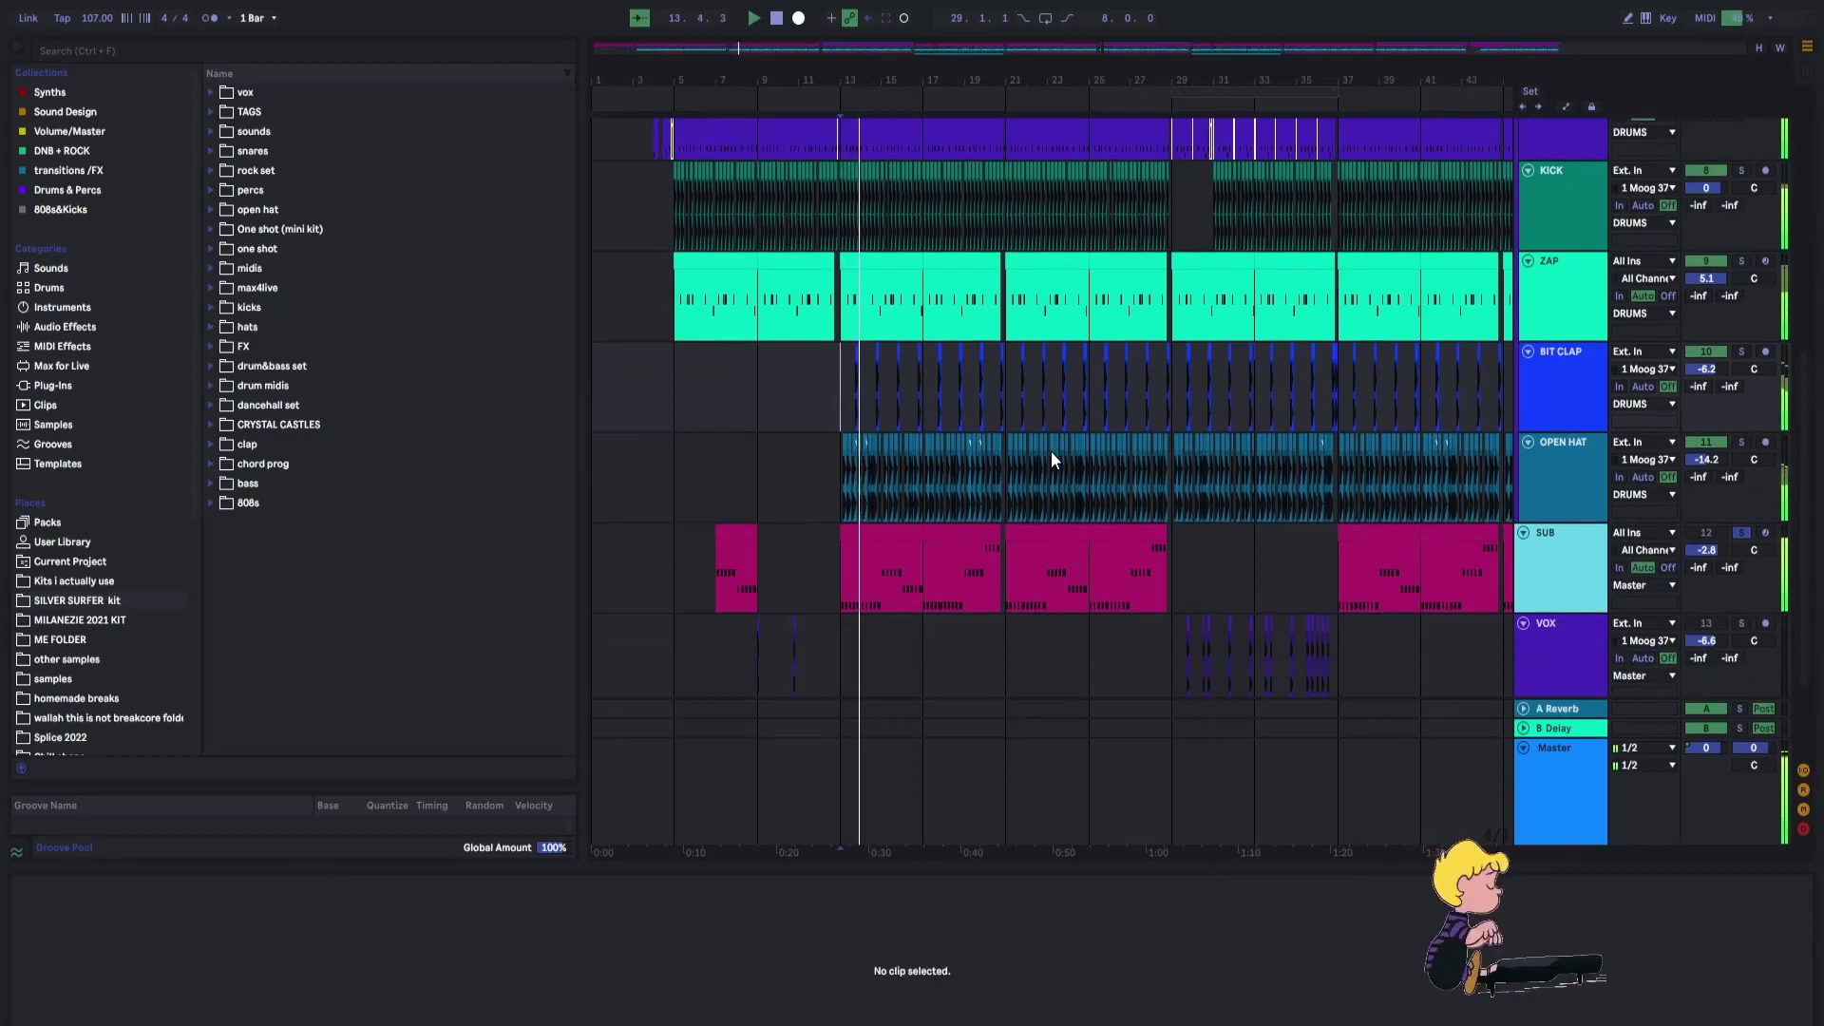
{"action": "scroll", "coordinate": [1051, 450], "scroll_direction": "up", "scroll_amount": 2}
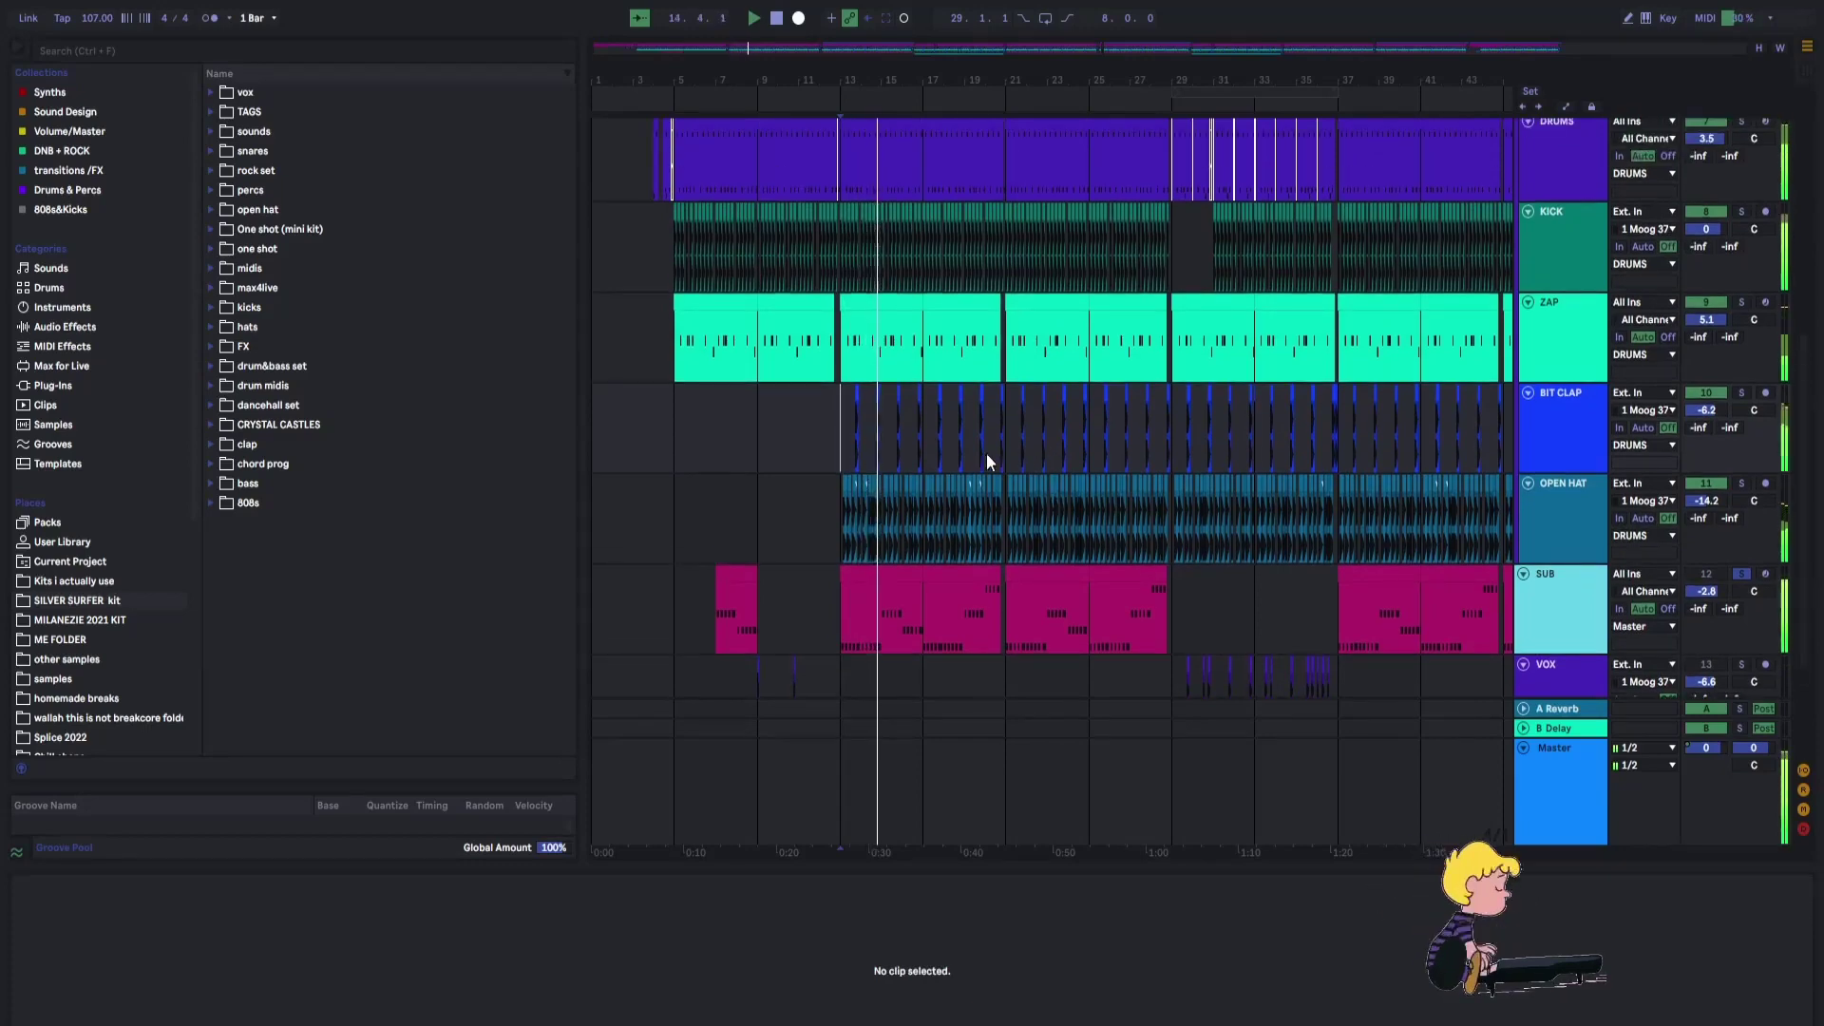
{"action": "scroll", "coordinate": [978, 450], "scroll_direction": "up", "scroll_amount": 4}
{"action": "scroll", "coordinate": [978, 451], "scroll_direction": "up", "scroll_amount": 3}
{"action": "left_click", "coordinate": [879, 269]}
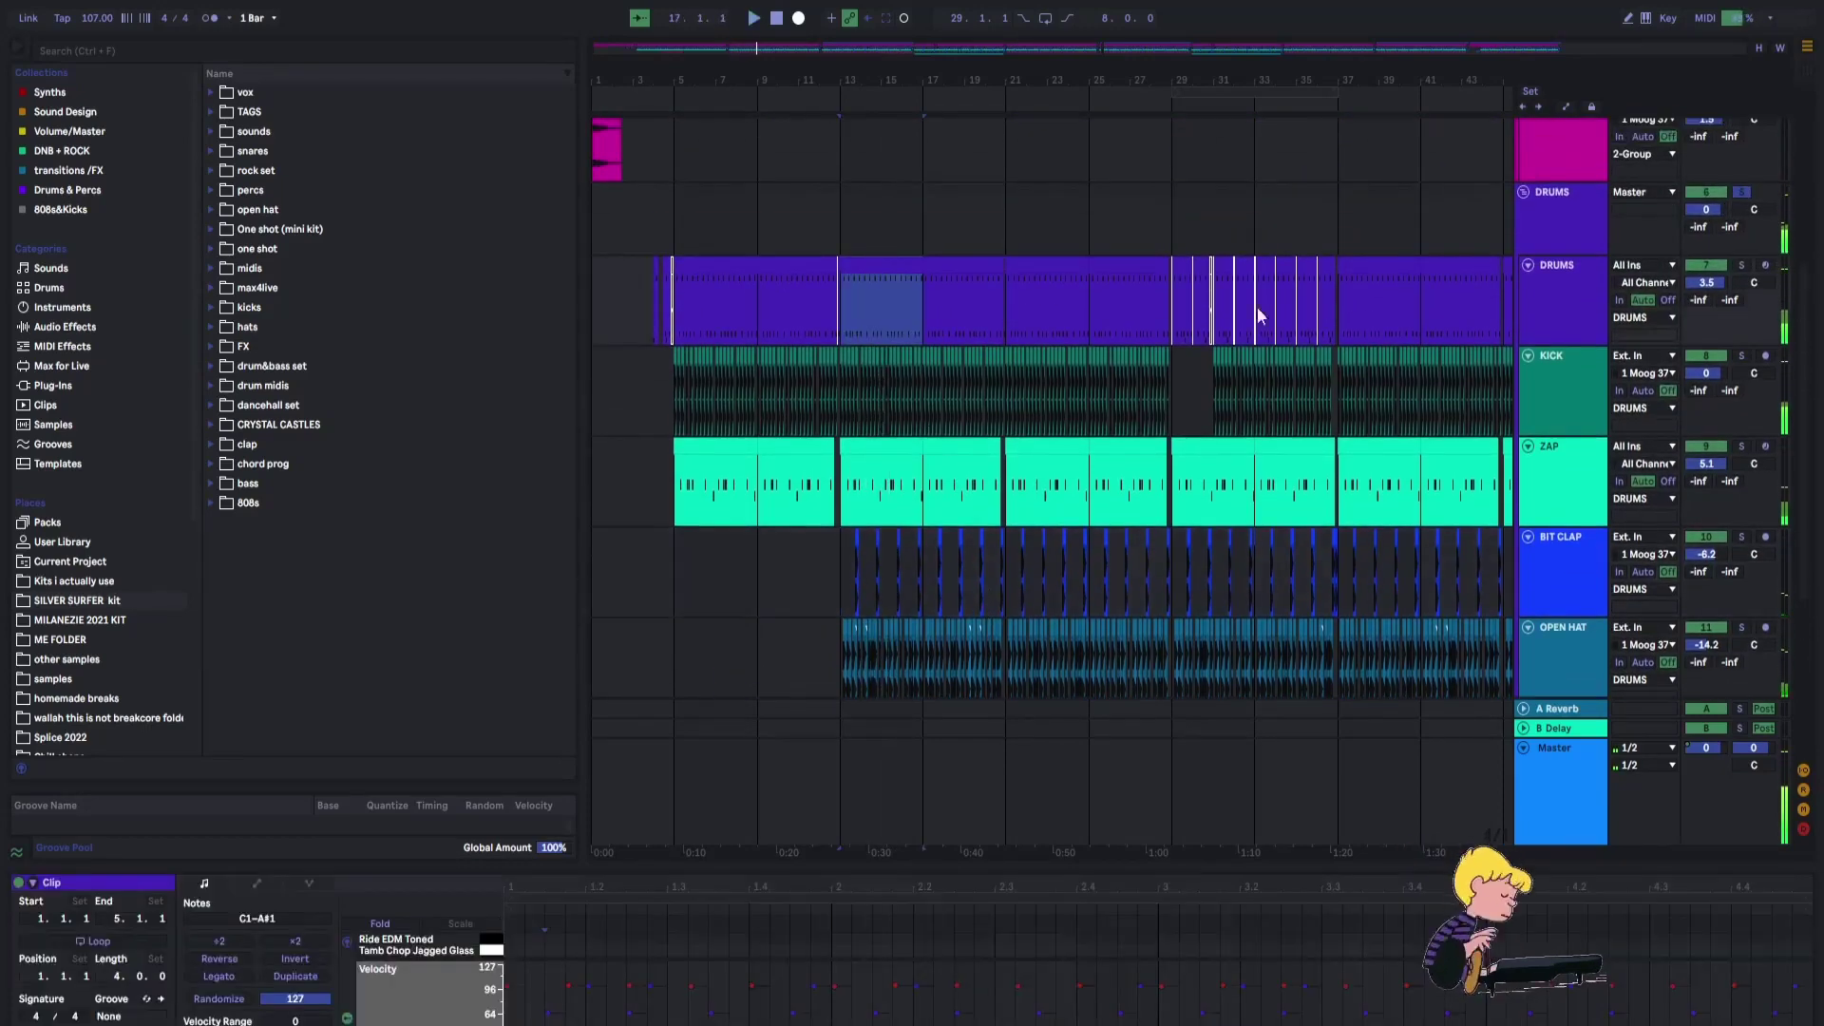
{"action": "left_click", "coordinate": [1741, 266]}
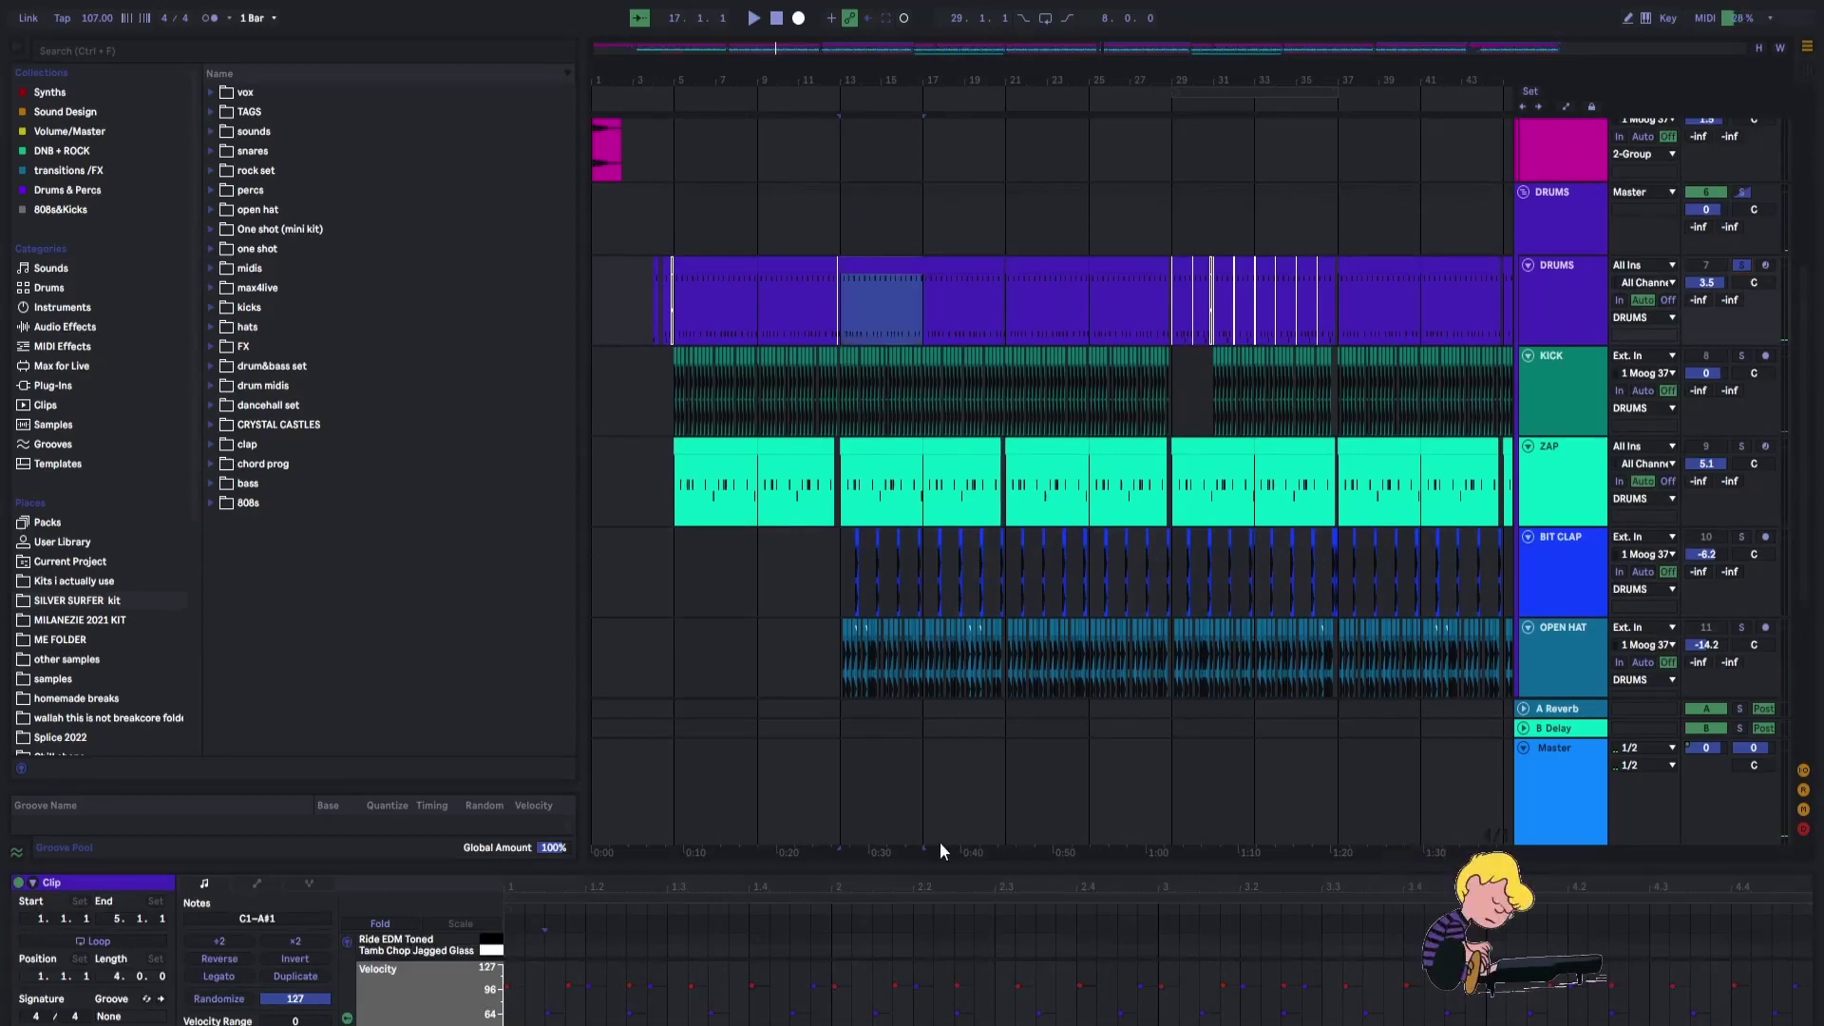
{"action": "left_click_drag", "start_coordinate": [848, 870], "coordinate": [756, 443]}
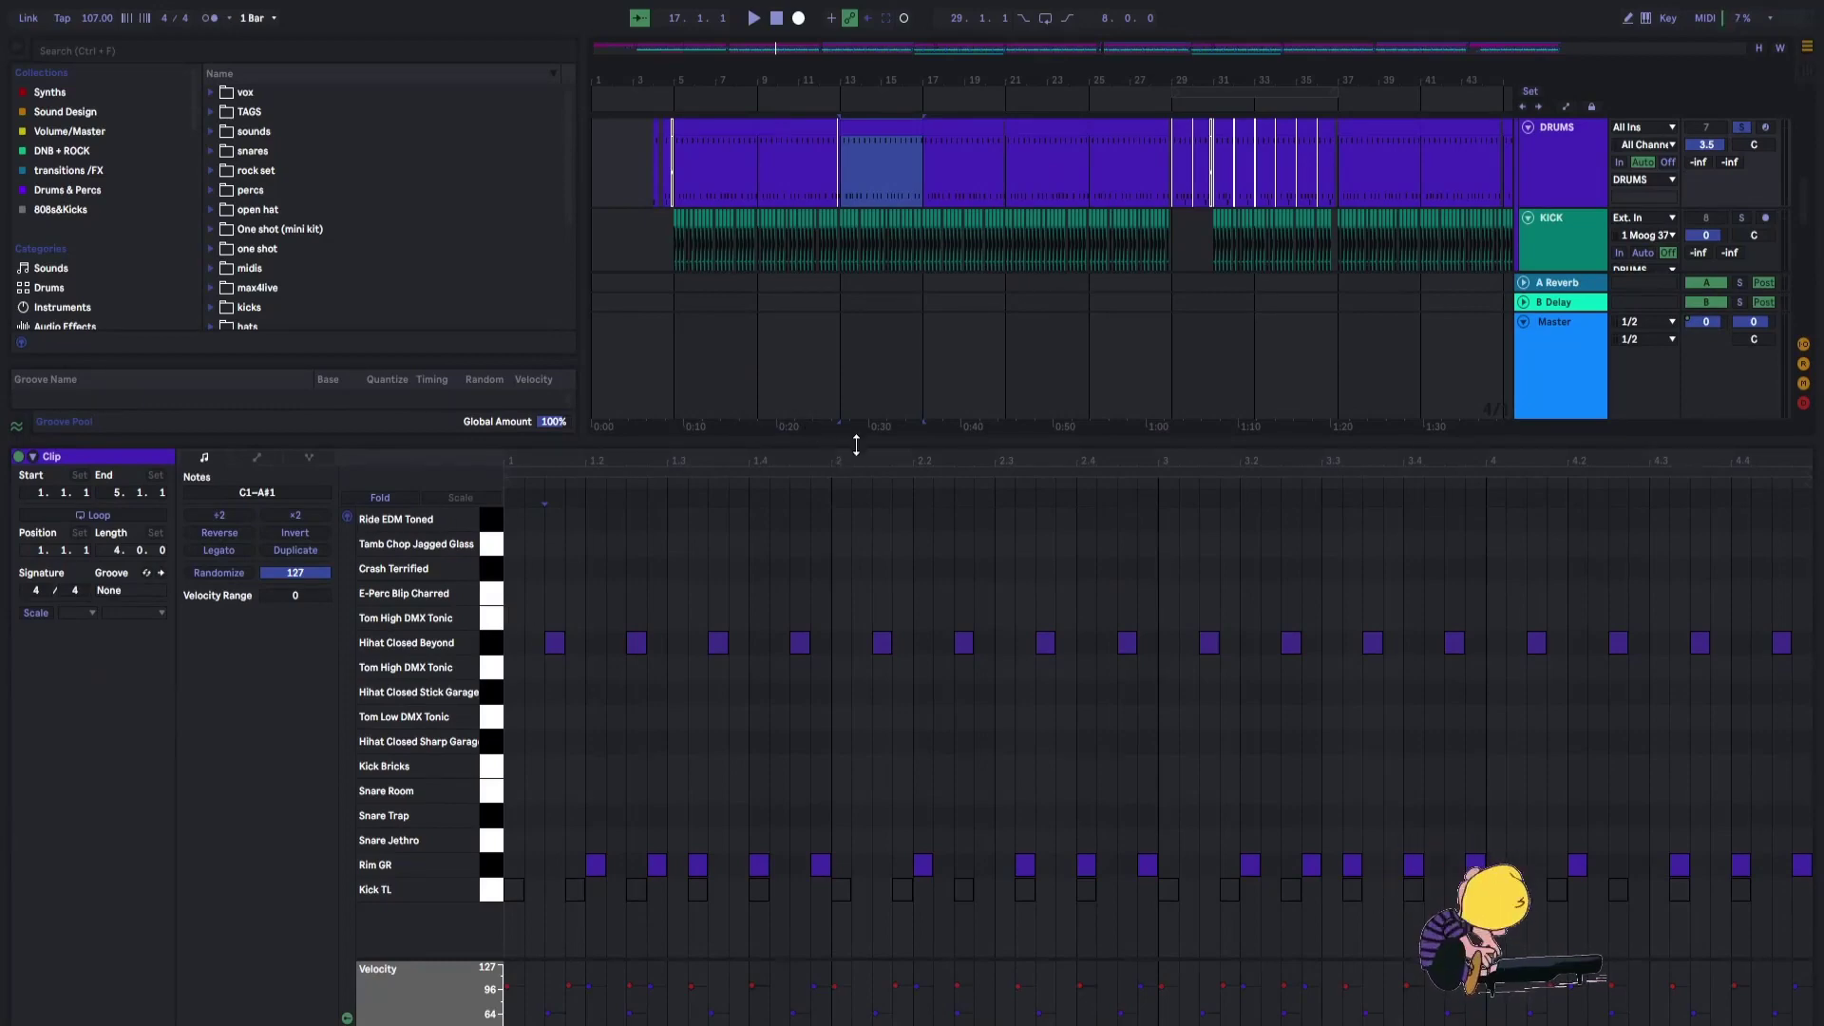
Lower the note editor, zoom into bars 9–27, and place the insert point on BIT CLAP.
{"action": "left_click_drag", "start_coordinate": [856, 445], "coordinate": [895, 960]}
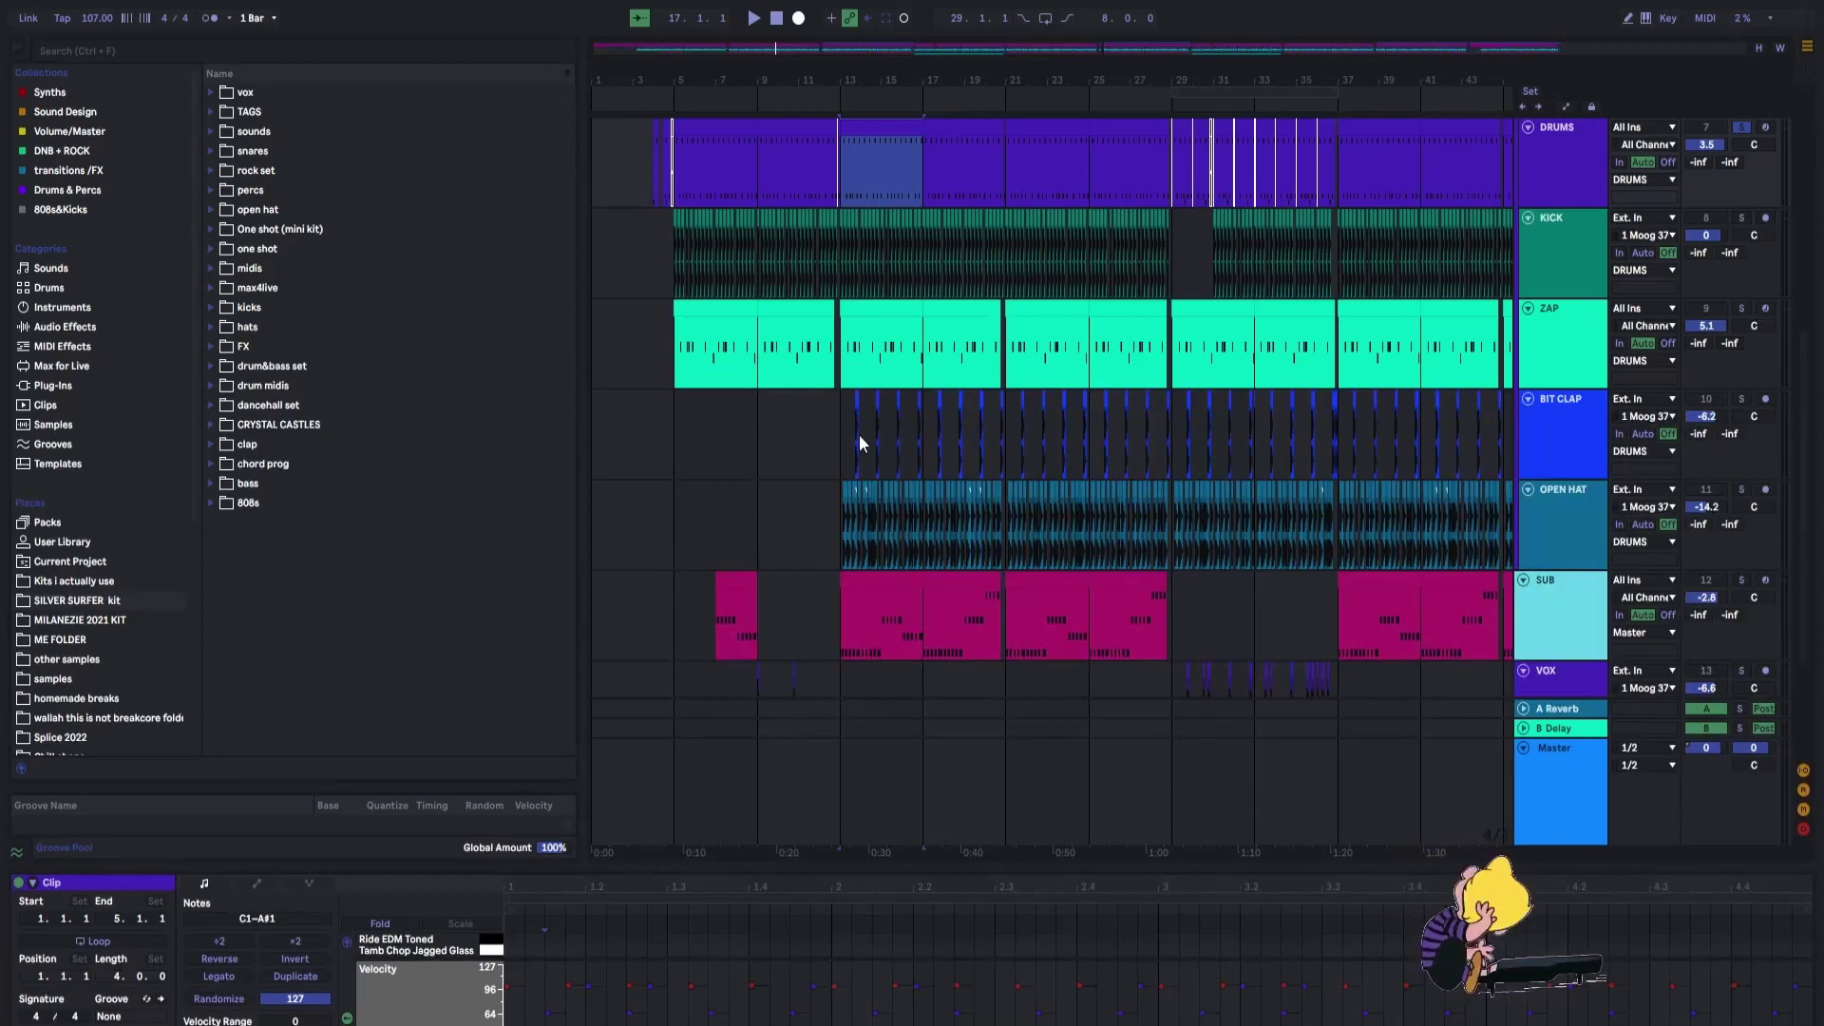
{"action": "scroll", "coordinate": [858, 487], "scroll_direction": "up", "scroll_amount": 1}
{"action": "scroll", "coordinate": [857, 487], "scroll_direction": "up", "scroll_amount": 3}
{"action": "left_click", "coordinate": [817, 487]}
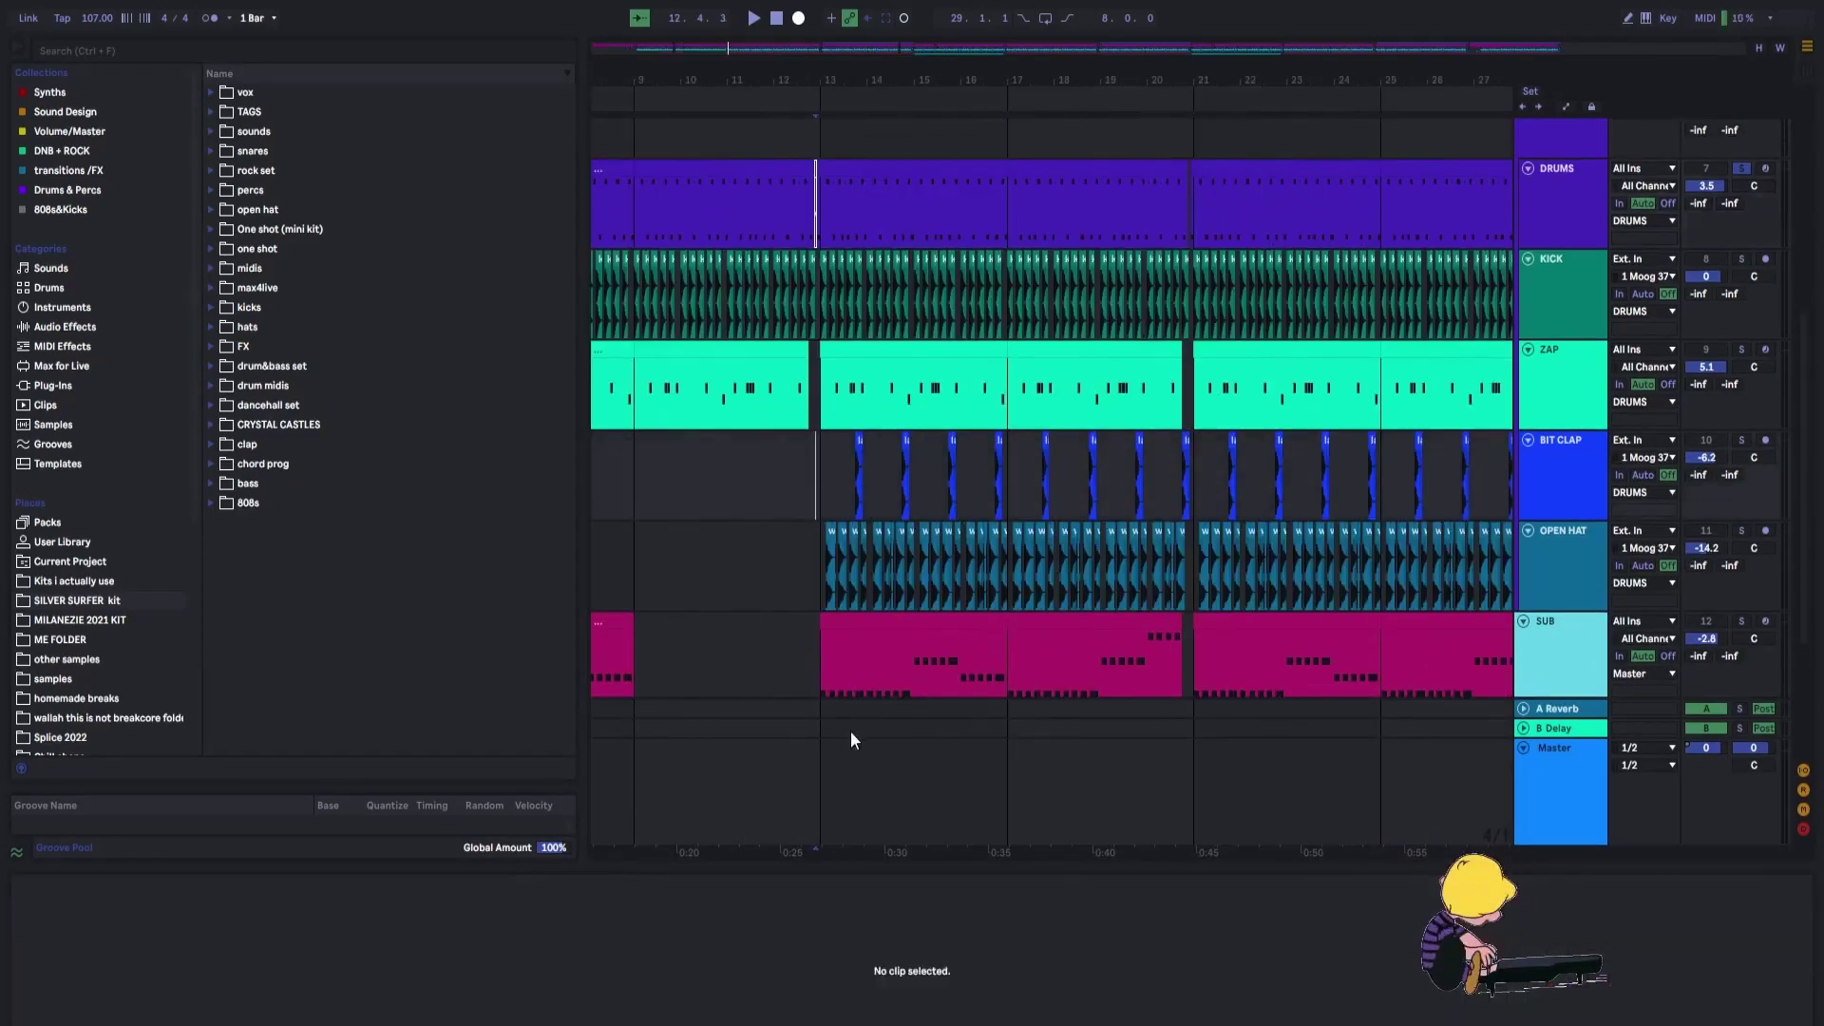
Deactivate the bars 13–17 DRUMS clip section and enlarge its note editor.
{"action": "scroll", "coordinate": [844, 470], "scroll_direction": "up", "scroll_amount": 3, "text": "ctrl"}
{"action": "left_click", "coordinate": [872, 480]}
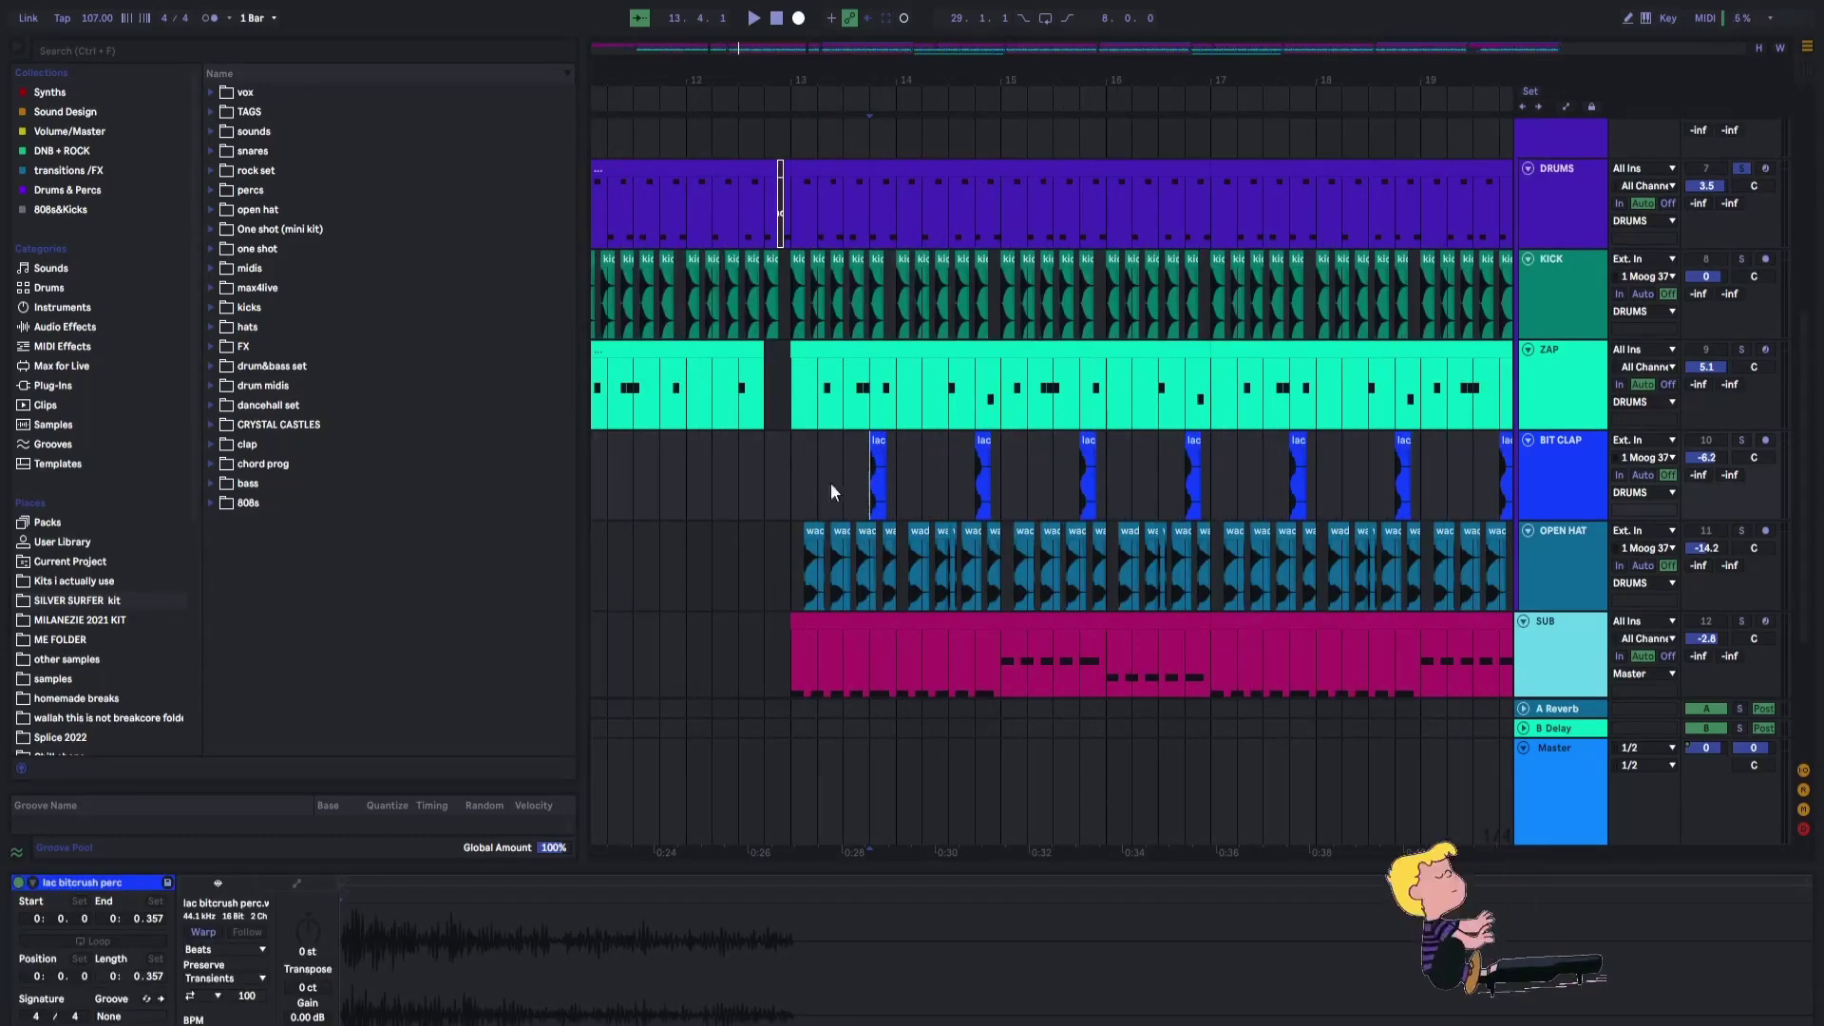
{"action": "scroll", "coordinate": [847, 454], "scroll_direction": "down", "scroll_amount": 3, "text": "ctrl"}
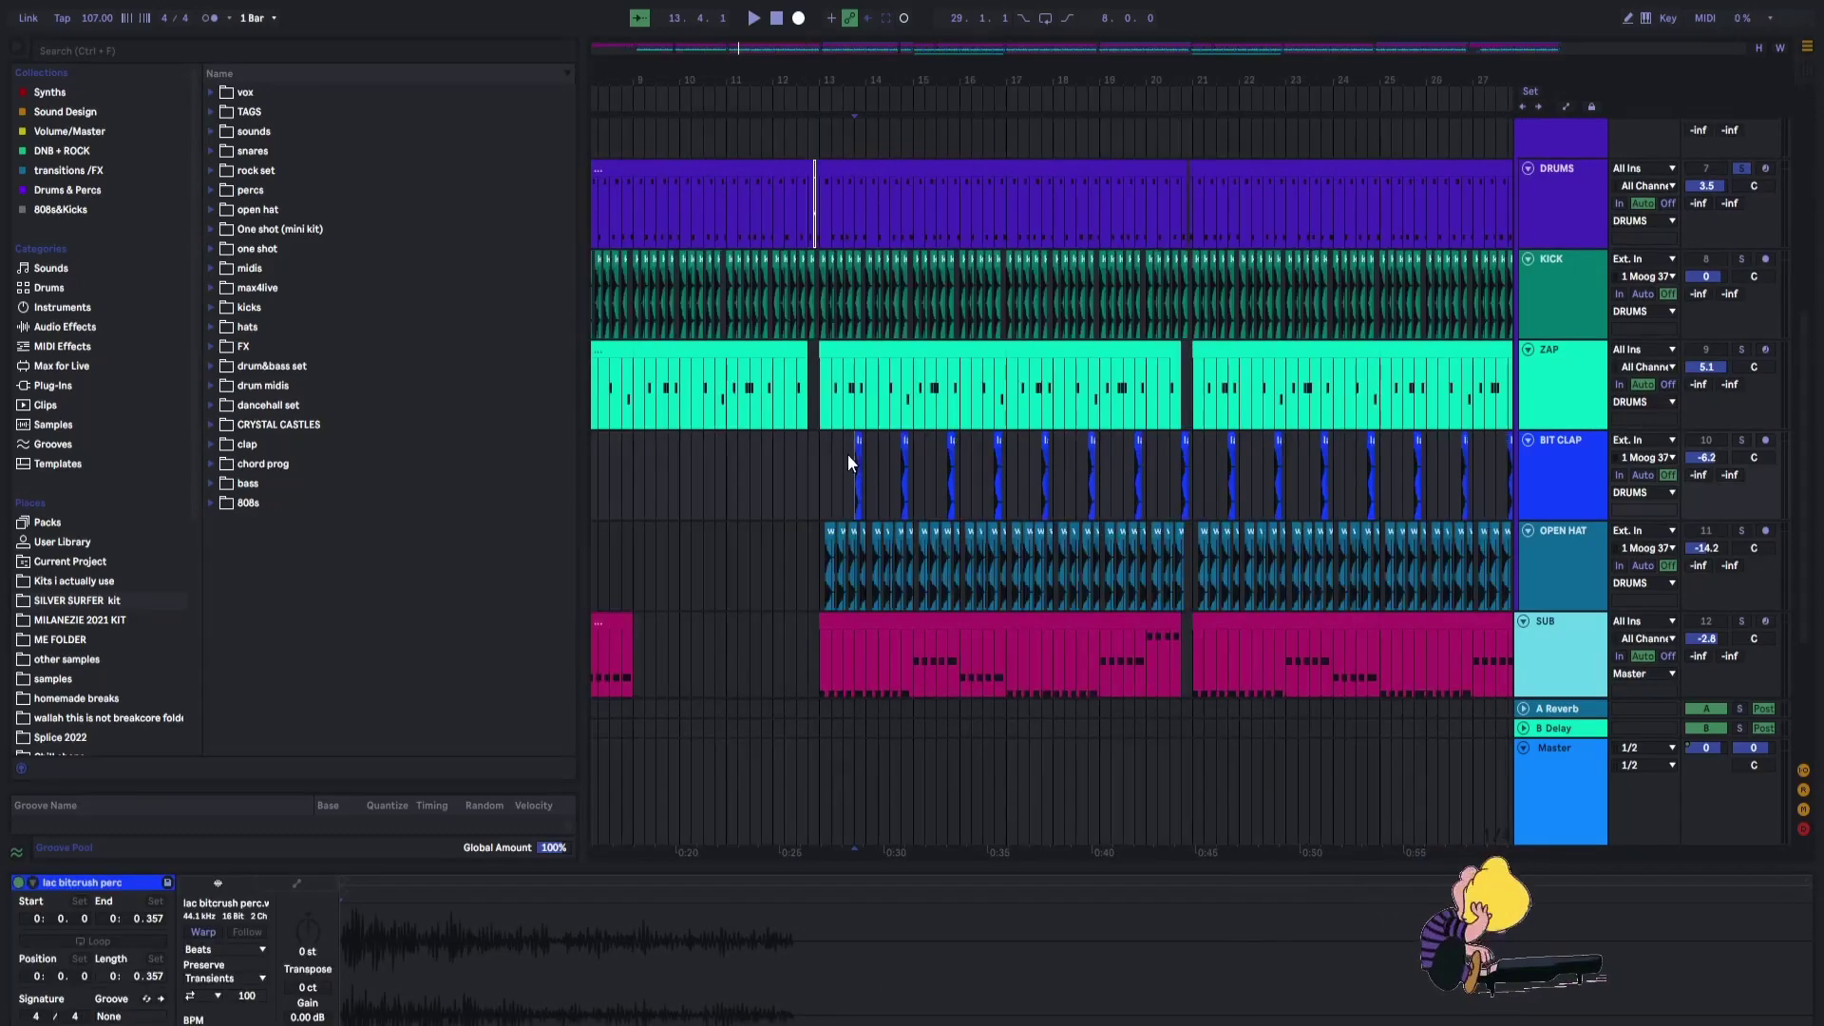
{"action": "left_click", "coordinate": [886, 218]}
{"action": "key", "text": "Delete"}
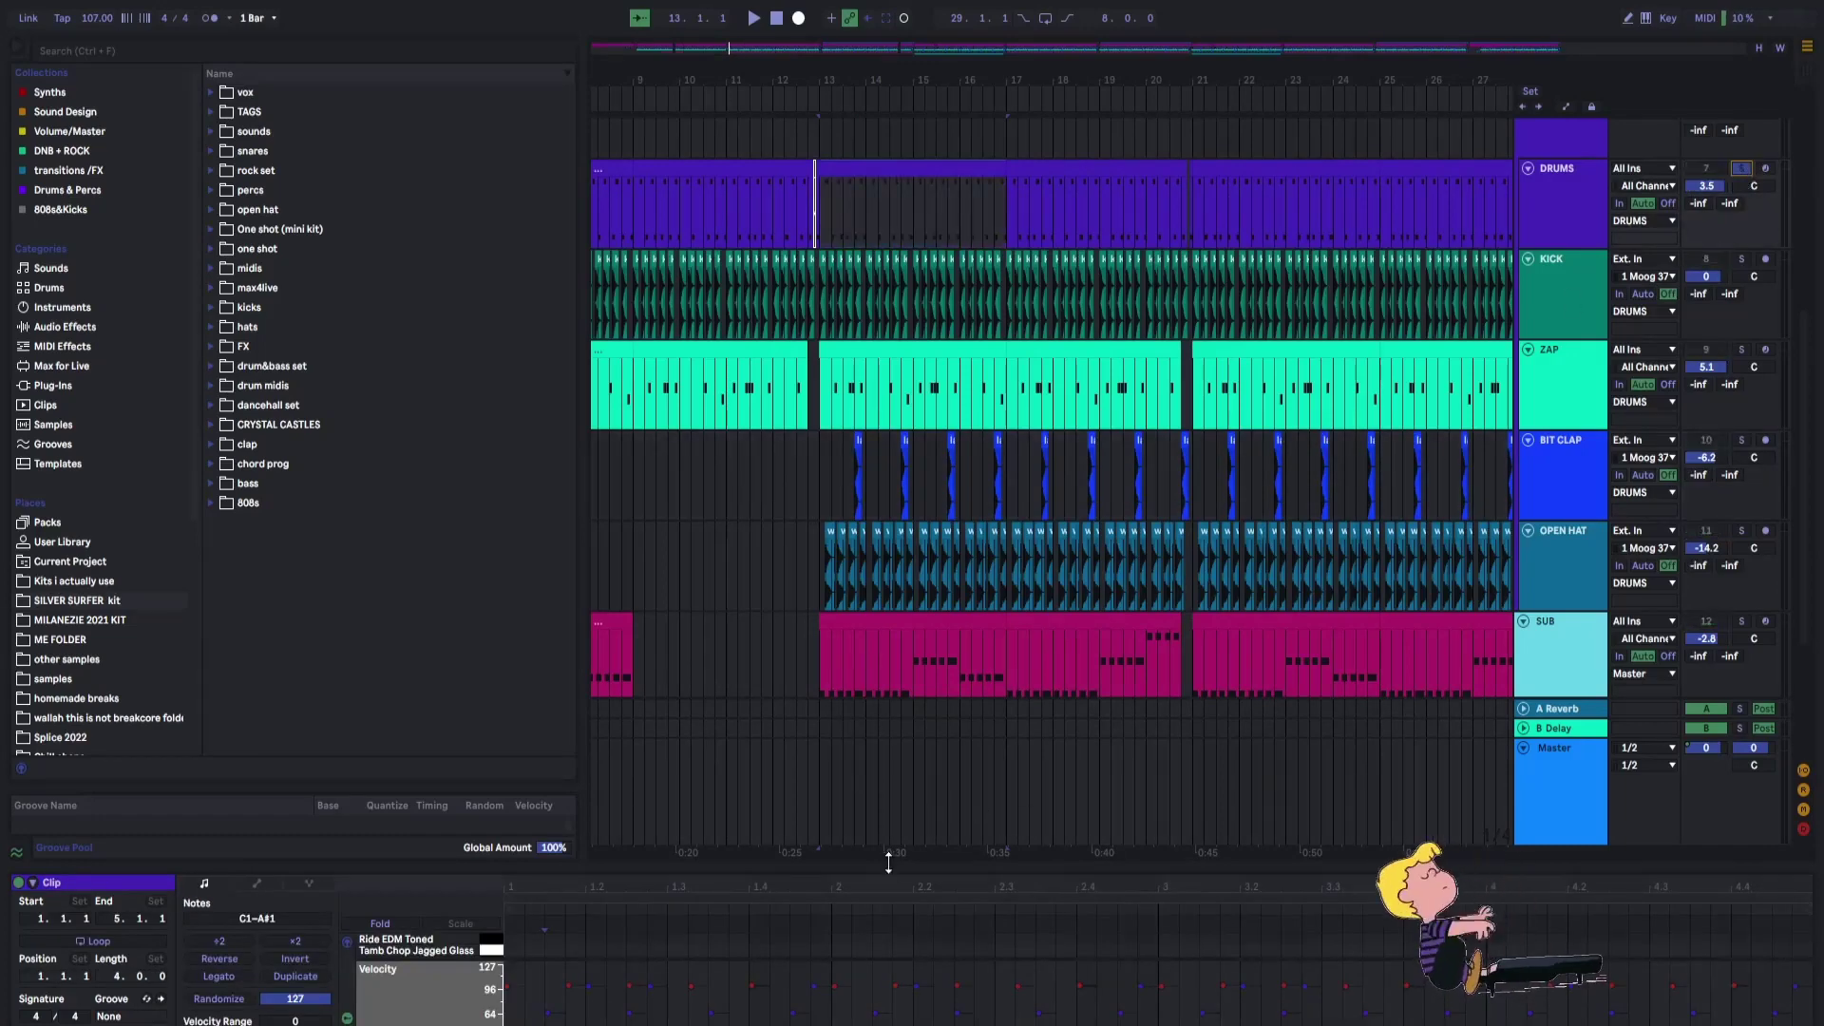
{"action": "left_click_drag", "start_coordinate": [889, 862], "coordinate": [723, 225]}
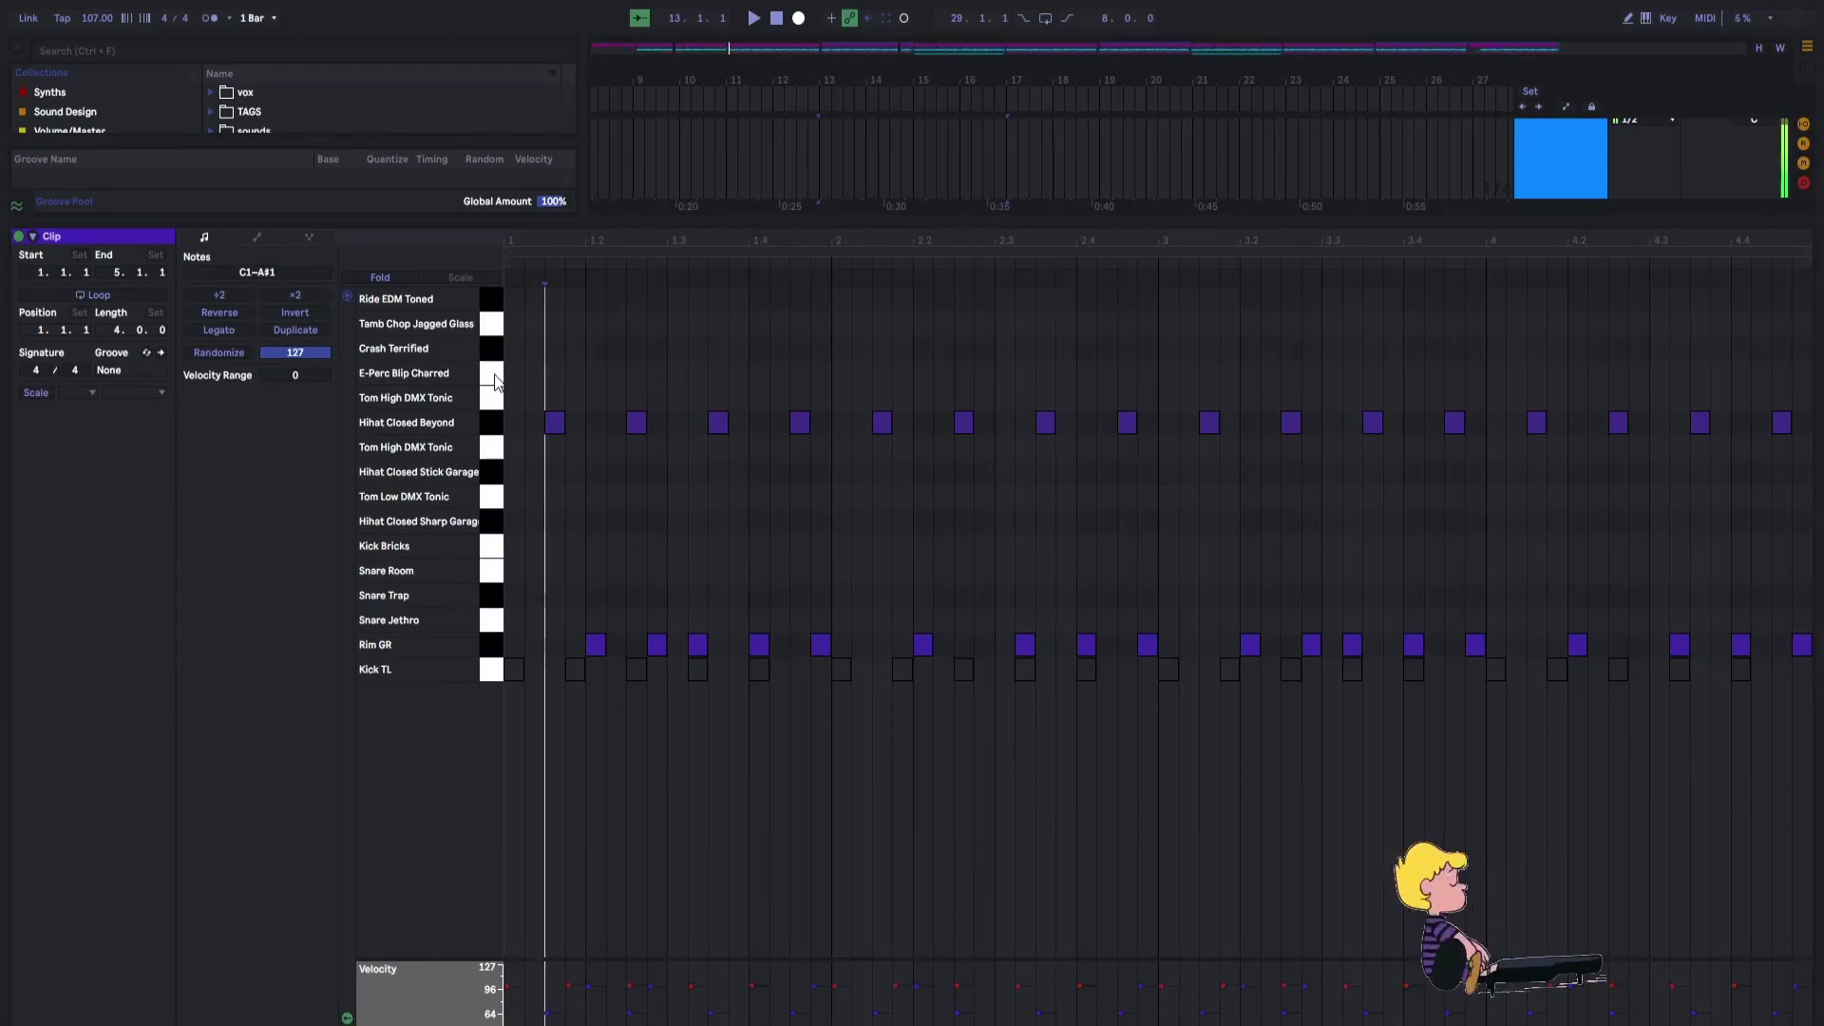
Preview Tom High DMX Tonic and select the Hihat Closed Beyond and Rim GR notes.
{"action": "left_click", "coordinate": [492, 399]}
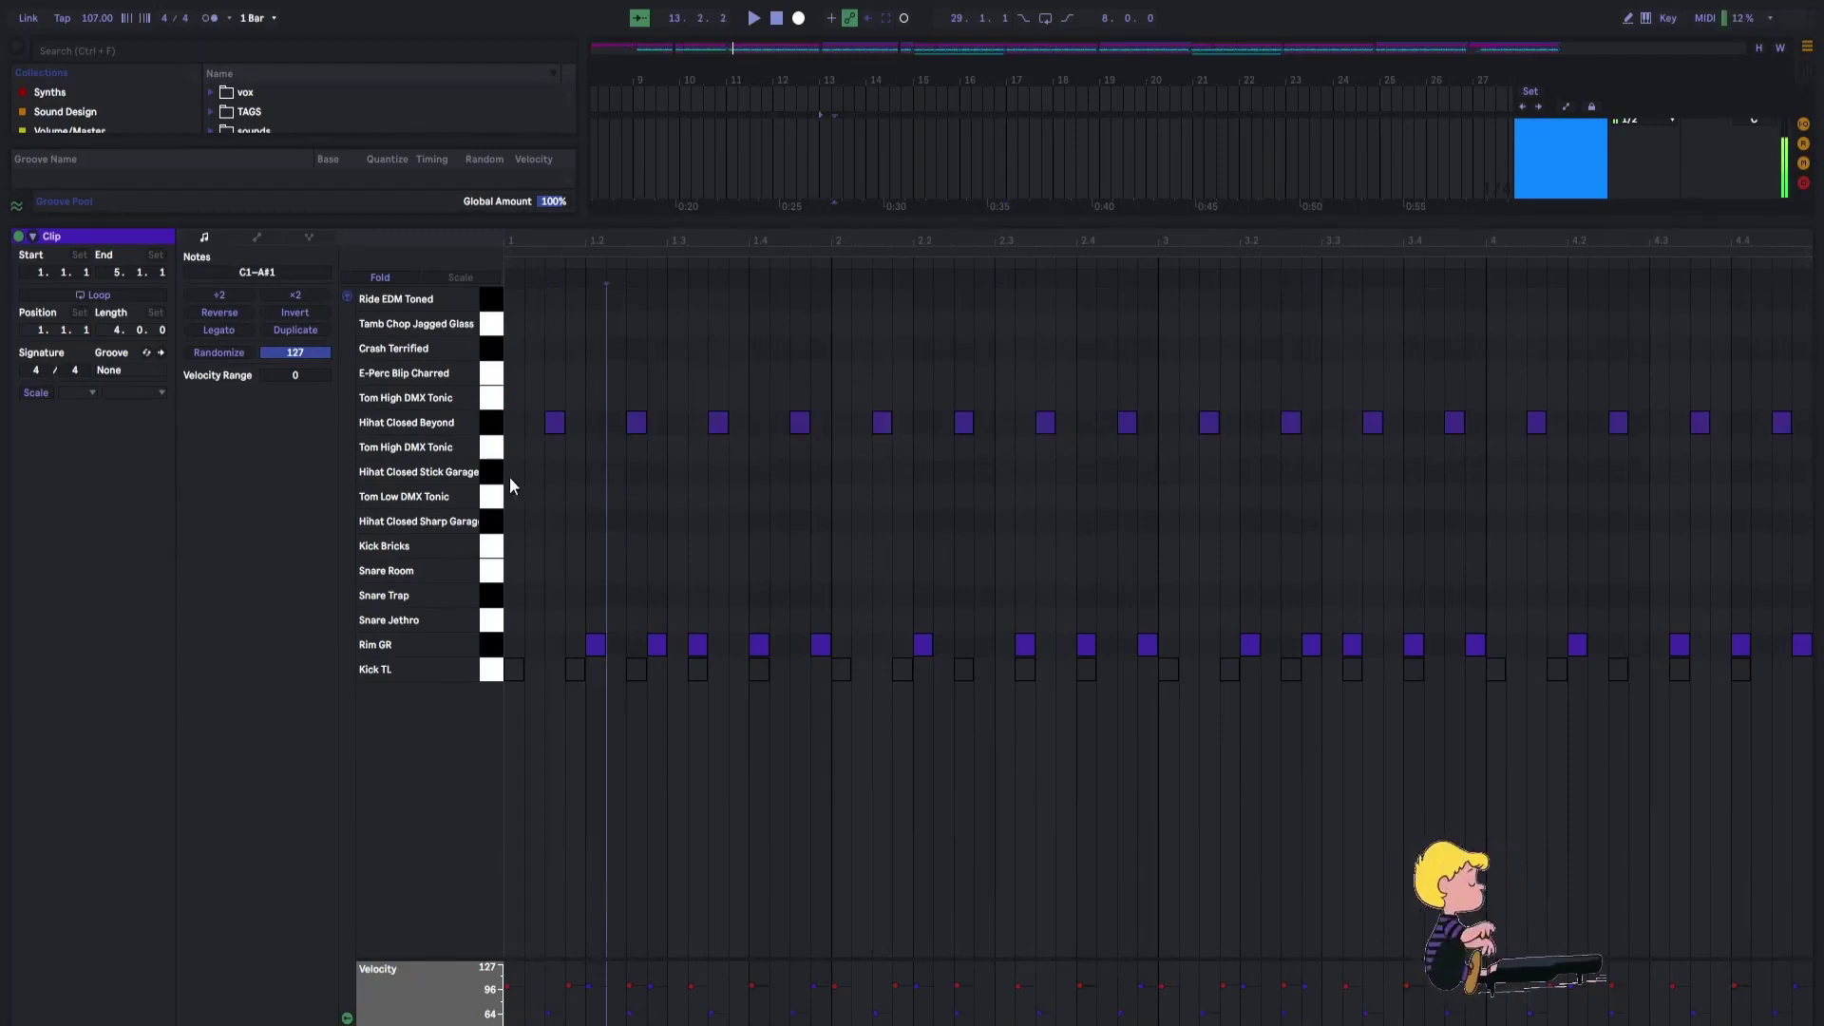
{"action": "left_click", "coordinate": [495, 427]}
{"action": "left_click", "coordinate": [585, 462]}
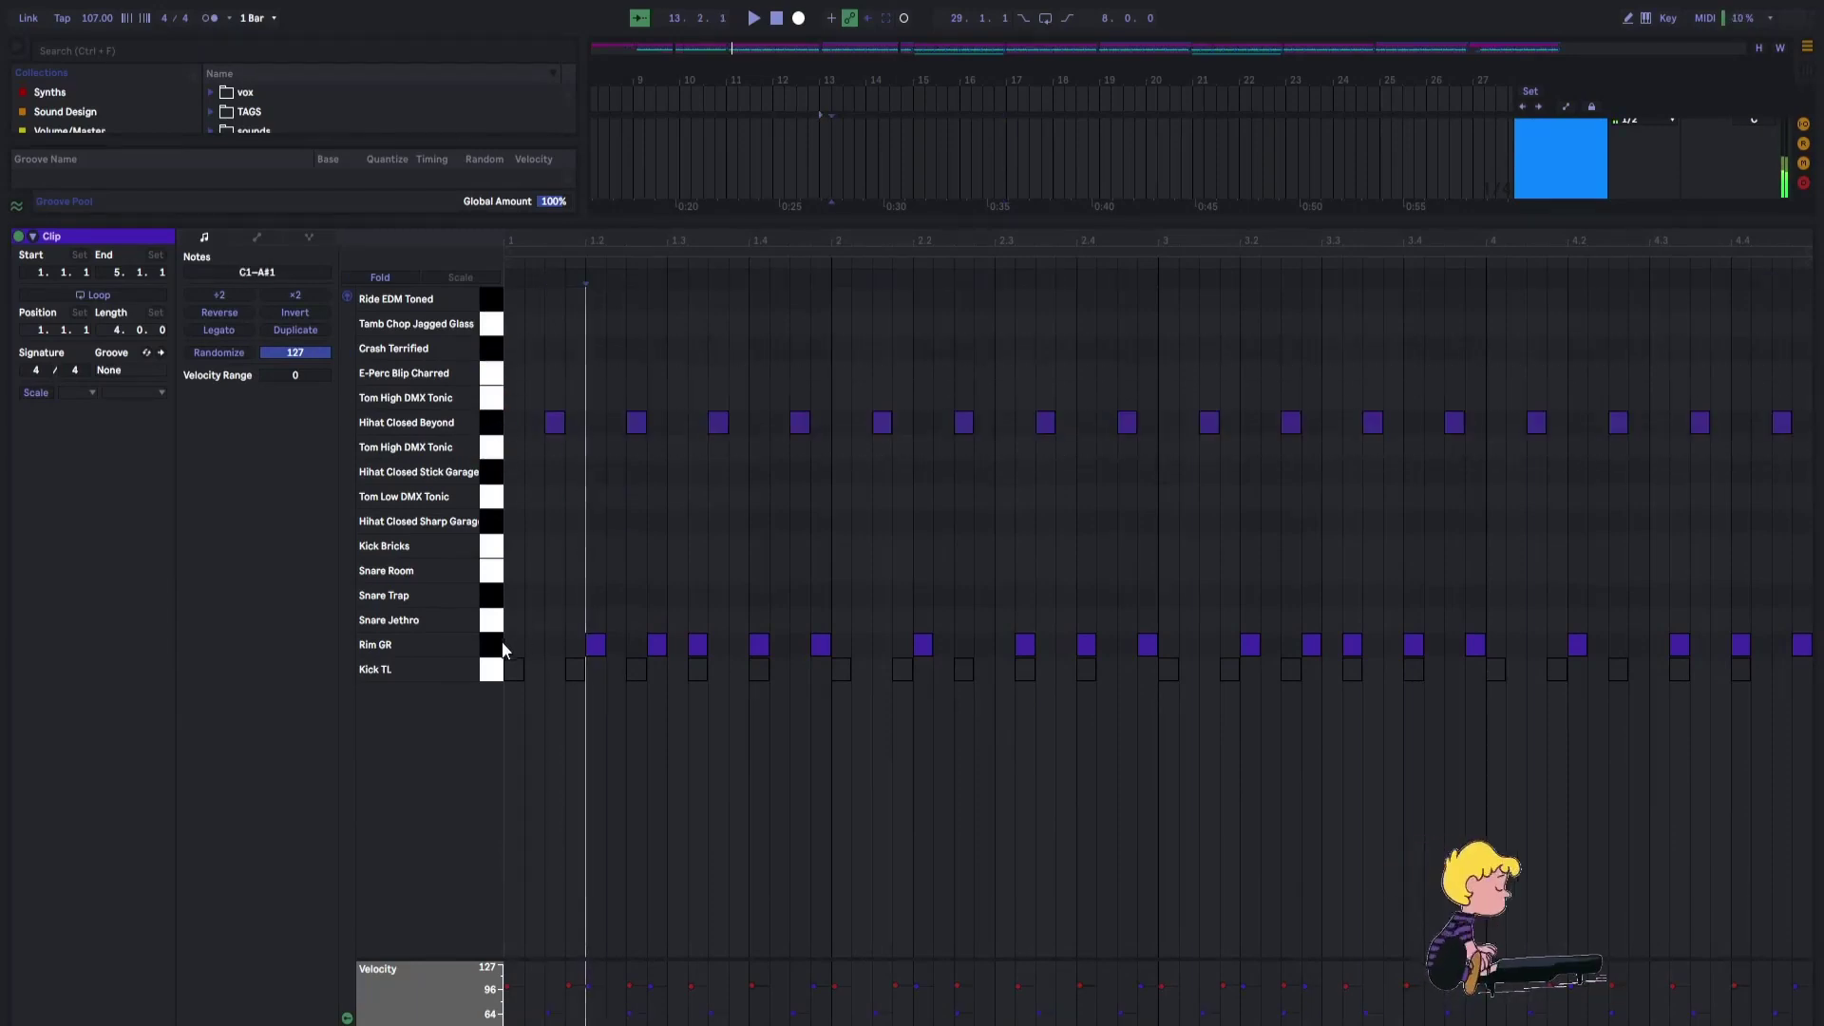
{"action": "left_click", "coordinate": [491, 644]}
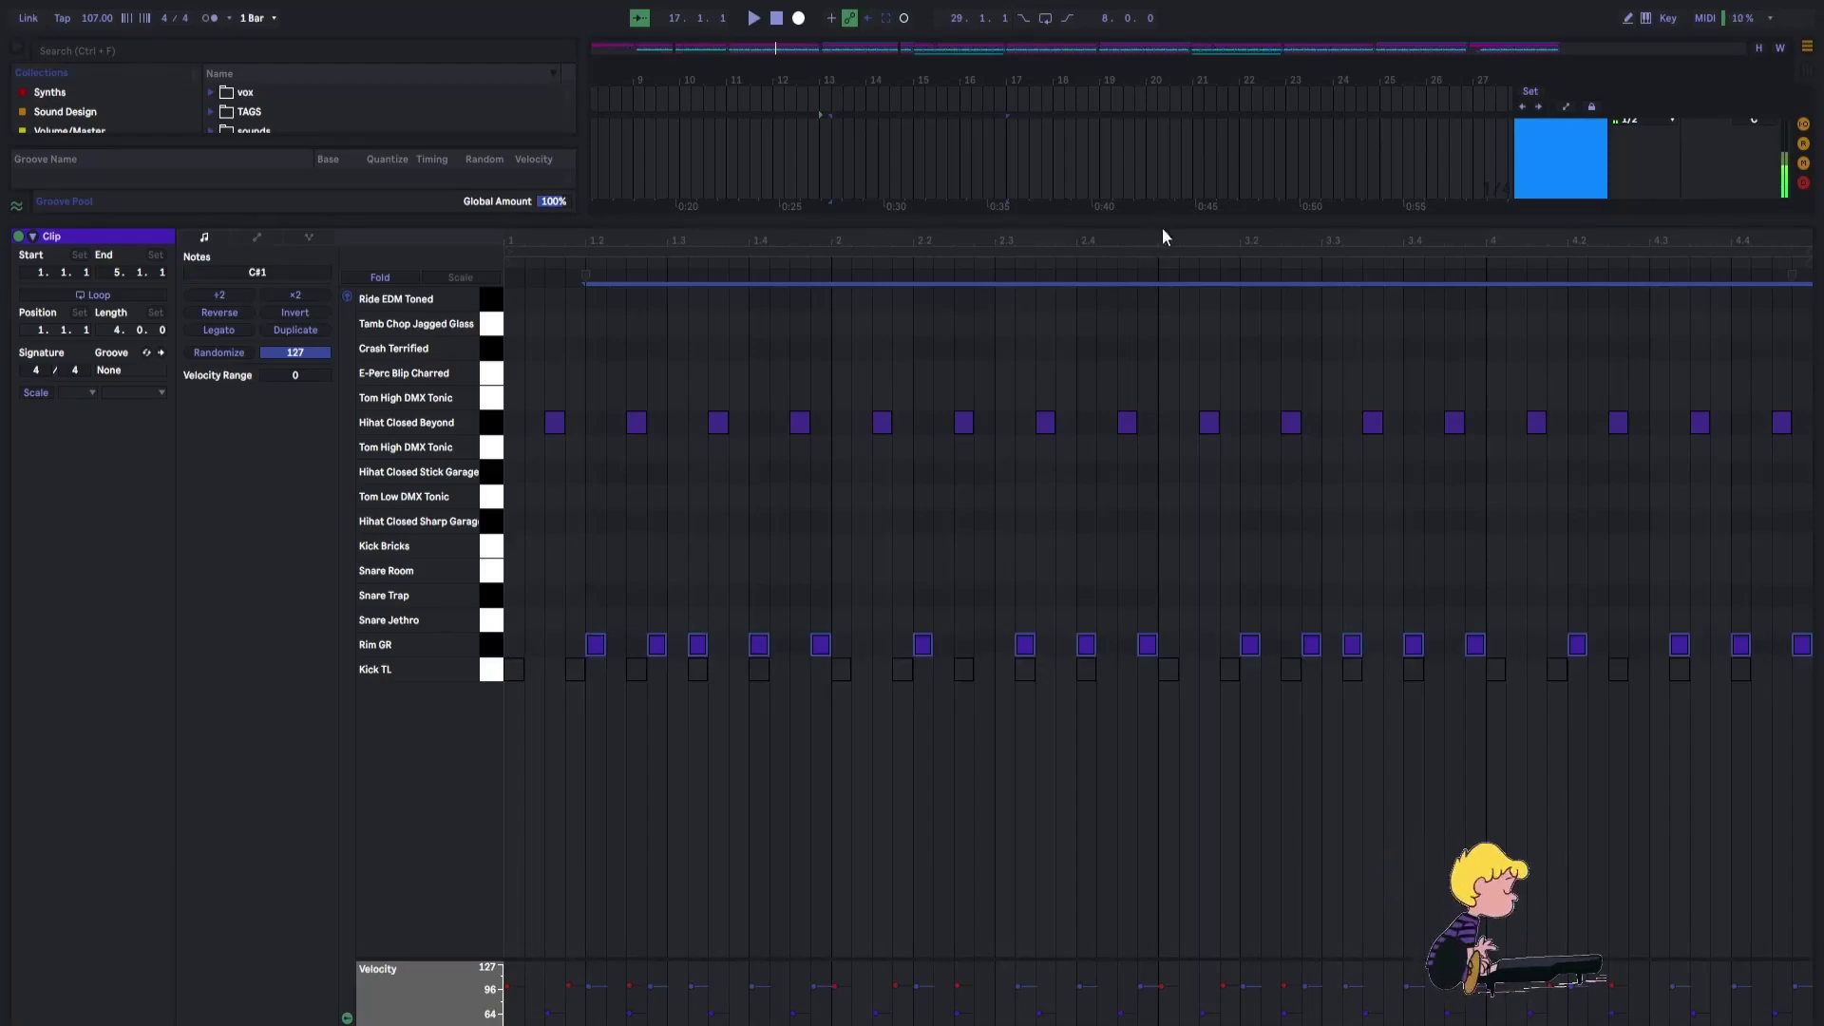
{"action": "left_click_drag", "start_coordinate": [1167, 237], "coordinate": [1166, 635]}
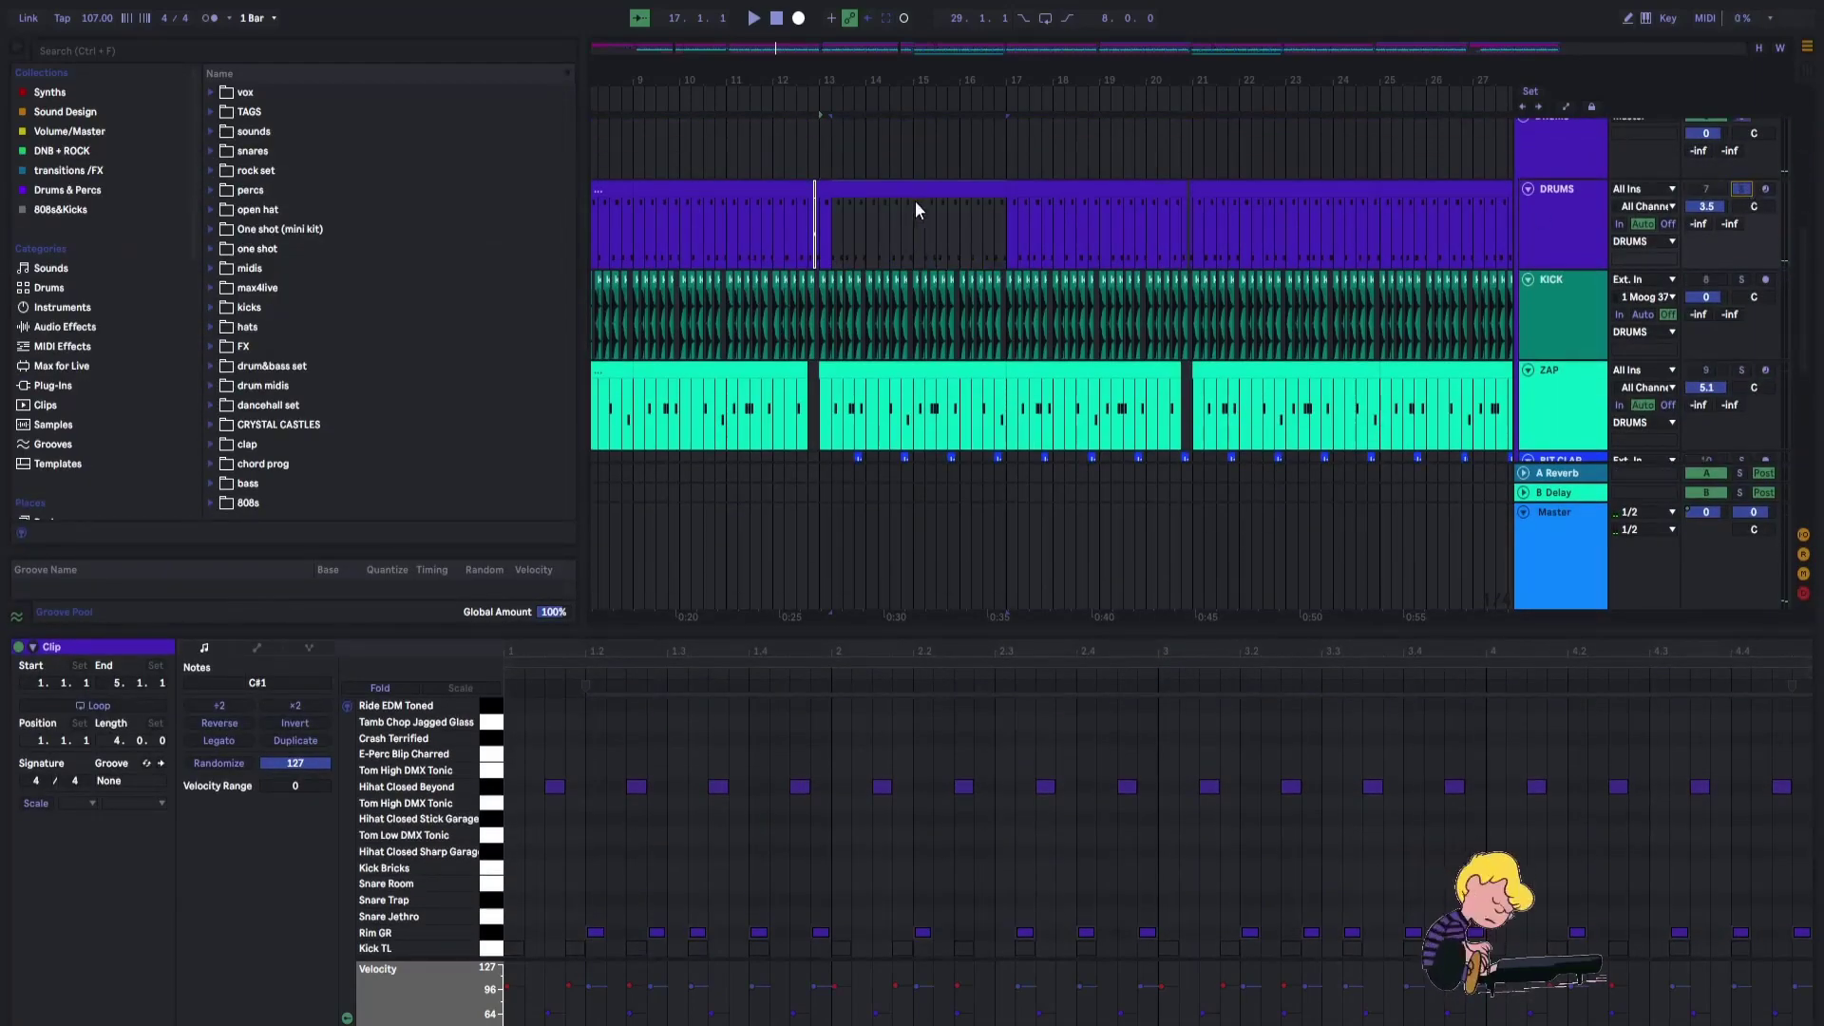
Play from the DRUMS clip at bar 13 with its notes enlarged, then restore the track view.
{"action": "left_click", "coordinate": [915, 190]}
{"action": "key", "text": "space"}
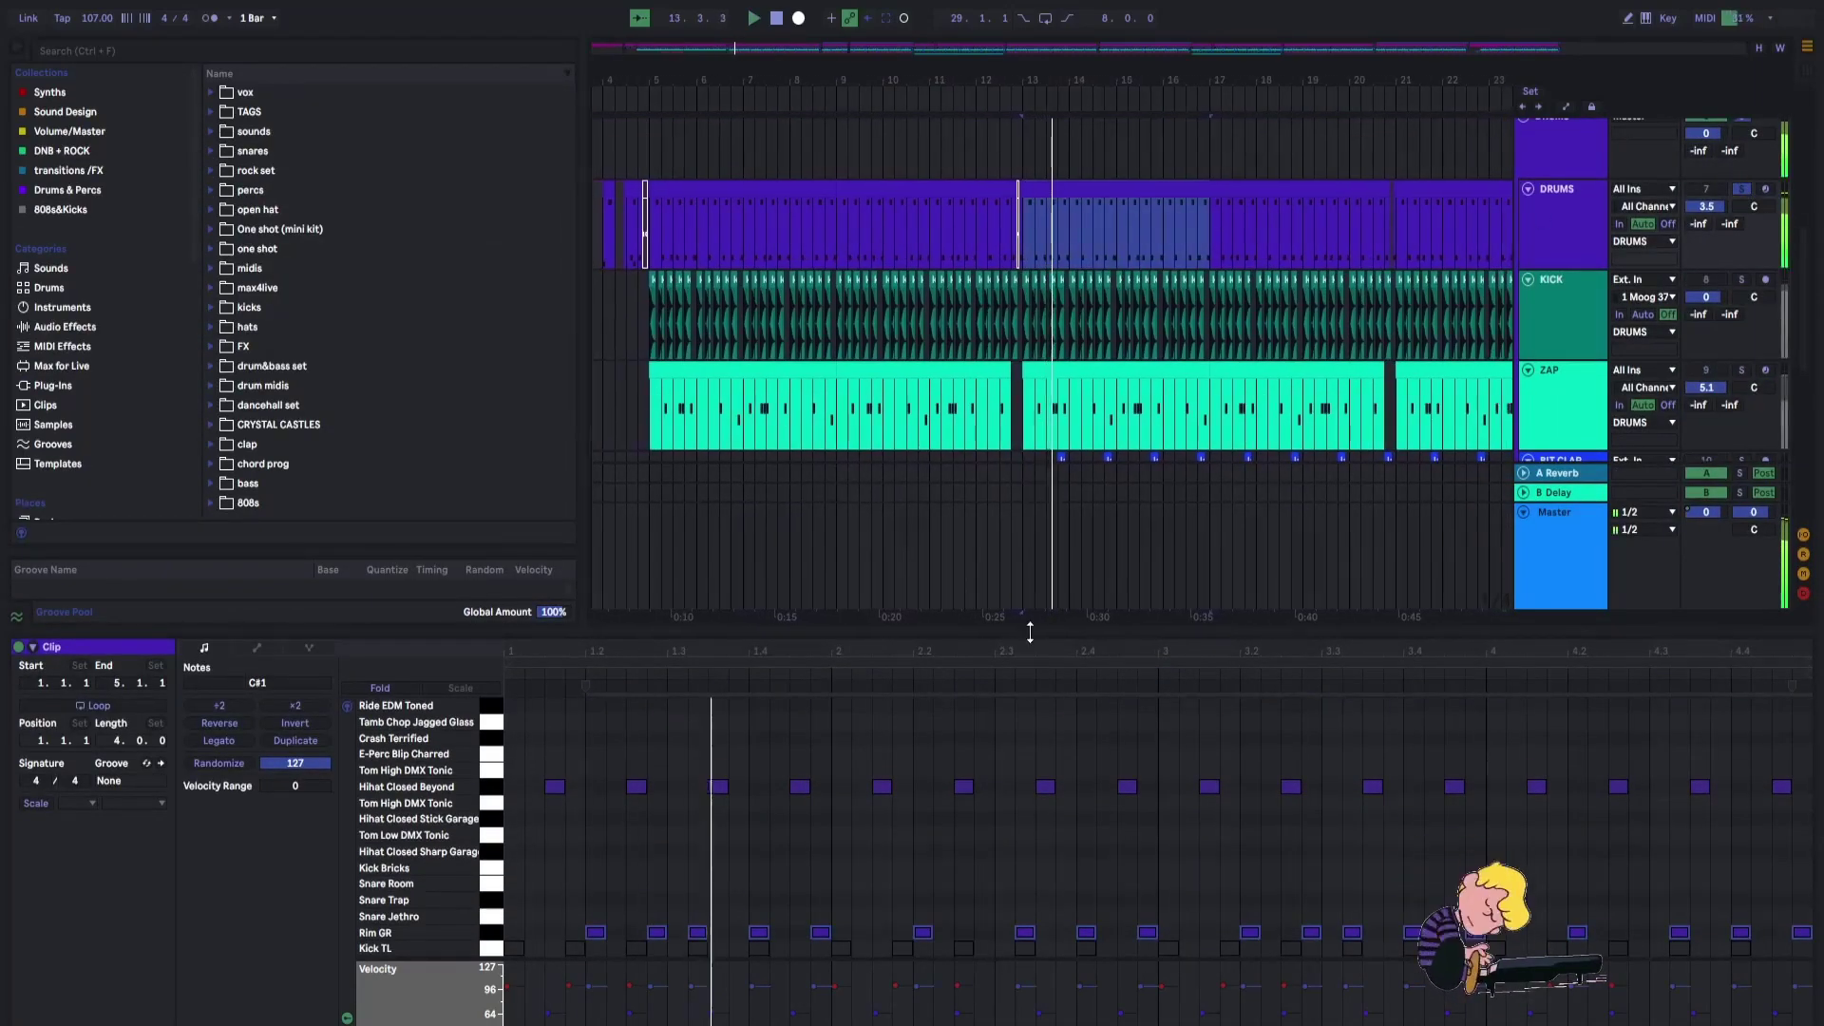
{"action": "left_click_drag", "start_coordinate": [1030, 632], "coordinate": [835, 269]}
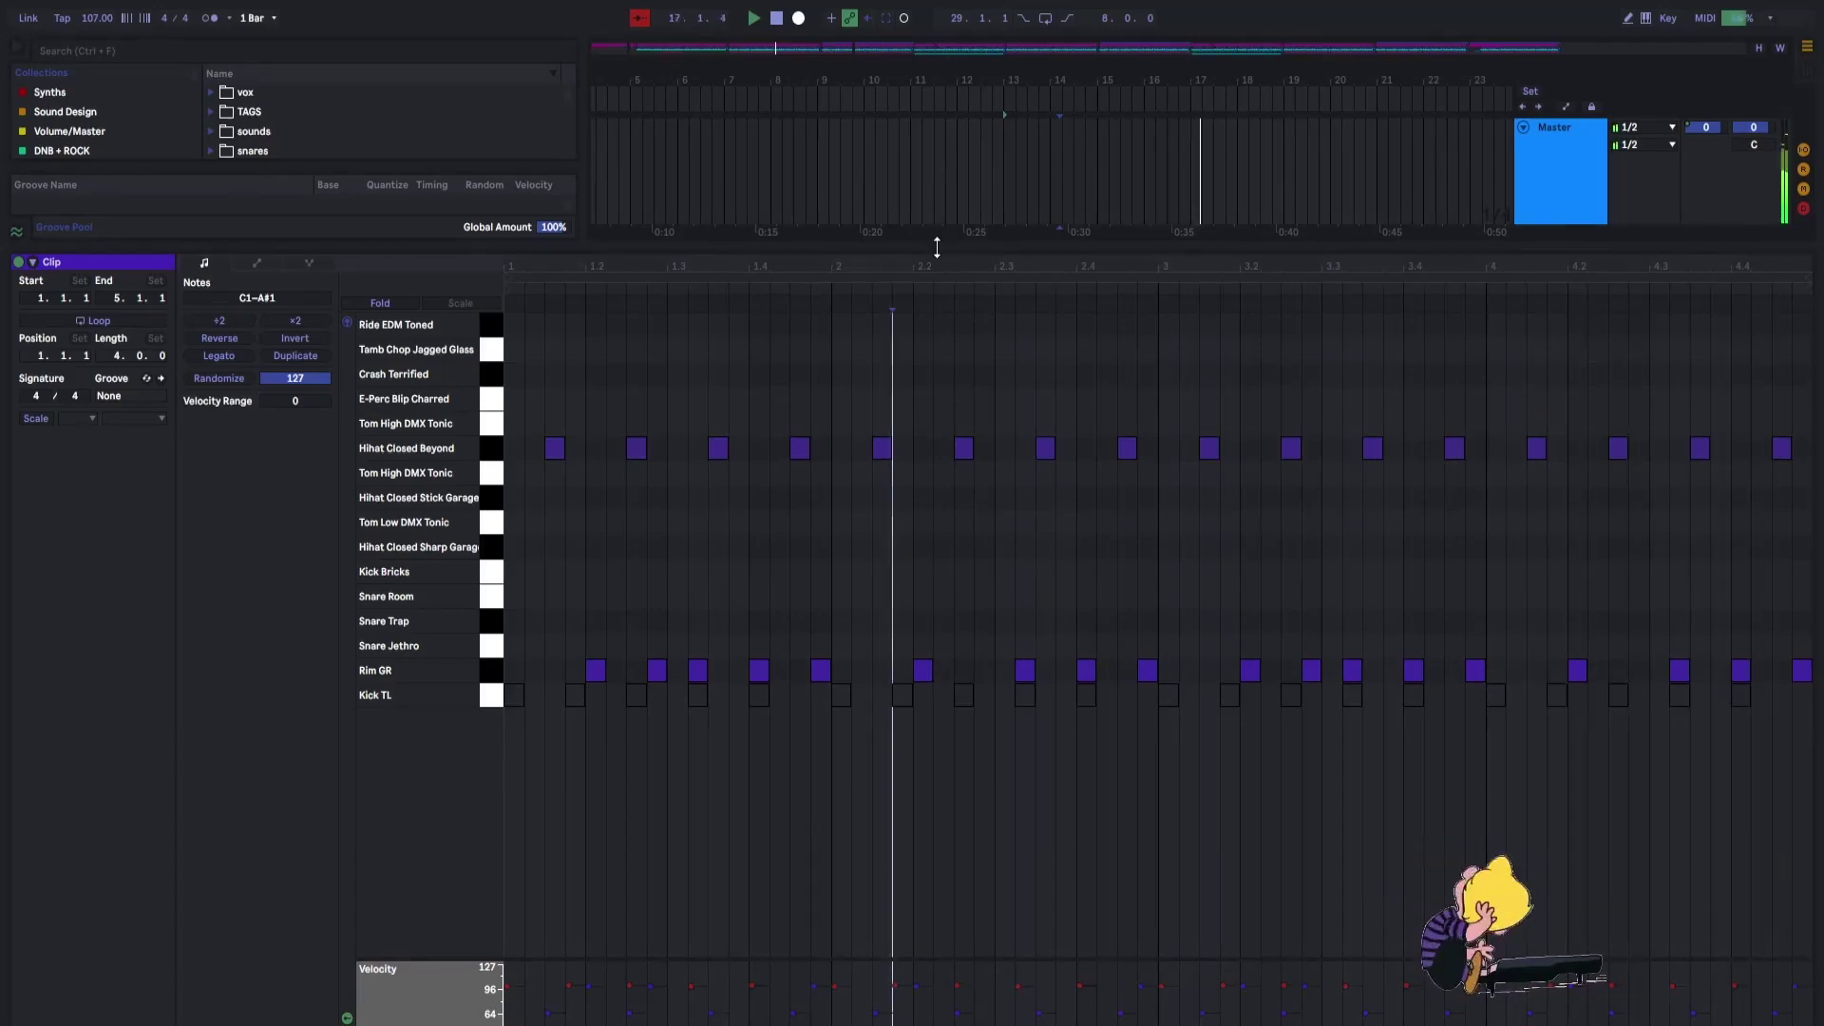
{"action": "left_click_drag", "start_coordinate": [937, 247], "coordinate": [941, 867]}
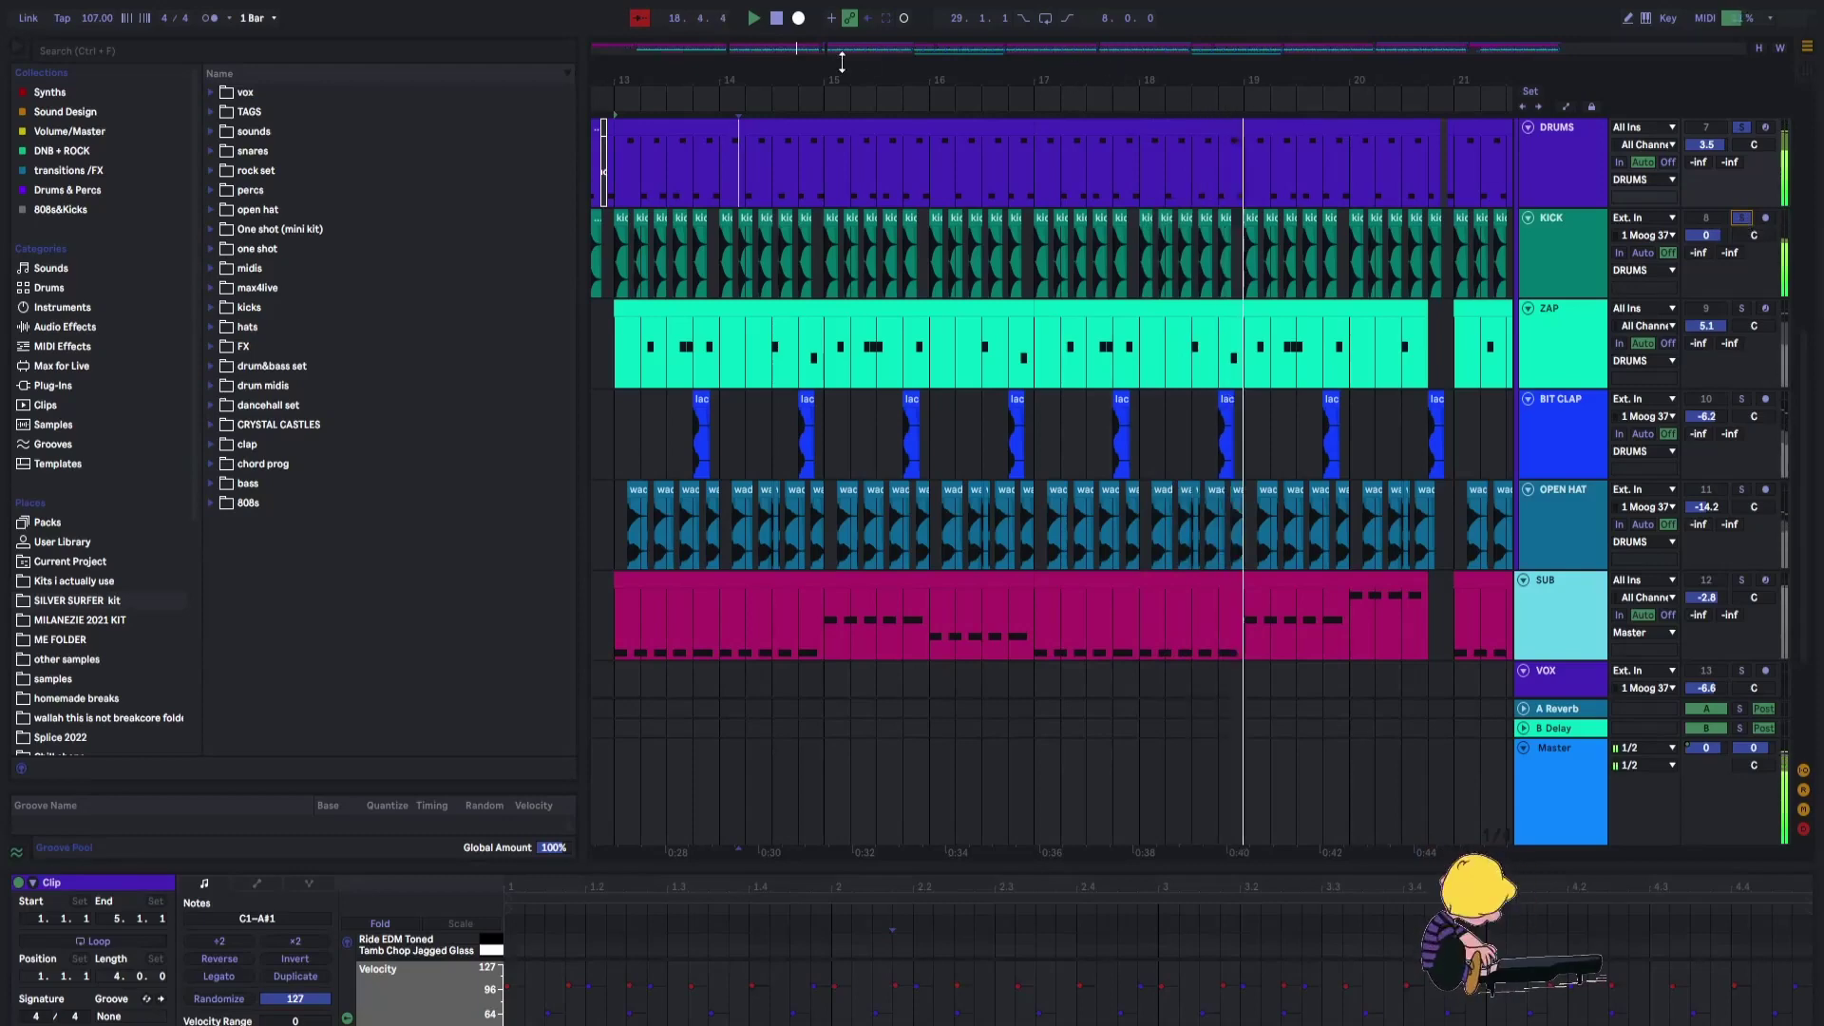
Open a ZAP clip and solo the ZAP, KICK and DRUMS tracks during playback.
{"action": "left_click_drag", "start_coordinate": [813, 53], "coordinate": [876, 48]}
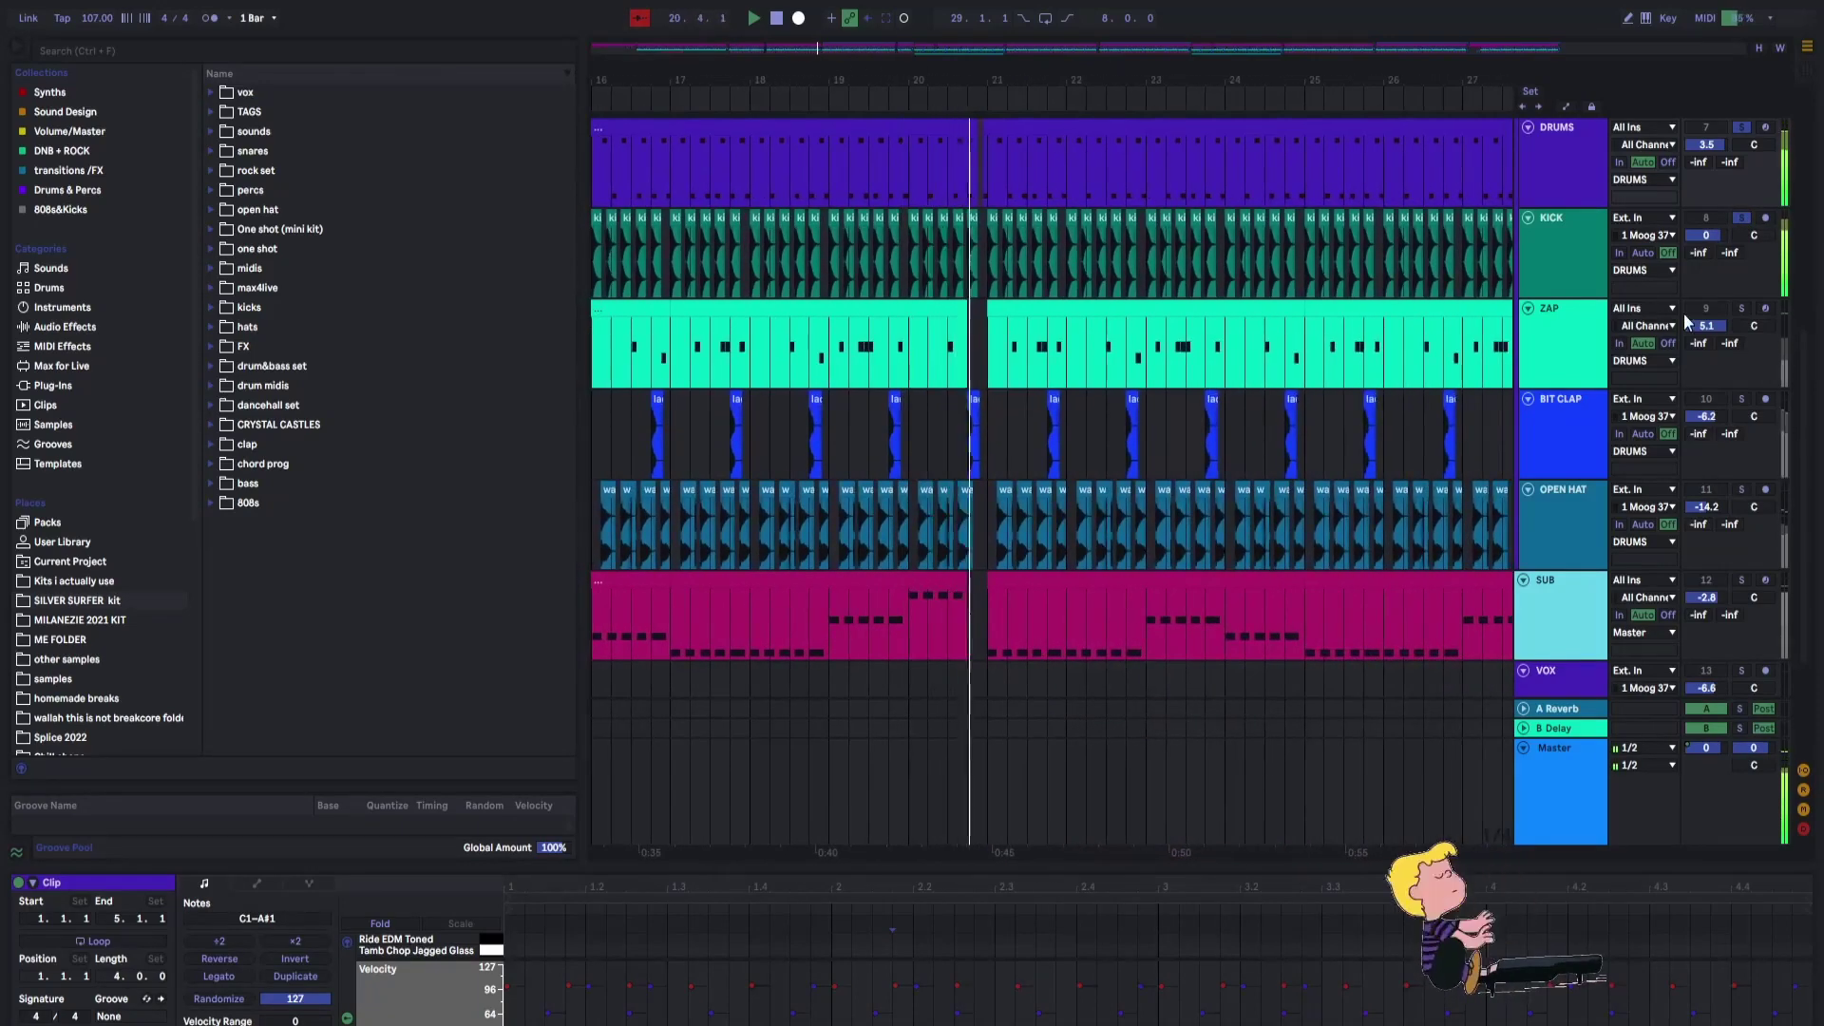
{"action": "left_click", "coordinate": [1076, 374]}
{"action": "left_click", "coordinate": [1743, 310]}
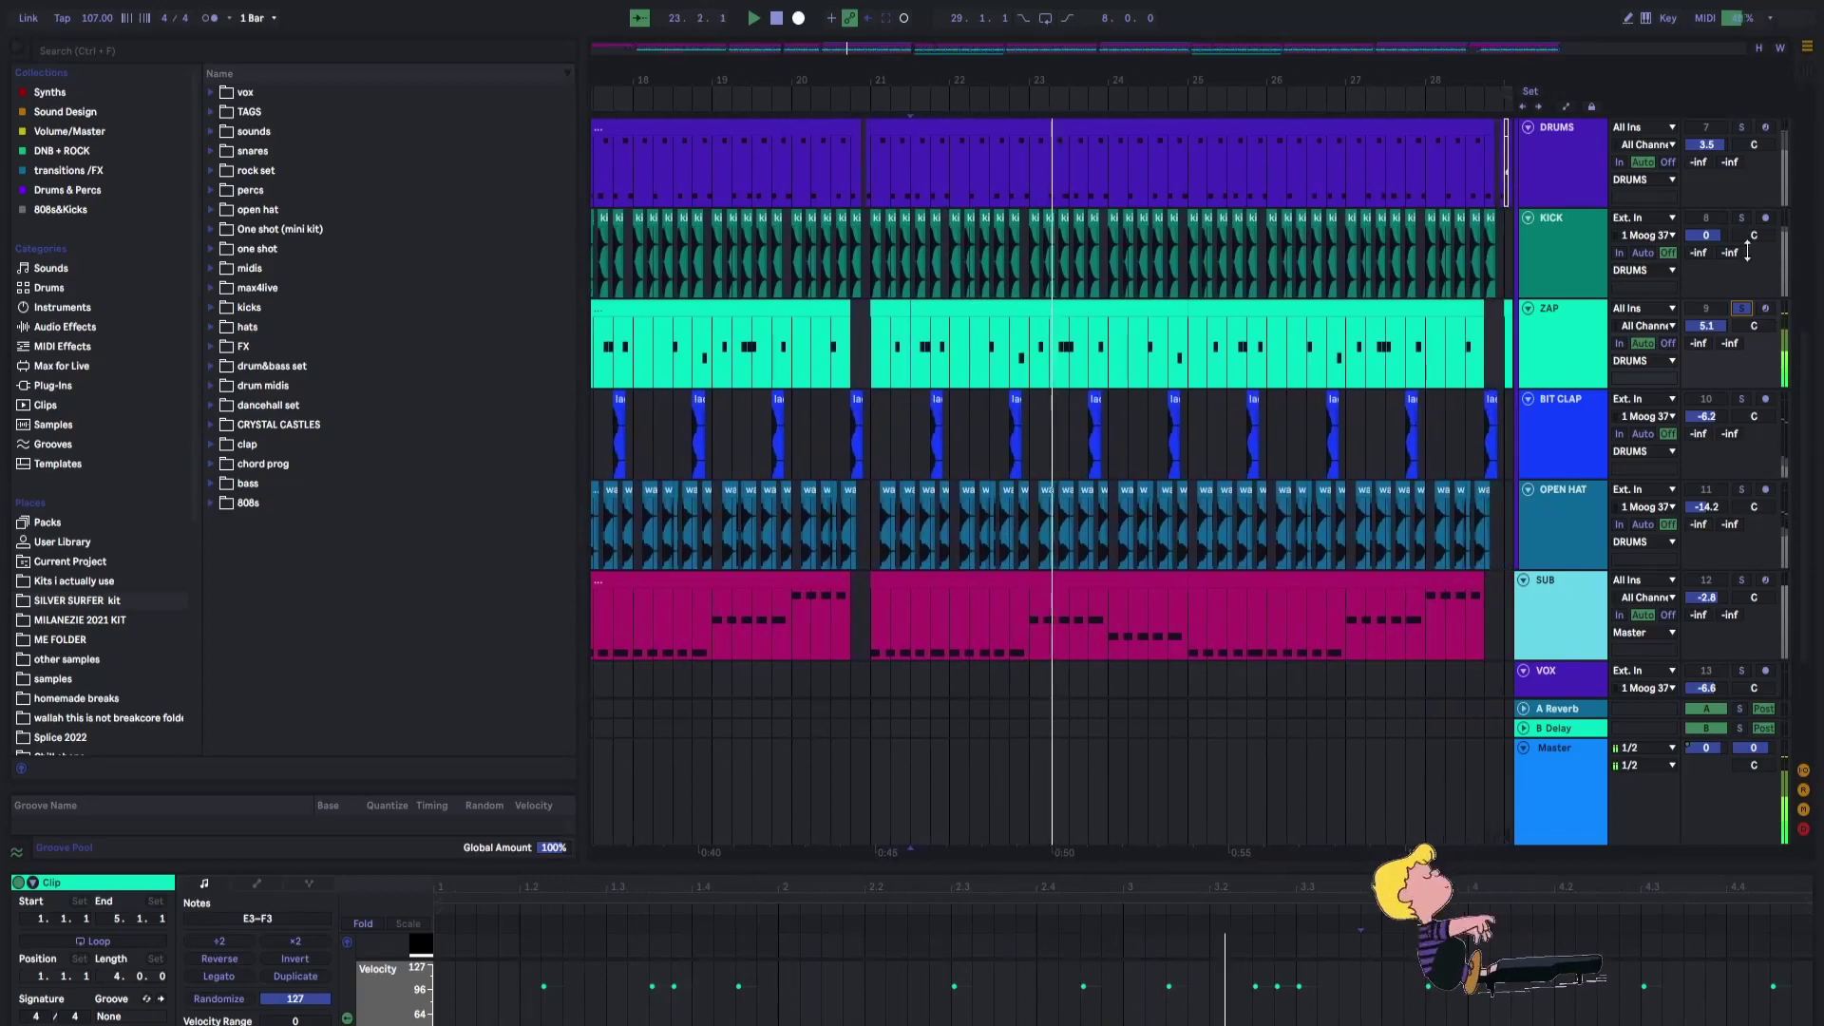
{"action": "left_click", "coordinate": [1742, 218], "text": "ctrl"}
{"action": "left_click", "coordinate": [1741, 127], "text": "ctrl"}
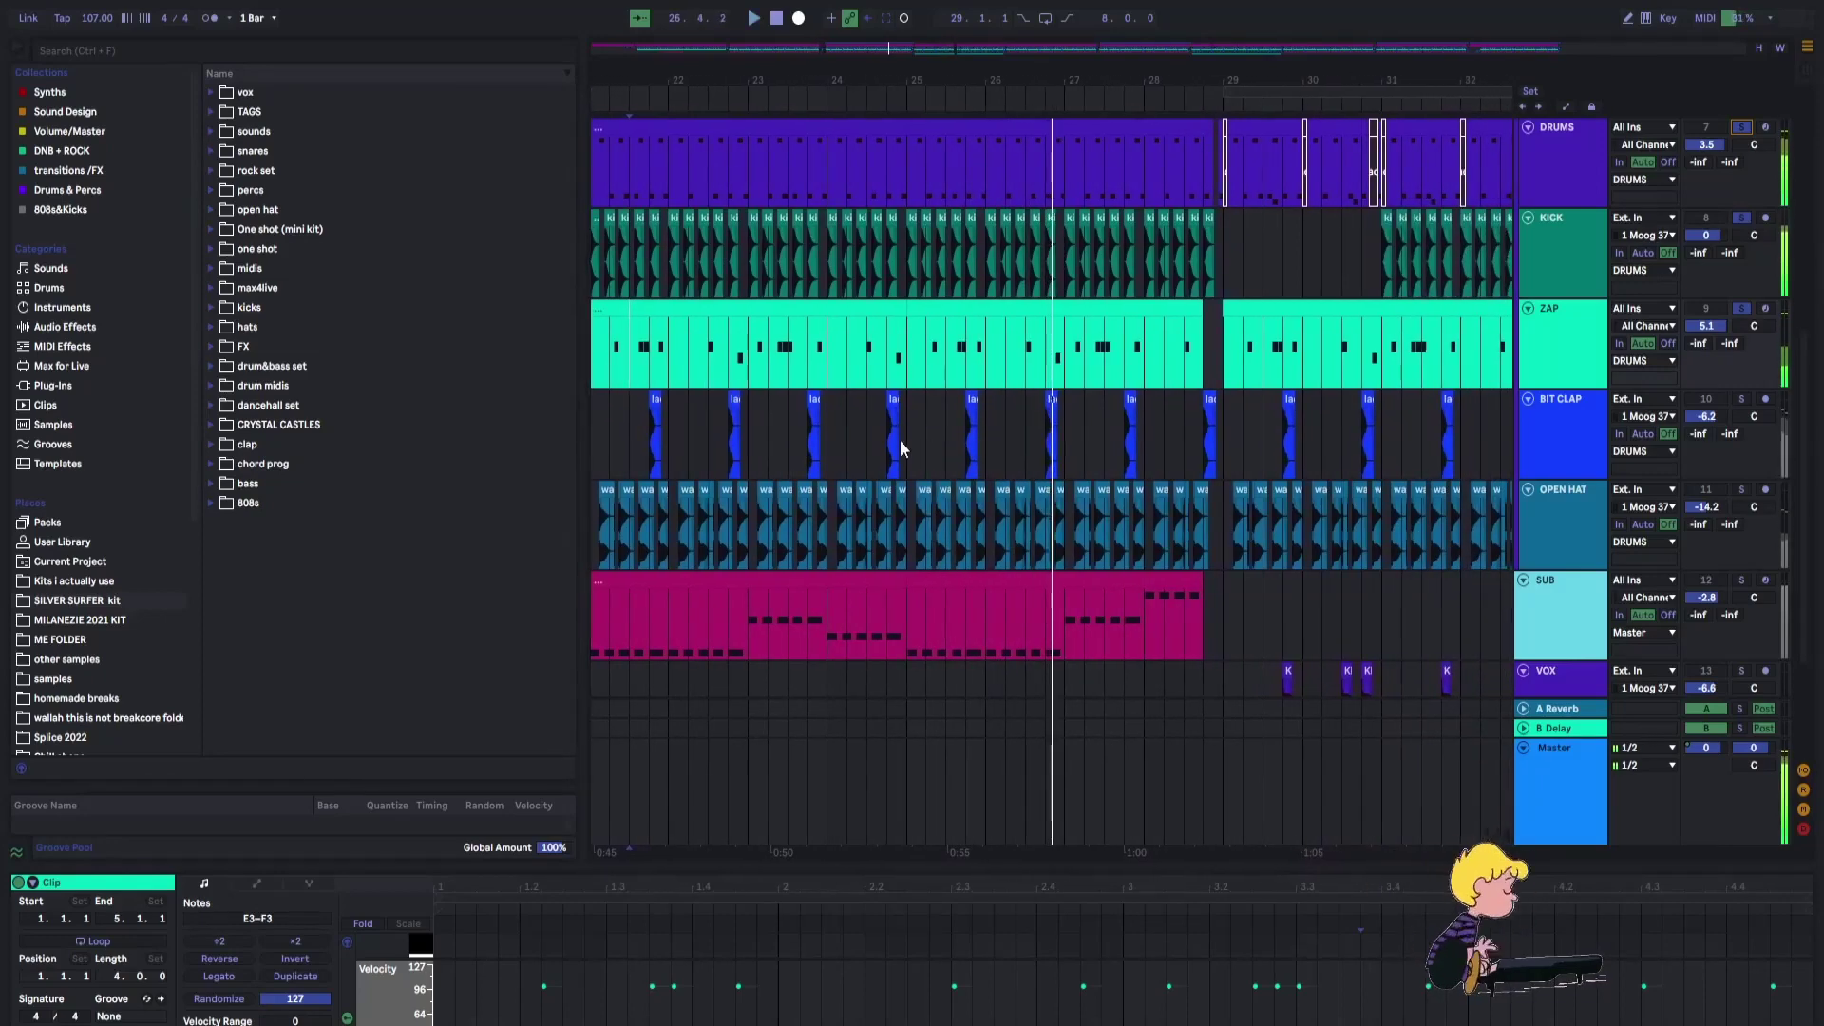
Stop playback and open the lac bitcrush perc clip on BIT CLAP.
{"action": "key", "text": "space"}
{"action": "scroll", "coordinate": [622, 435], "scroll_direction": "down", "scroll_amount": 6}
{"action": "scroll", "coordinate": [693, 425], "scroll_direction": "up", "scroll_amount": 6}
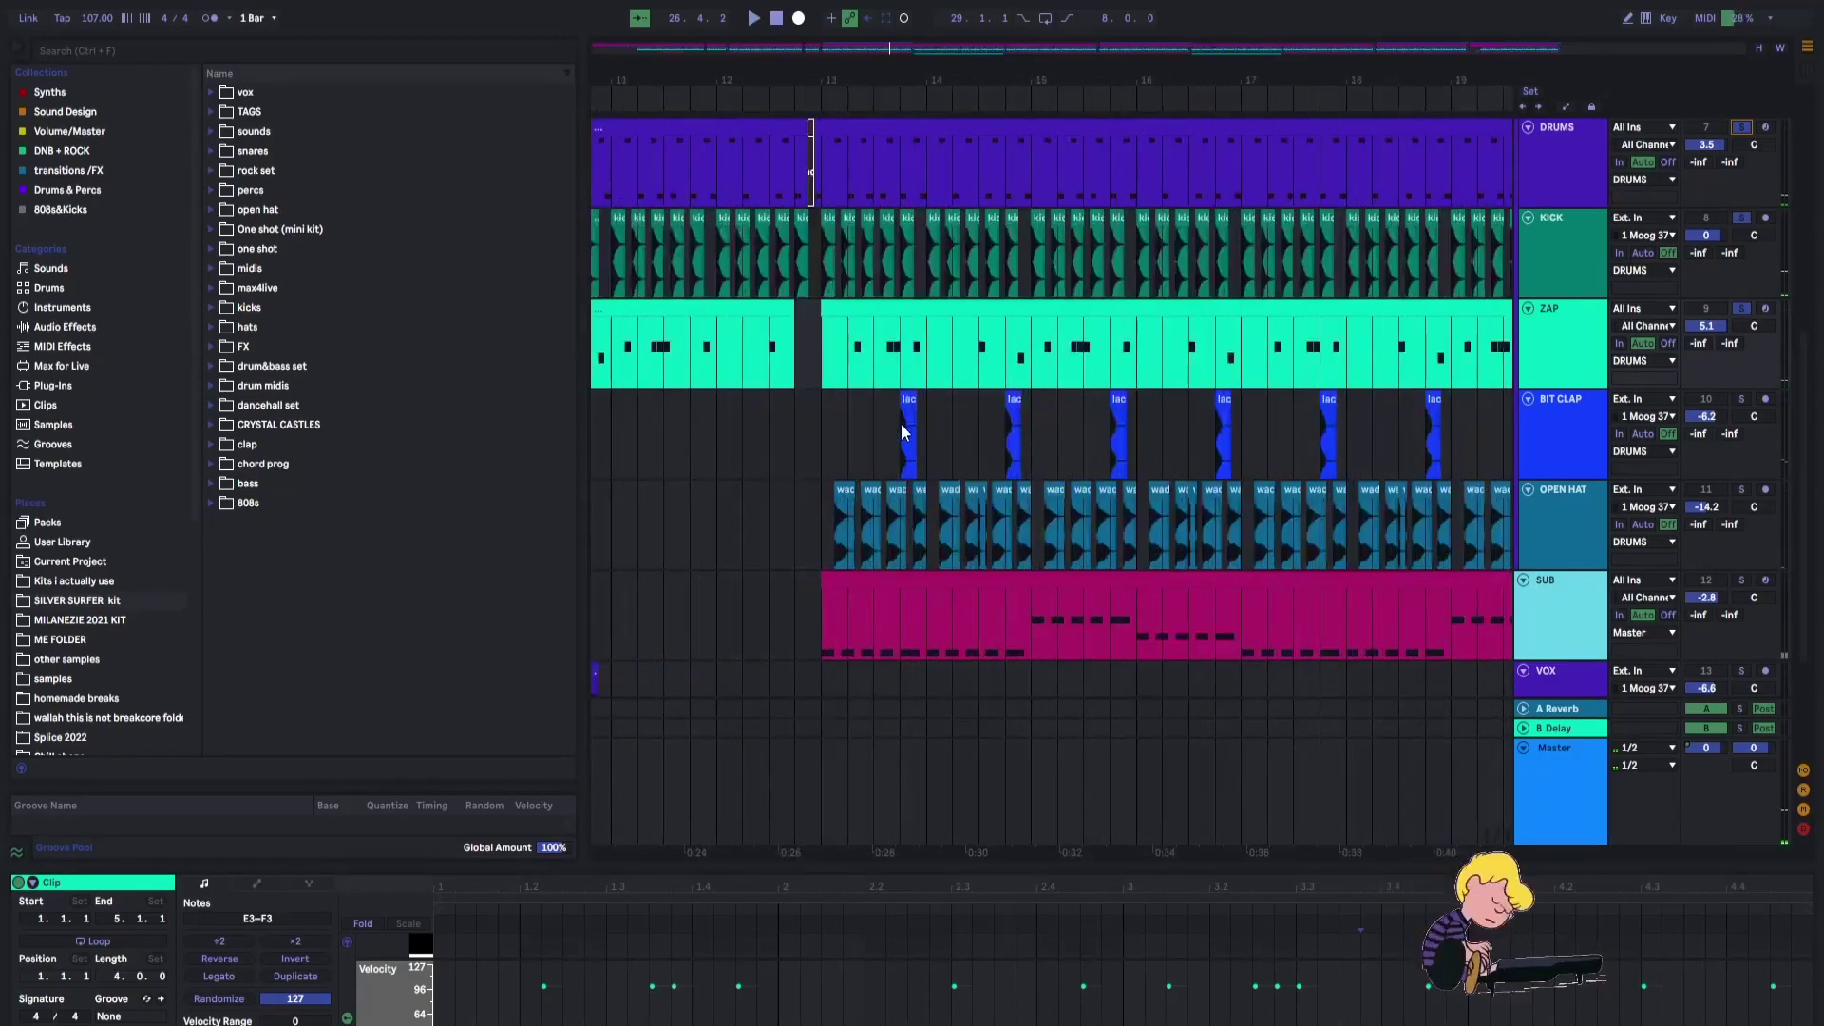
{"action": "left_click", "coordinate": [901, 424]}
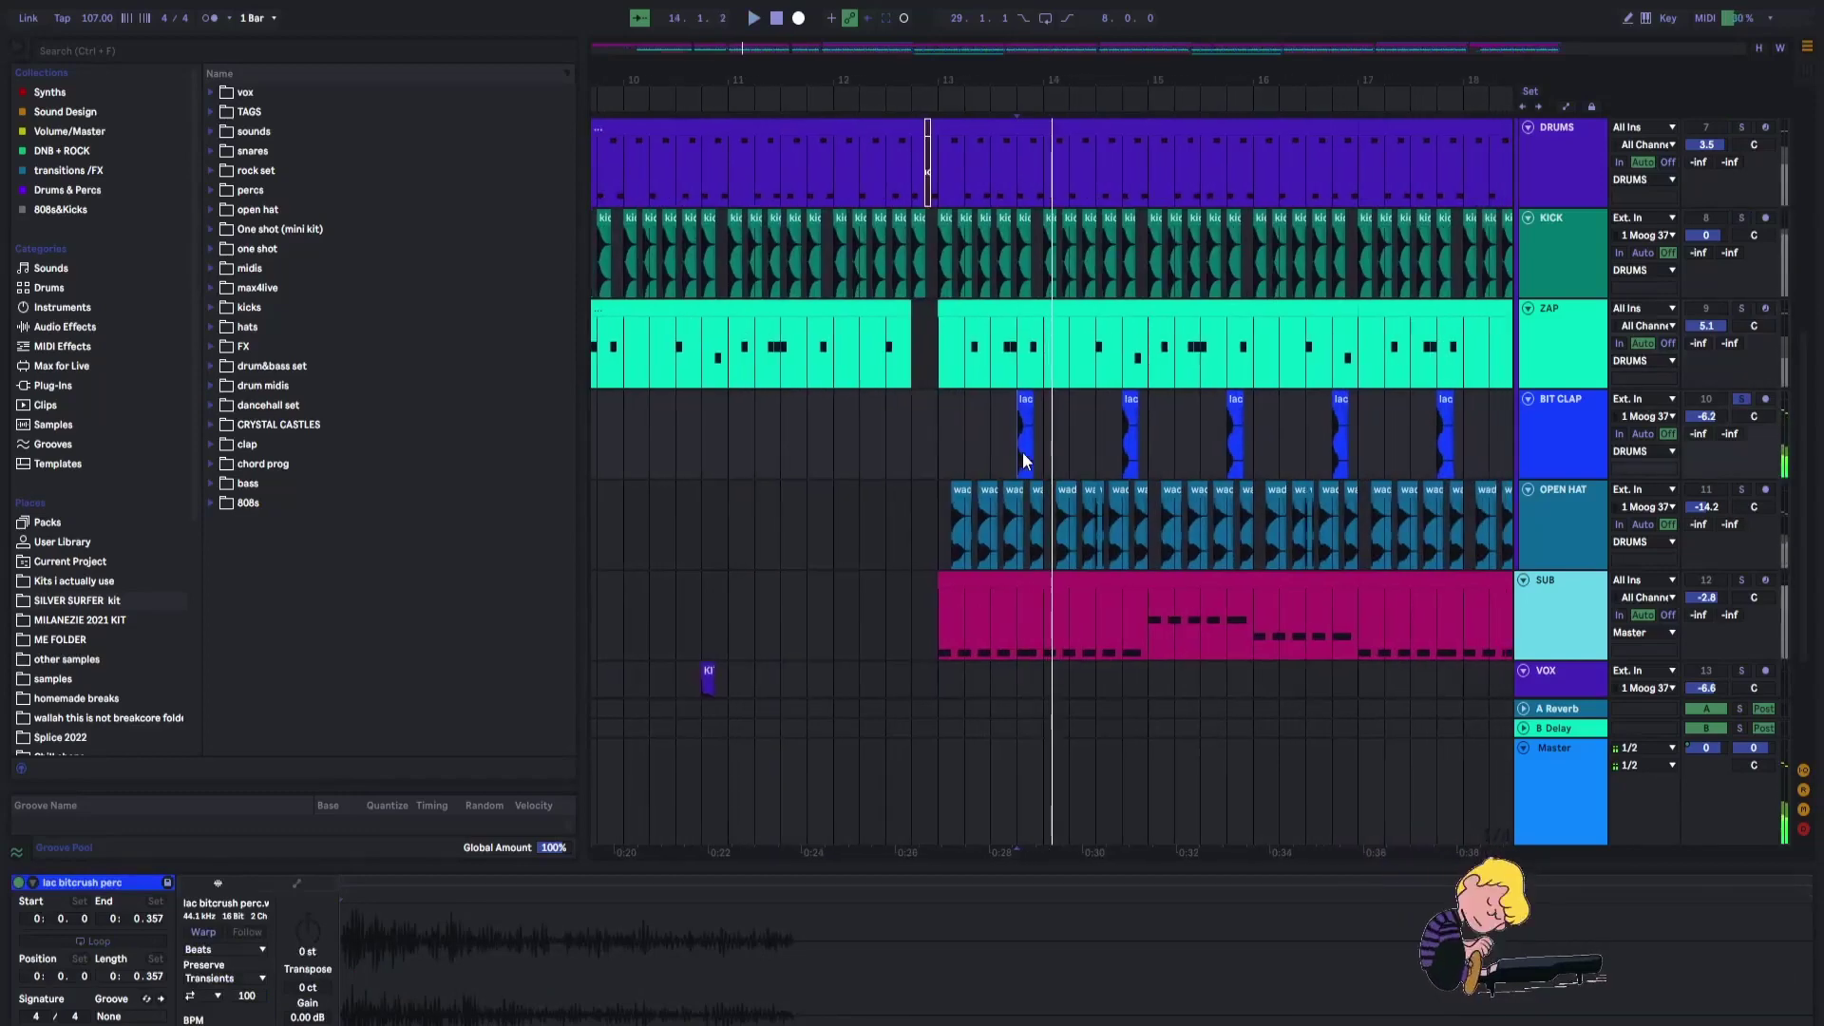
Play from bar 13 and solo the OPEN HAT track.
{"action": "scroll", "coordinate": [1014, 442], "scroll_direction": "down", "scroll_amount": 6}
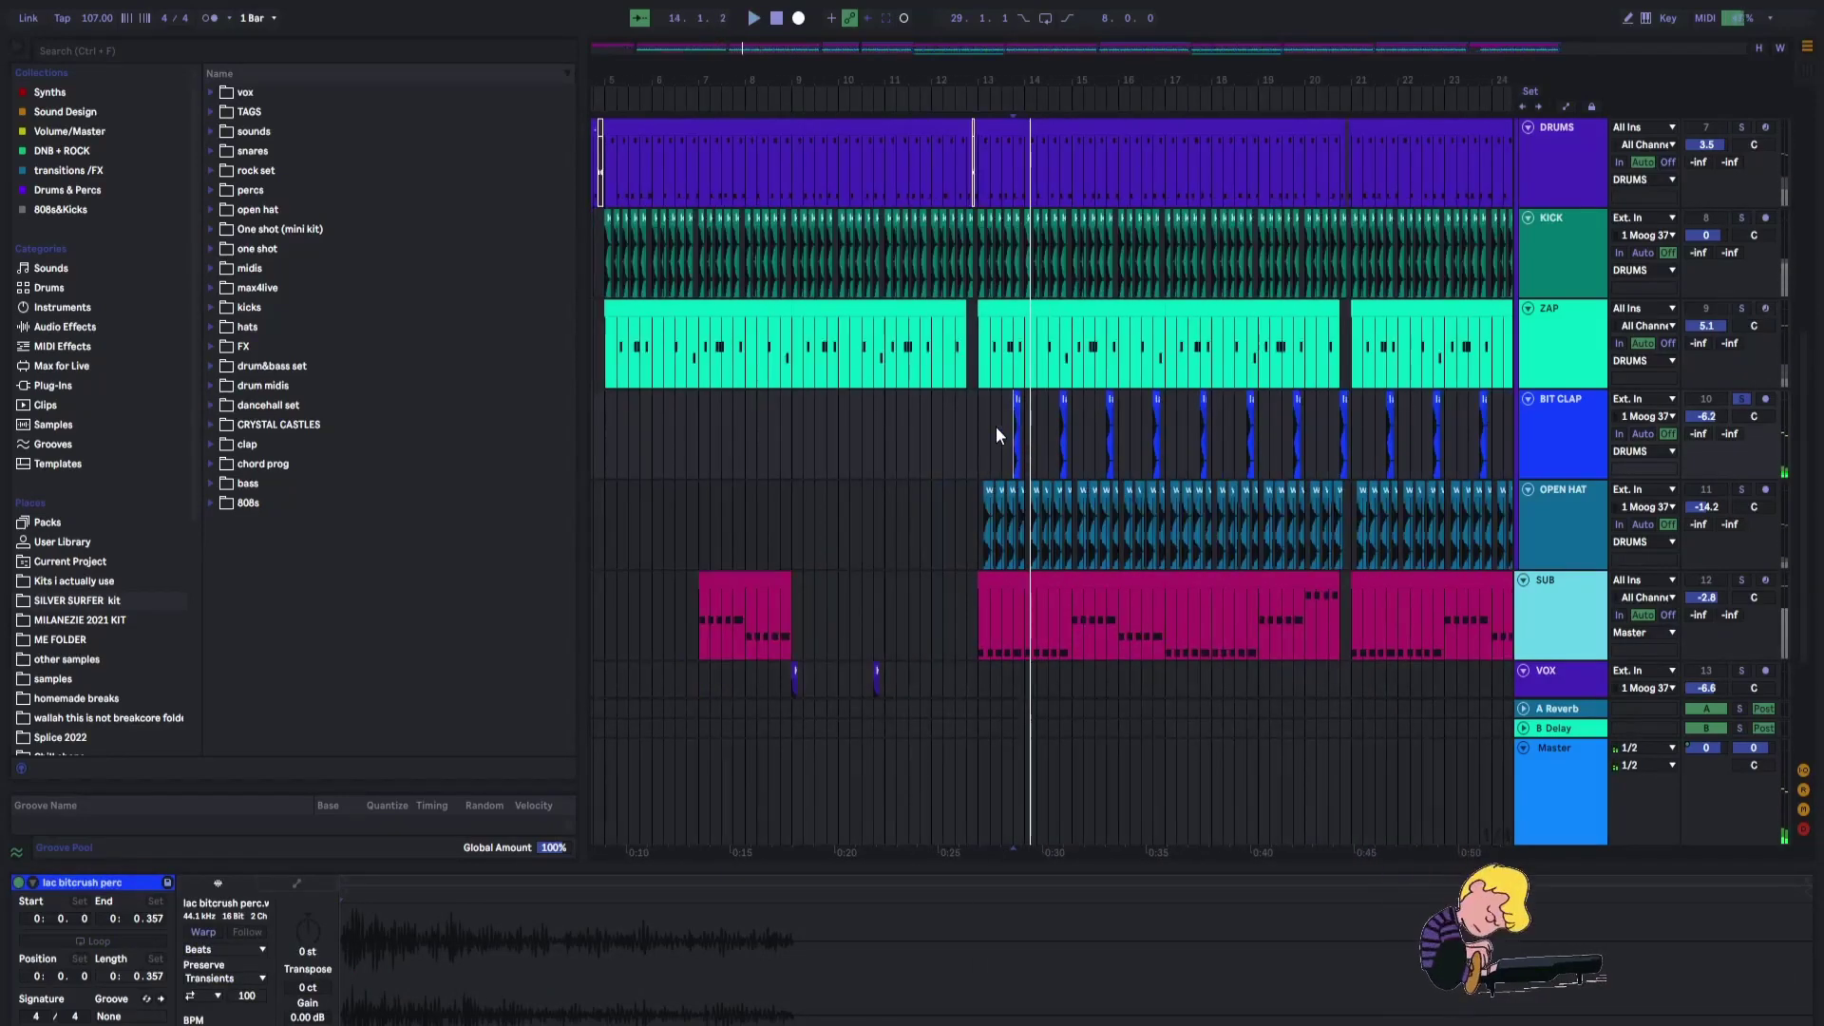
{"action": "left_click", "coordinate": [996, 435]}
{"action": "scroll", "coordinate": [1727, 384], "scroll_direction": "up", "scroll_amount": 1}
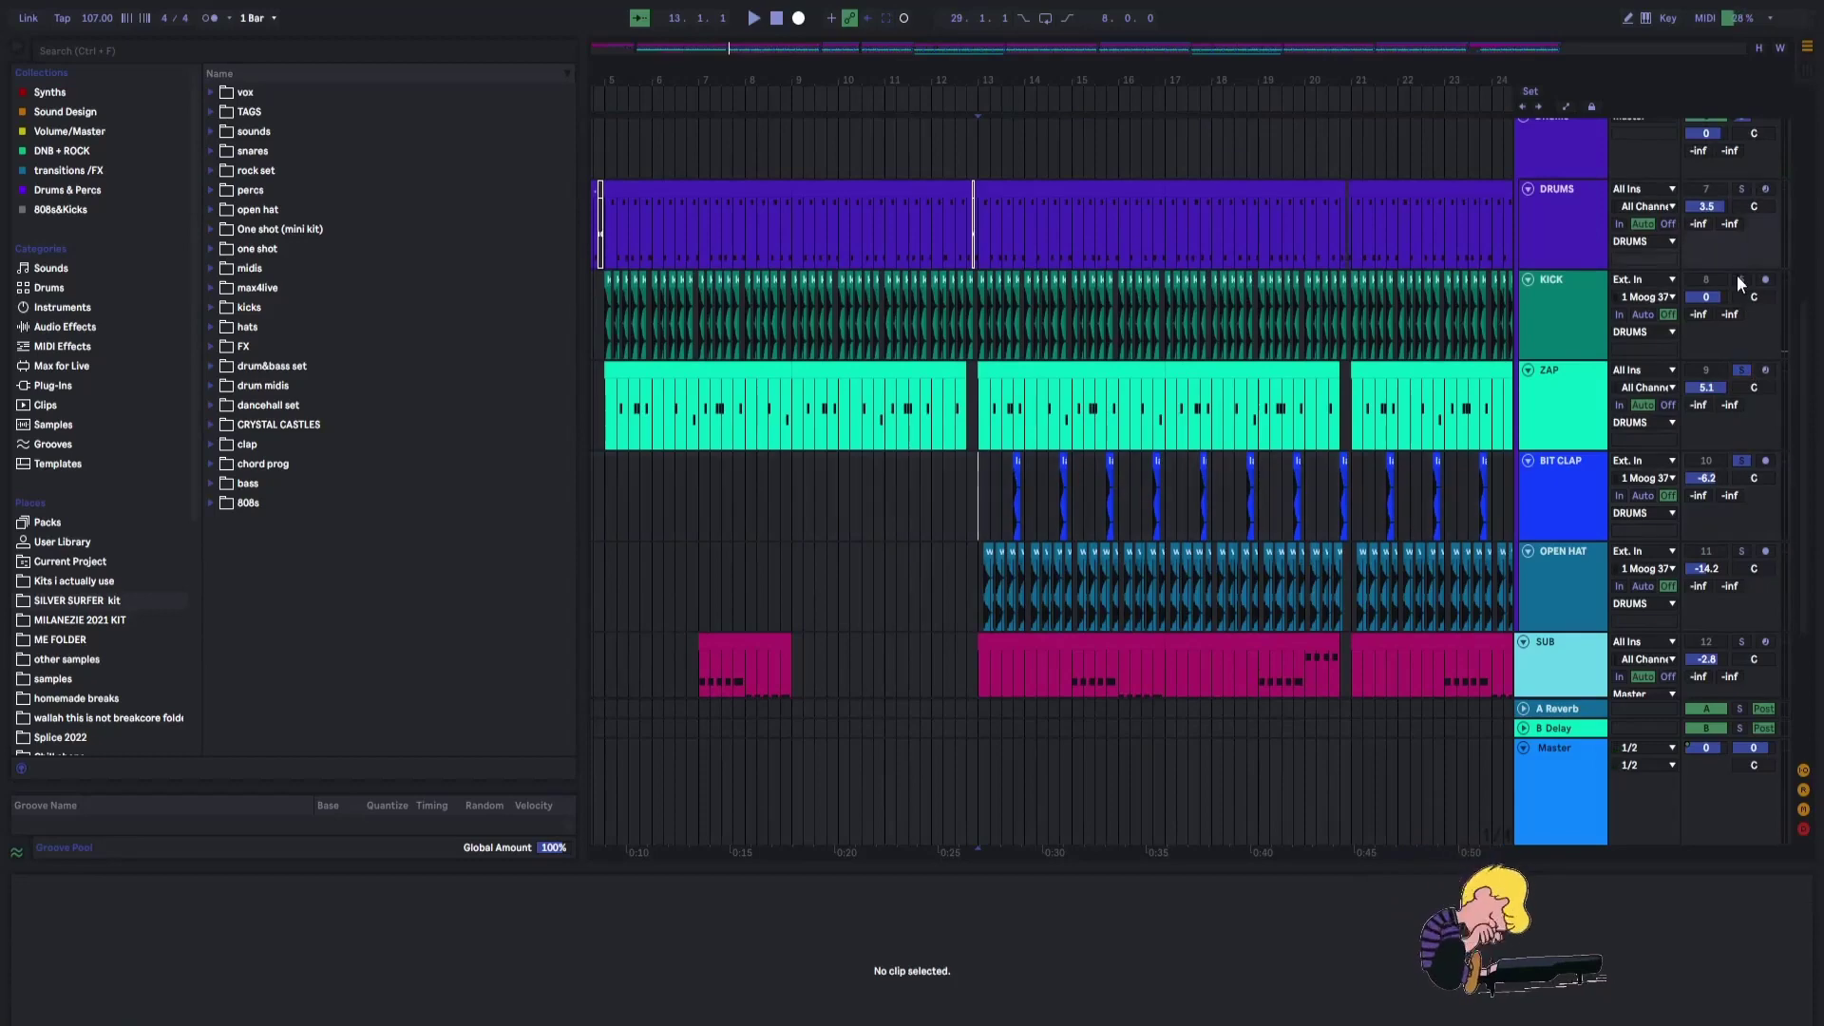
{"action": "key", "text": "space"}
{"action": "scroll", "coordinate": [1053, 255], "scroll_direction": "up", "scroll_amount": 5}
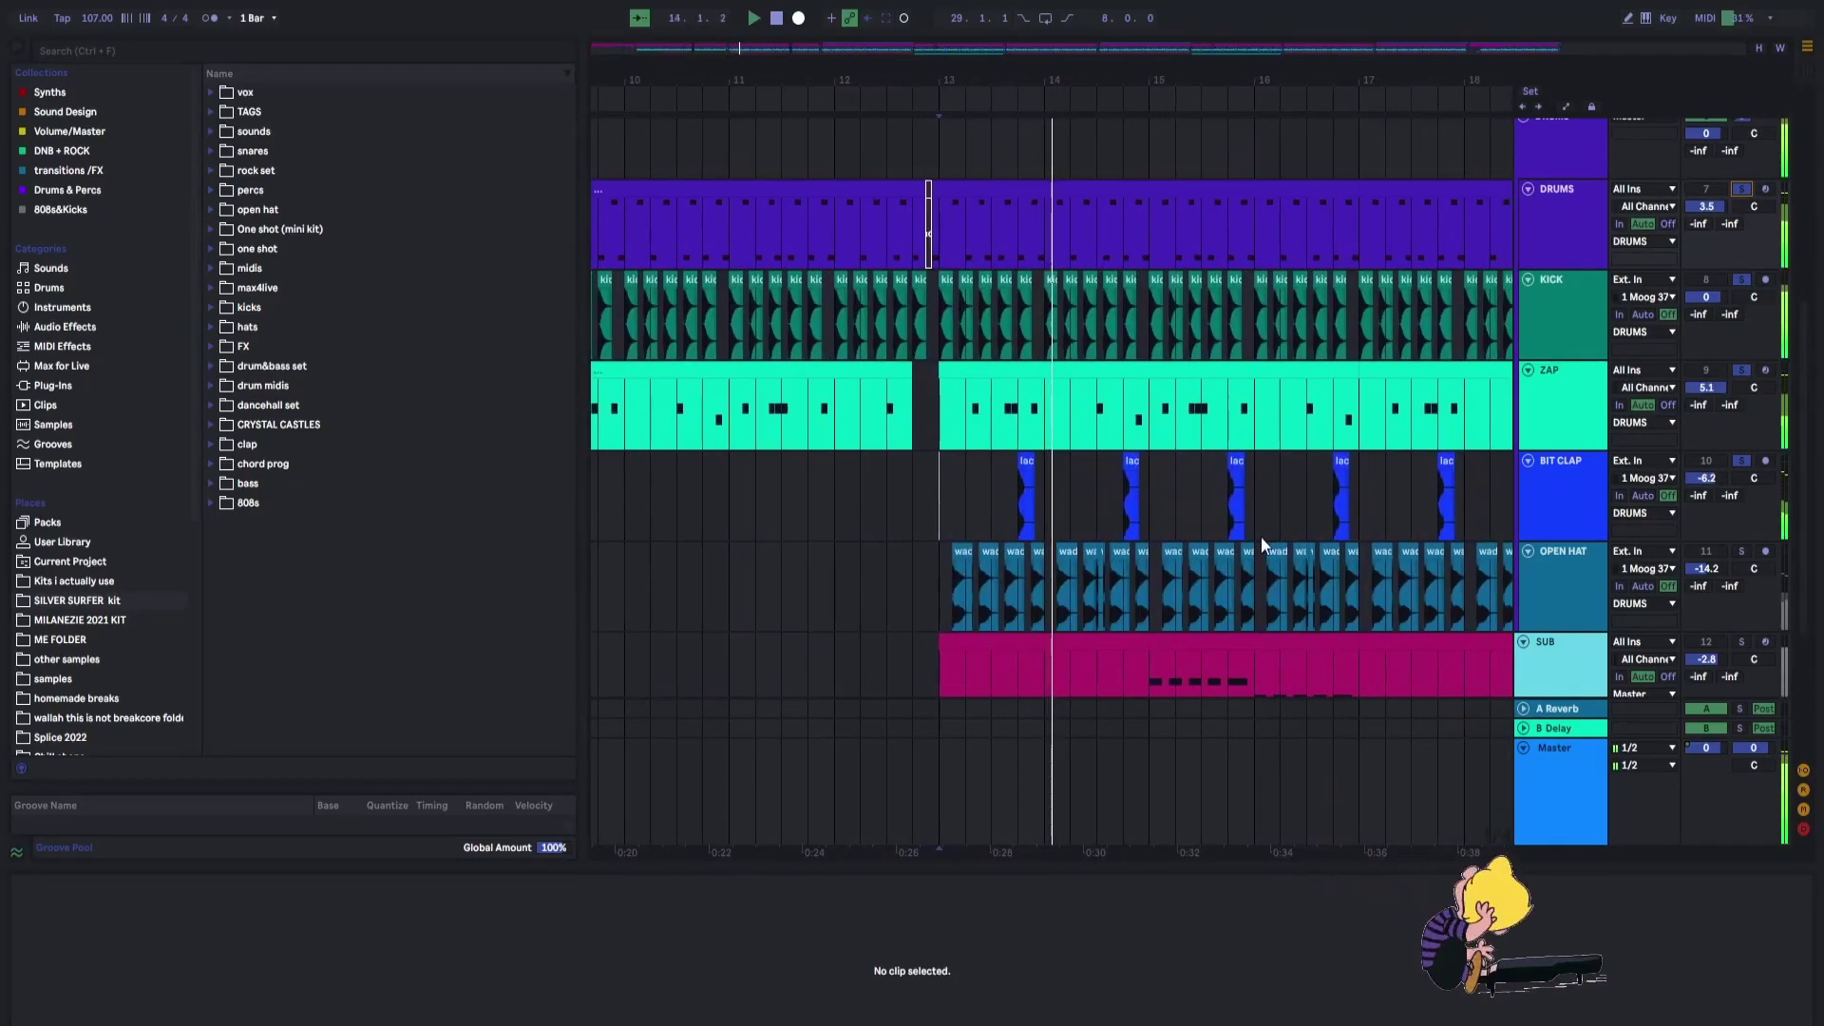
{"action": "left_click", "coordinate": [1741, 551]}
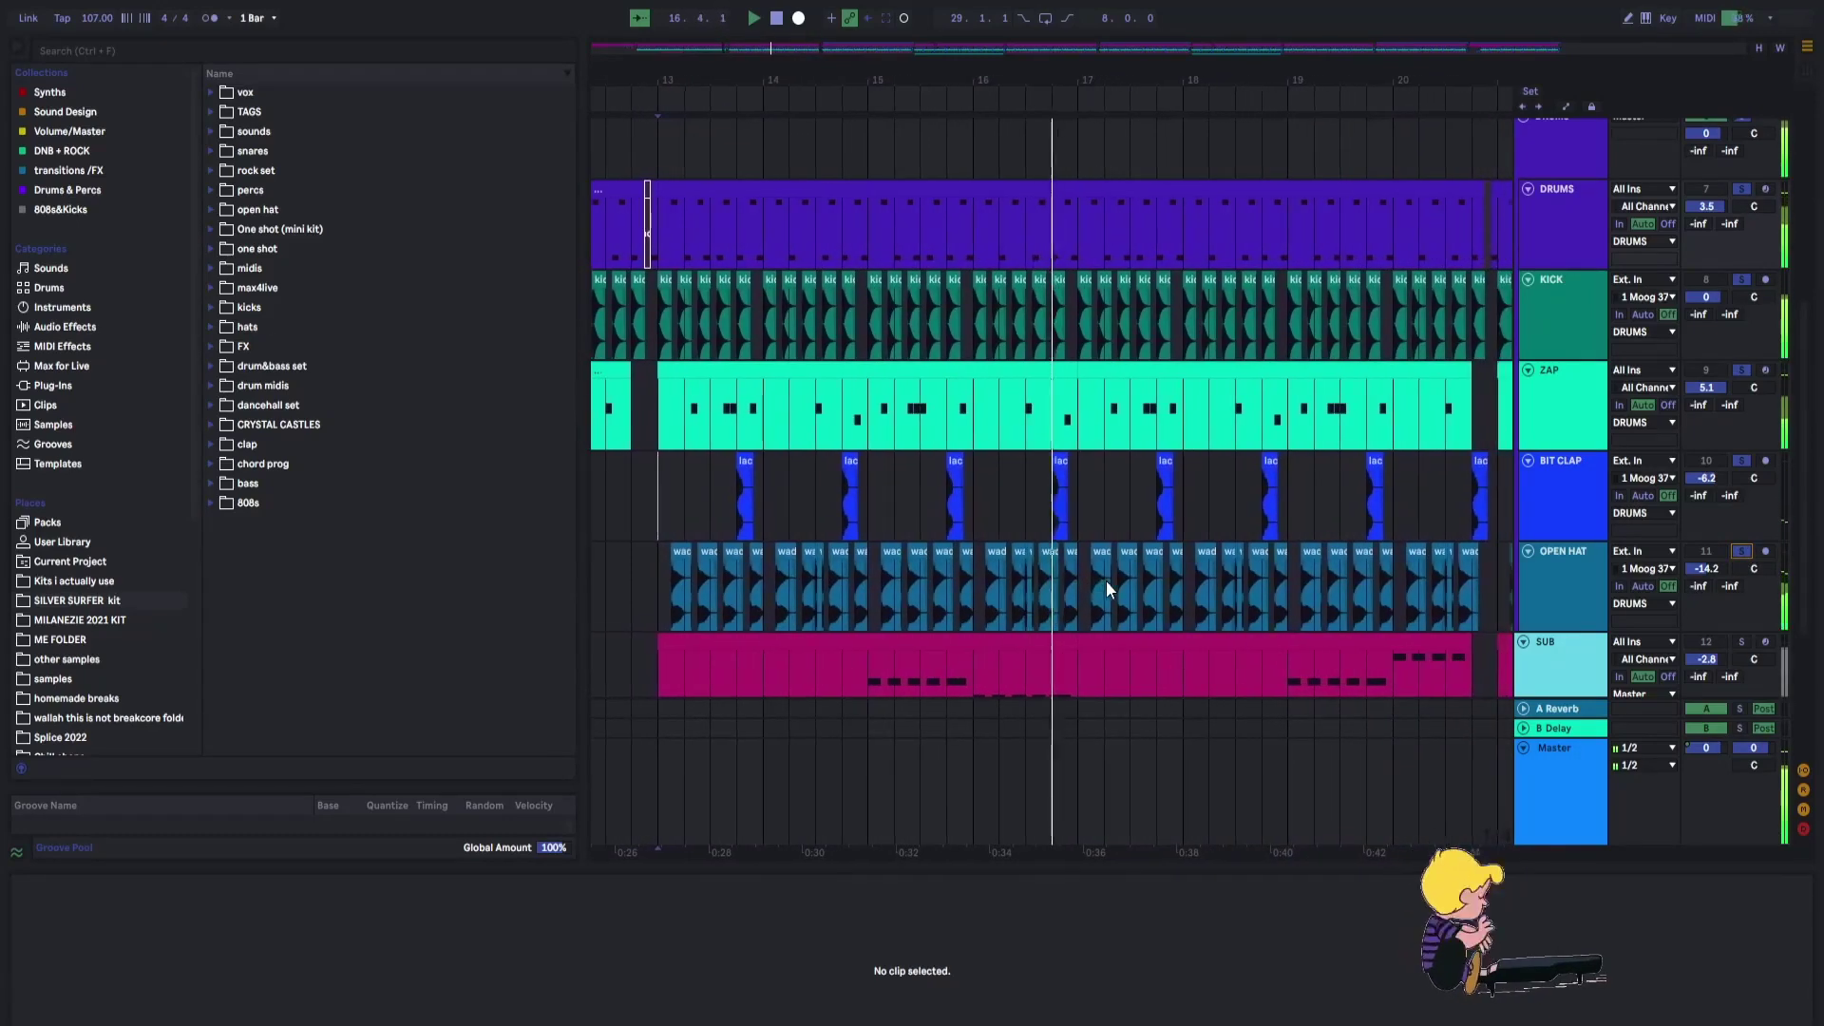
Open the SUB clip that starts at bar 13.
{"action": "scroll", "coordinate": [1106, 580], "scroll_direction": "down", "scroll_amount": 3}
{"action": "scroll", "coordinate": [1138, 604], "scroll_direction": "down", "scroll_amount": 1}
{"action": "left_click", "coordinate": [841, 632]}
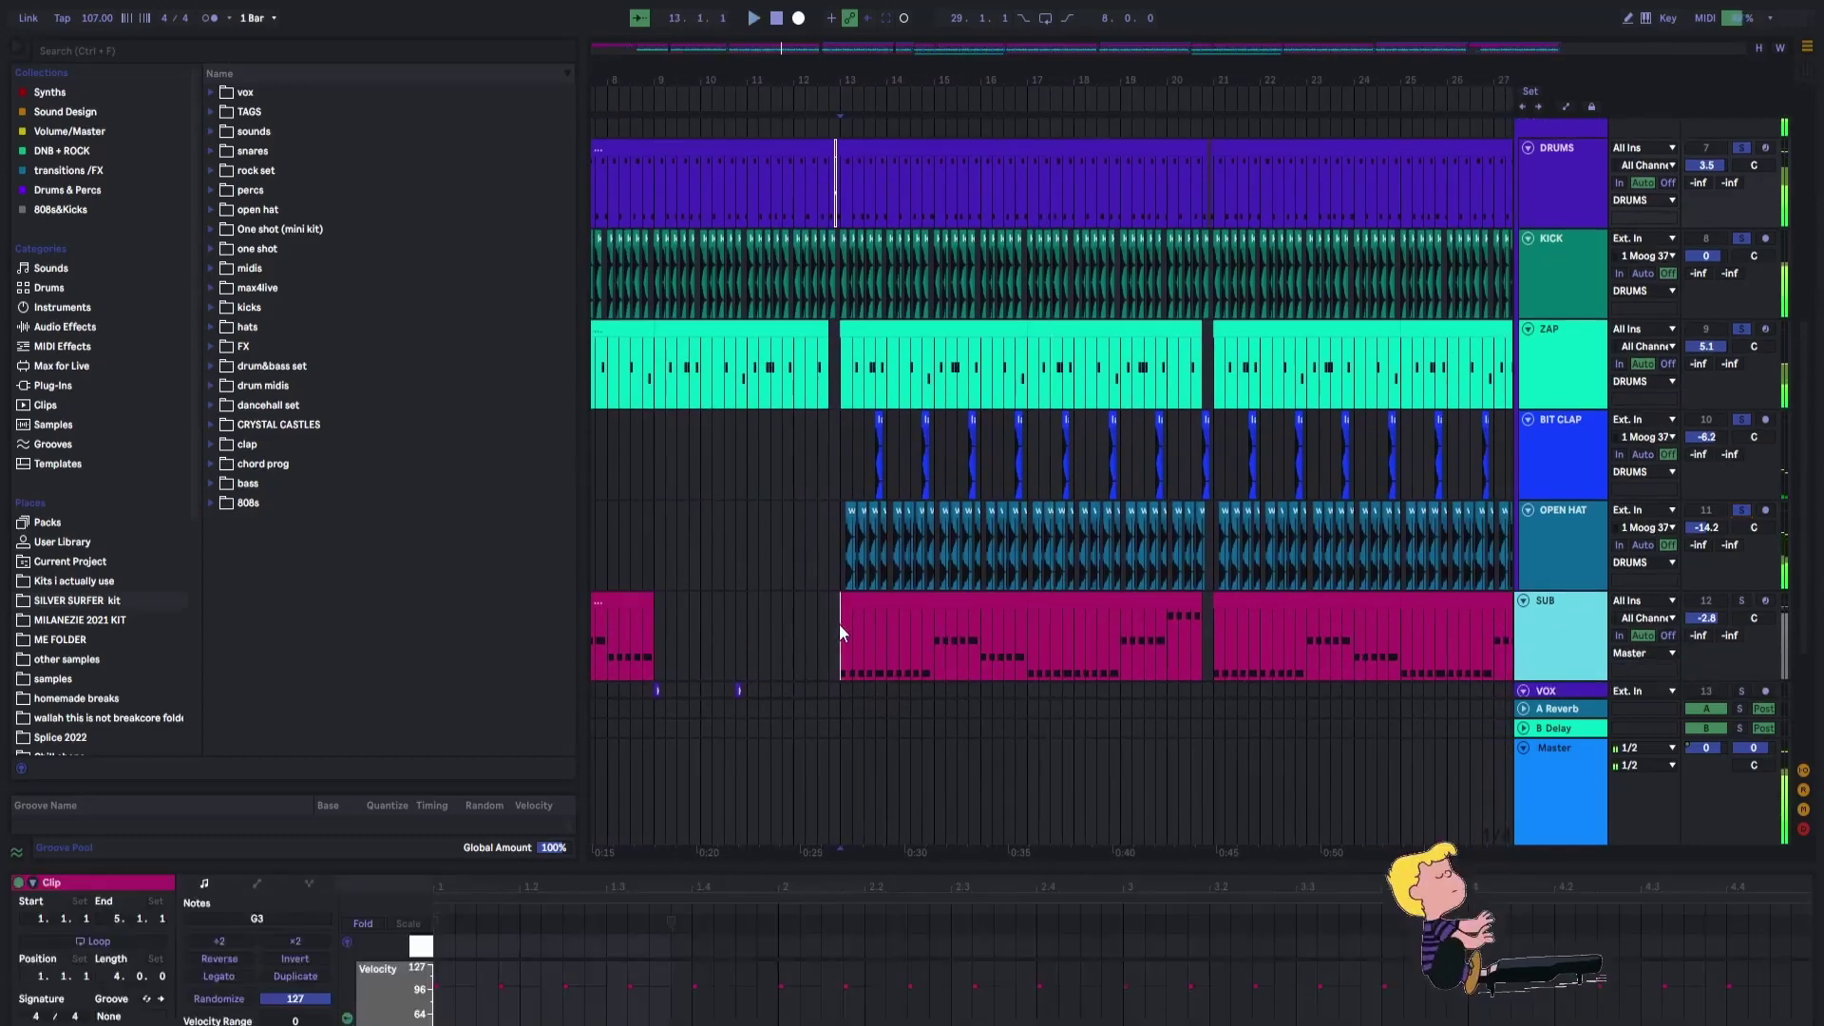
Solo SUB alone and enlarge its bars 13–17 clip to read the G3, B3 and A3 notes.
{"action": "left_click", "coordinate": [1744, 602]}
{"action": "left_click", "coordinate": [952, 603]}
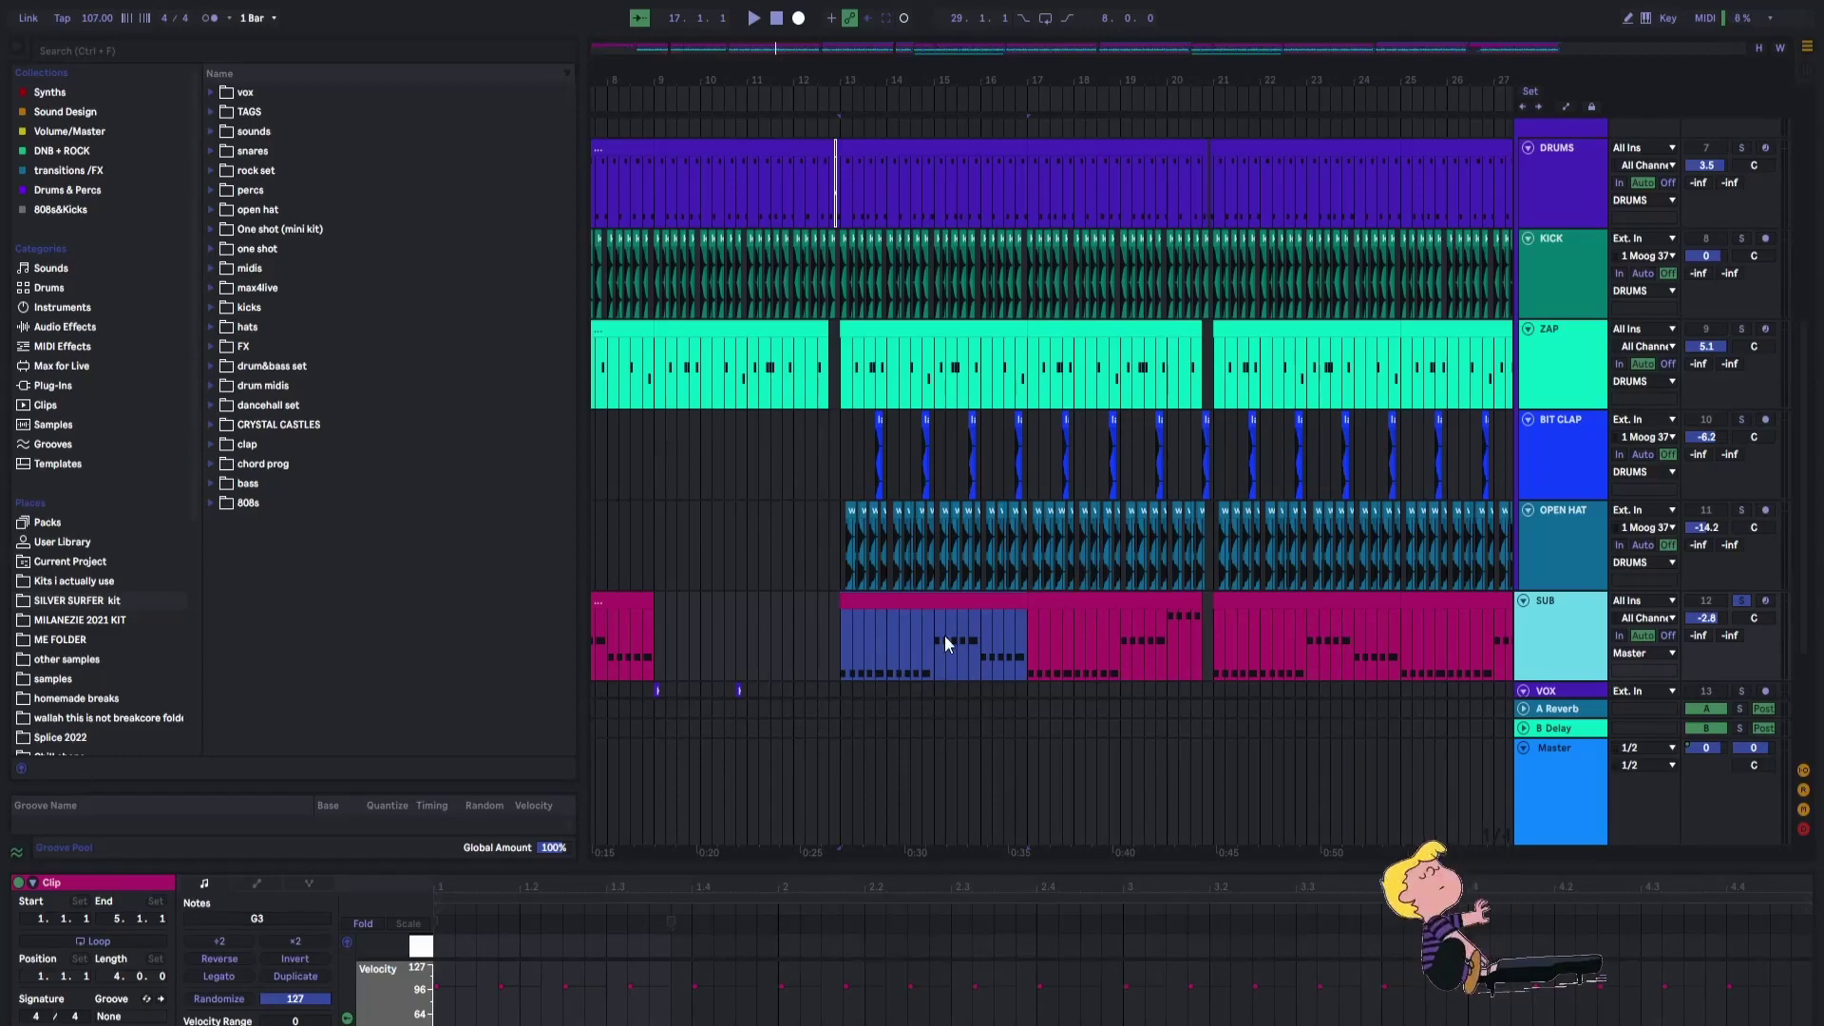
{"action": "left_click_drag", "start_coordinate": [1022, 878], "coordinate": [1104, 619]}
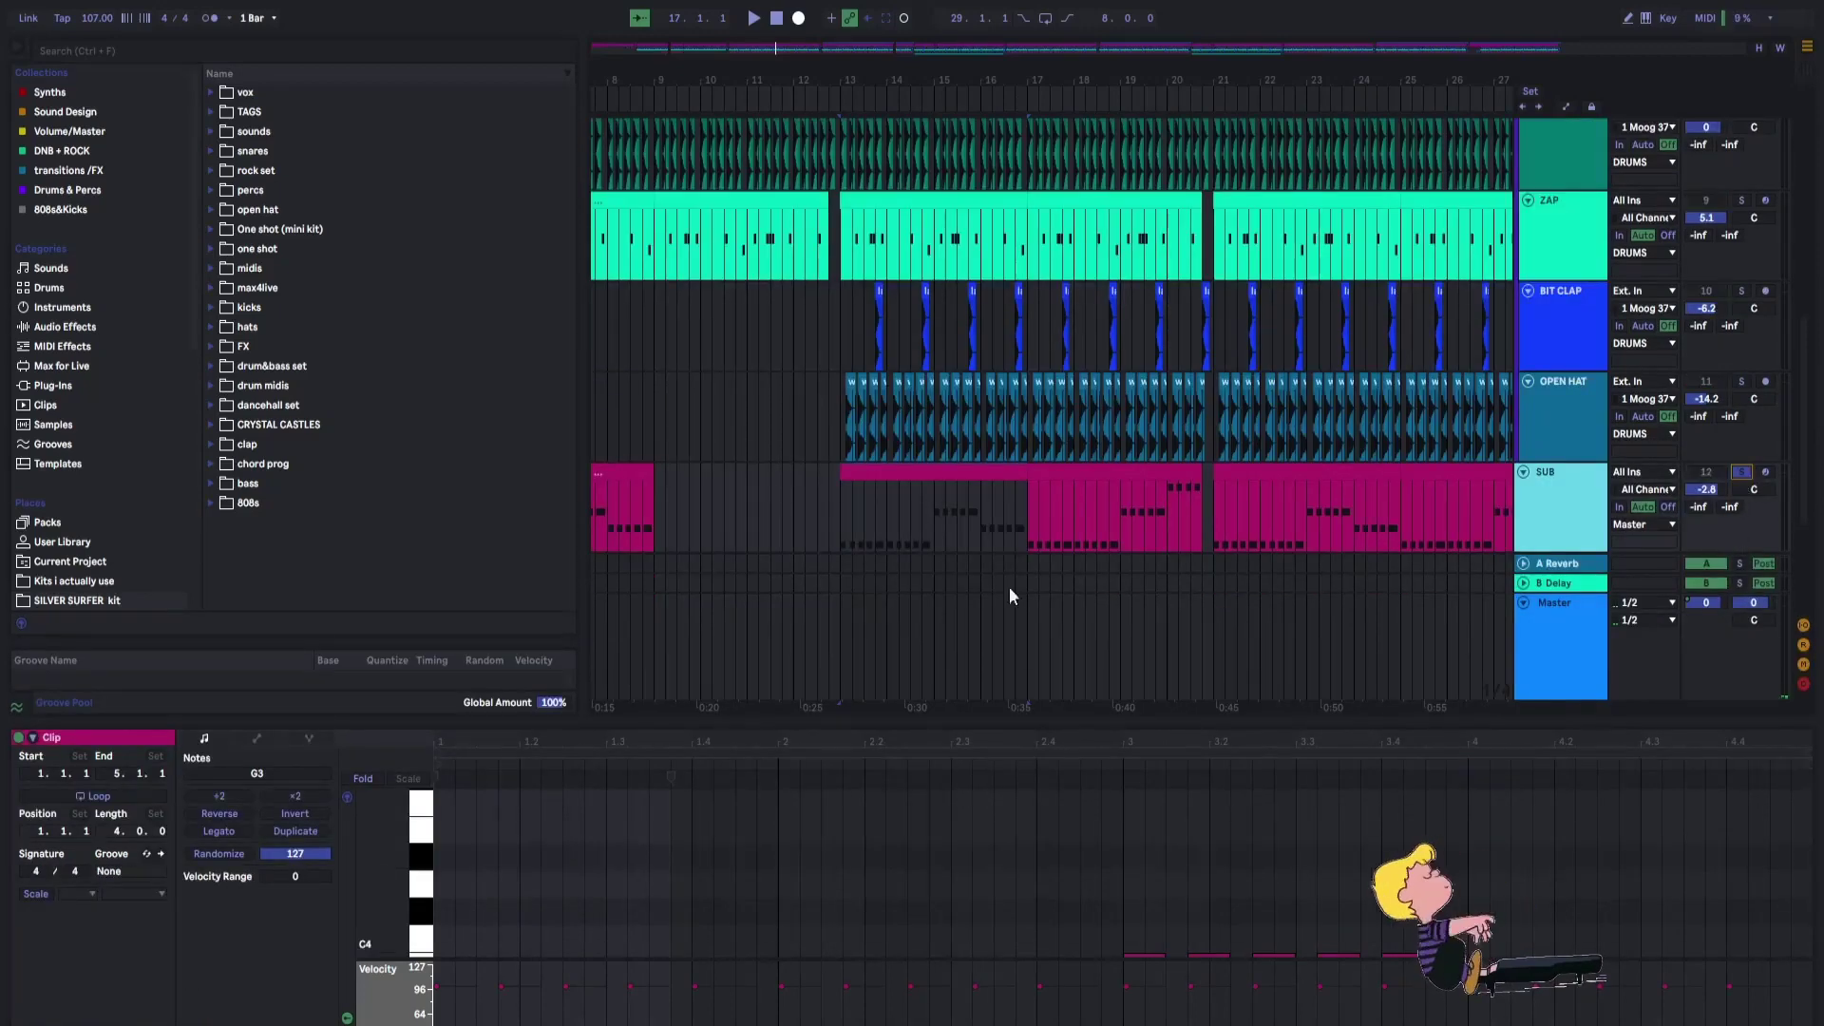
{"action": "left_click_drag", "start_coordinate": [1000, 737], "coordinate": [817, 190]}
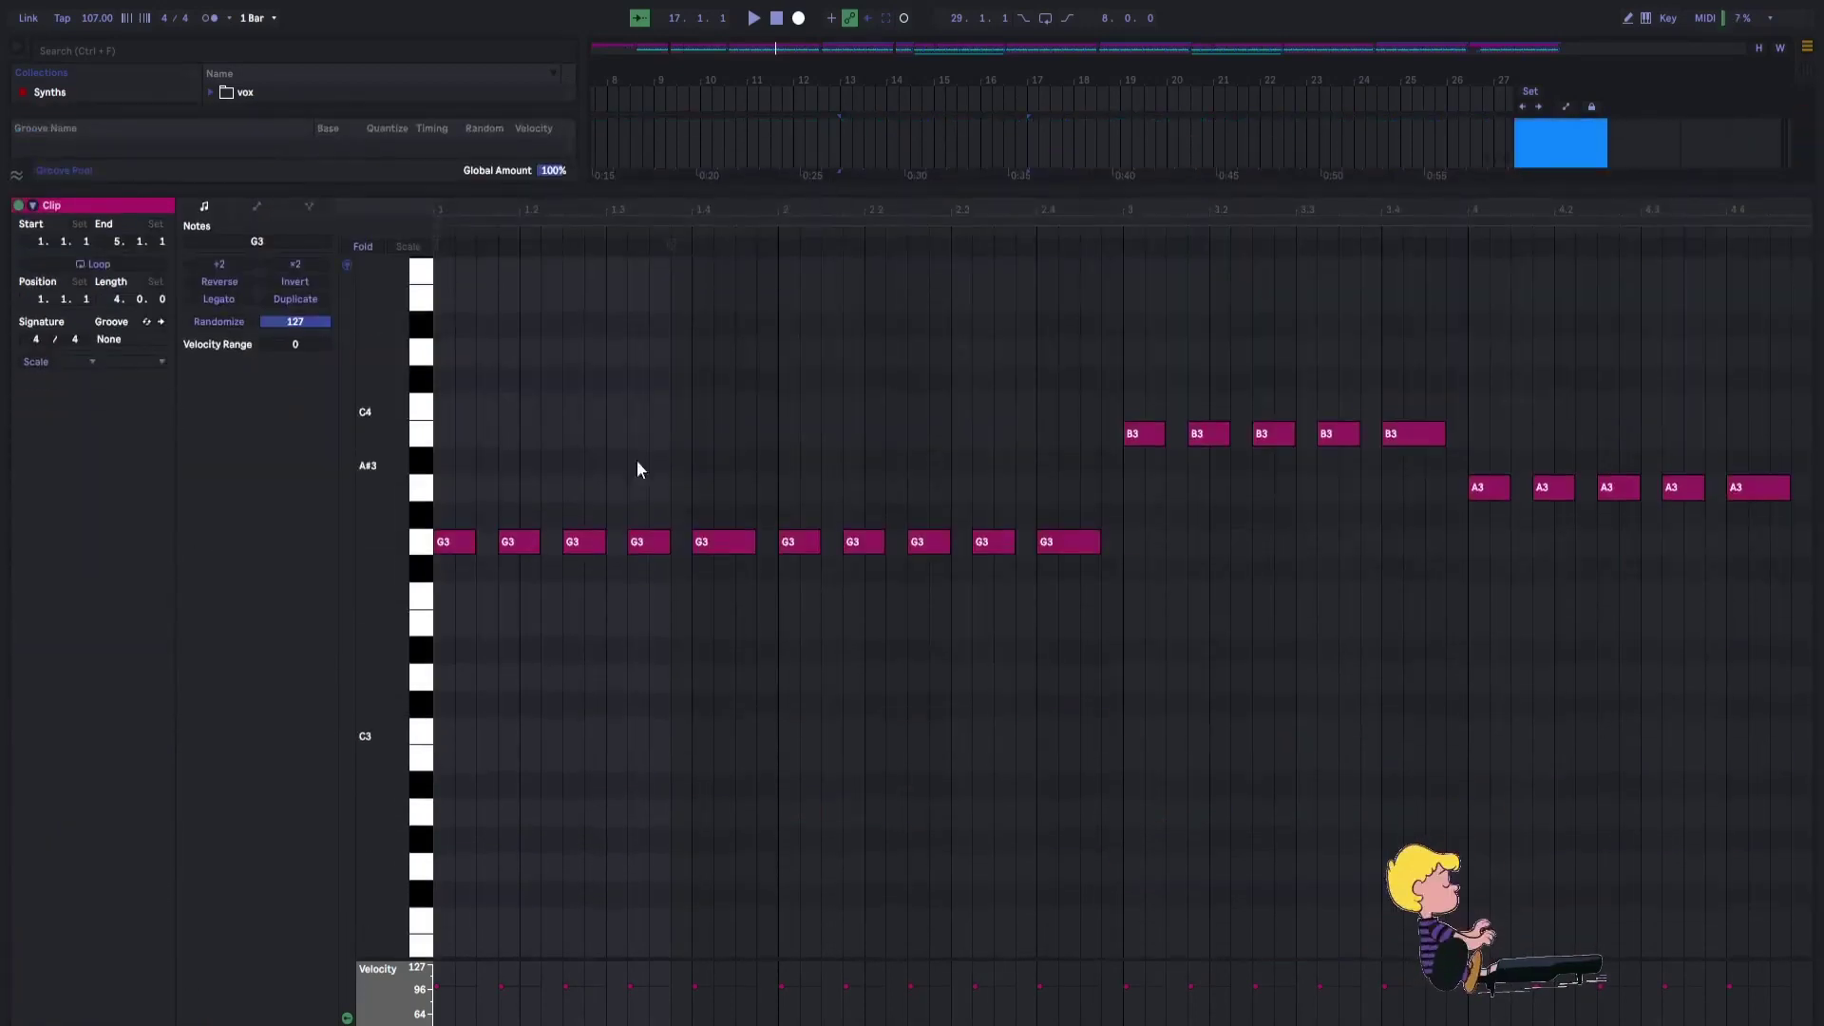
Play the SUB notes from about beat 2.1.4 with the note editor zoomed out slightly.
{"action": "key", "text": "space"}
{"action": "left_click_drag", "start_coordinate": [704, 224], "coordinate": [704, 212]}
{"action": "left_click", "coordinate": [839, 398]}
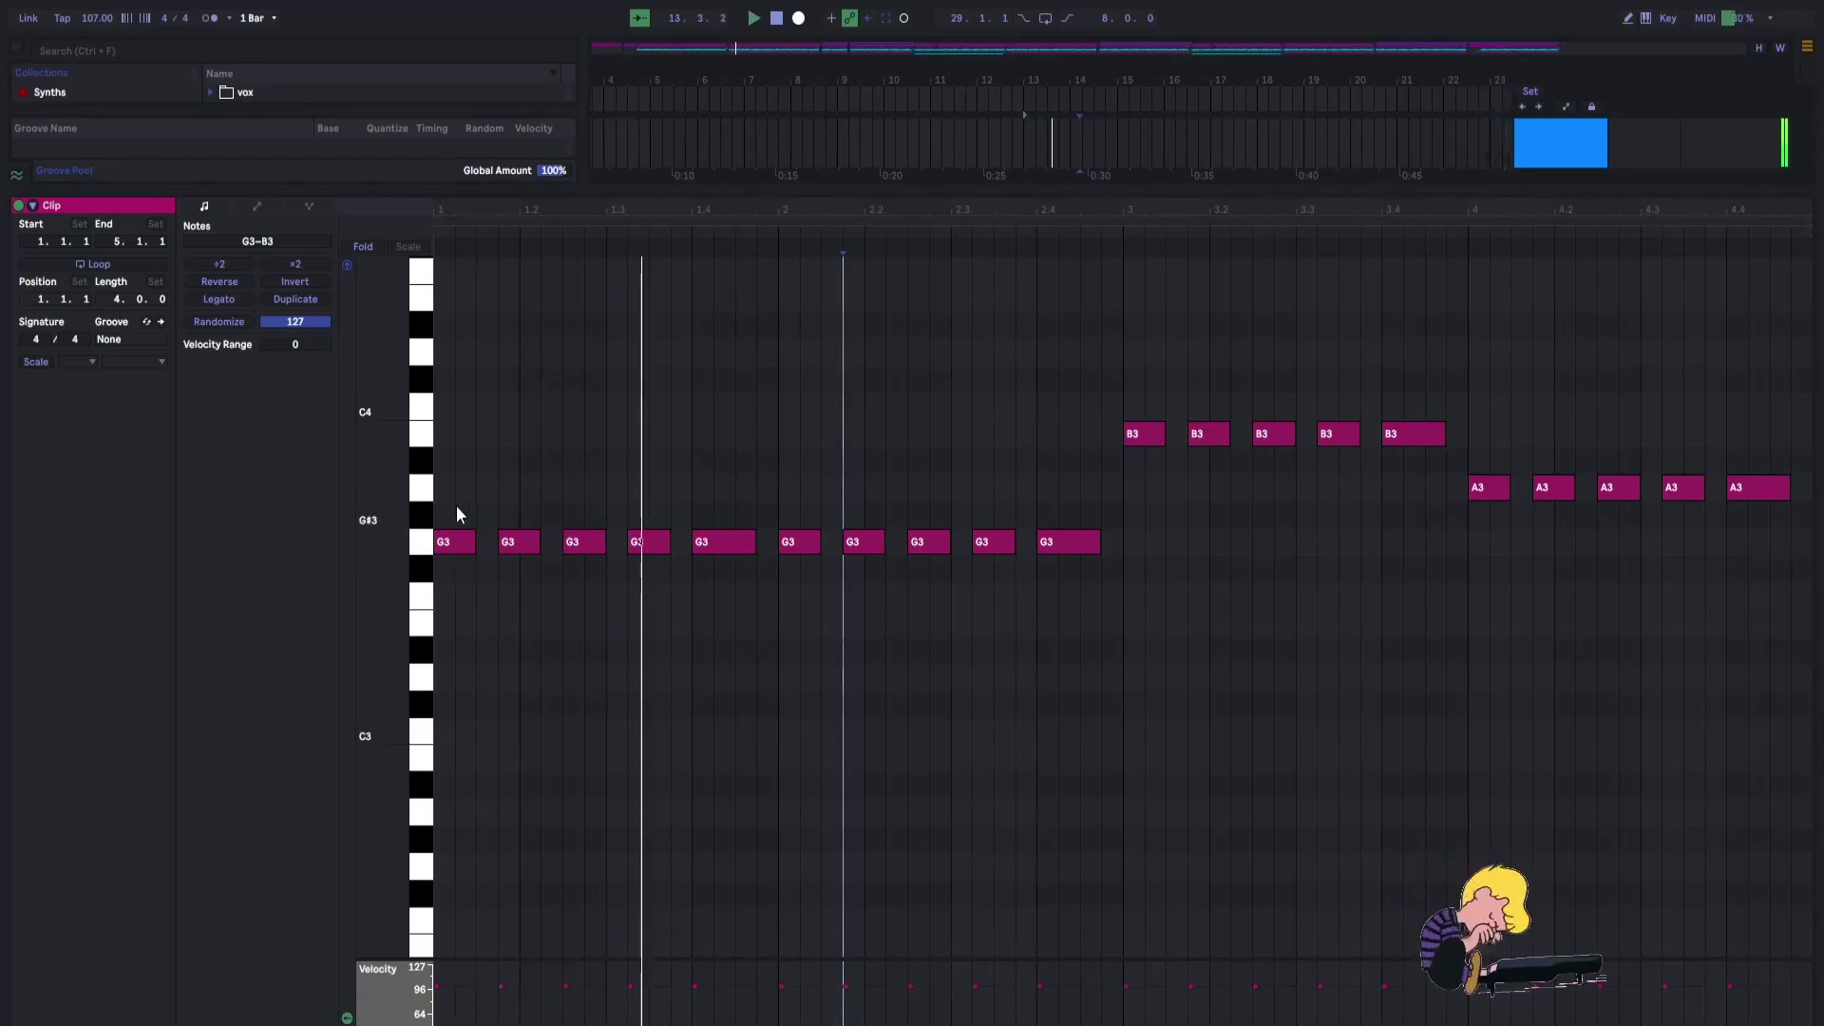
{"action": "key", "text": "space"}
Try Legato on the first four G3 notes, undo it, and hide the note editor.
{"action": "left_click_drag", "start_coordinate": [454, 504], "coordinate": [691, 541]}
{"action": "left_click", "coordinate": [682, 610]}
{"action": "key", "text": "space"}
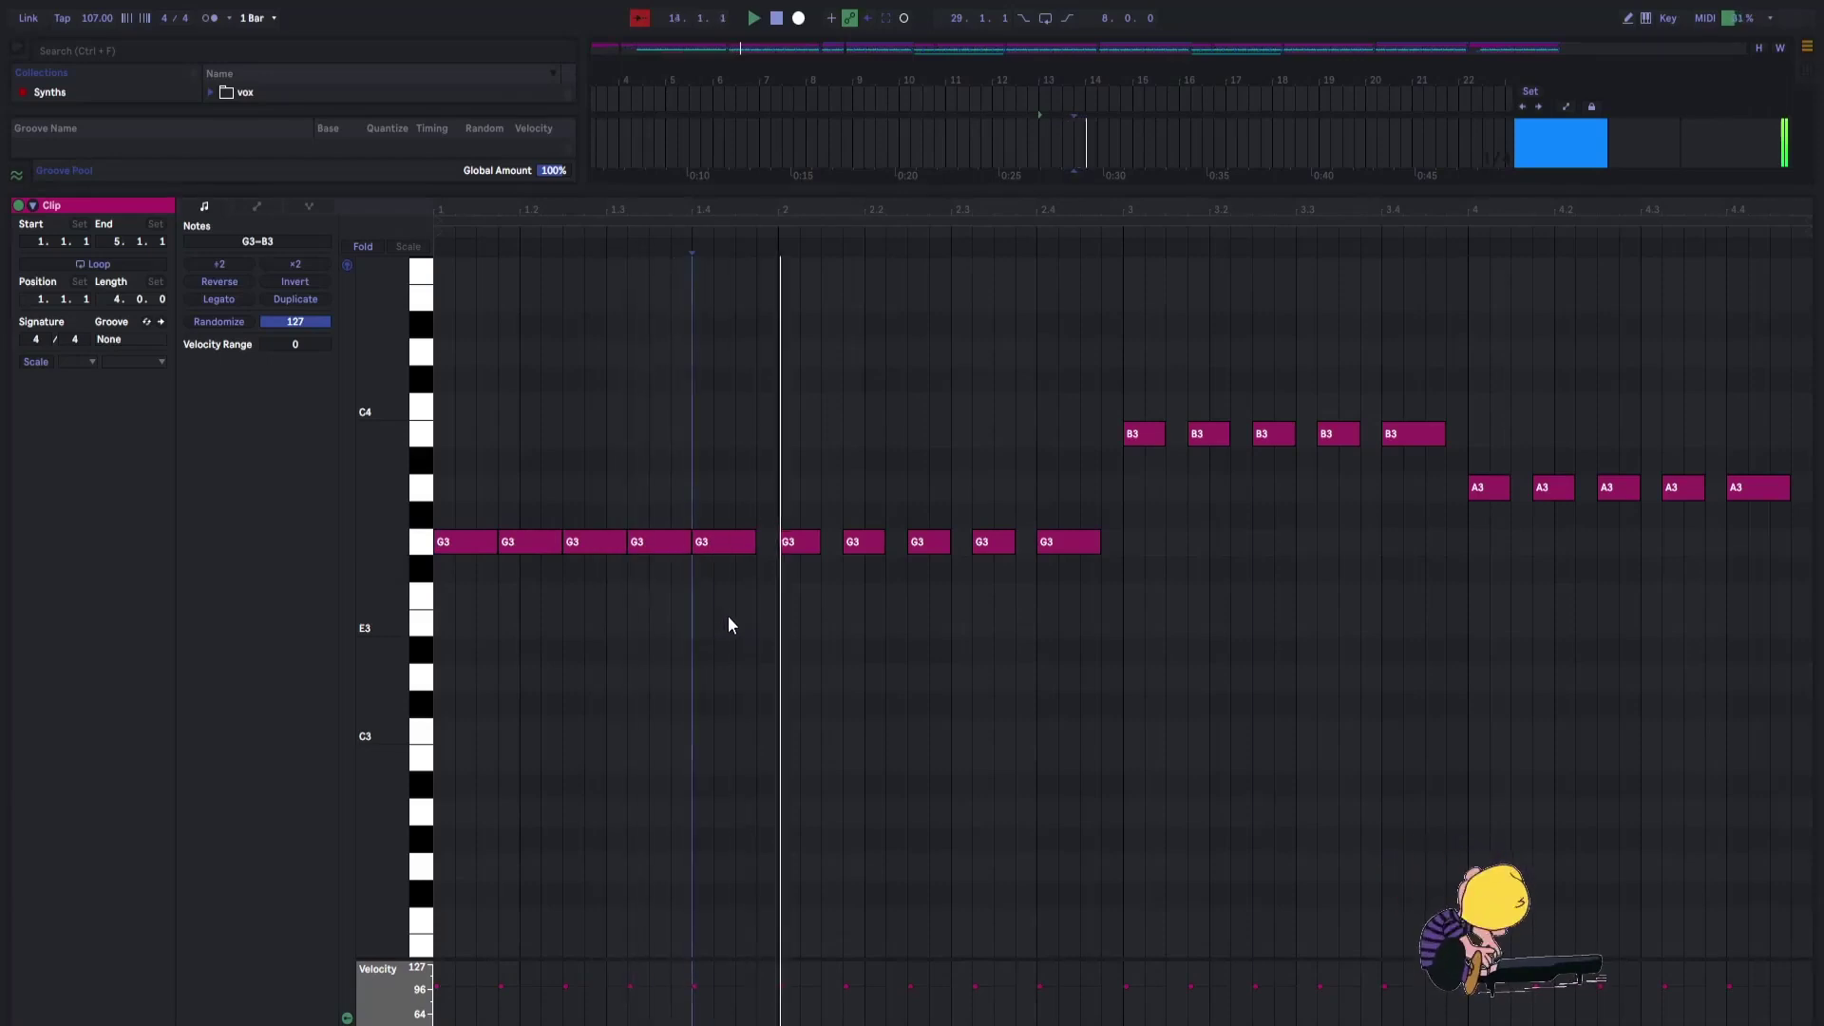
{"action": "key", "text": "ctrl+z"}
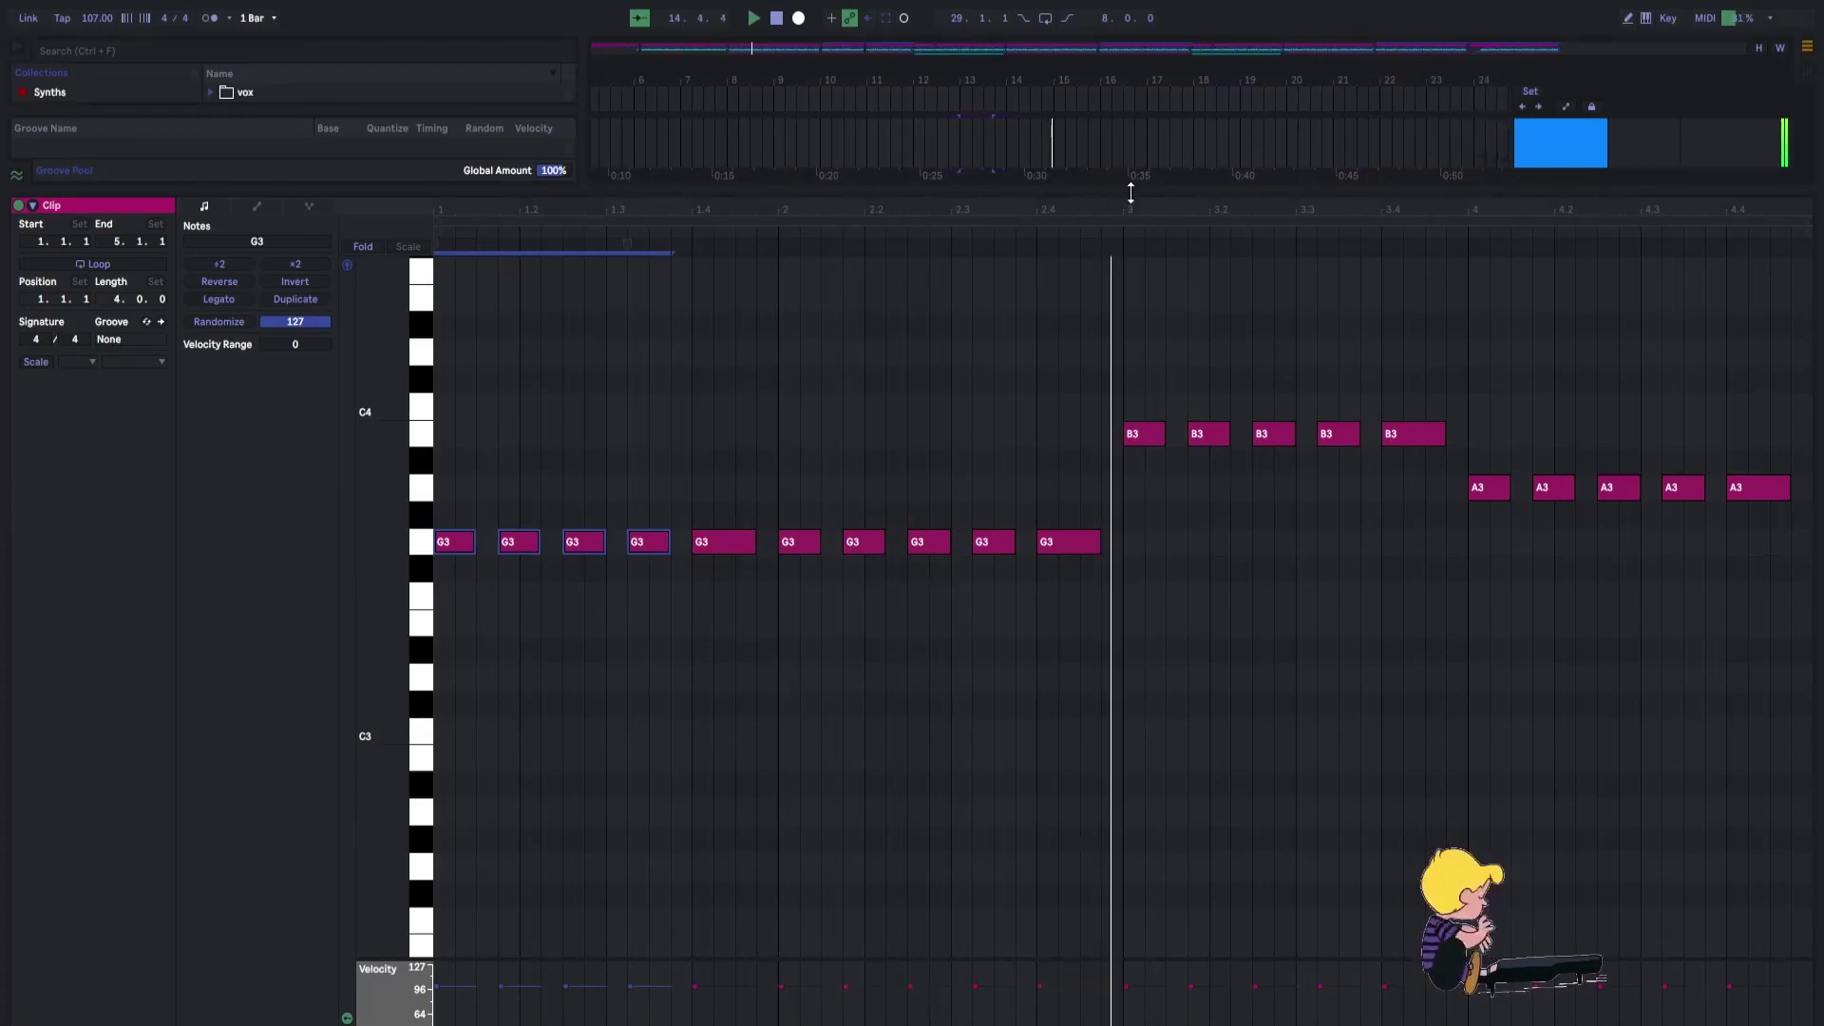
{"action": "left_click_drag", "start_coordinate": [1143, 190], "coordinate": [1166, 561]}
{"action": "scroll", "coordinate": [1351, 572], "scroll_direction": "up", "scroll_amount": 2}
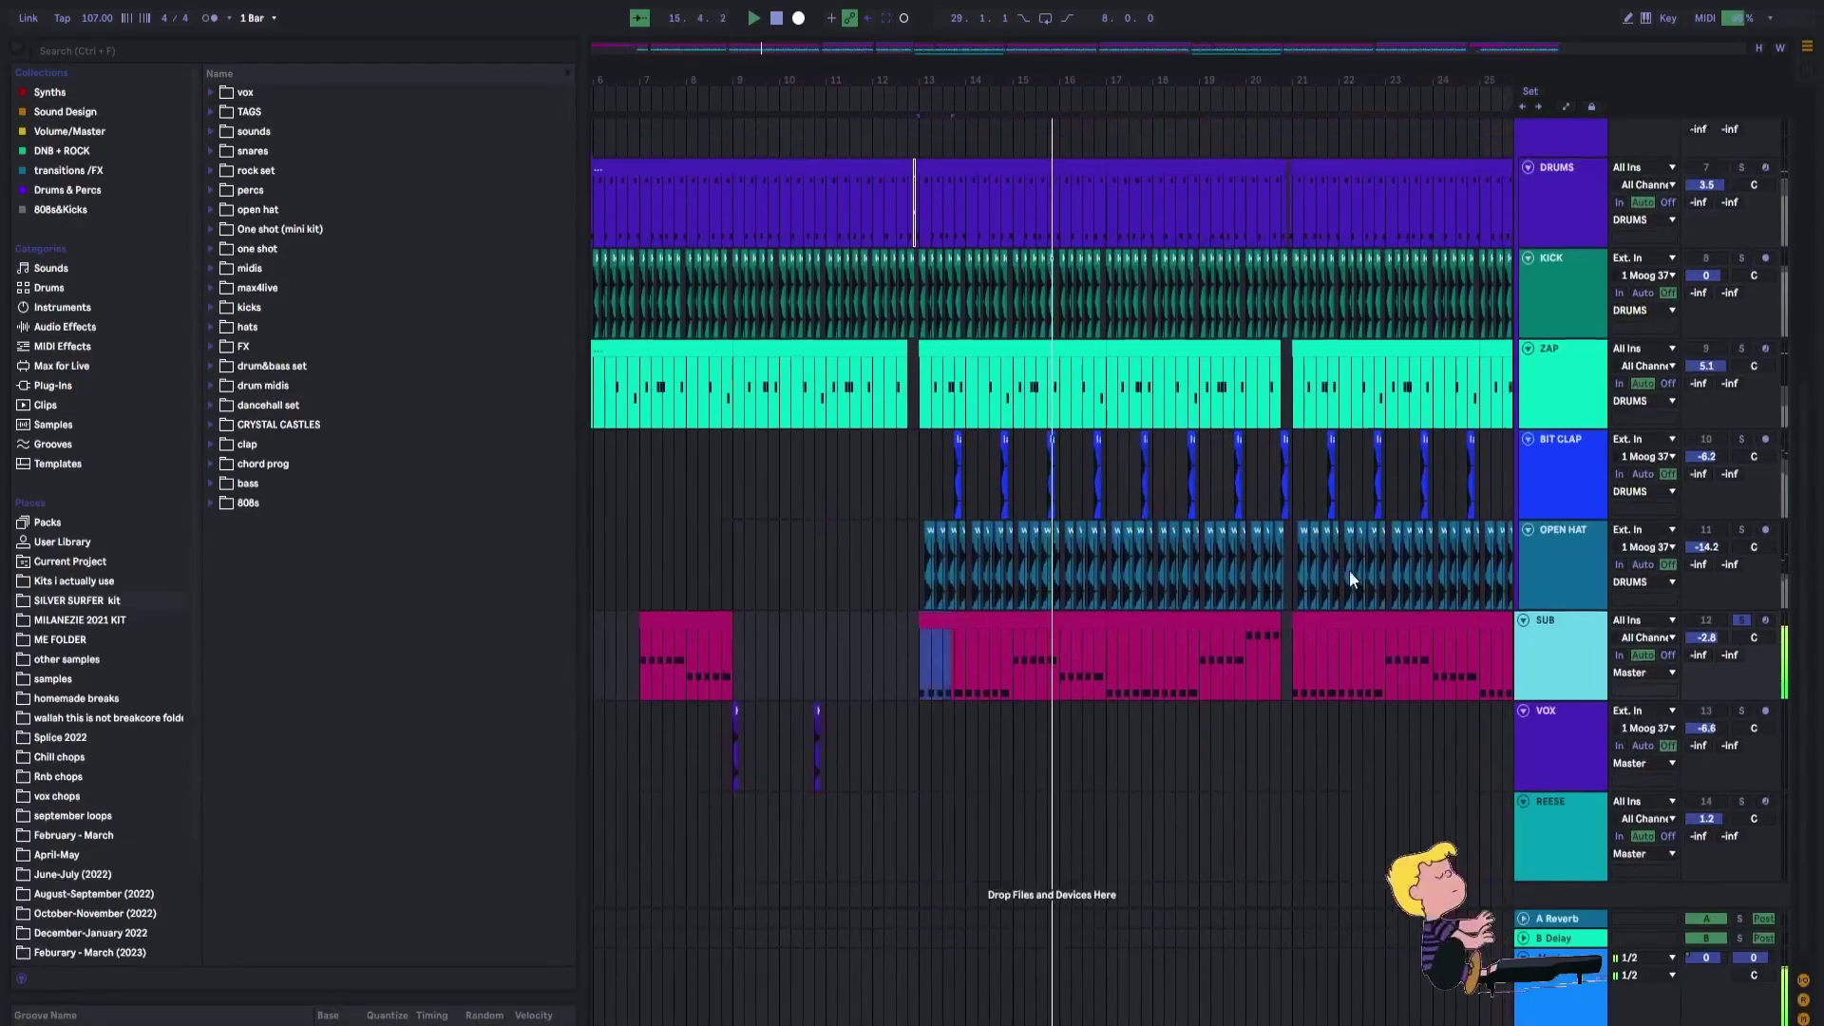
Solo the KICK, DRUMS, ZAP, BIT CLAP and OPEN HAT tracks alongside the SUB.
{"action": "left_click", "coordinate": [1741, 340]}
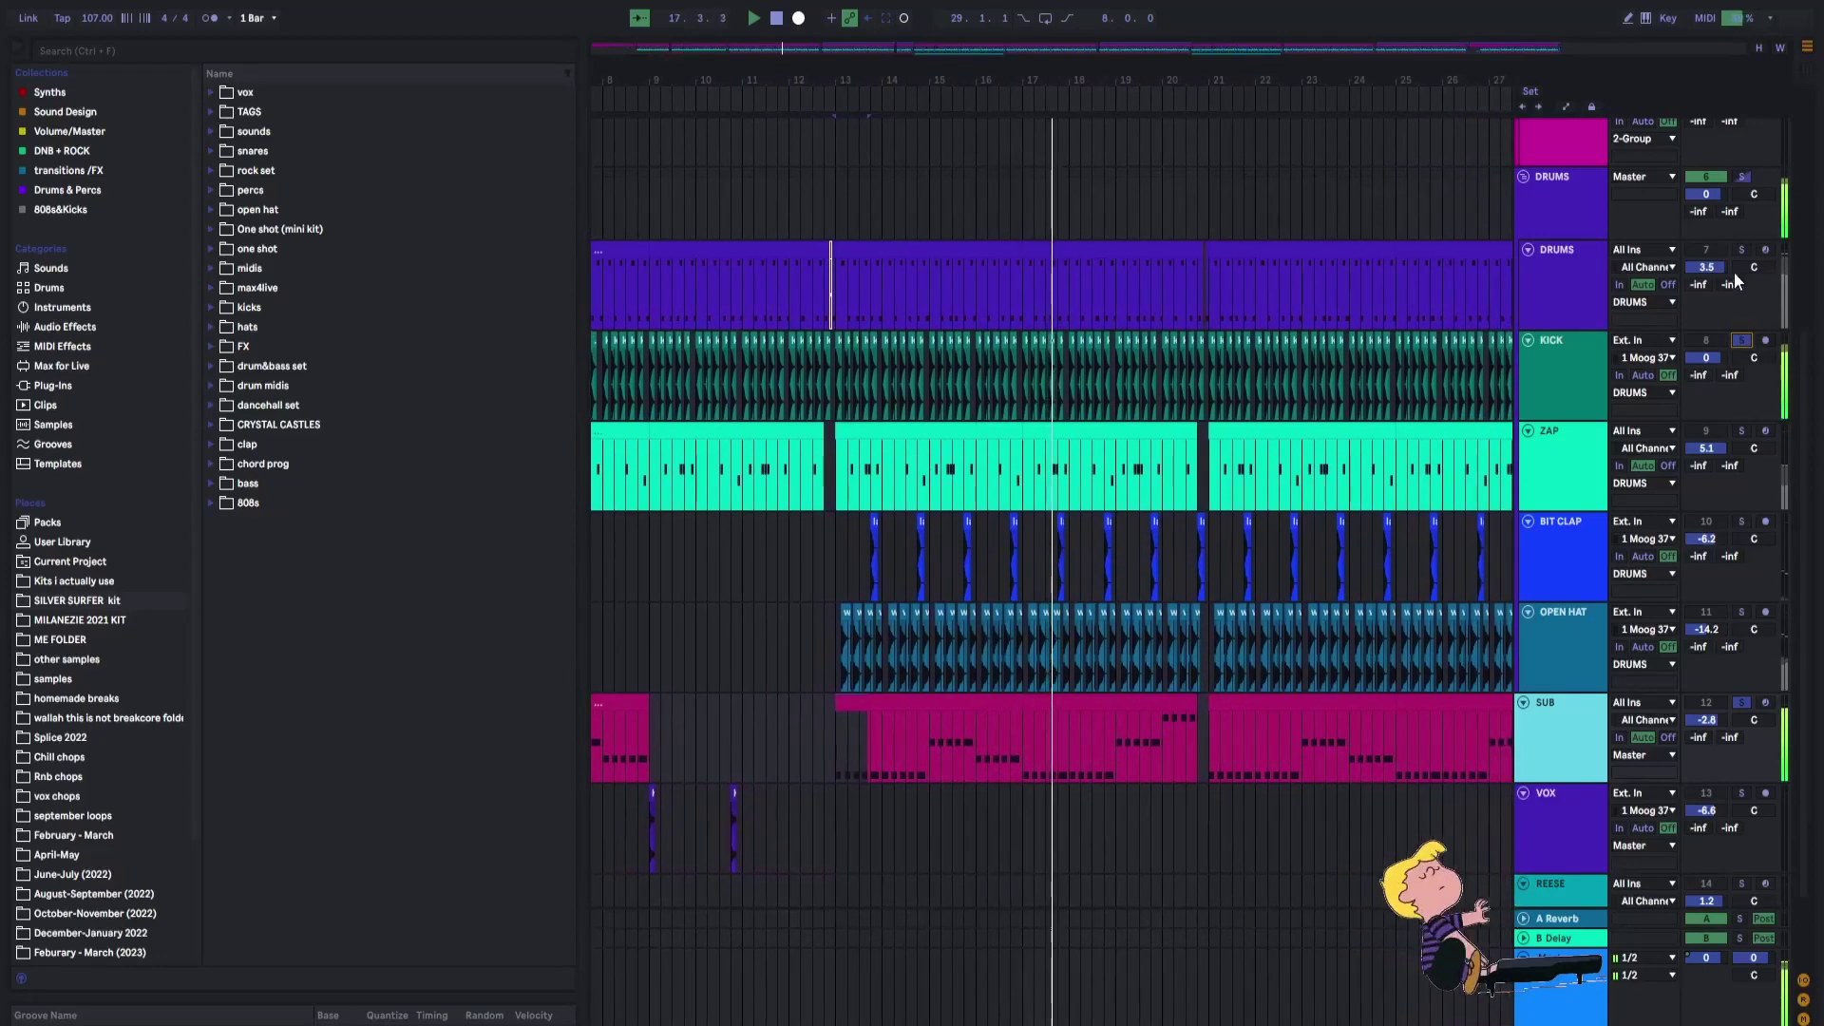
{"action": "left_click", "coordinate": [1741, 251], "text": "ctrl"}
{"action": "left_click", "coordinate": [1742, 430]}
{"action": "left_click", "coordinate": [1742, 522]}
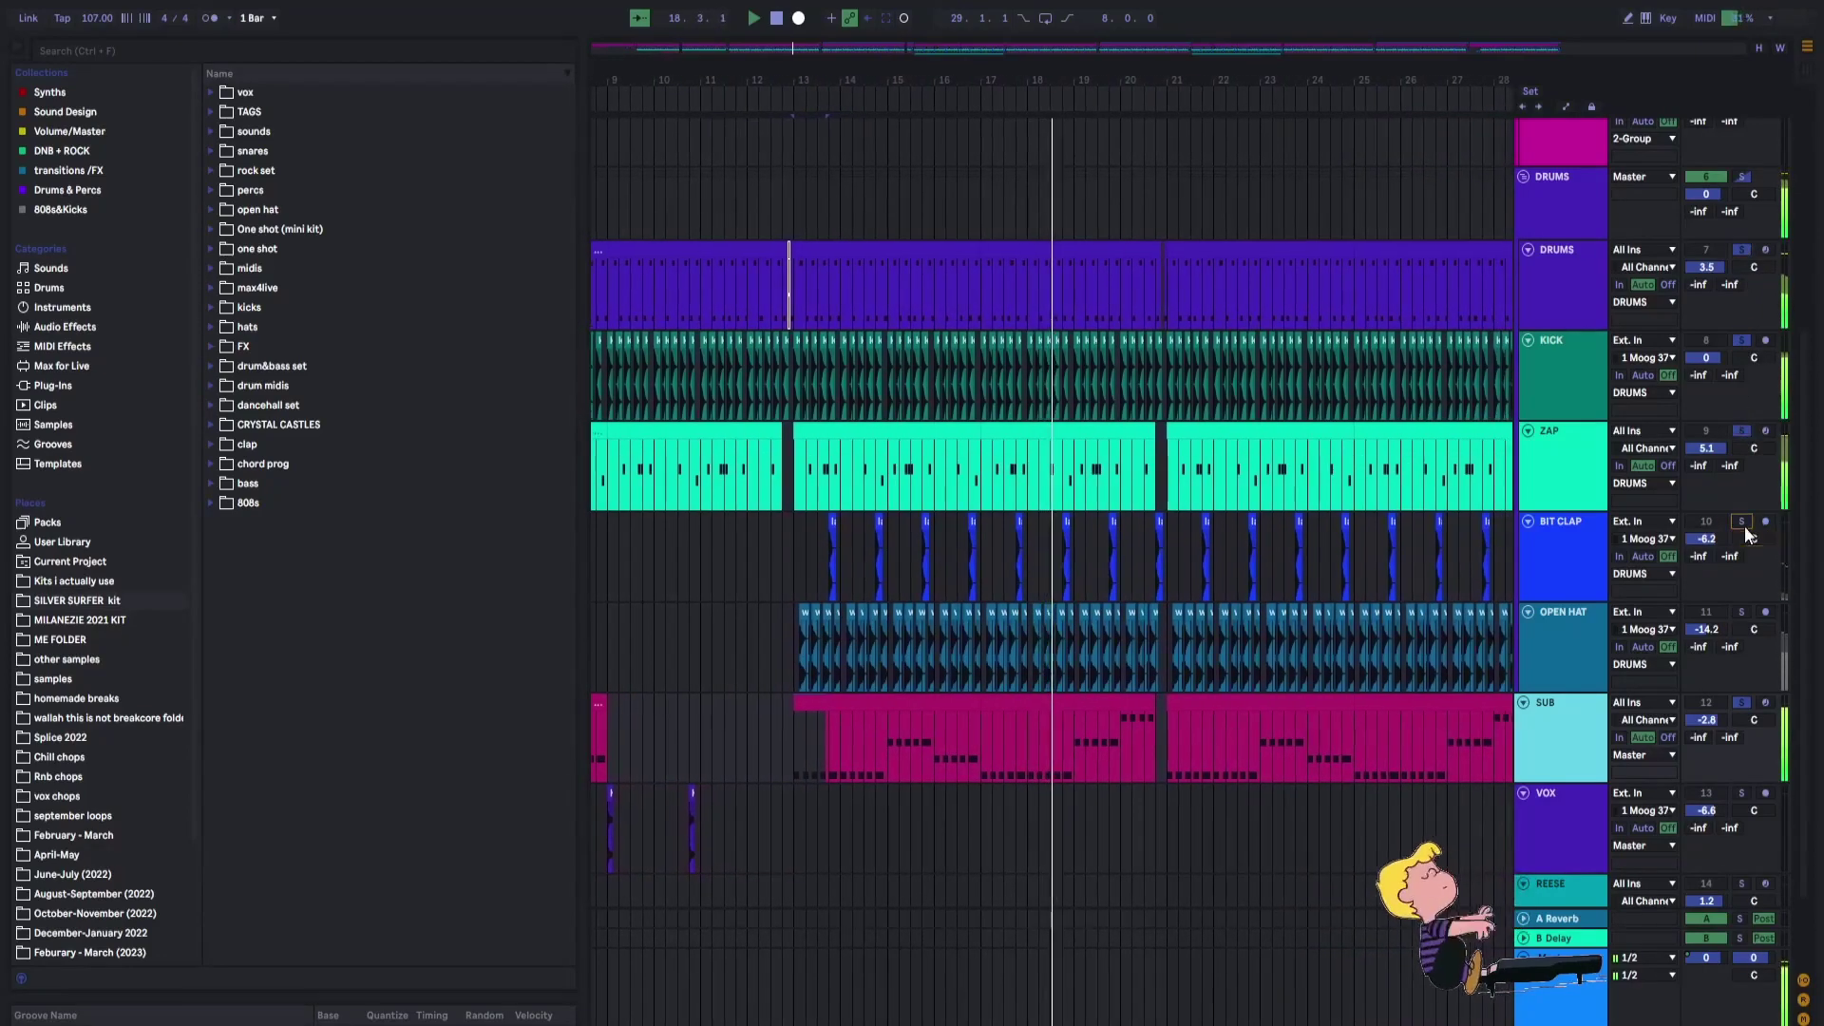
{"action": "left_click", "coordinate": [1741, 612]}
{"action": "scroll", "coordinate": [1166, 727], "scroll_direction": "down", "scroll_amount": 3}
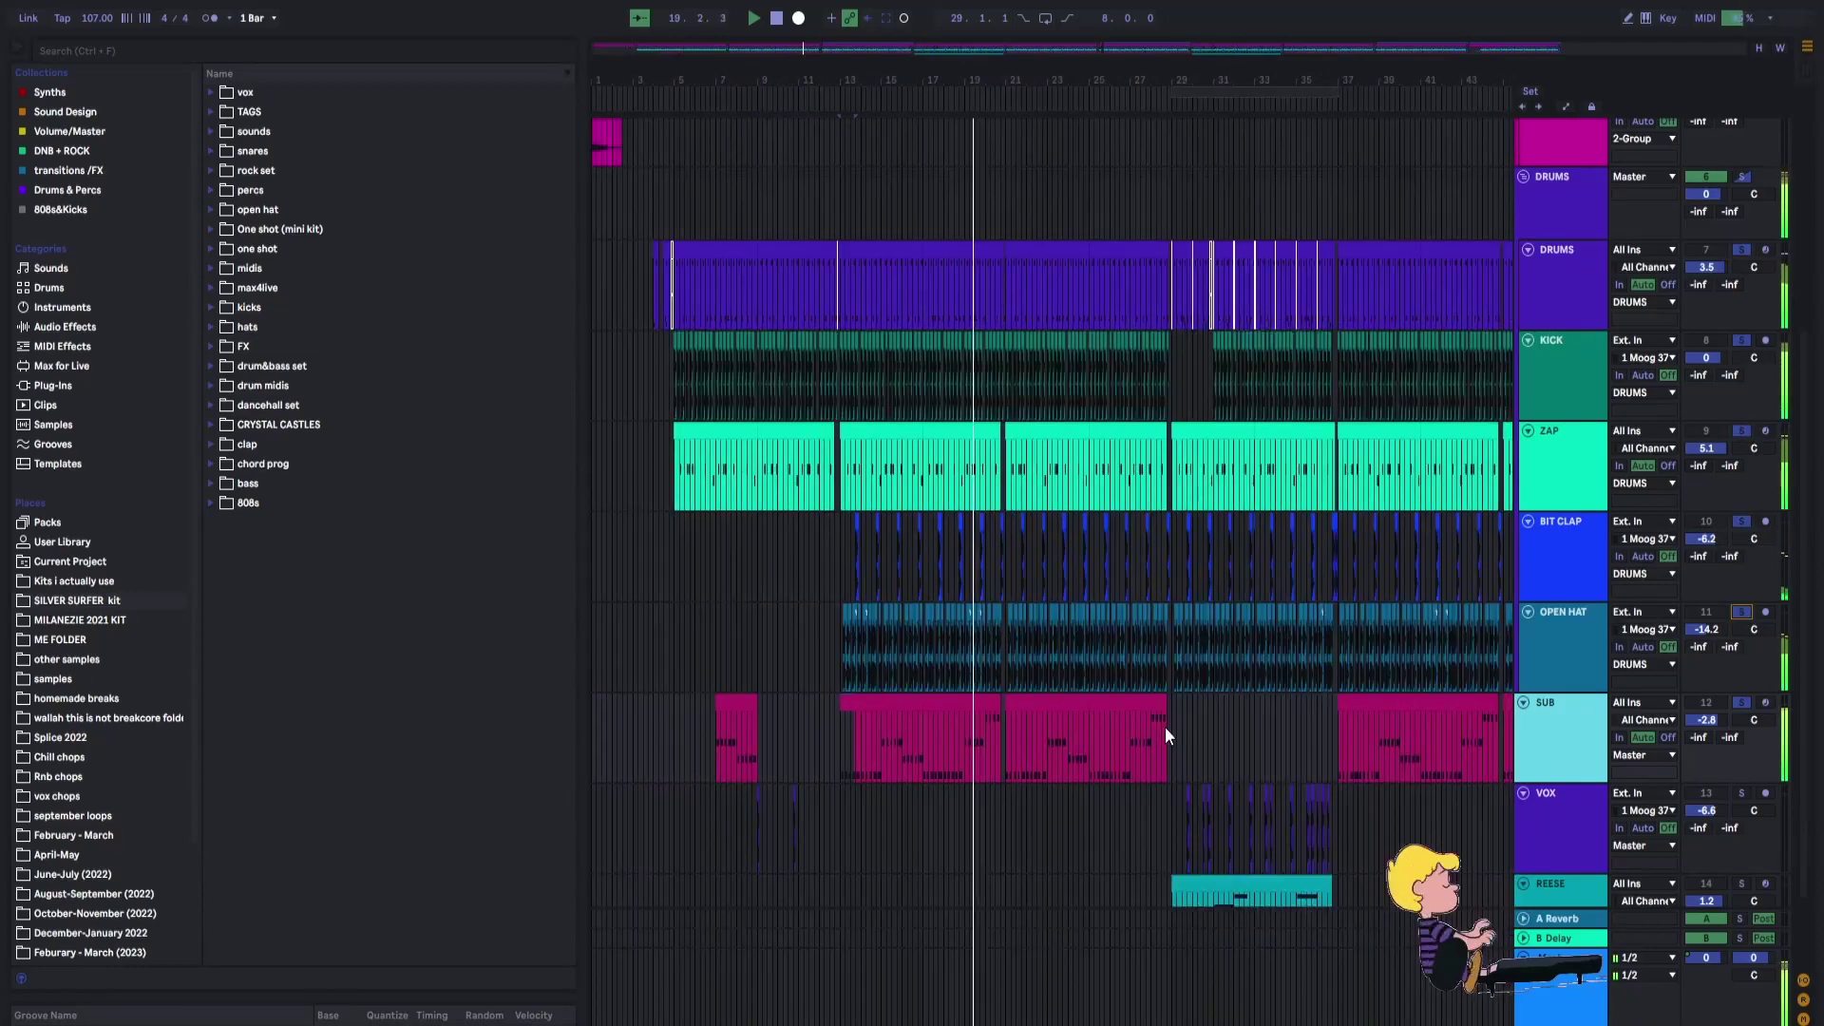
{"action": "left_click", "coordinate": [1269, 727]}
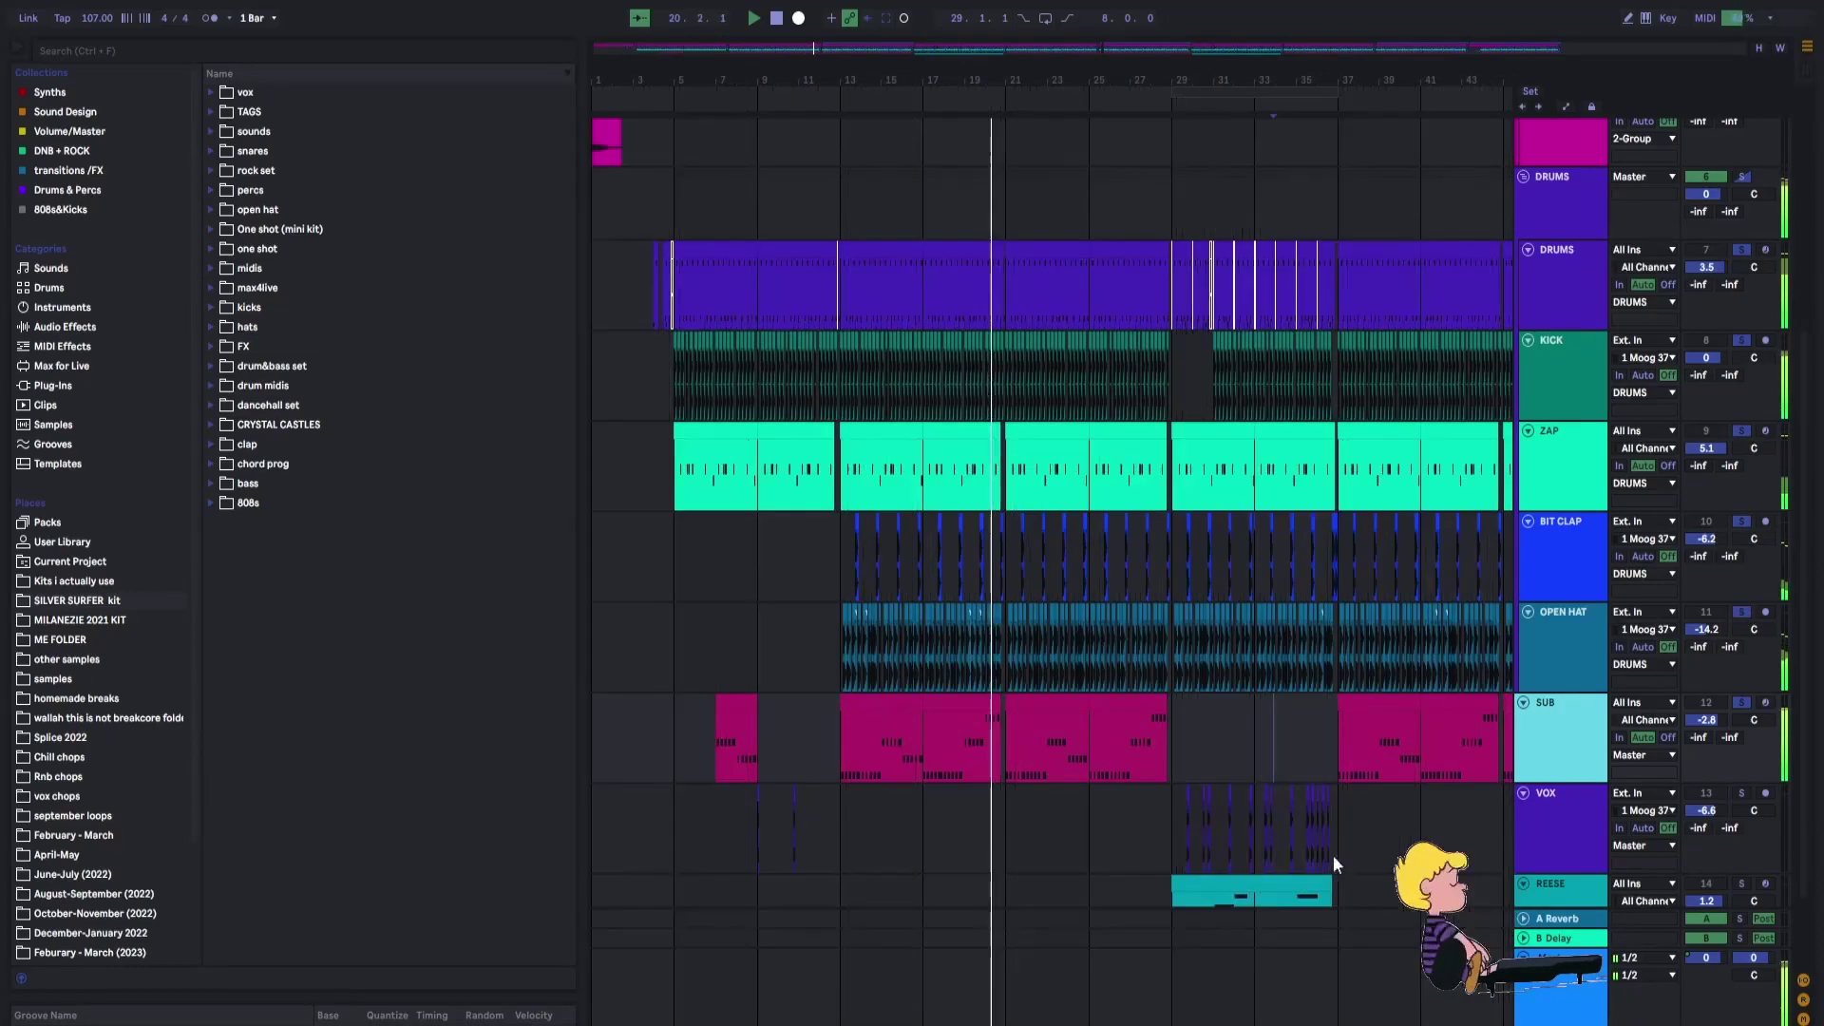
{"action": "scroll", "coordinate": [1259, 720], "scroll_direction": "down", "scroll_amount": 1}
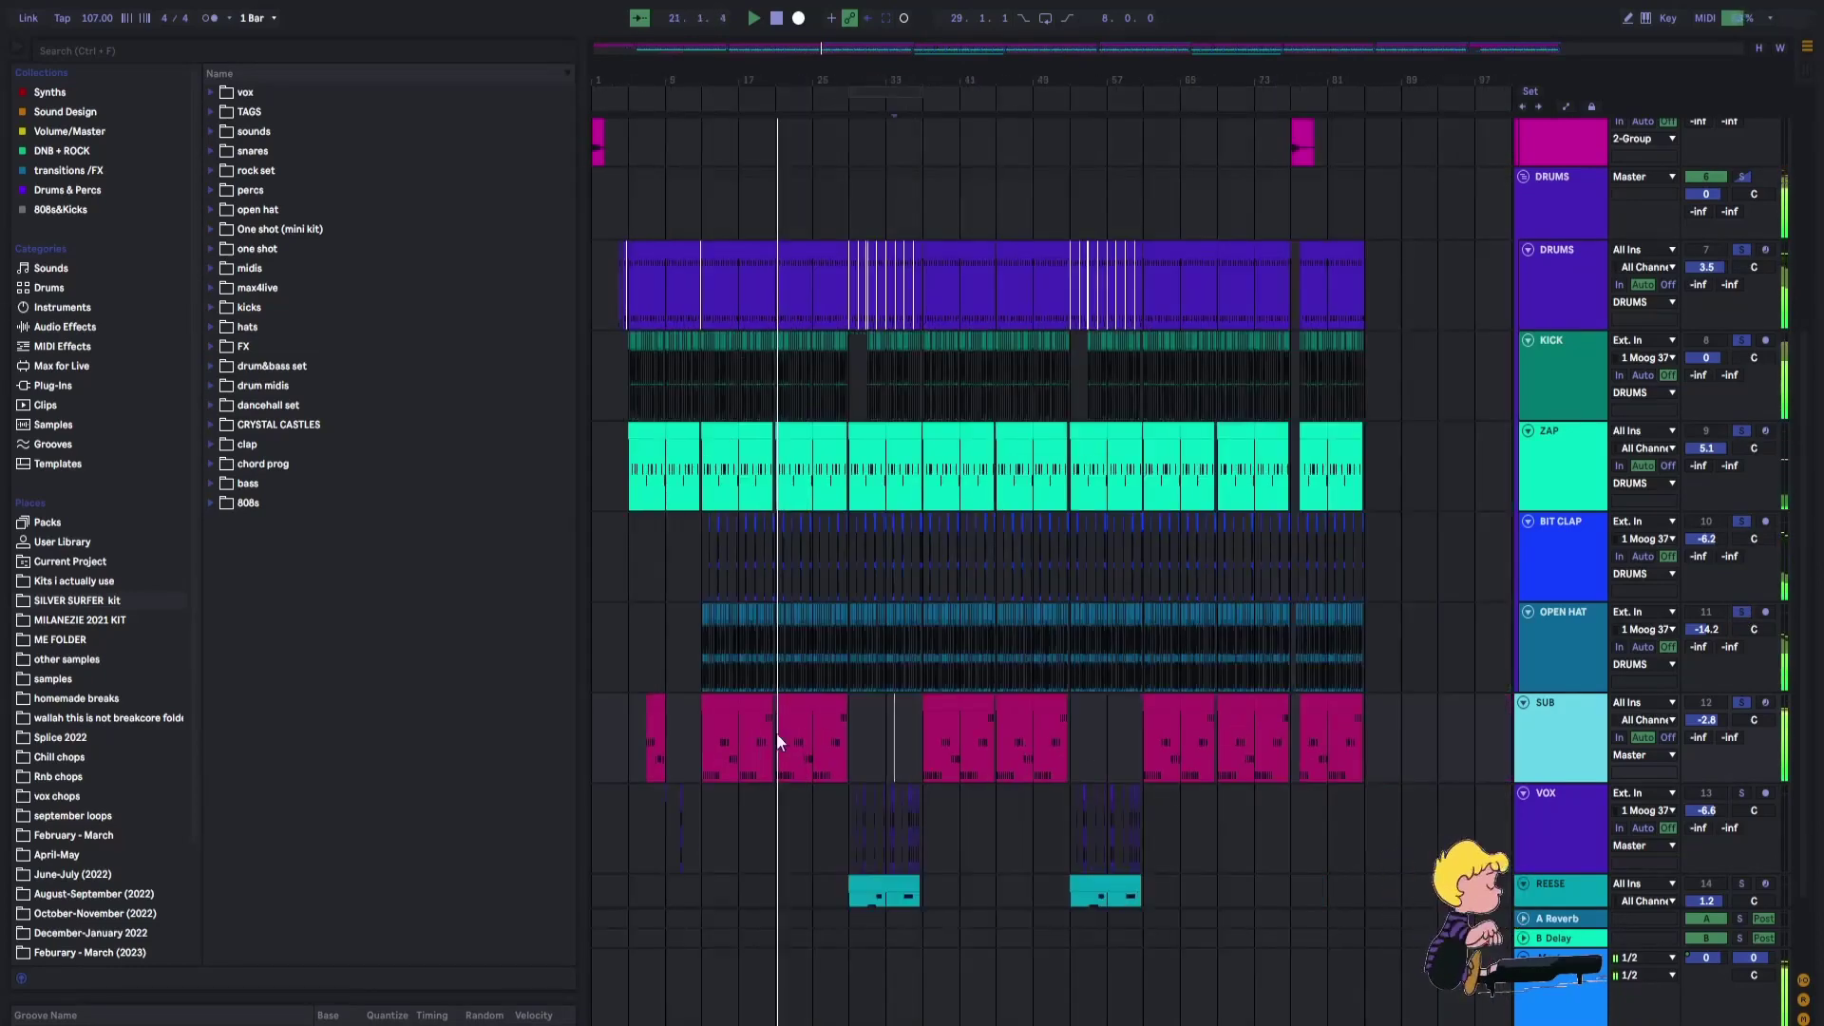
{"action": "scroll", "coordinate": [779, 732], "scroll_direction": "up", "scroll_amount": 1}
{"action": "scroll", "coordinate": [1226, 733], "scroll_direction": "down", "scroll_amount": 1}
{"action": "scroll", "coordinate": [805, 733], "scroll_direction": "up", "scroll_amount": 1}
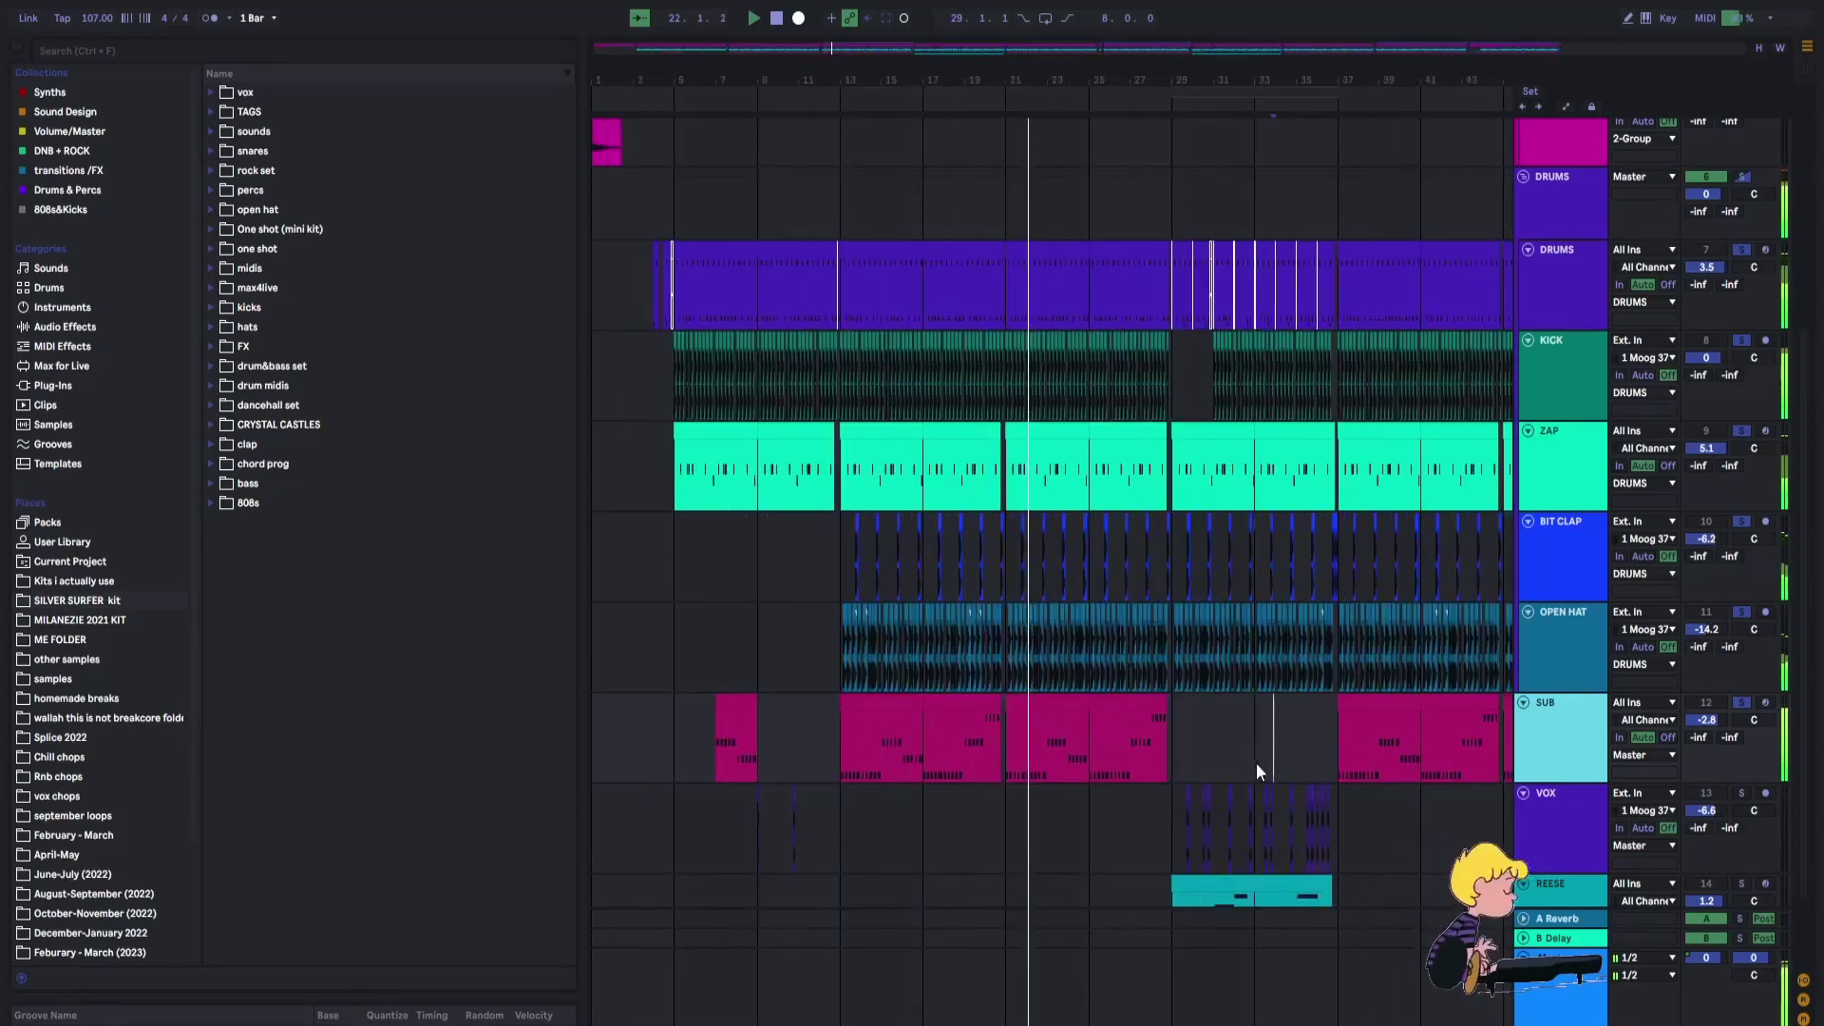
{"action": "left_click", "coordinate": [1305, 762]}
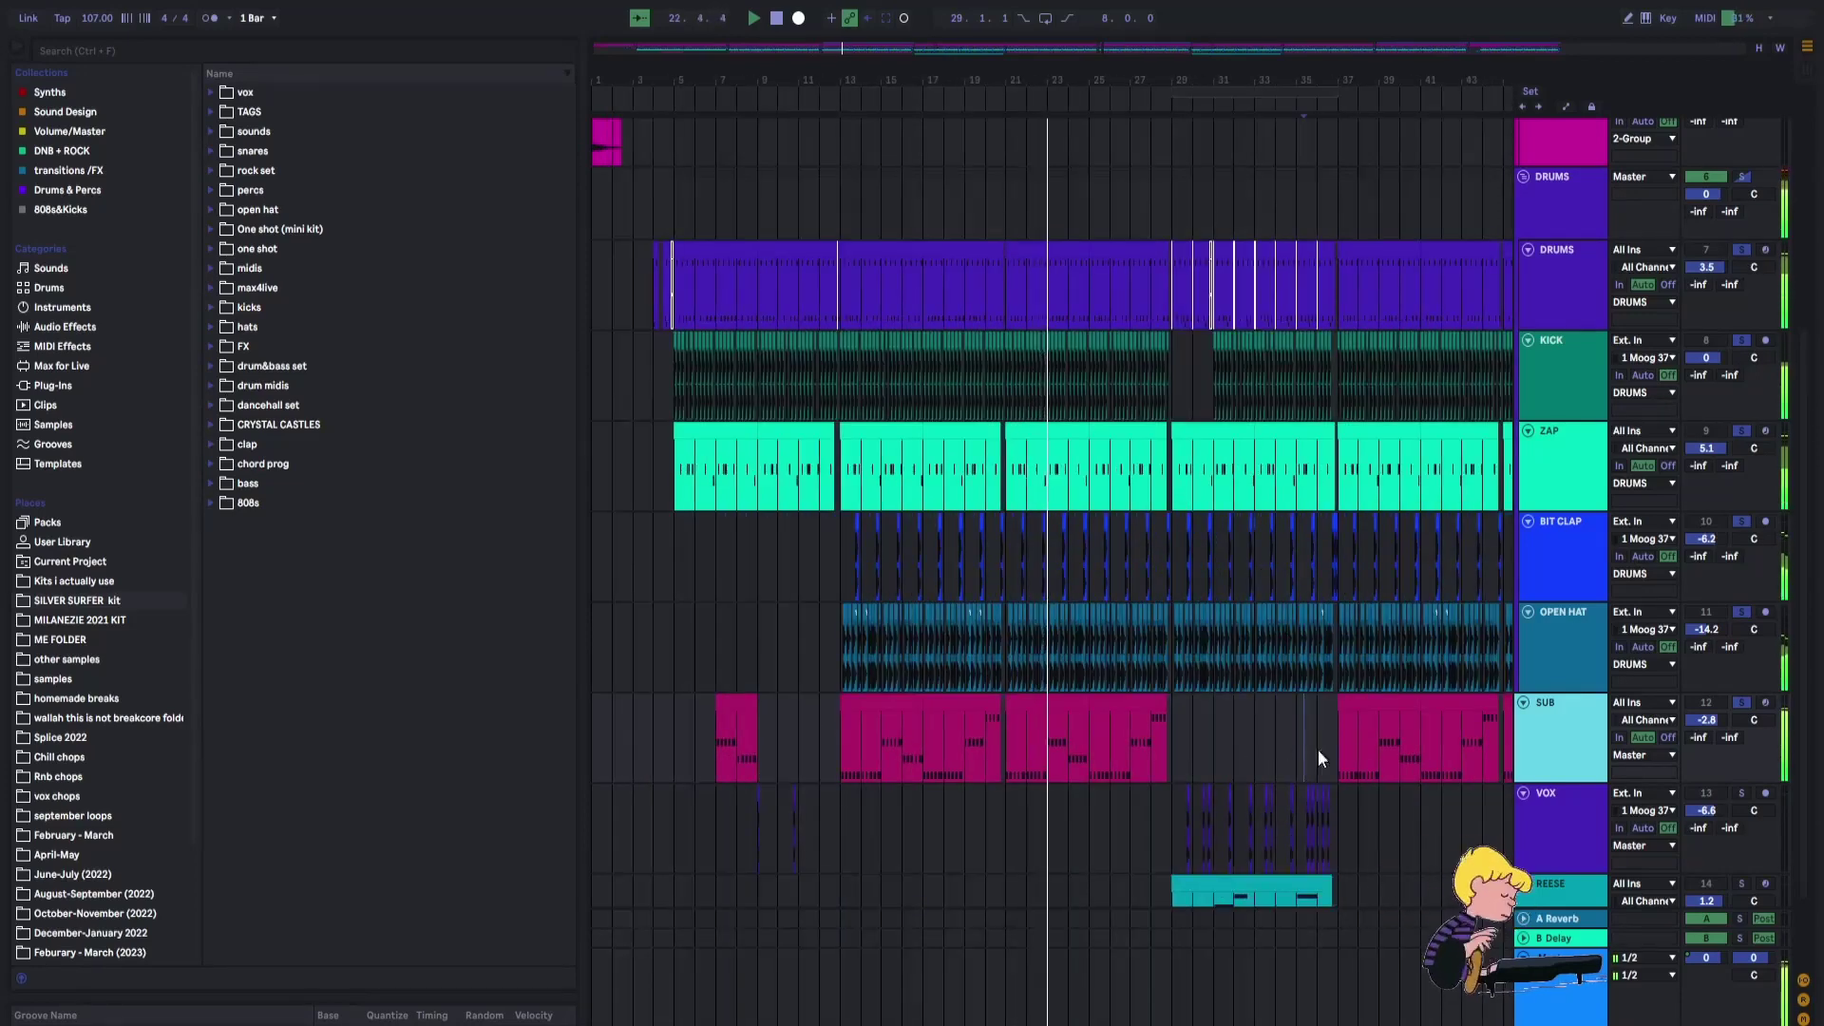
{"action": "scroll", "coordinate": [1377, 755], "scroll_direction": "down", "scroll_amount": 3}
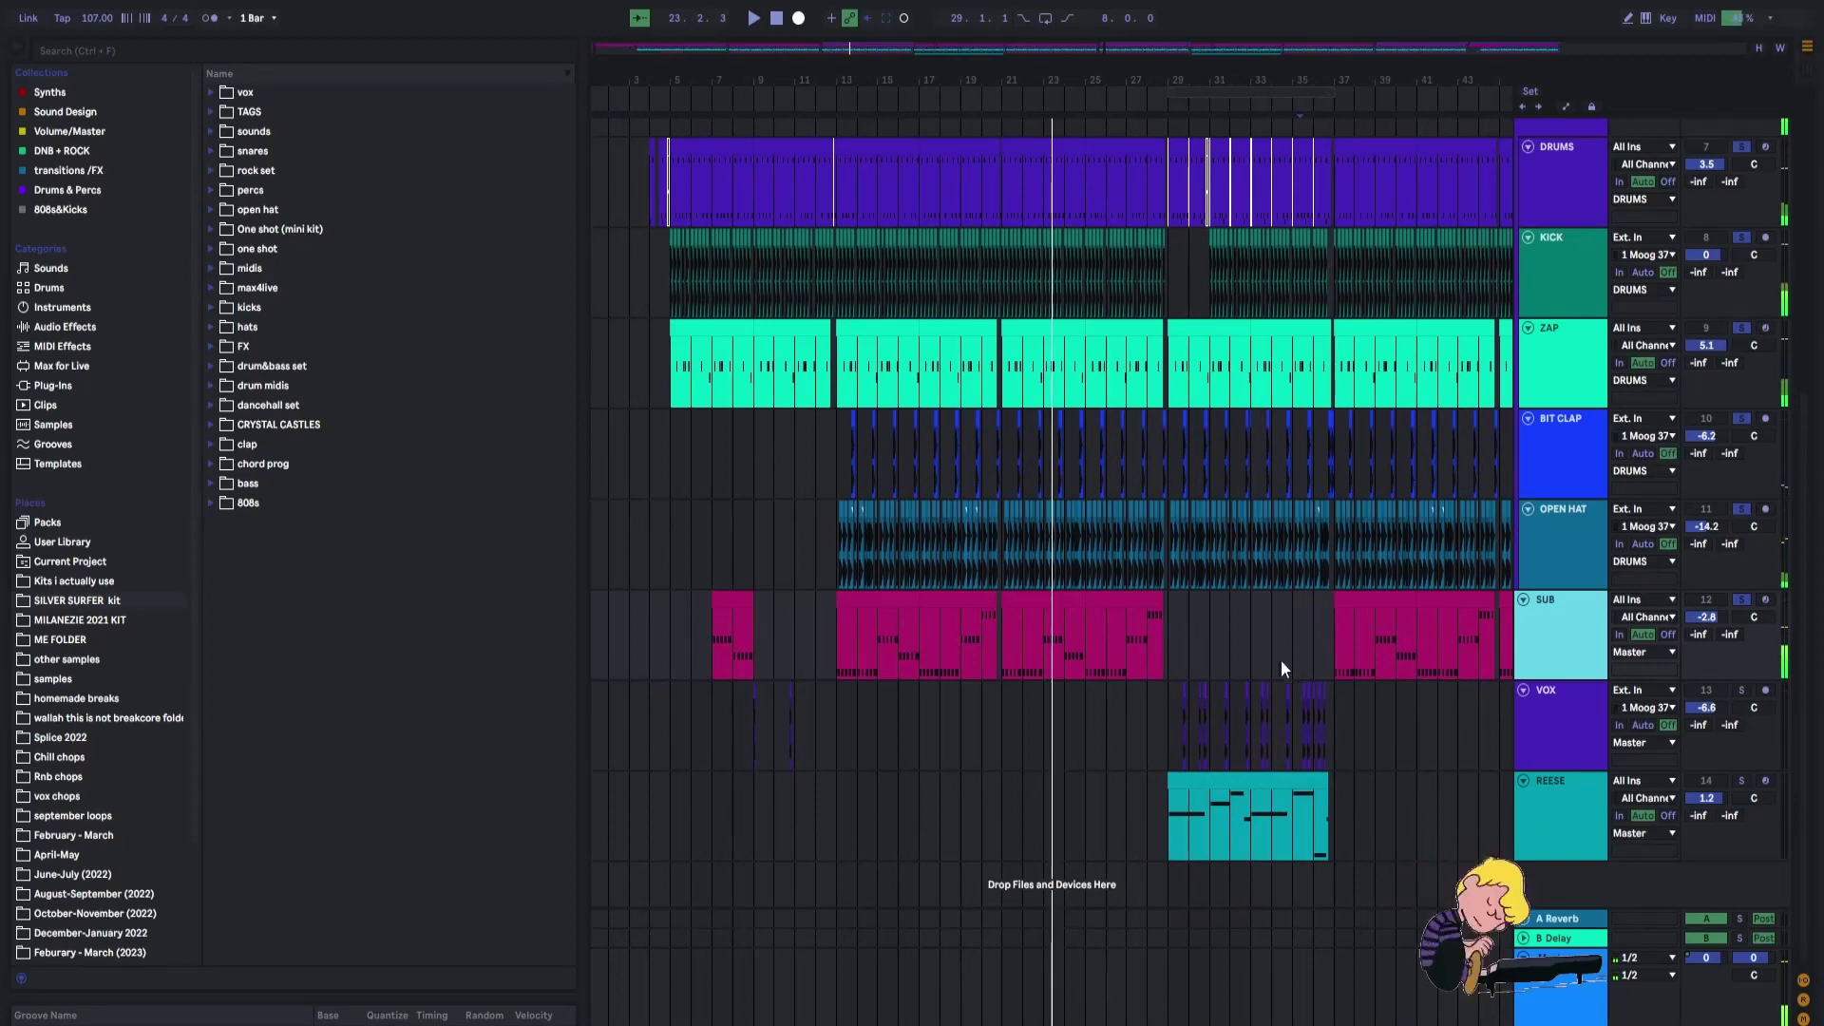
Unsolo every track, play the arrangement, and zoom out to the whole song.
{"action": "scroll", "coordinate": [1360, 664], "scroll_direction": "up", "scroll_amount": 3, "text": "ctrl"}
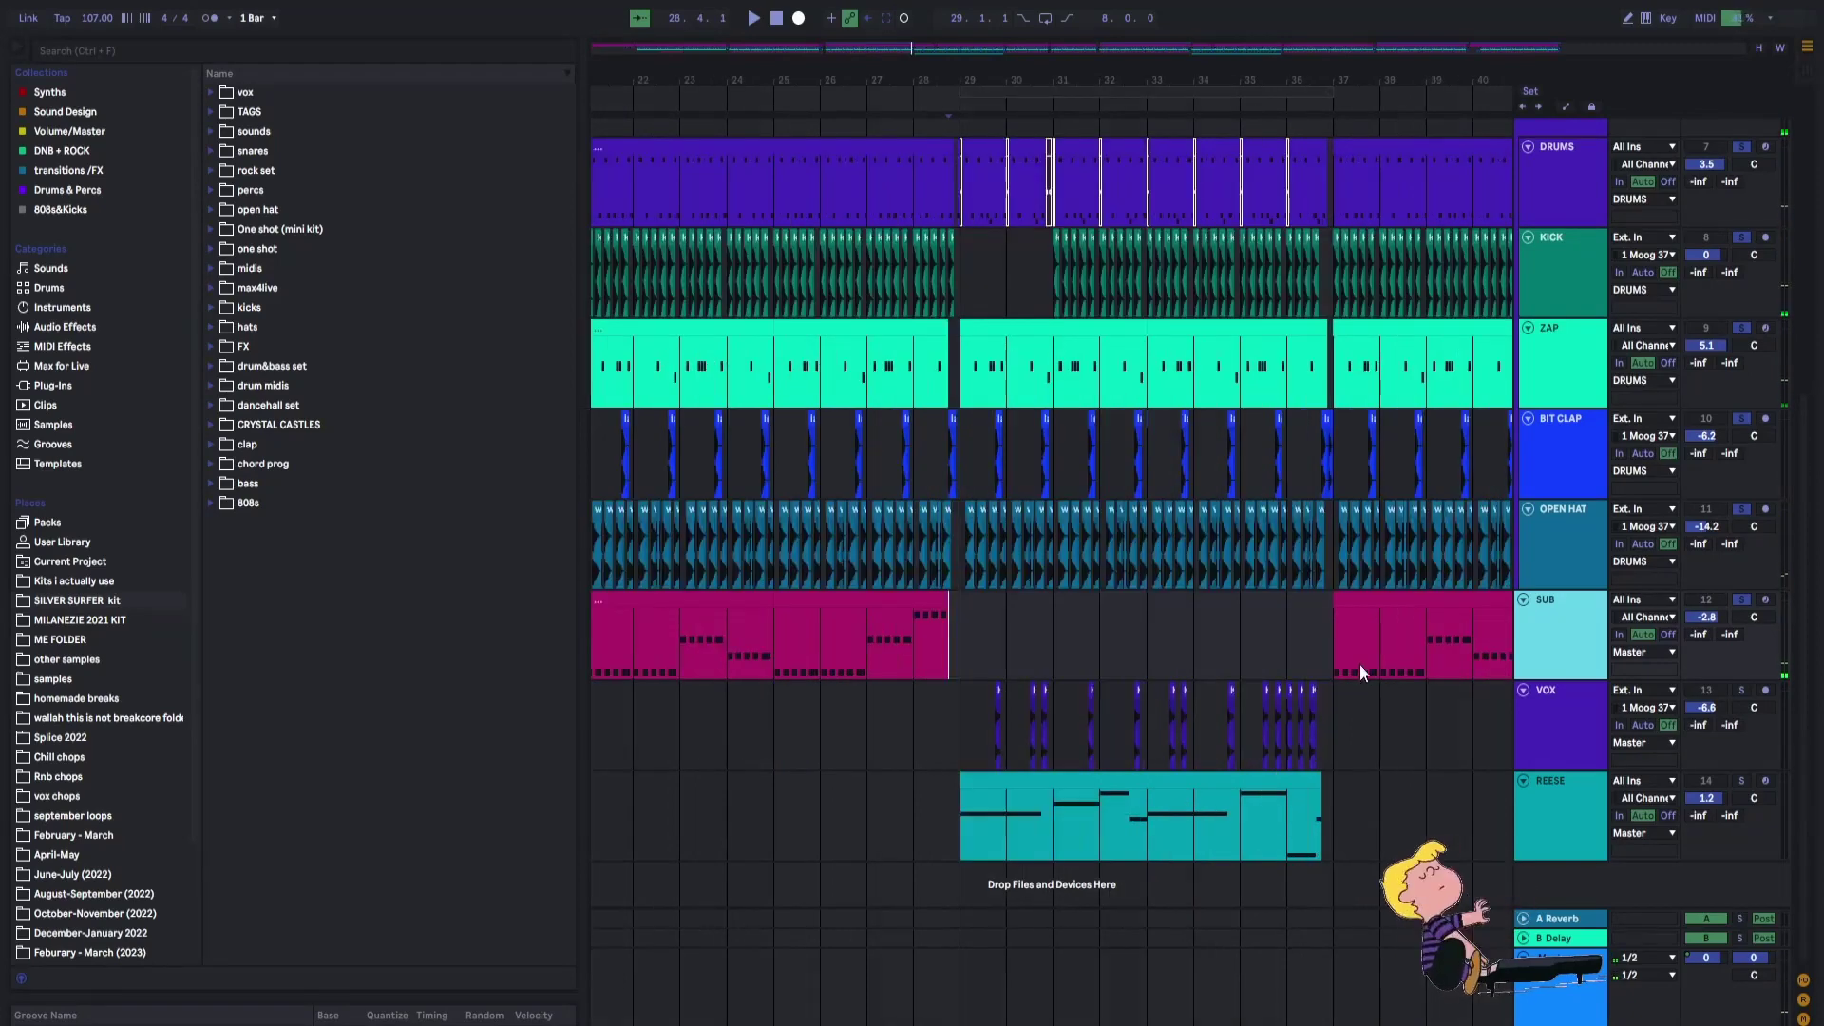
{"action": "double_click", "coordinate": [1748, 781]}
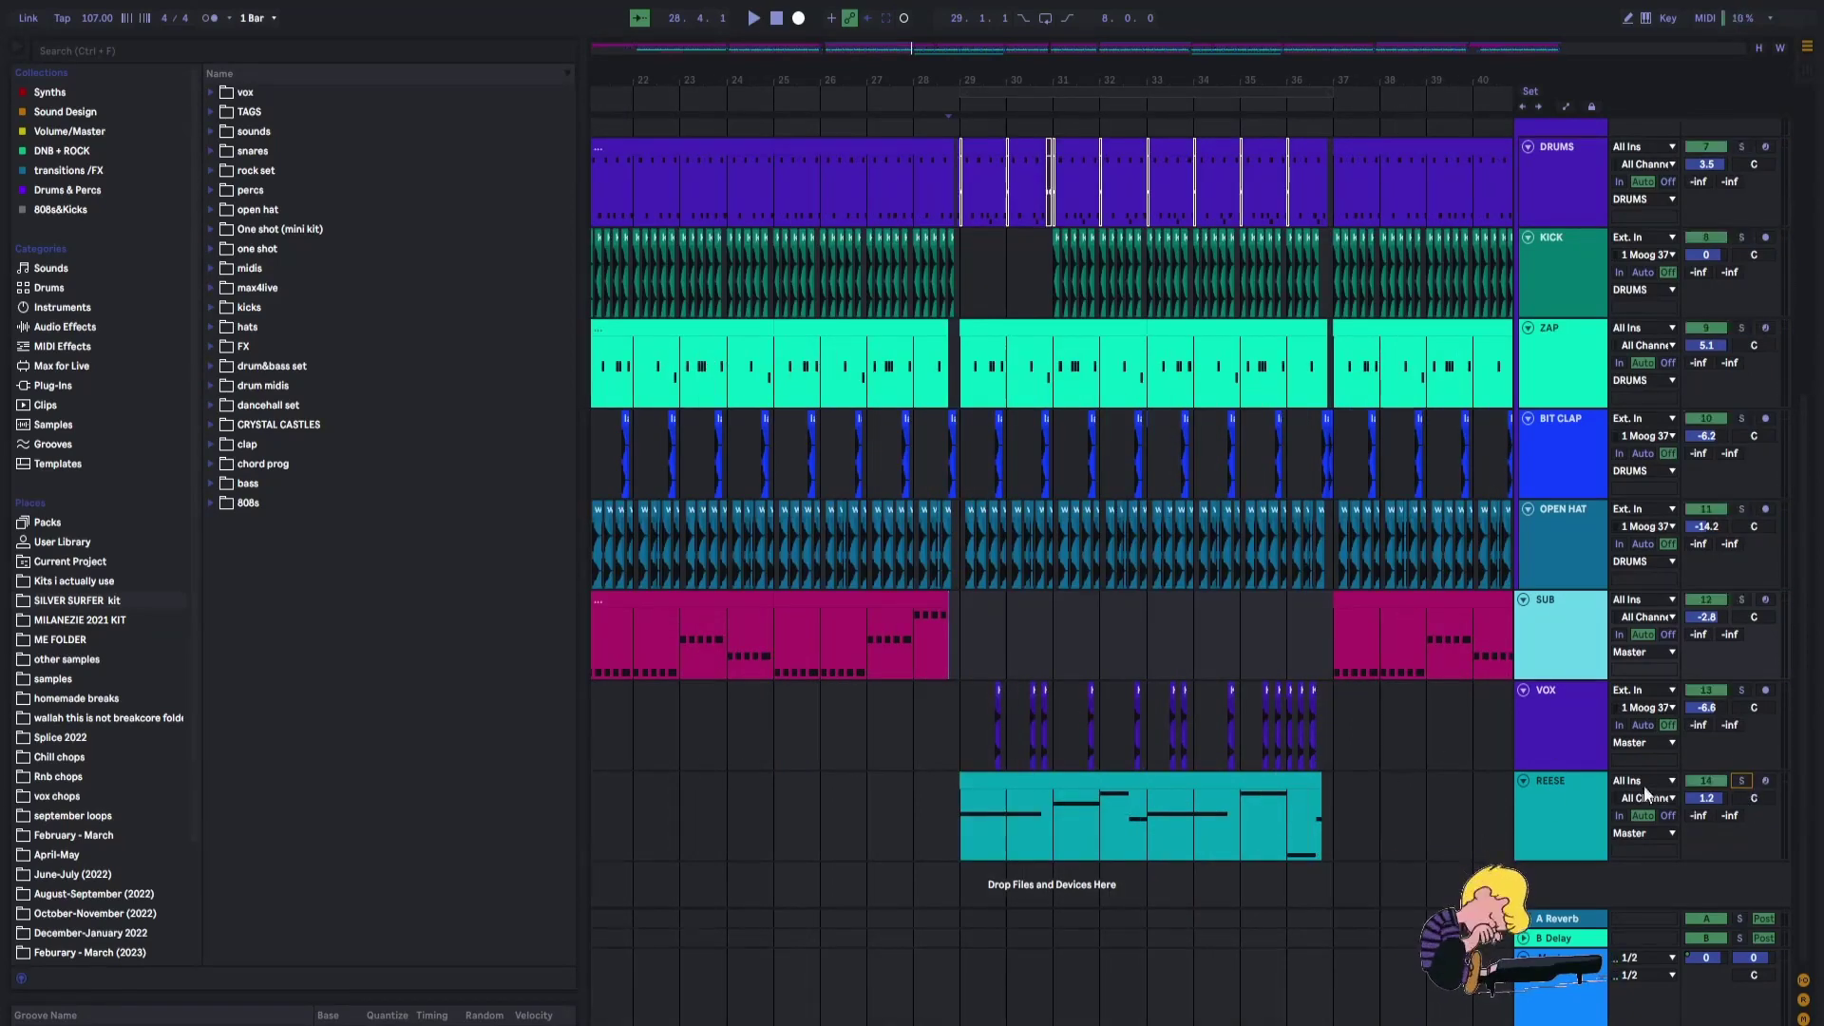
{"action": "key", "text": "space"}
{"action": "scroll", "coordinate": [1204, 729], "scroll_direction": "up", "scroll_amount": 5, "text": "ctrl"}
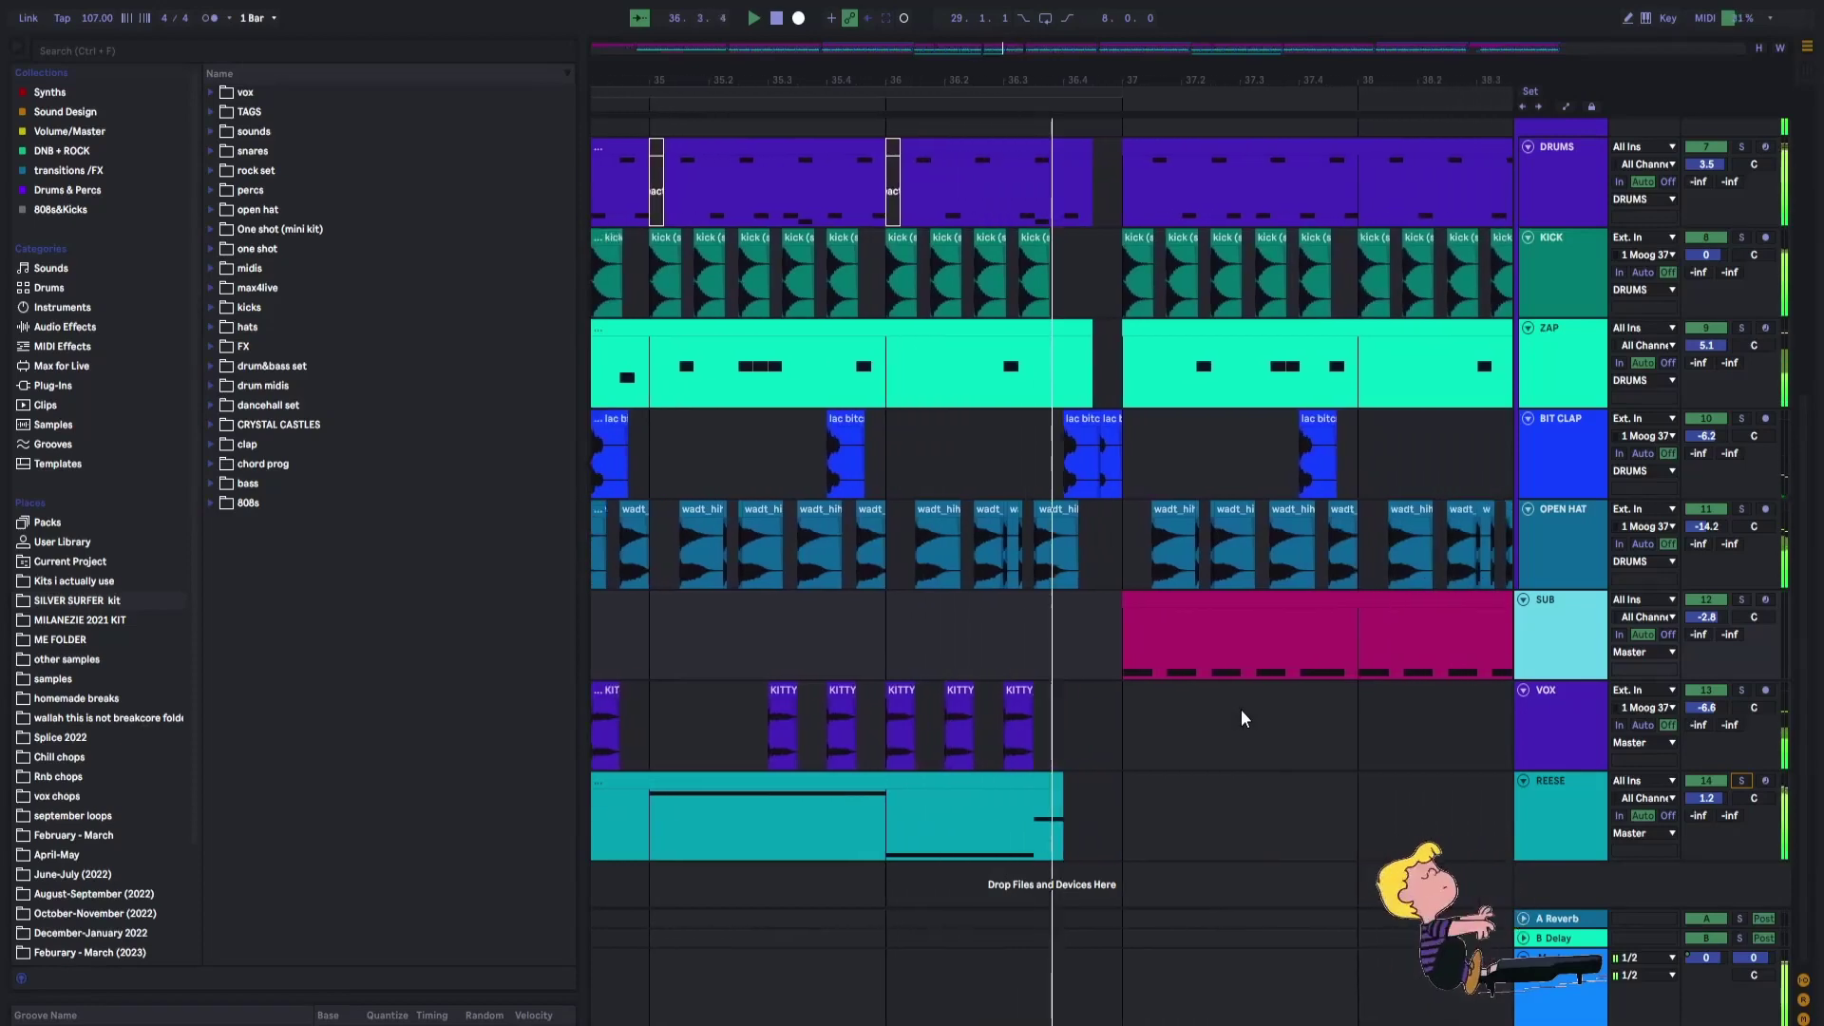
{"action": "key", "text": "w"}
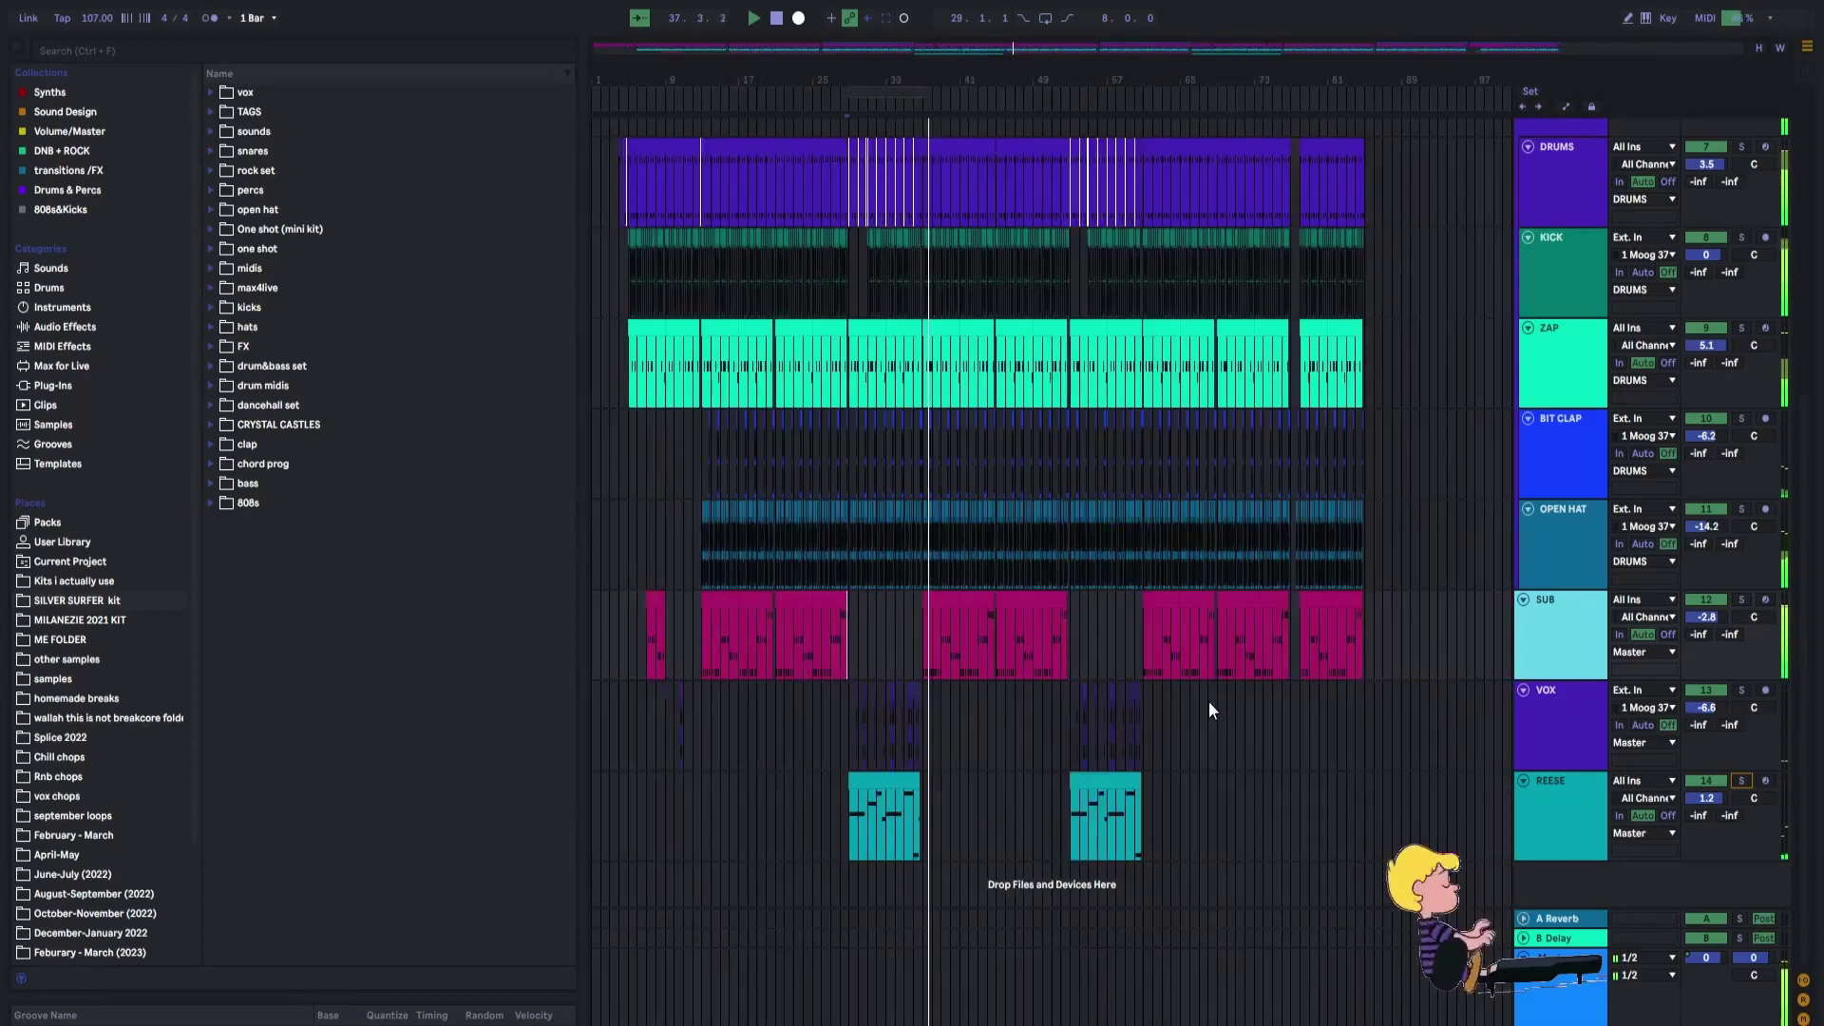
{"action": "scroll", "coordinate": [1069, 788], "scroll_direction": "up", "scroll_amount": 8}
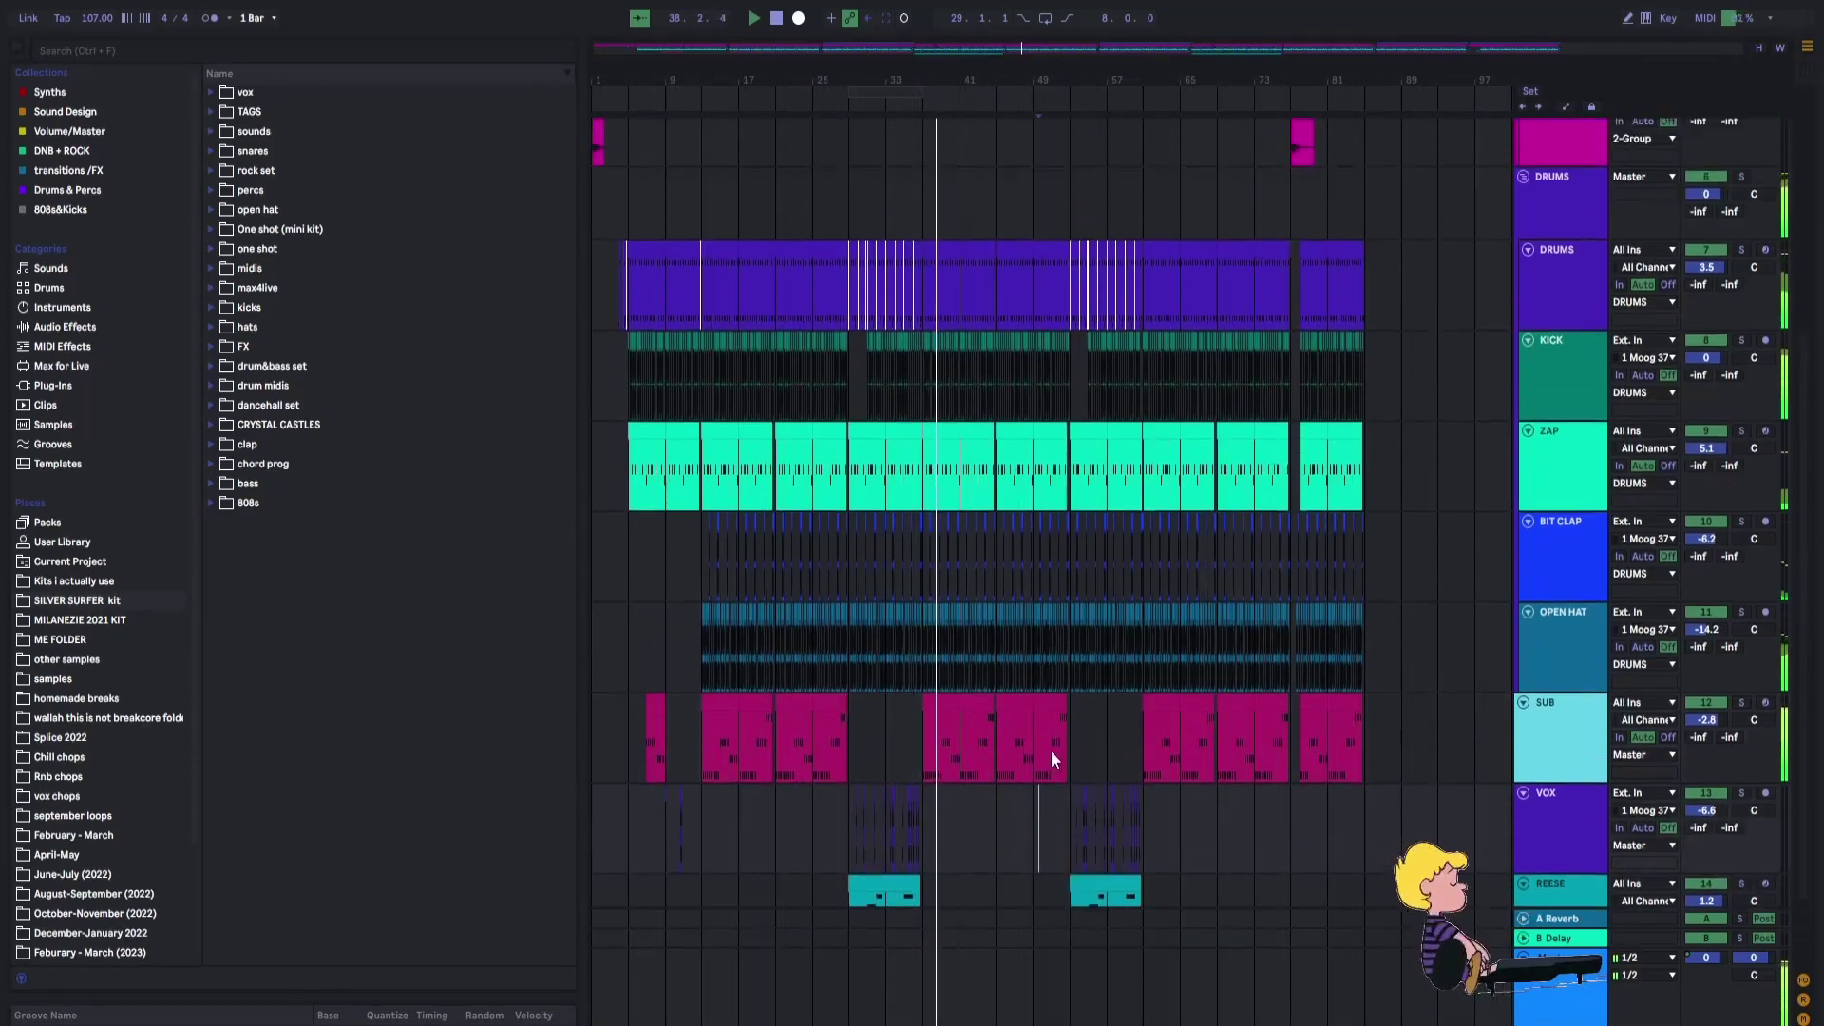
{"action": "scroll", "coordinate": [1040, 729], "scroll_direction": "up", "scroll_amount": 3}
{"action": "scroll", "coordinate": [1039, 727], "scroll_direction": "down", "scroll_amount": 5}
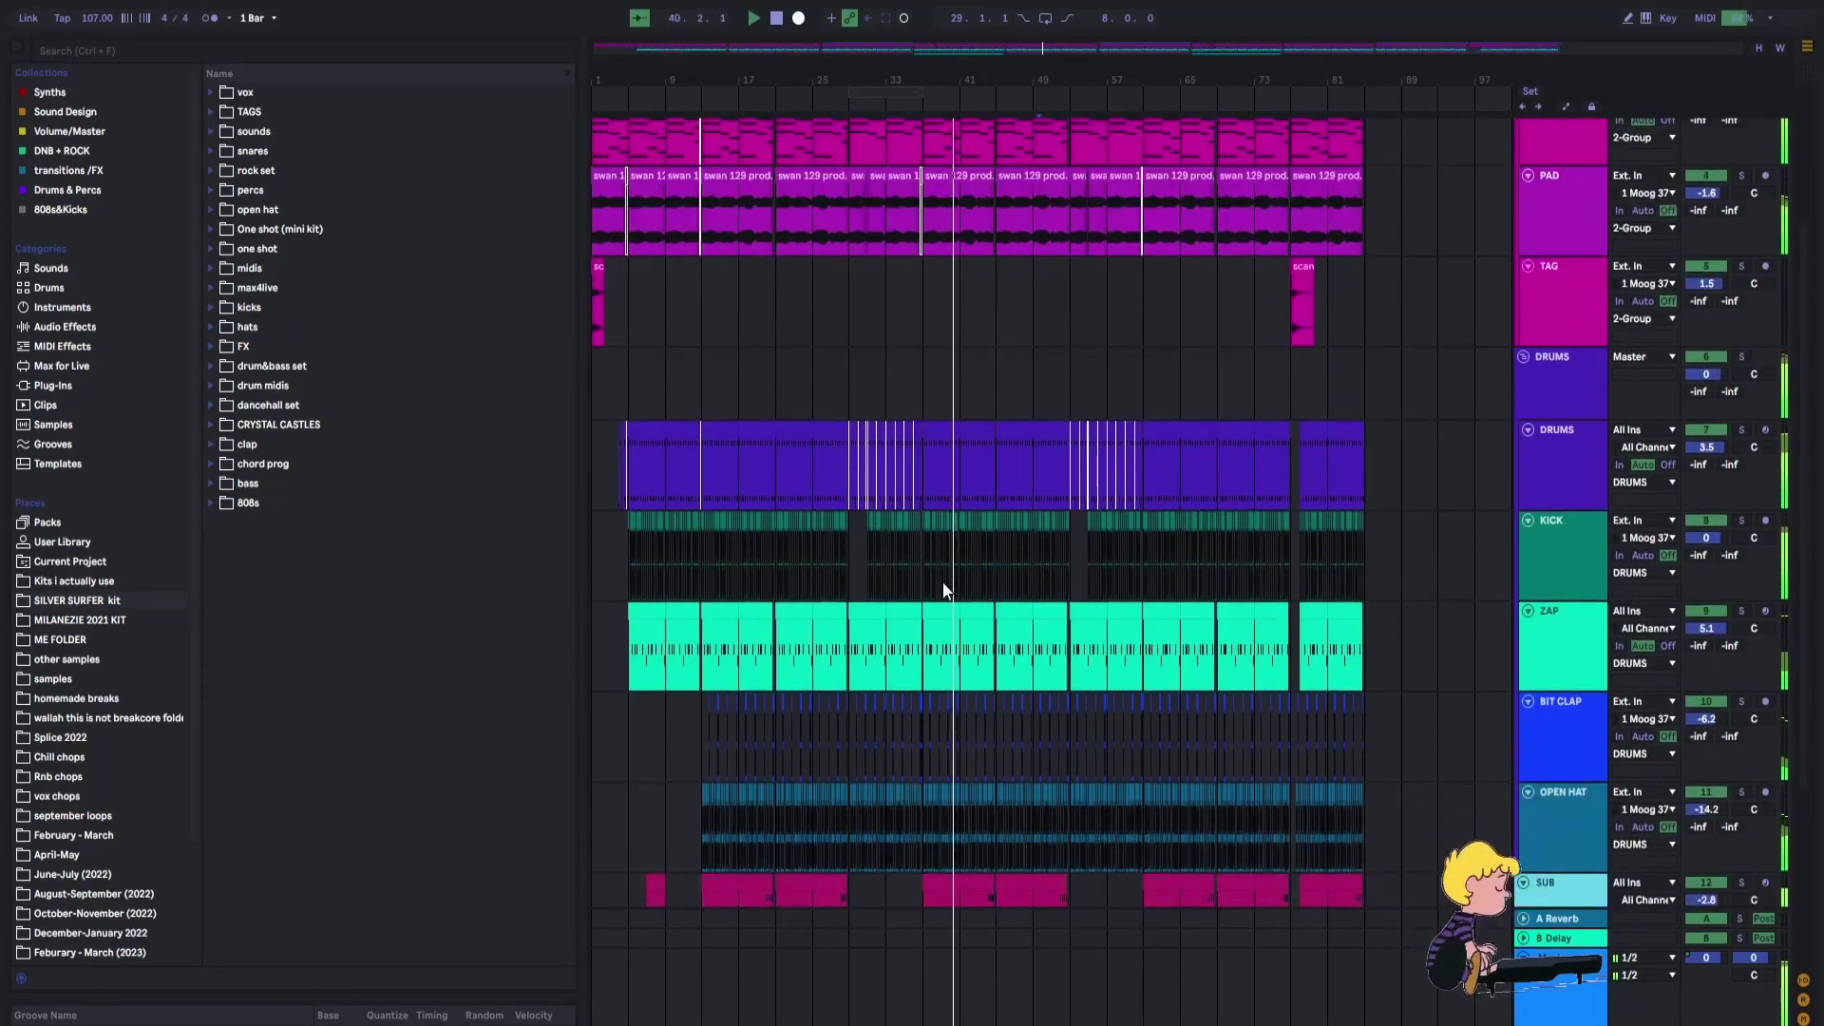
Mark positions in the TAG and then the LEAD track lanes.
{"action": "scroll", "coordinate": [955, 591], "scroll_direction": "up", "scroll_amount": 5}
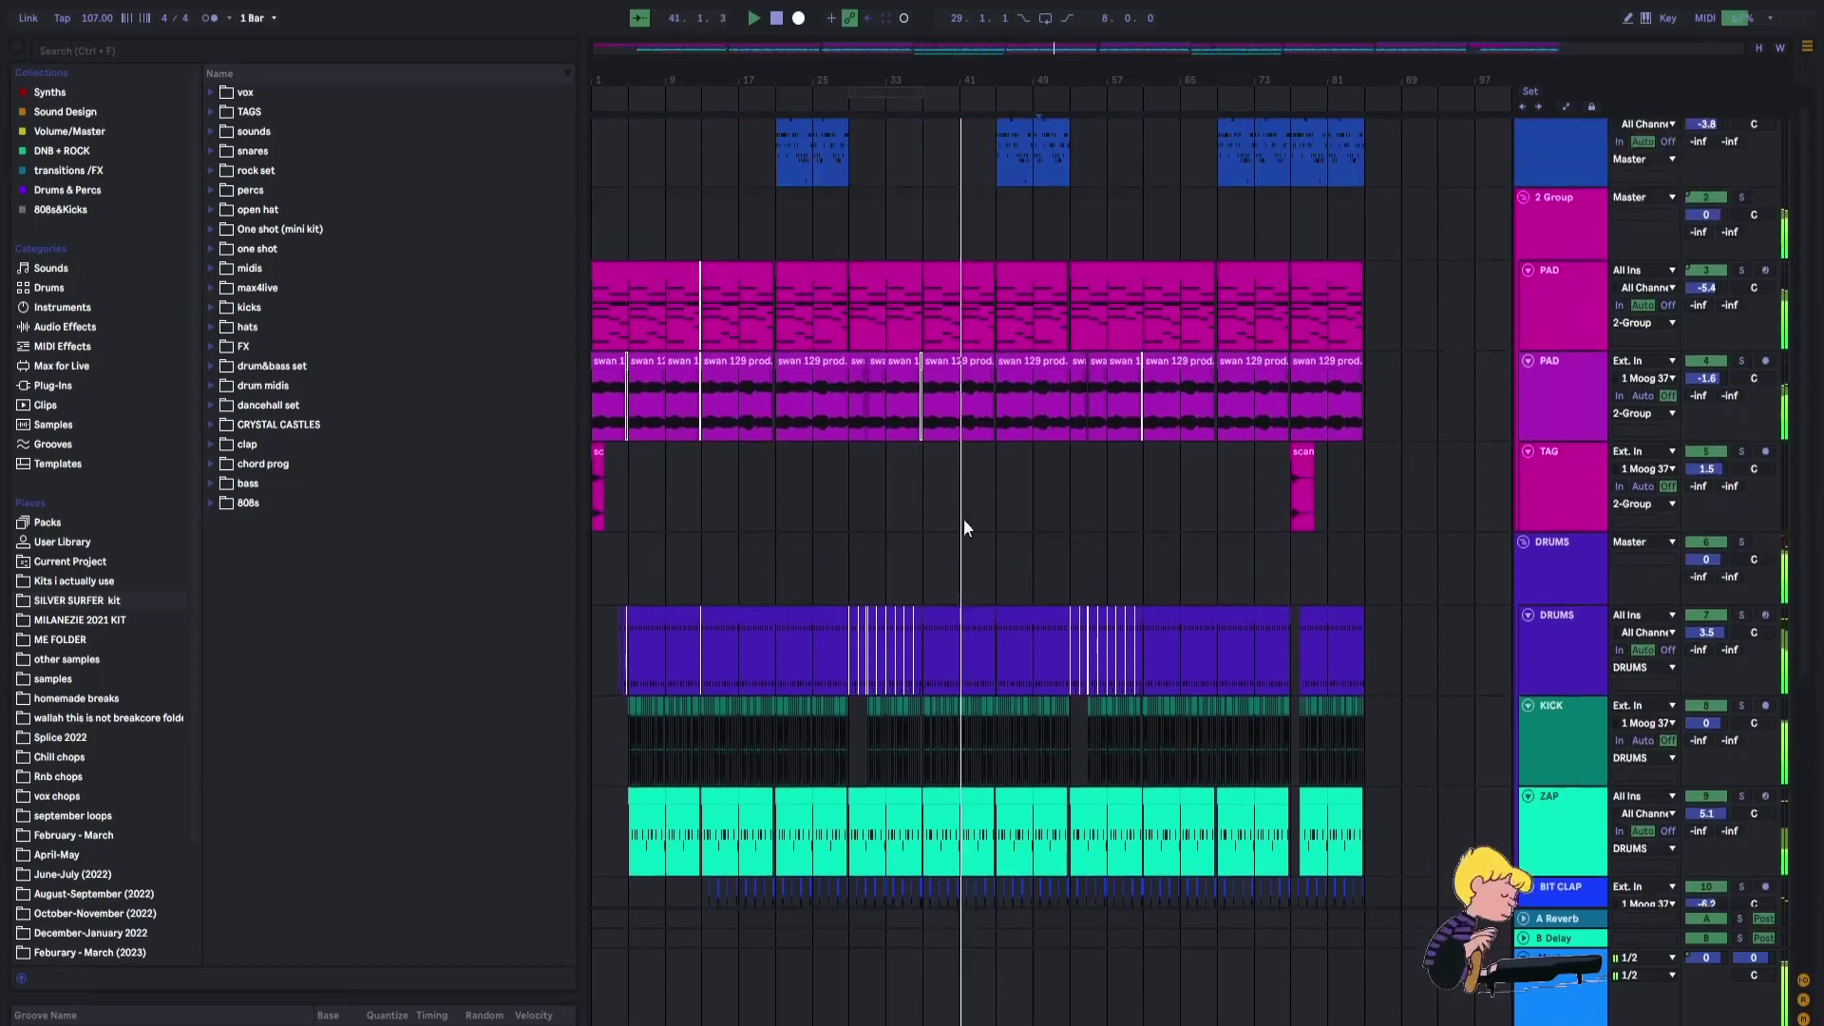
{"action": "left_click", "coordinate": [1034, 534]}
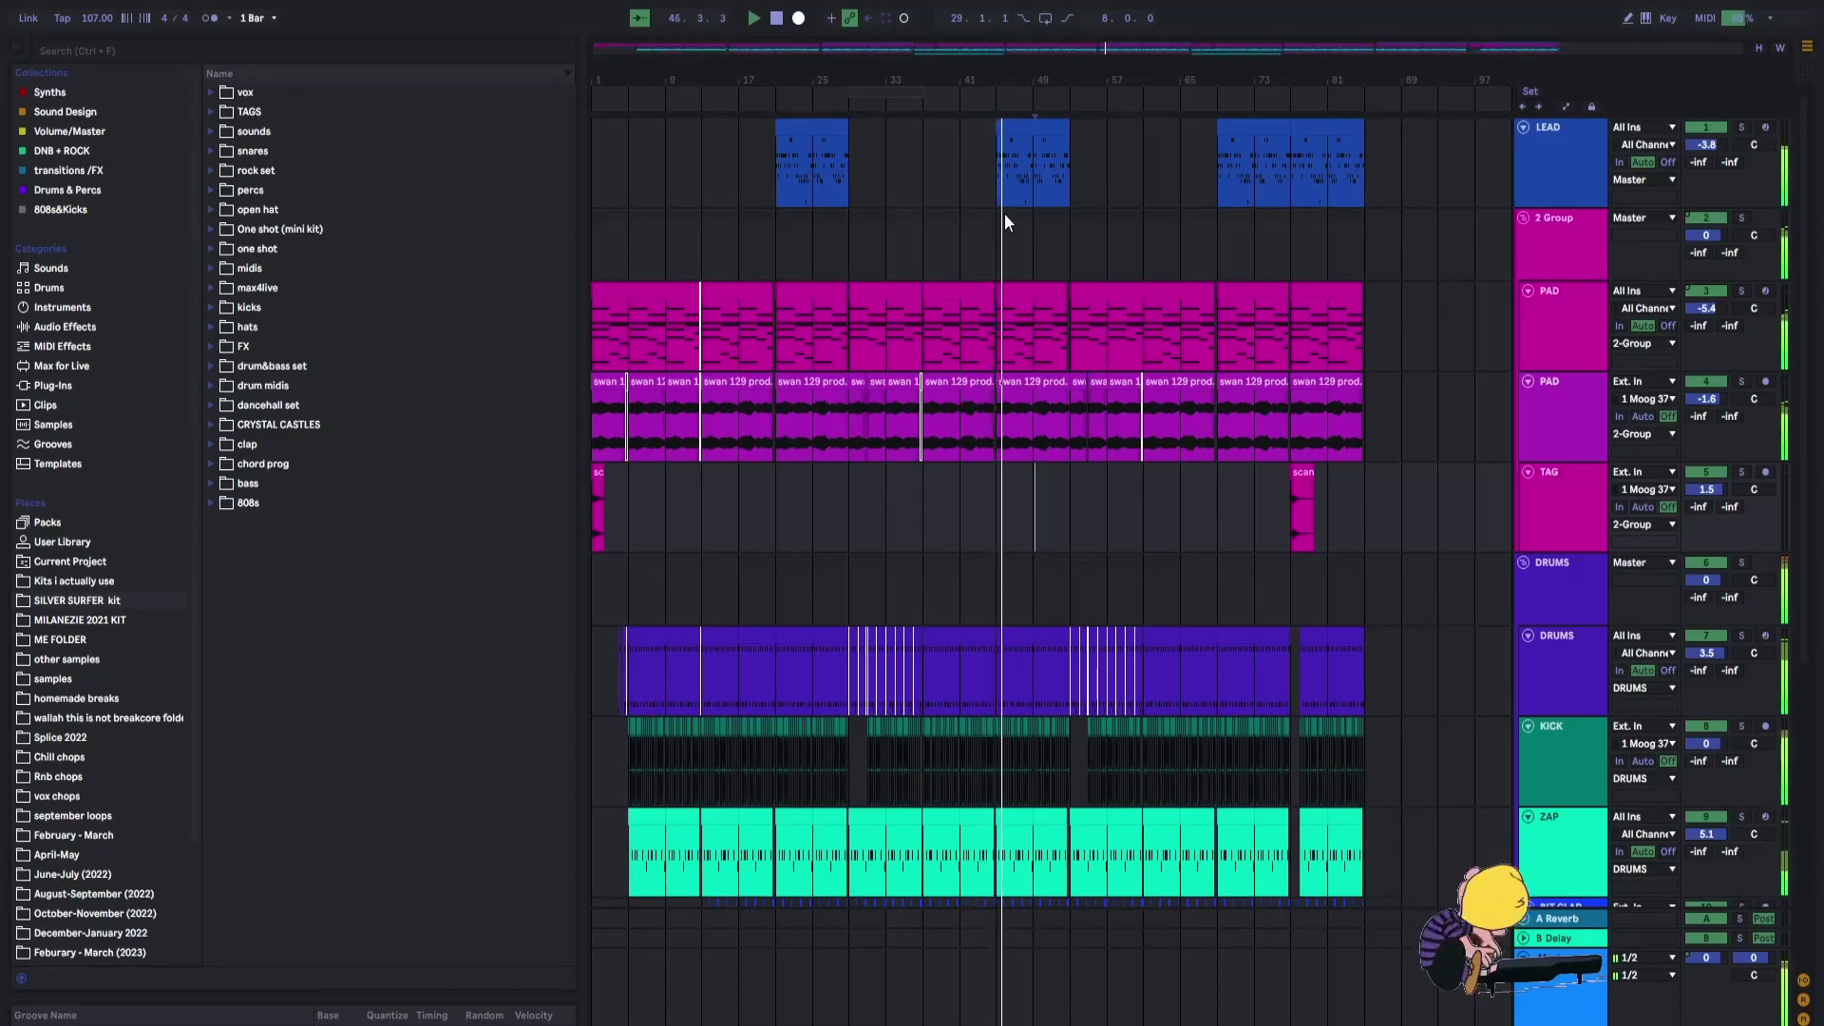
{"action": "left_click", "coordinate": [964, 203]}
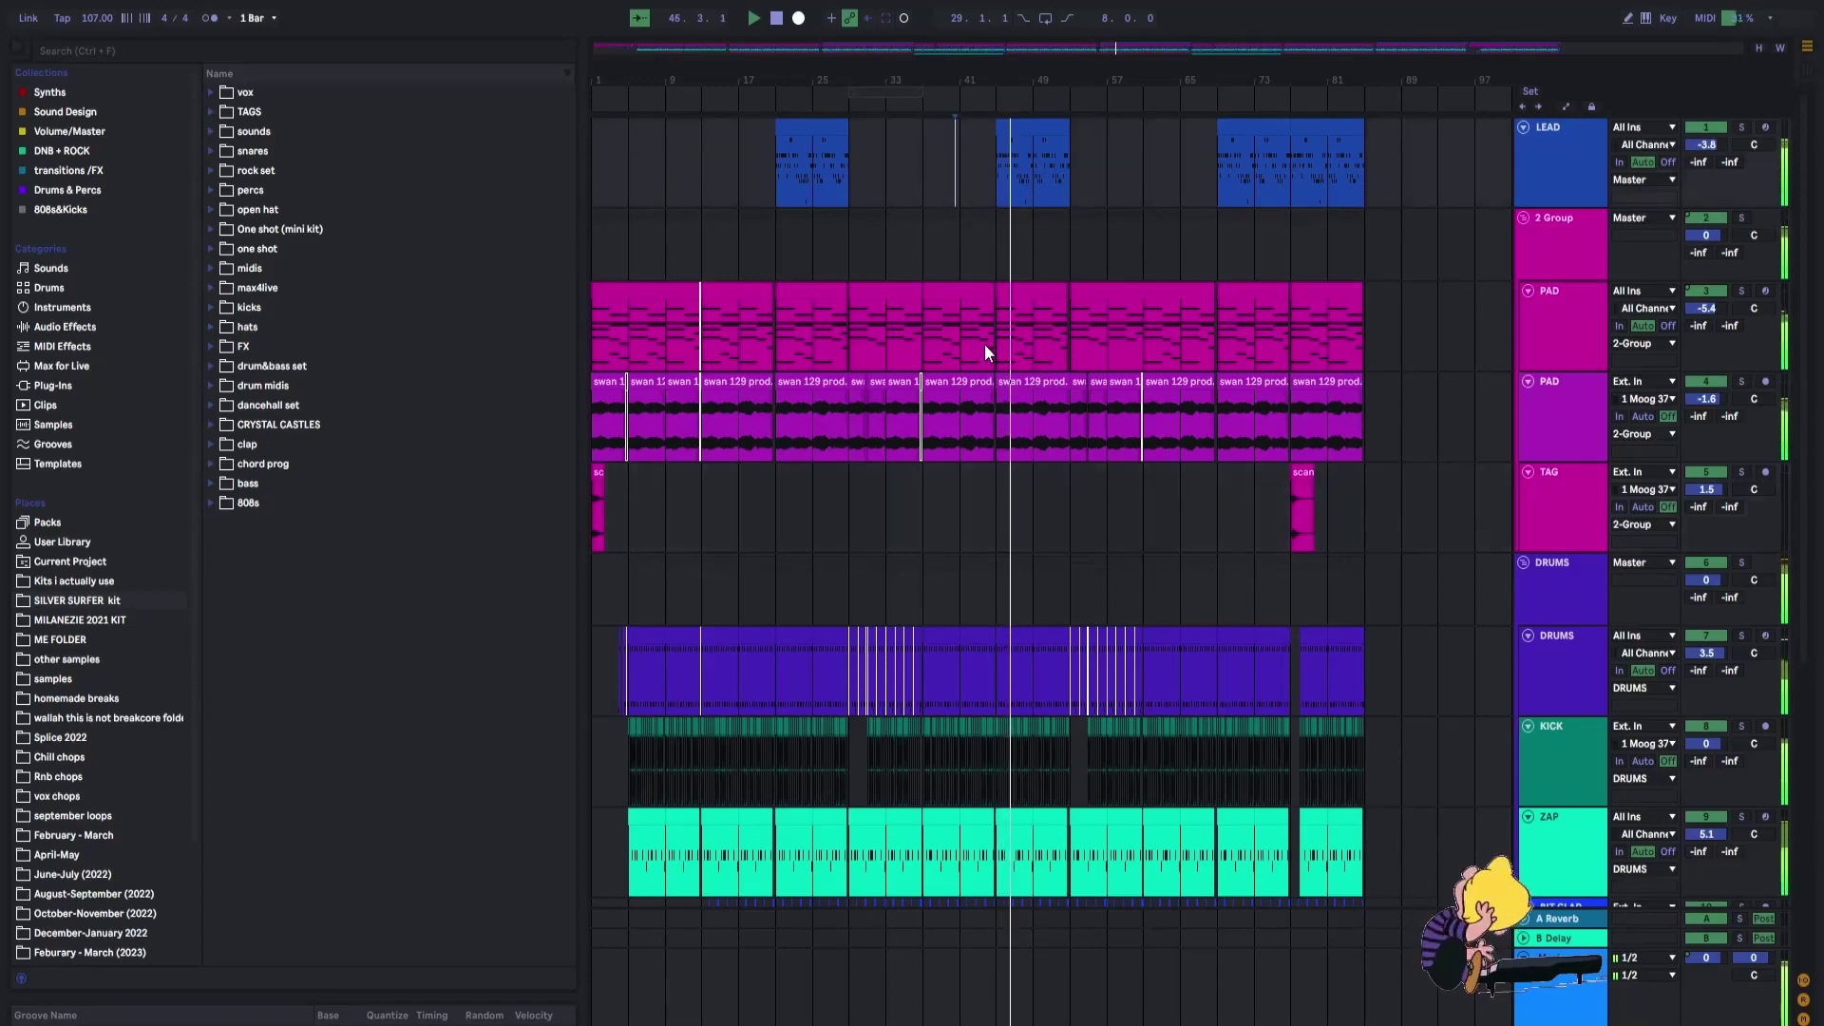
{"action": "scroll", "coordinate": [965, 232], "scroll_direction": "down", "scroll_amount": 3}
{"action": "scroll", "coordinate": [942, 293], "scroll_direction": "up", "scroll_amount": 2}
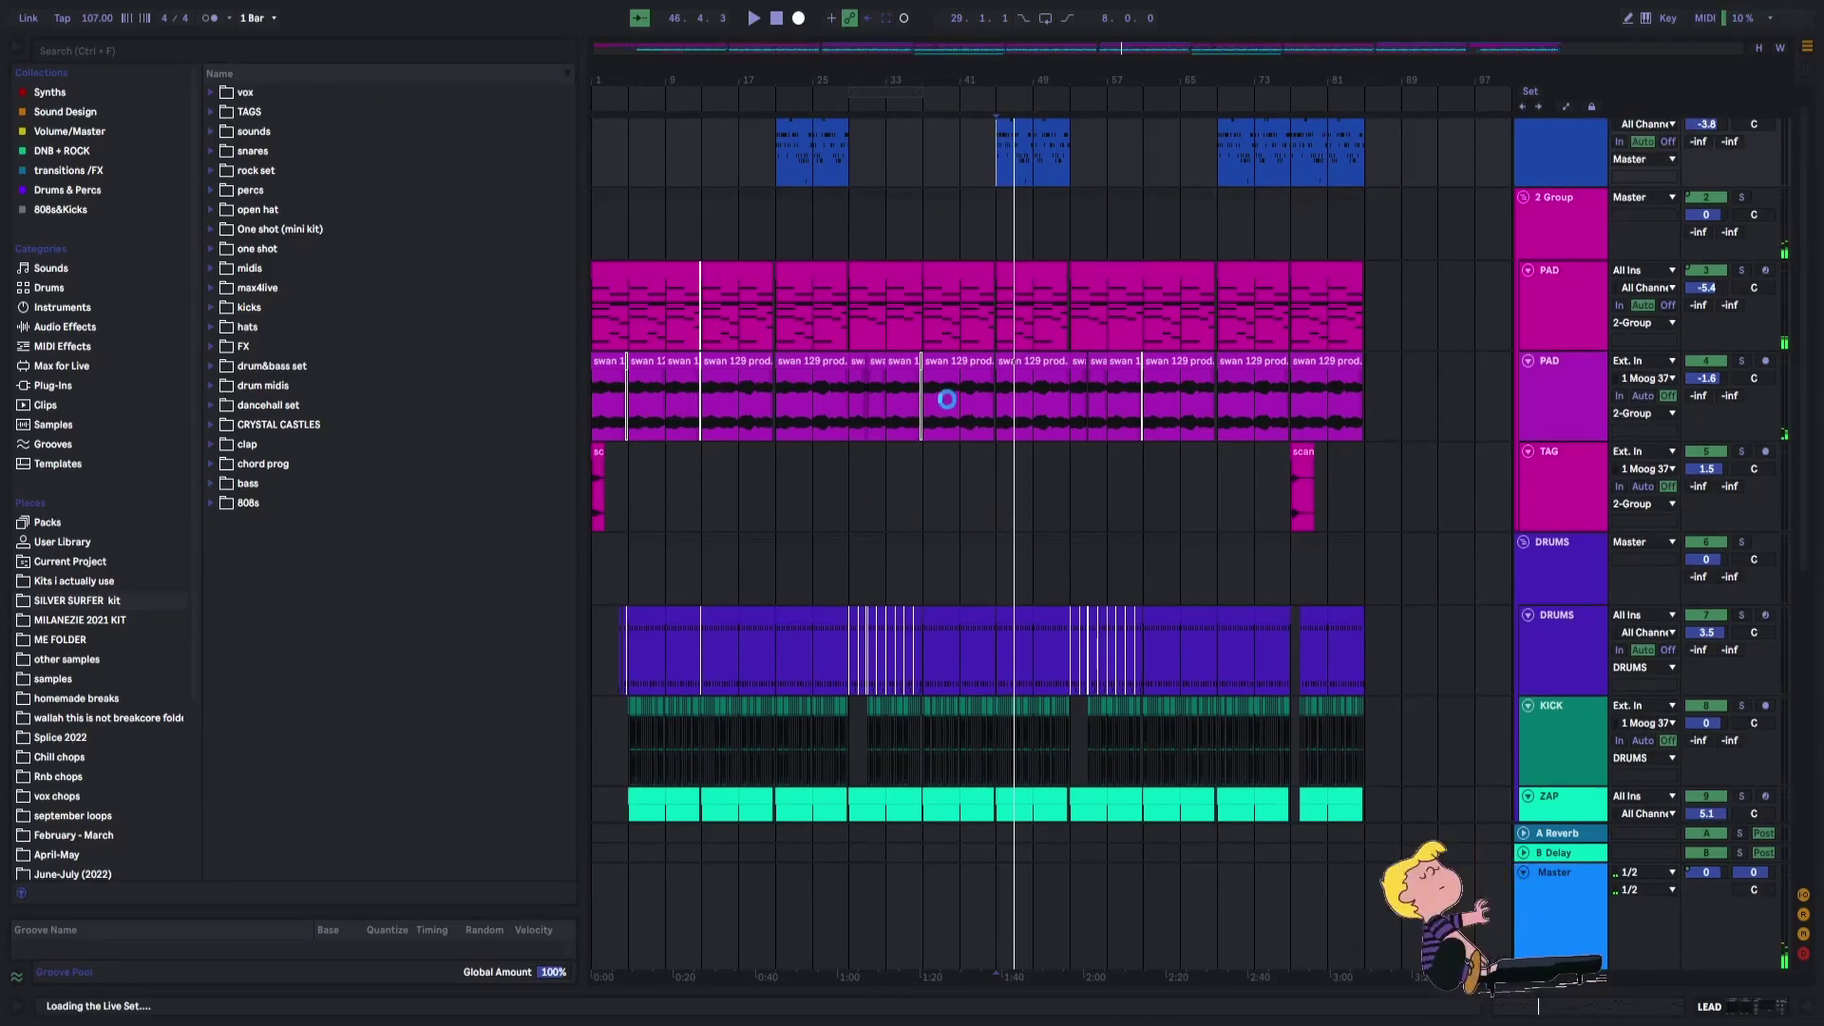
{"action": "scroll", "coordinate": [728, 386], "scroll_direction": "down", "scroll_amount": 4}
Solo track 6 and play its sample clip from bar 5, selecting bars 5 to 13.
{"action": "left_click", "coordinate": [650, 497]}
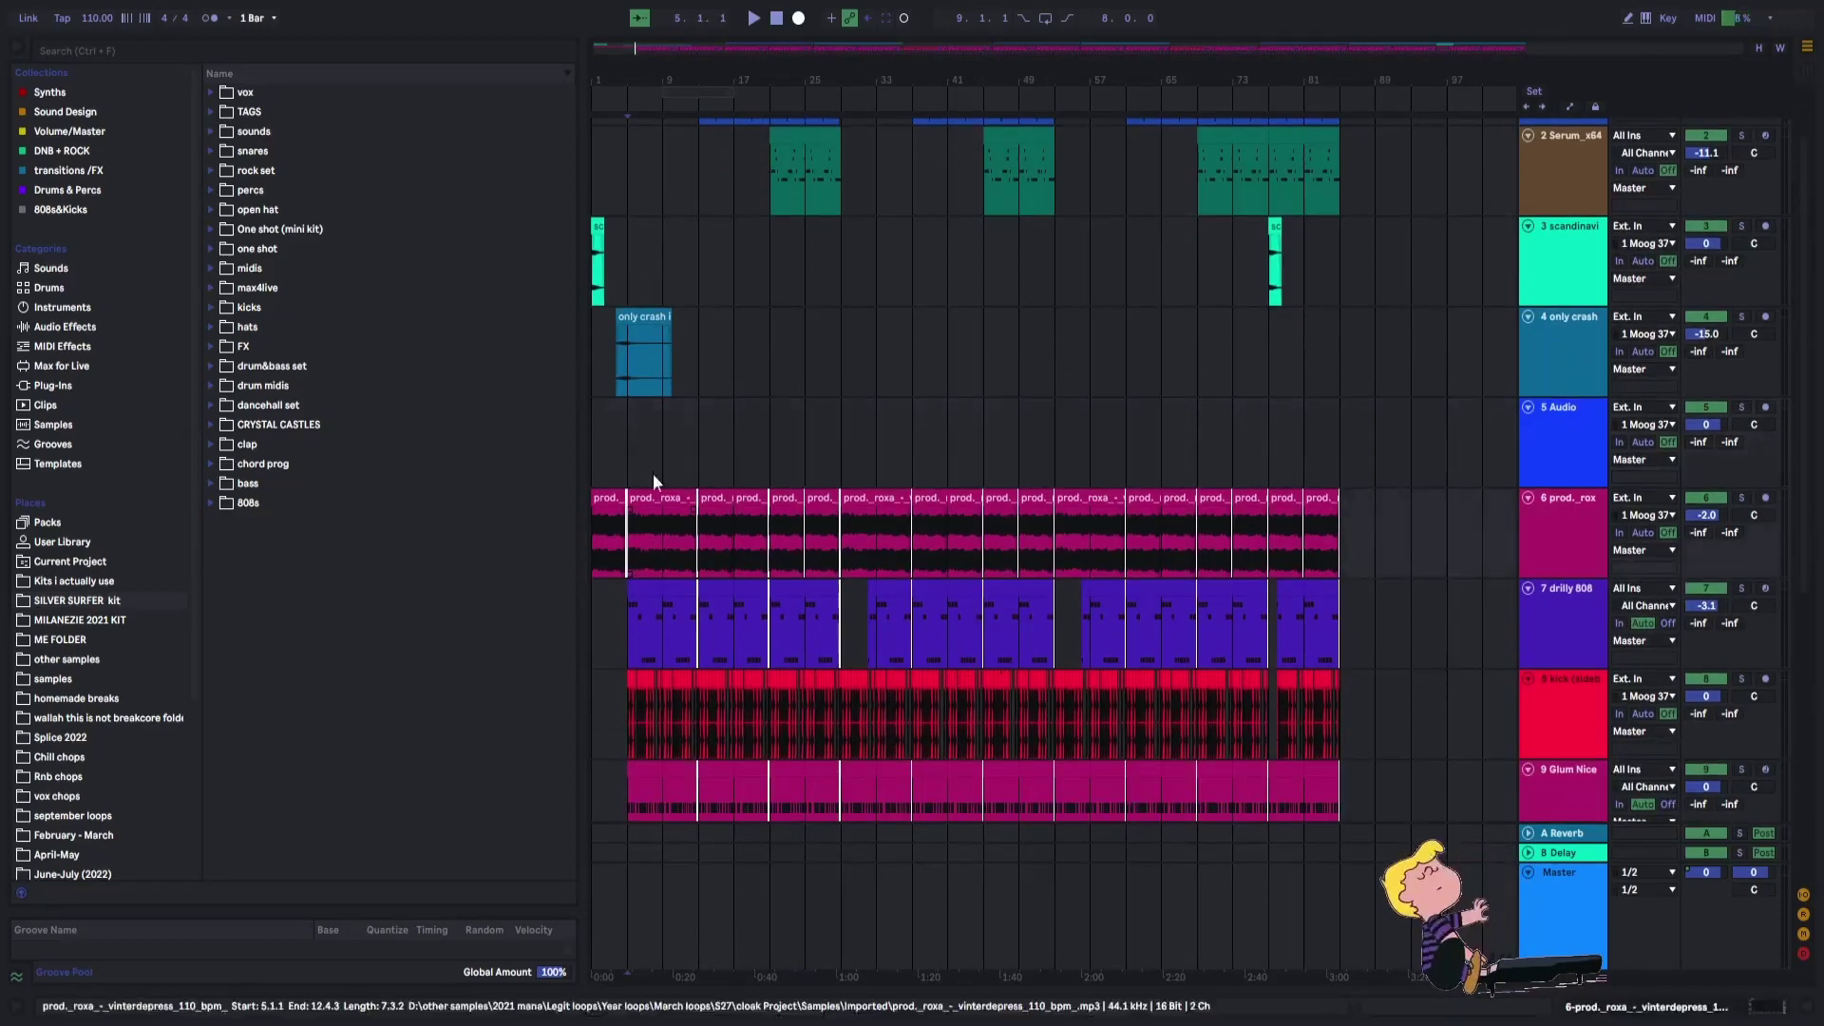
{"action": "scroll", "coordinate": [692, 368], "scroll_direction": "up", "scroll_amount": 2}
{"action": "scroll", "coordinate": [612, 551], "scroll_direction": "up", "scroll_amount": 6}
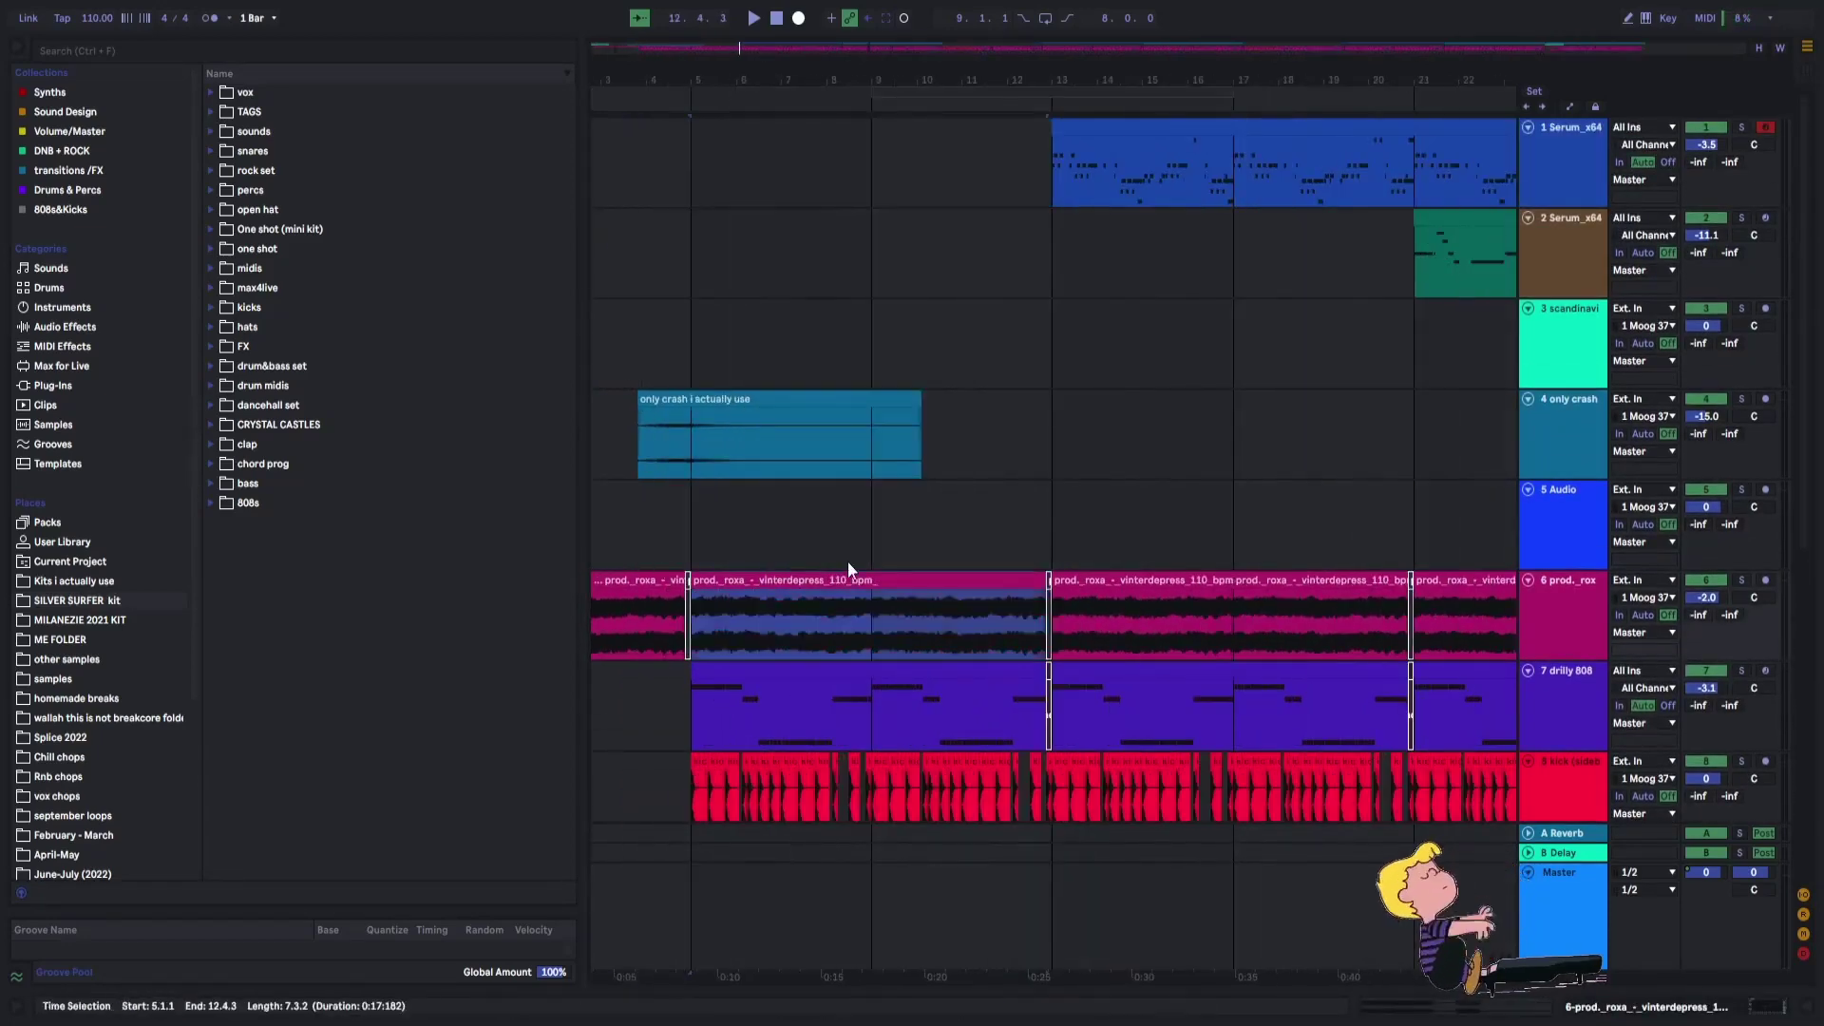
{"action": "scroll", "coordinate": [848, 563], "scroll_direction": "down", "scroll_amount": 3}
{"action": "left_click", "coordinate": [1743, 580]}
{"action": "key", "text": "space"}
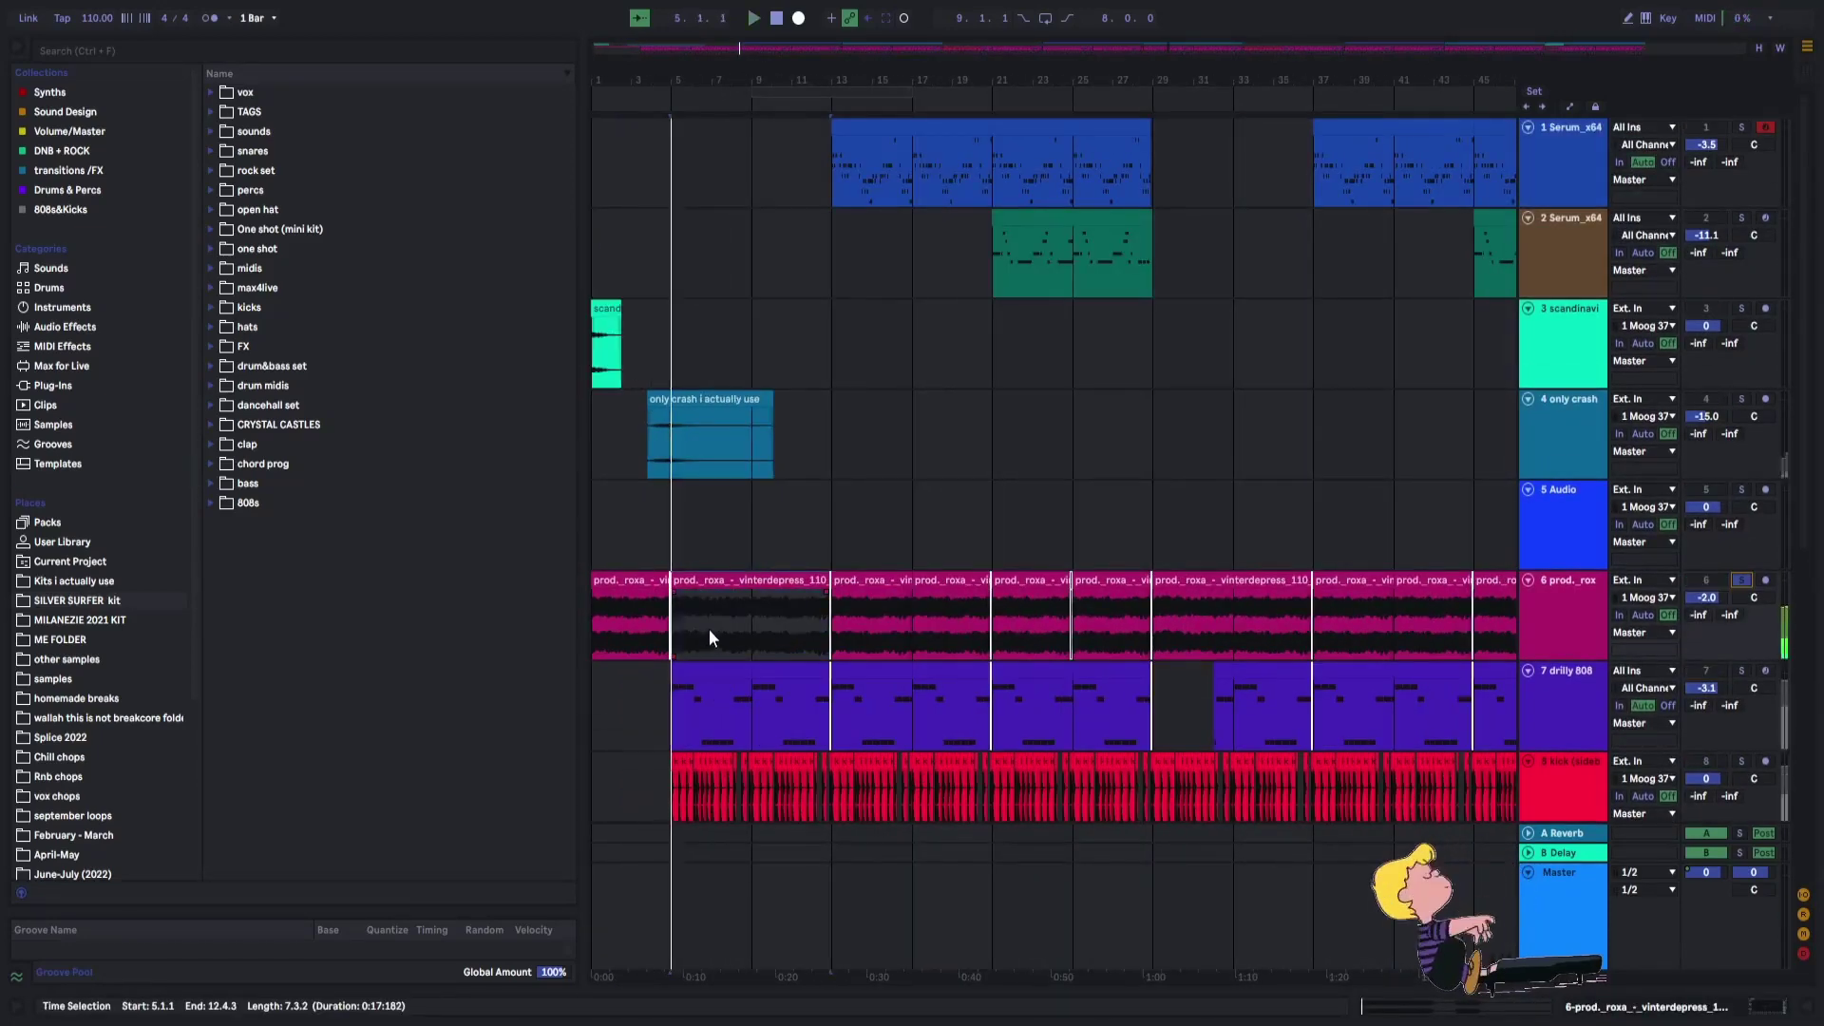
{"action": "scroll", "coordinate": [802, 529], "scroll_direction": "down", "scroll_amount": 2}
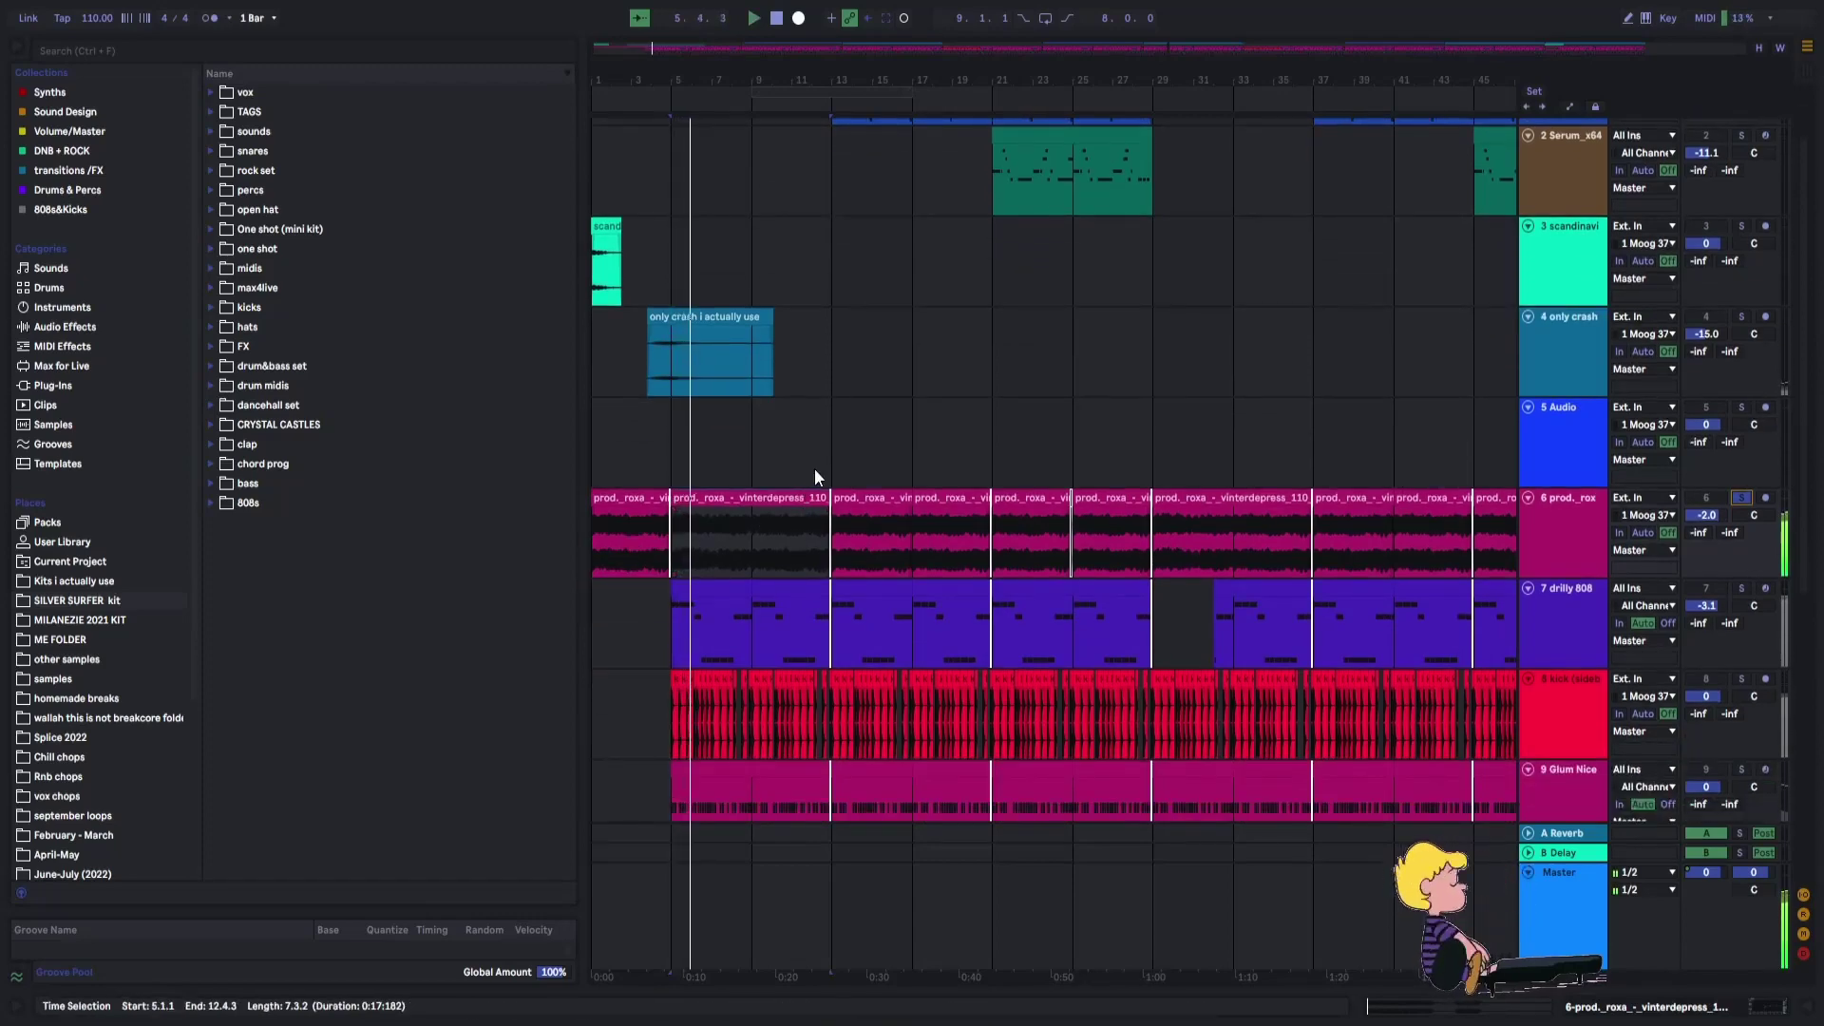
{"action": "scroll", "coordinate": [817, 465], "scroll_direction": "down", "scroll_amount": 1}
{"action": "scroll", "coordinate": [796, 470], "scroll_direction": "up", "scroll_amount": 2}
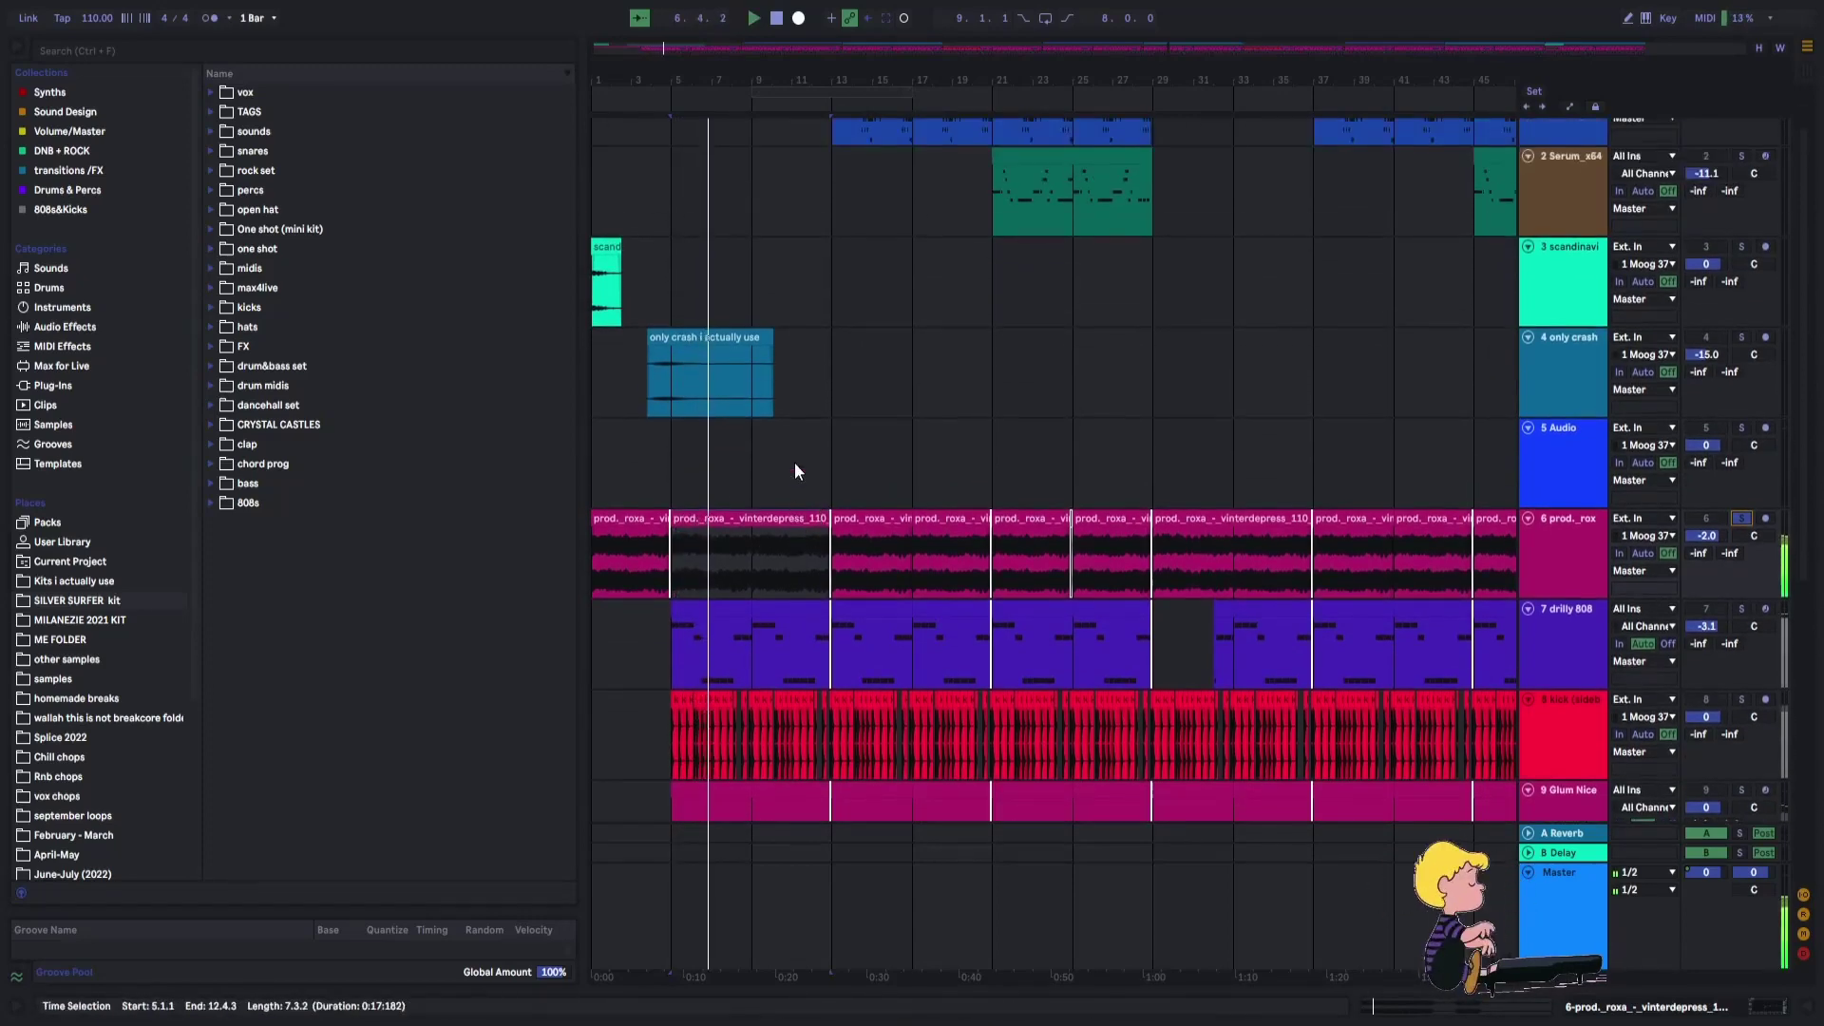
{"action": "scroll", "coordinate": [795, 471], "scroll_direction": "down", "scroll_amount": 2}
{"action": "left_click_drag", "start_coordinate": [760, 484], "coordinate": [832, 560]}
{"action": "left_click", "coordinate": [739, 505]}
{"action": "scroll", "coordinate": [1521, 471], "scroll_direction": "down", "scroll_amount": 3}
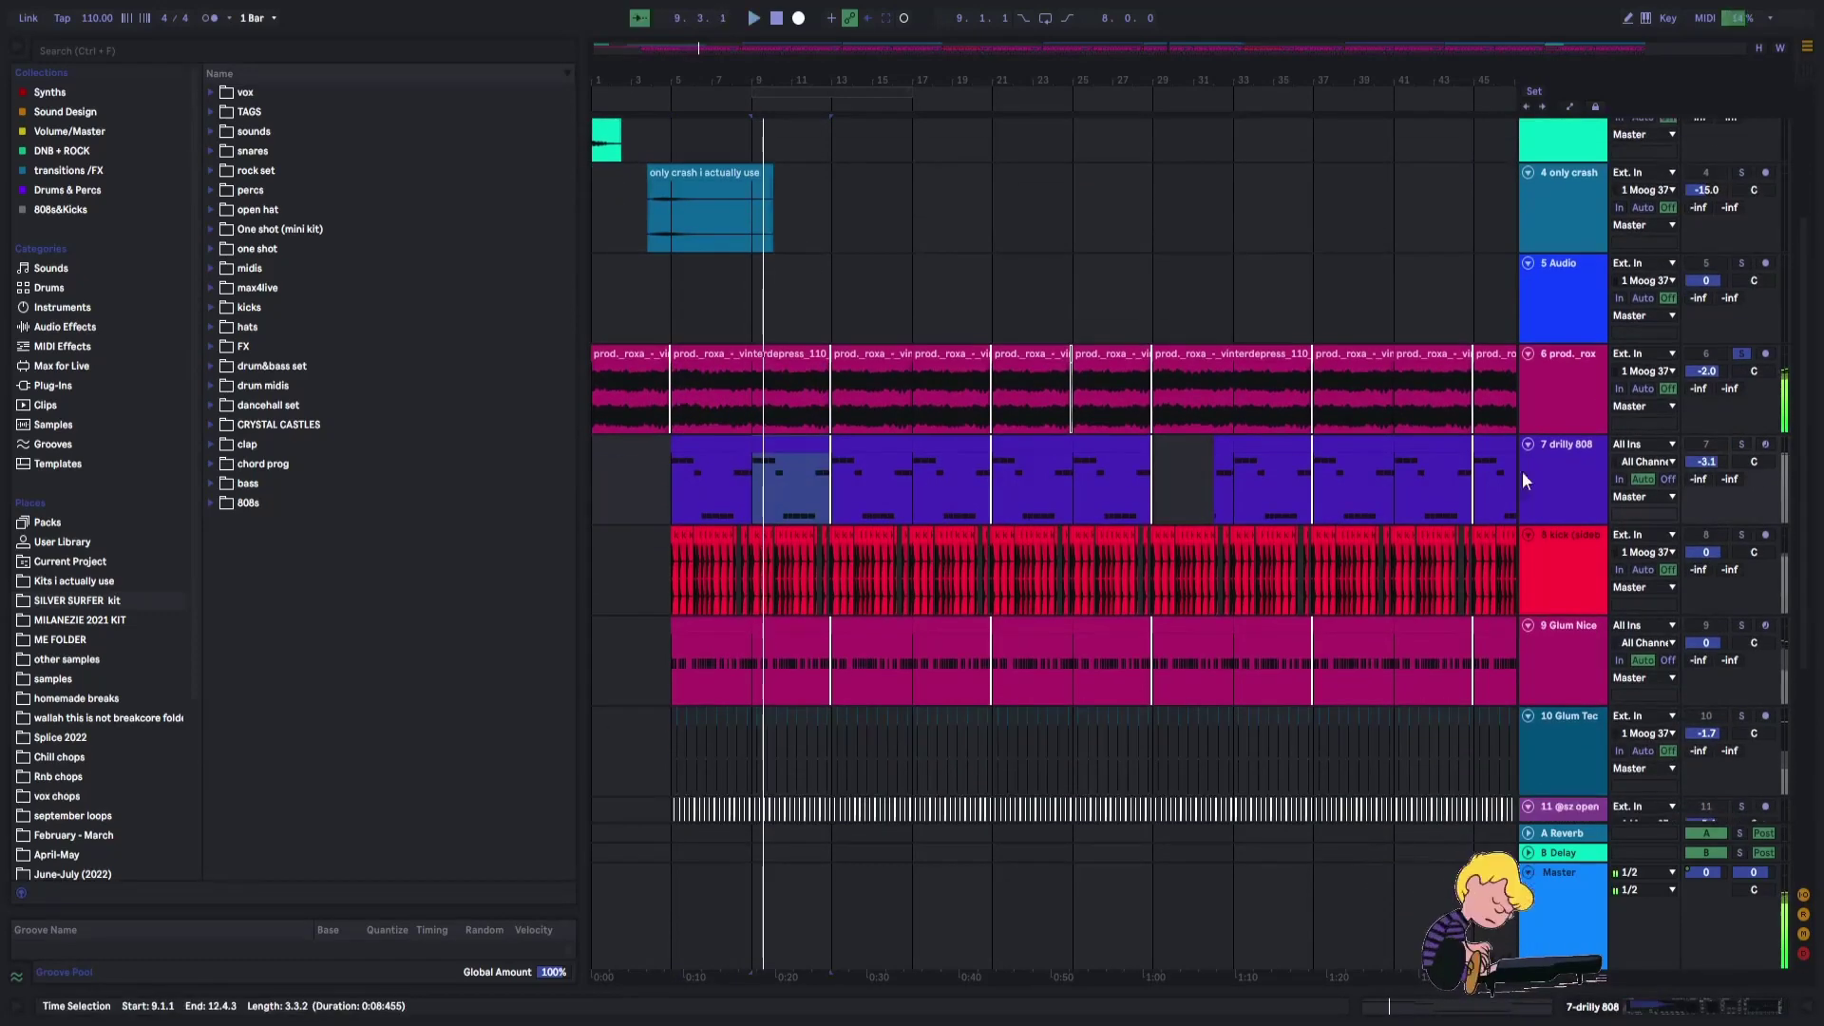
Solo drilly 808, track 6, track 8 and Glum Nice together, playing from bar 5.
{"action": "left_click", "coordinate": [1744, 443]}
{"action": "key", "text": "space"}
{"action": "left_click", "coordinate": [697, 476]}
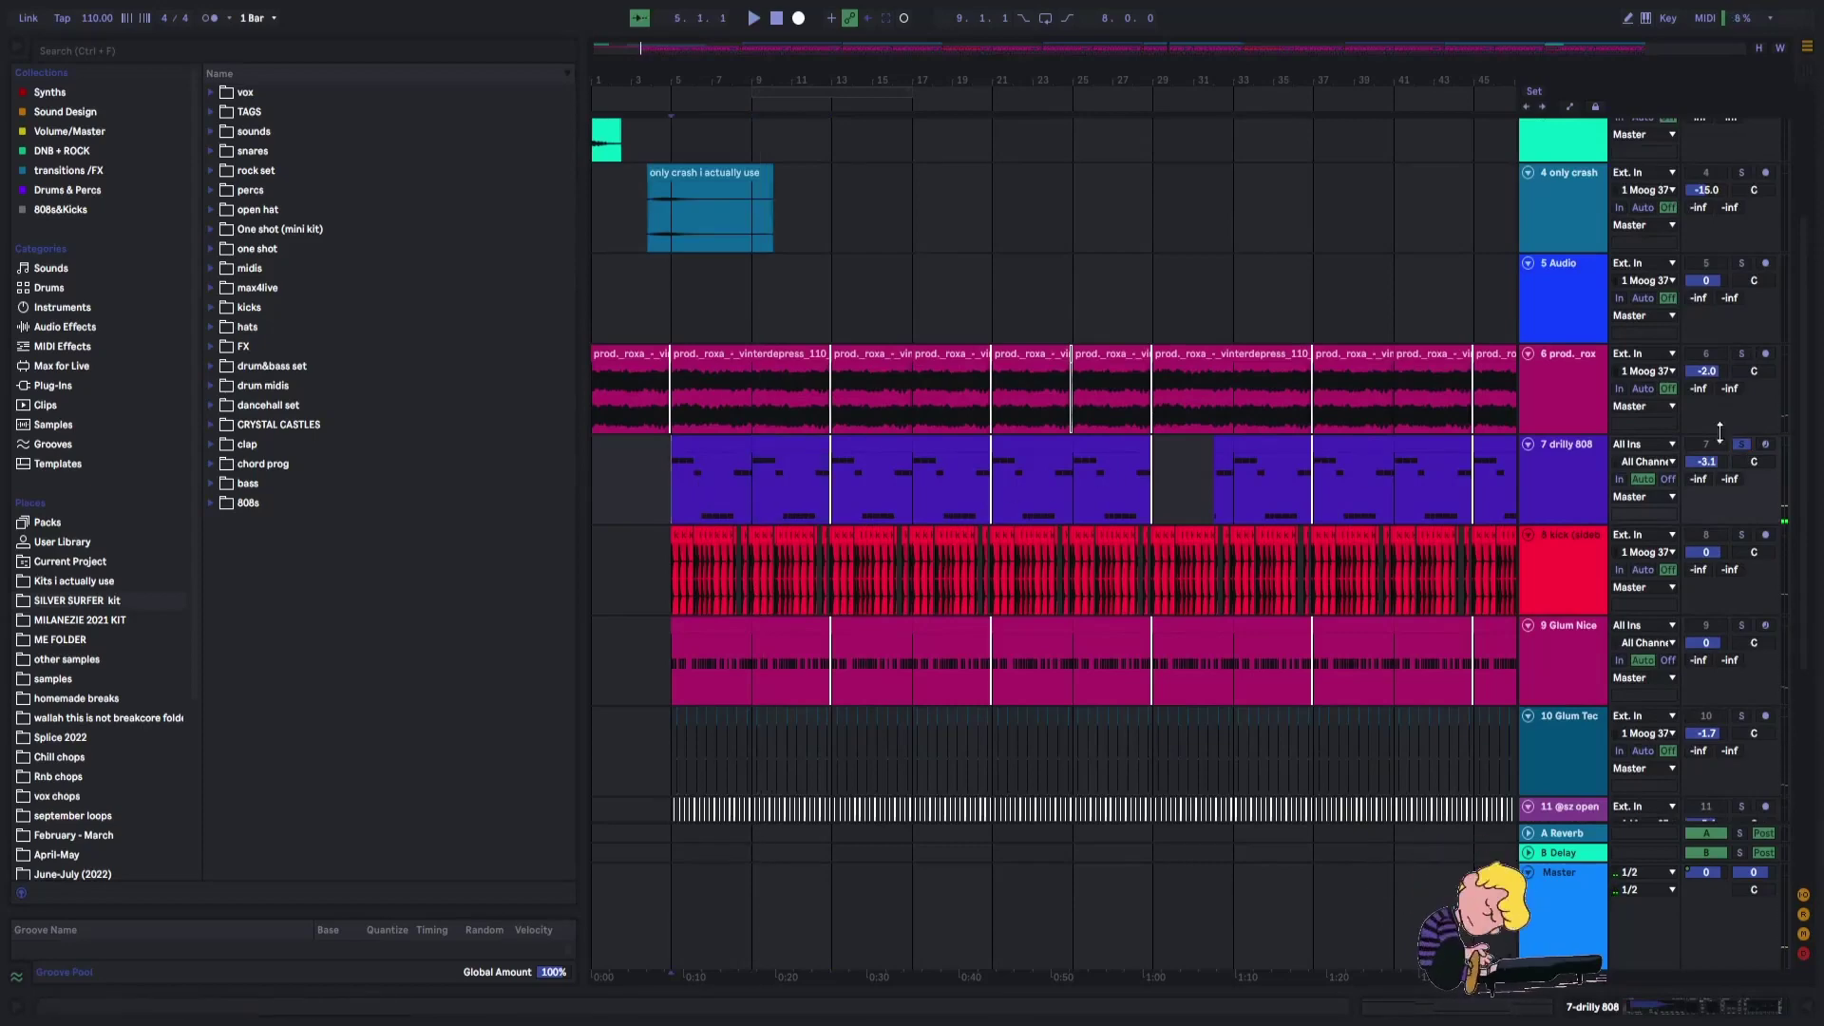
{"action": "left_click", "coordinate": [1743, 352], "text": "ctrl"}
{"action": "key", "text": "space"}
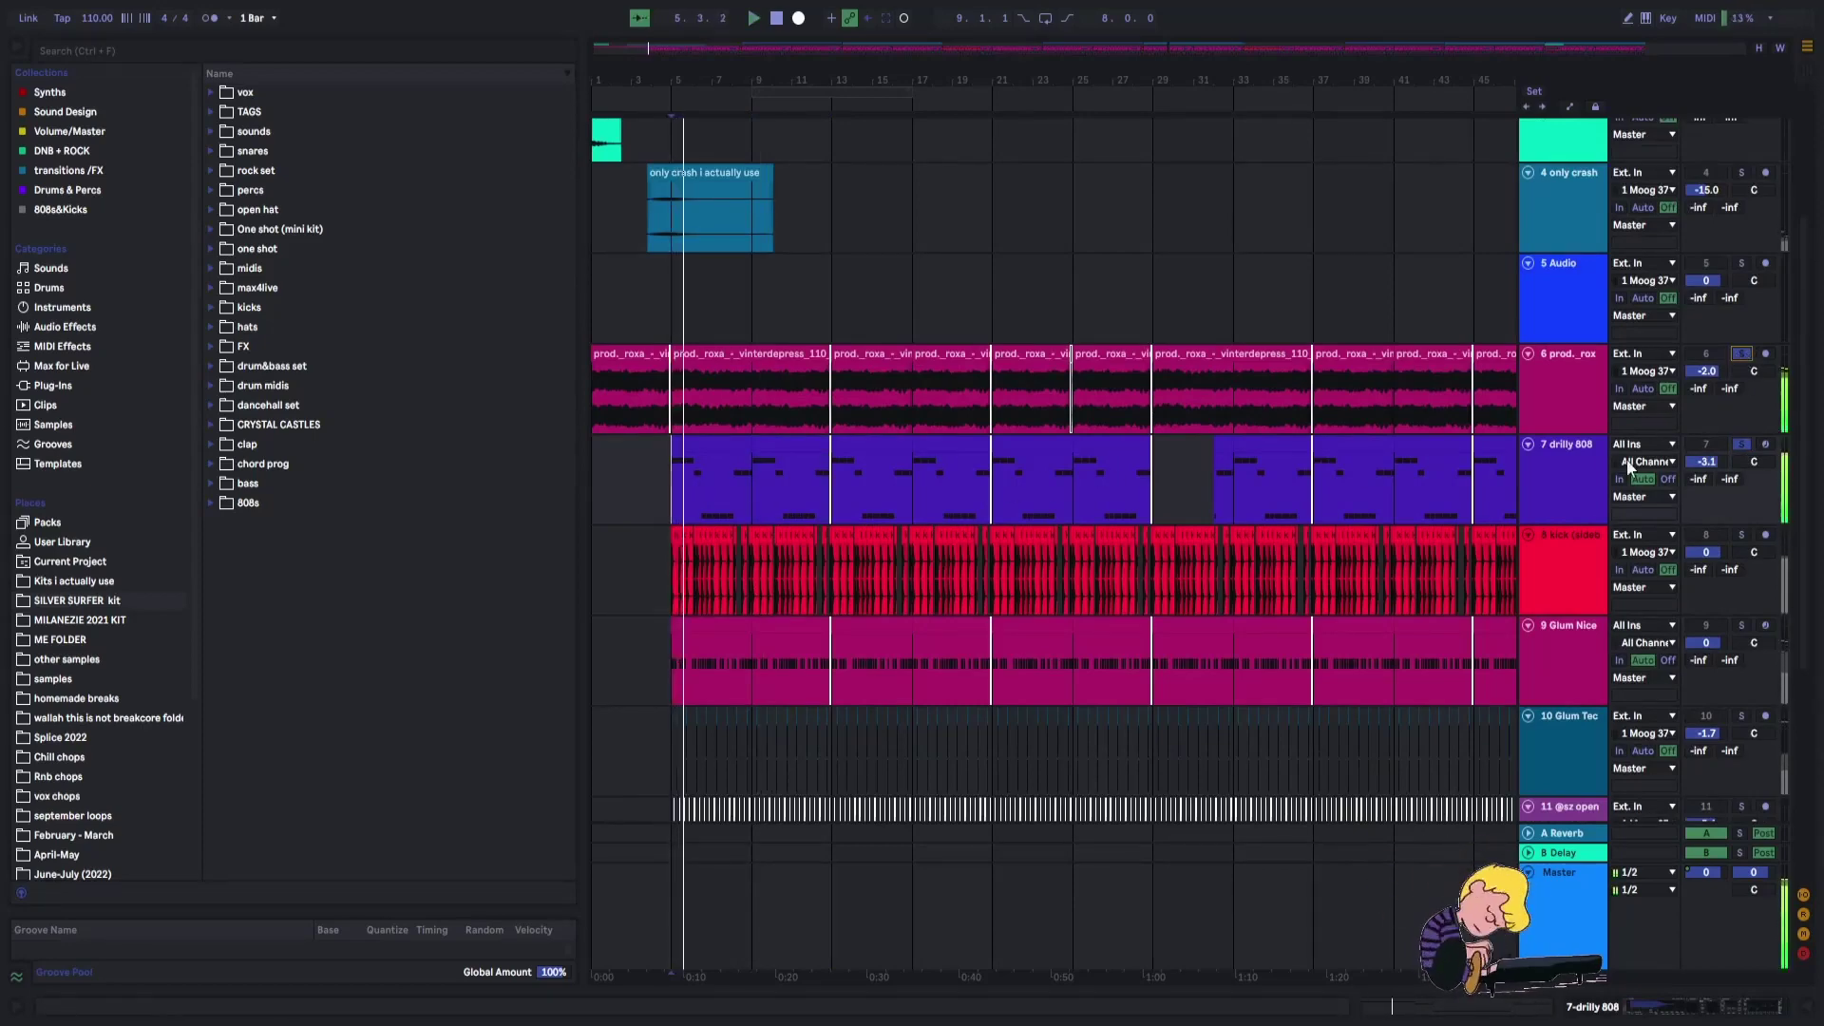
{"action": "left_click", "coordinate": [1742, 534], "text": "ctrl"}
{"action": "scroll", "coordinate": [659, 585], "scroll_direction": "up", "scroll_amount": 3}
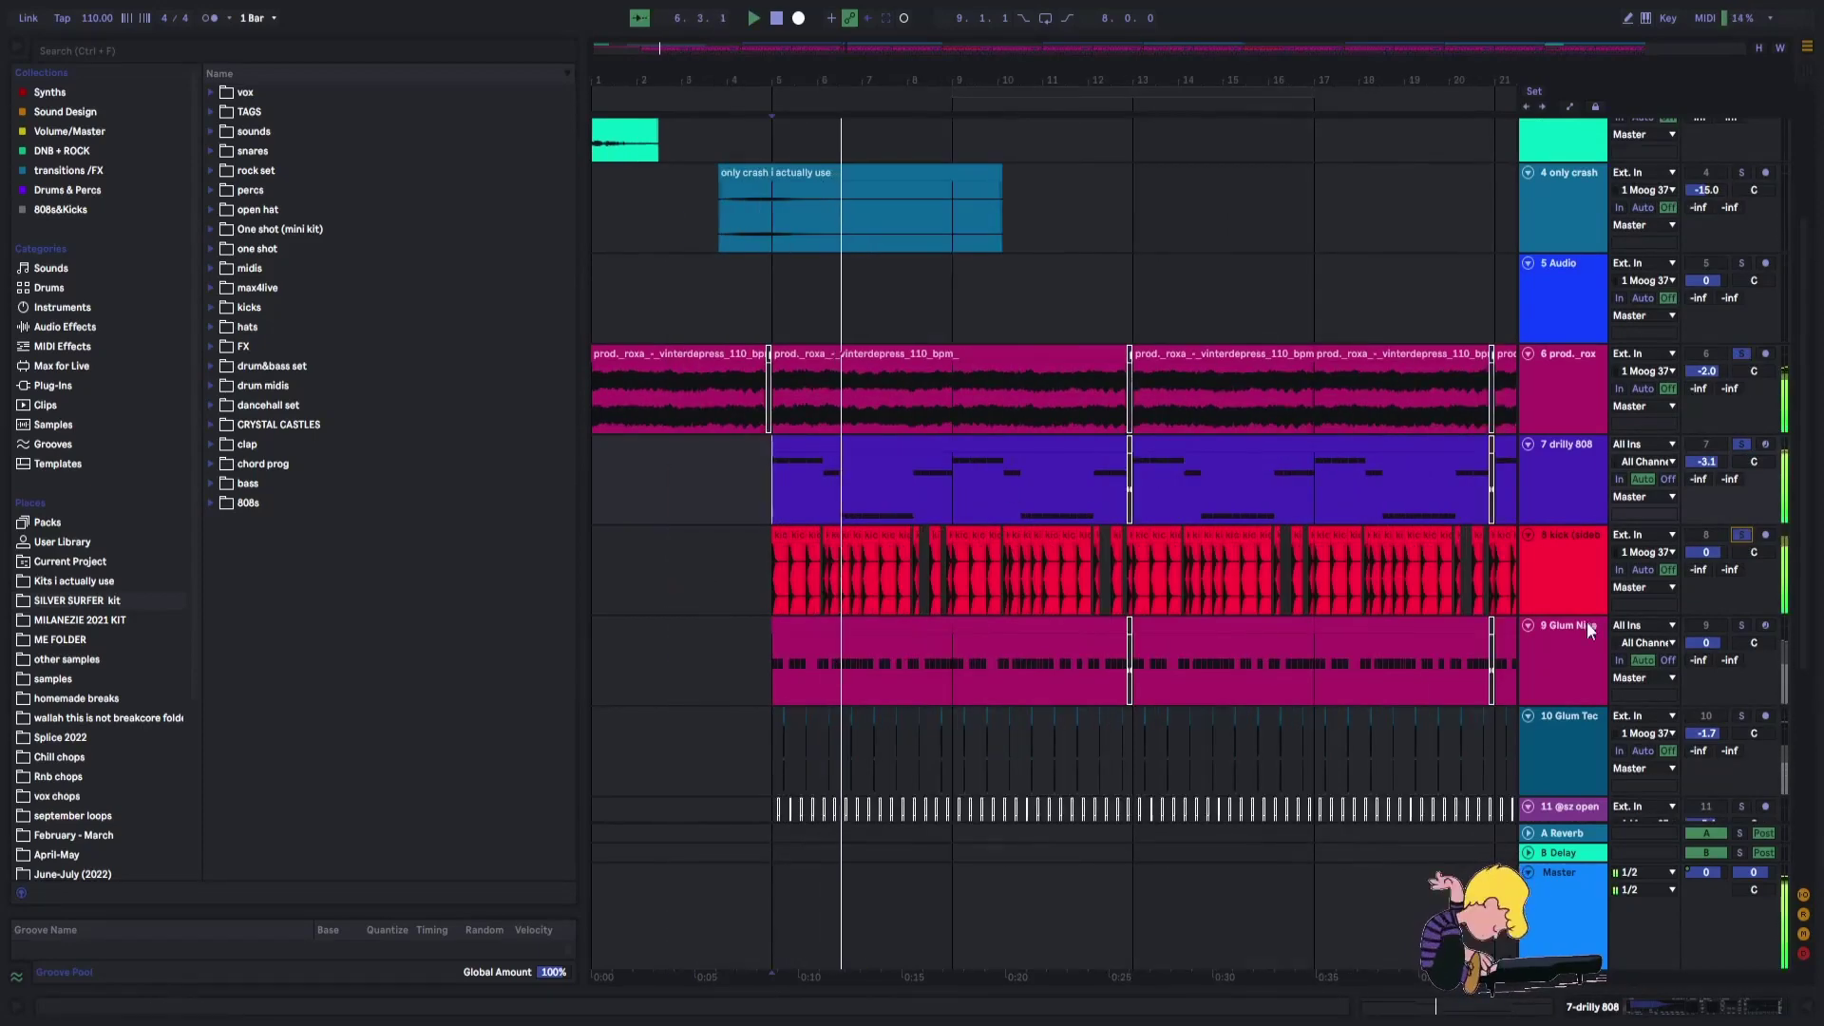
{"action": "left_click", "coordinate": [1743, 625], "text": "ctrl"}
{"action": "scroll", "coordinate": [1423, 595], "scroll_direction": "down", "scroll_amount": 2}
{"action": "key", "text": "plus"}
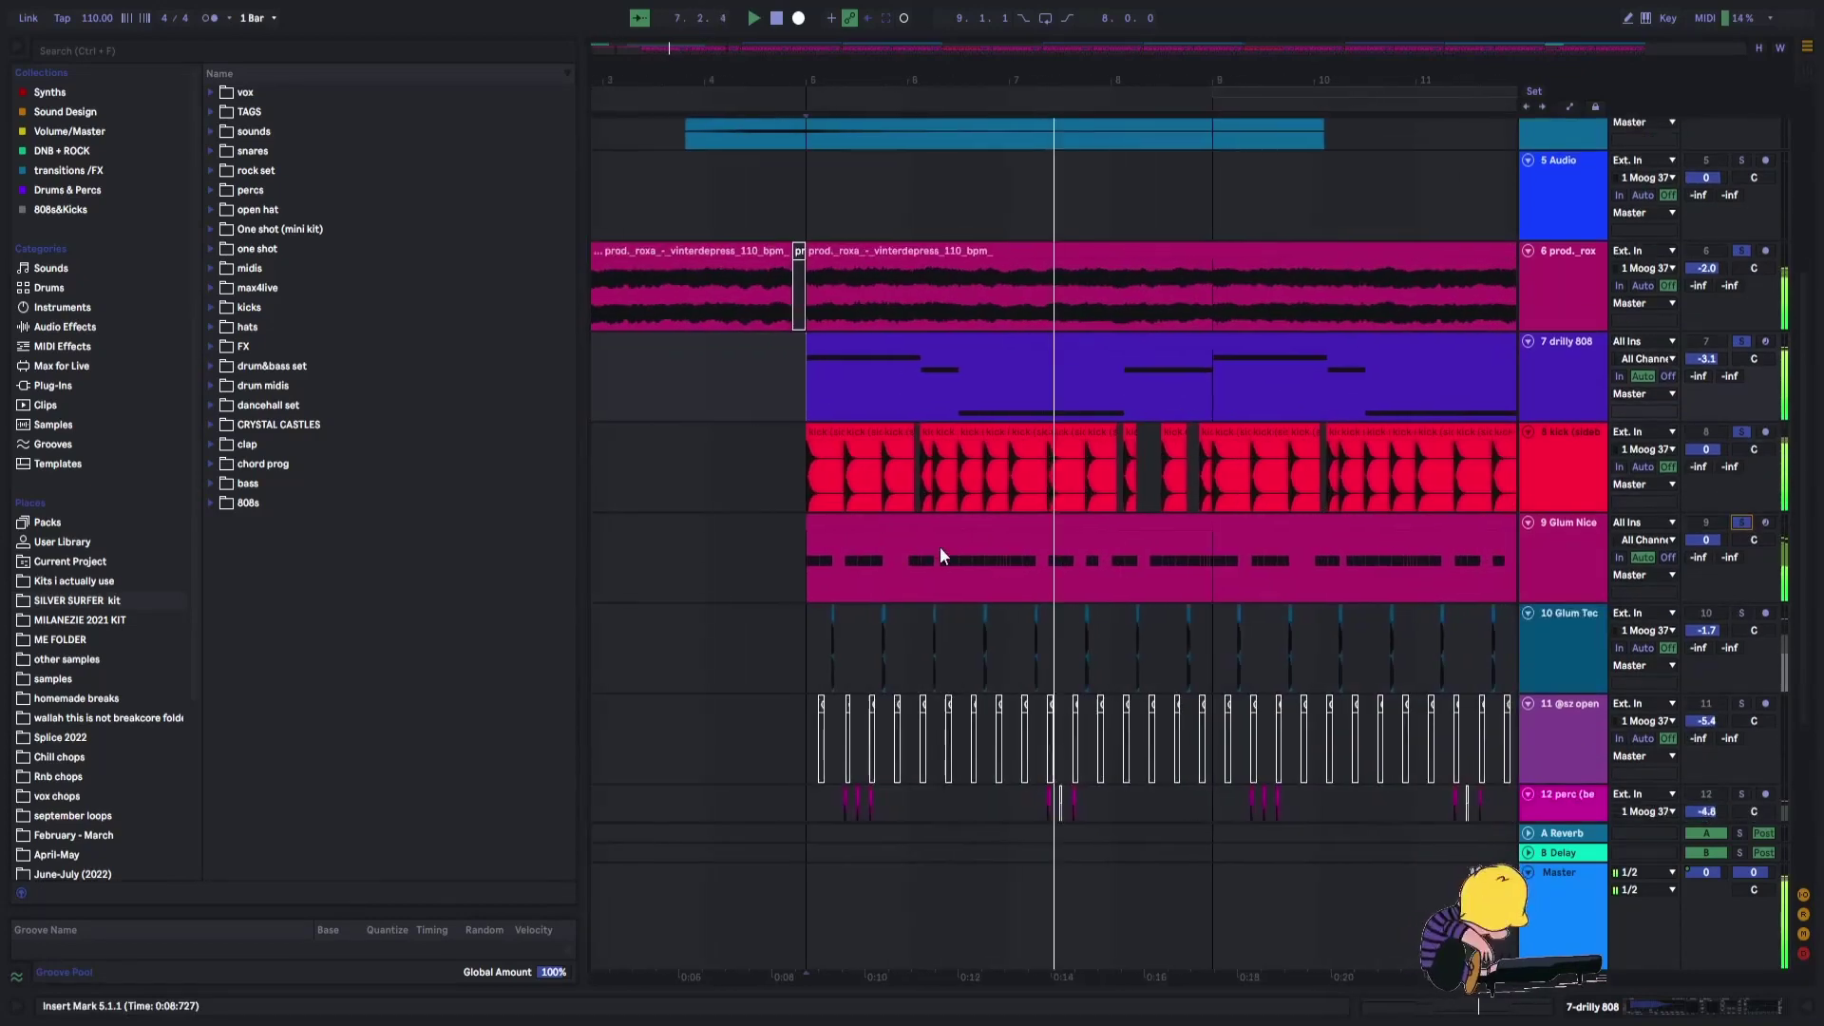
Add tracks 10 and 14 to the soloed group while the set plays.
{"action": "left_click", "coordinate": [1742, 612], "text": "ctrl"}
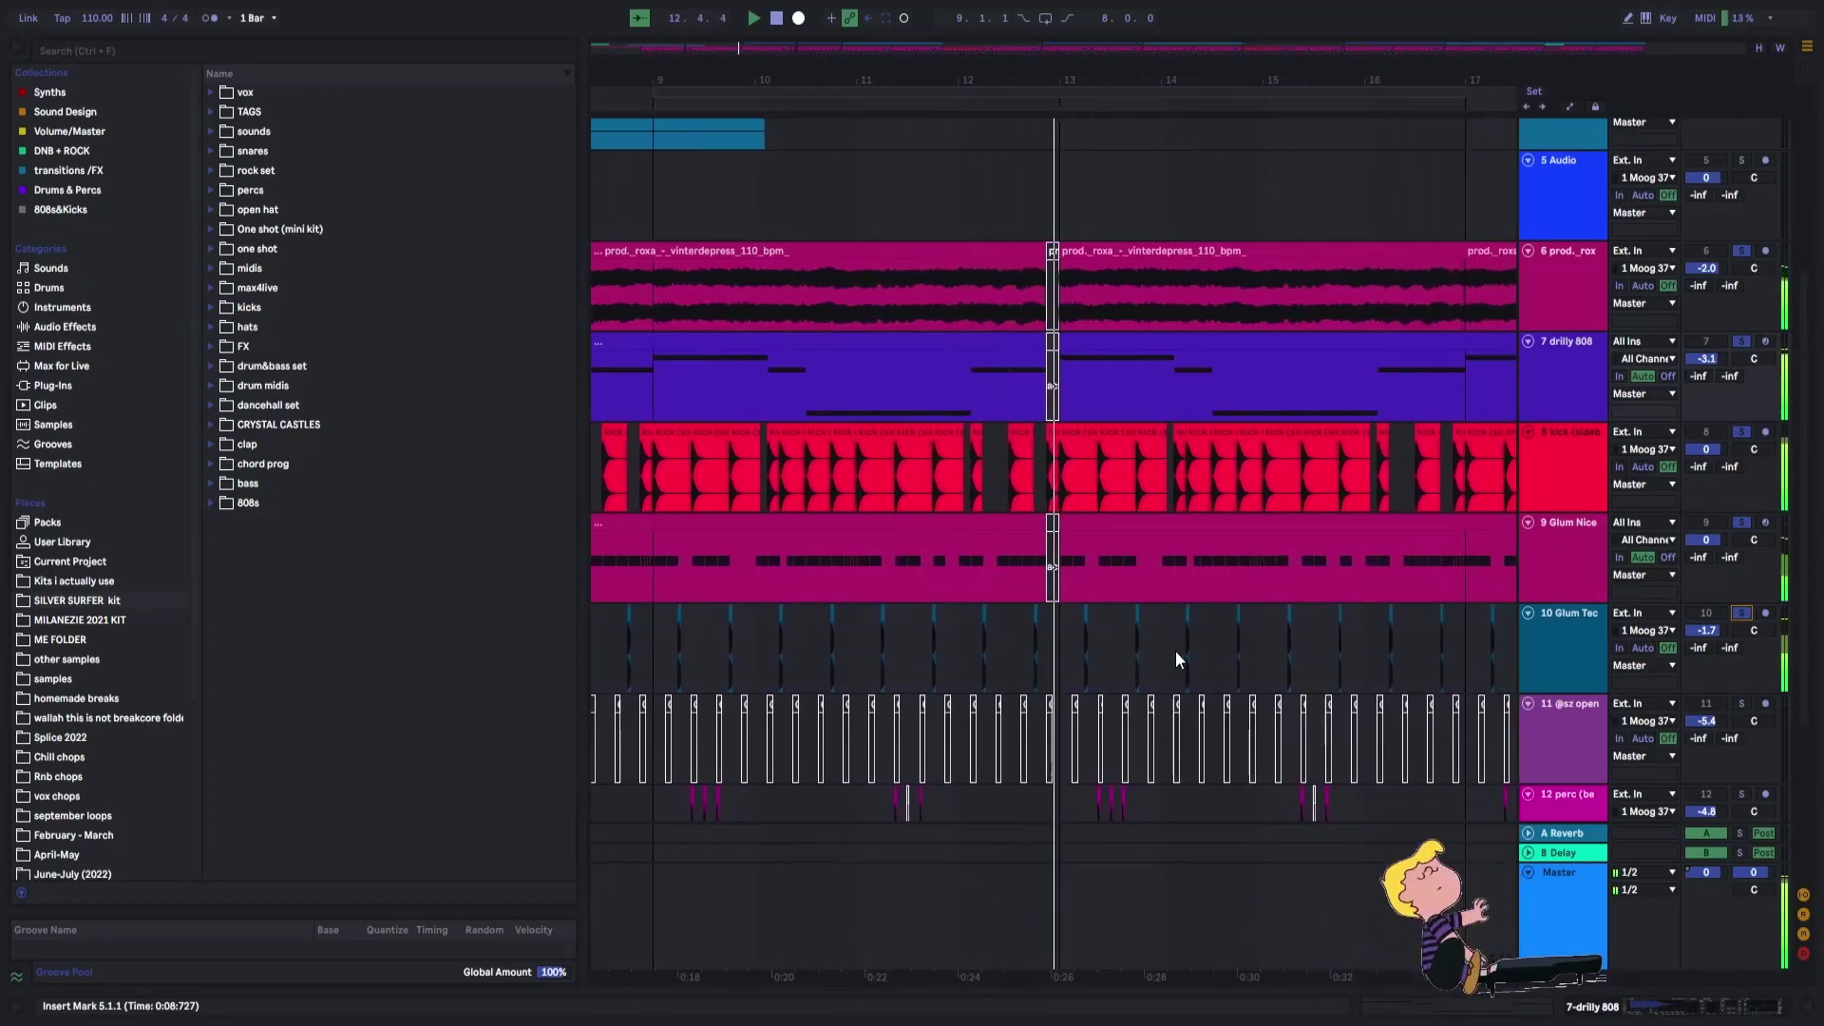
{"action": "scroll", "coordinate": [1176, 652], "scroll_direction": "down", "scroll_amount": 3}
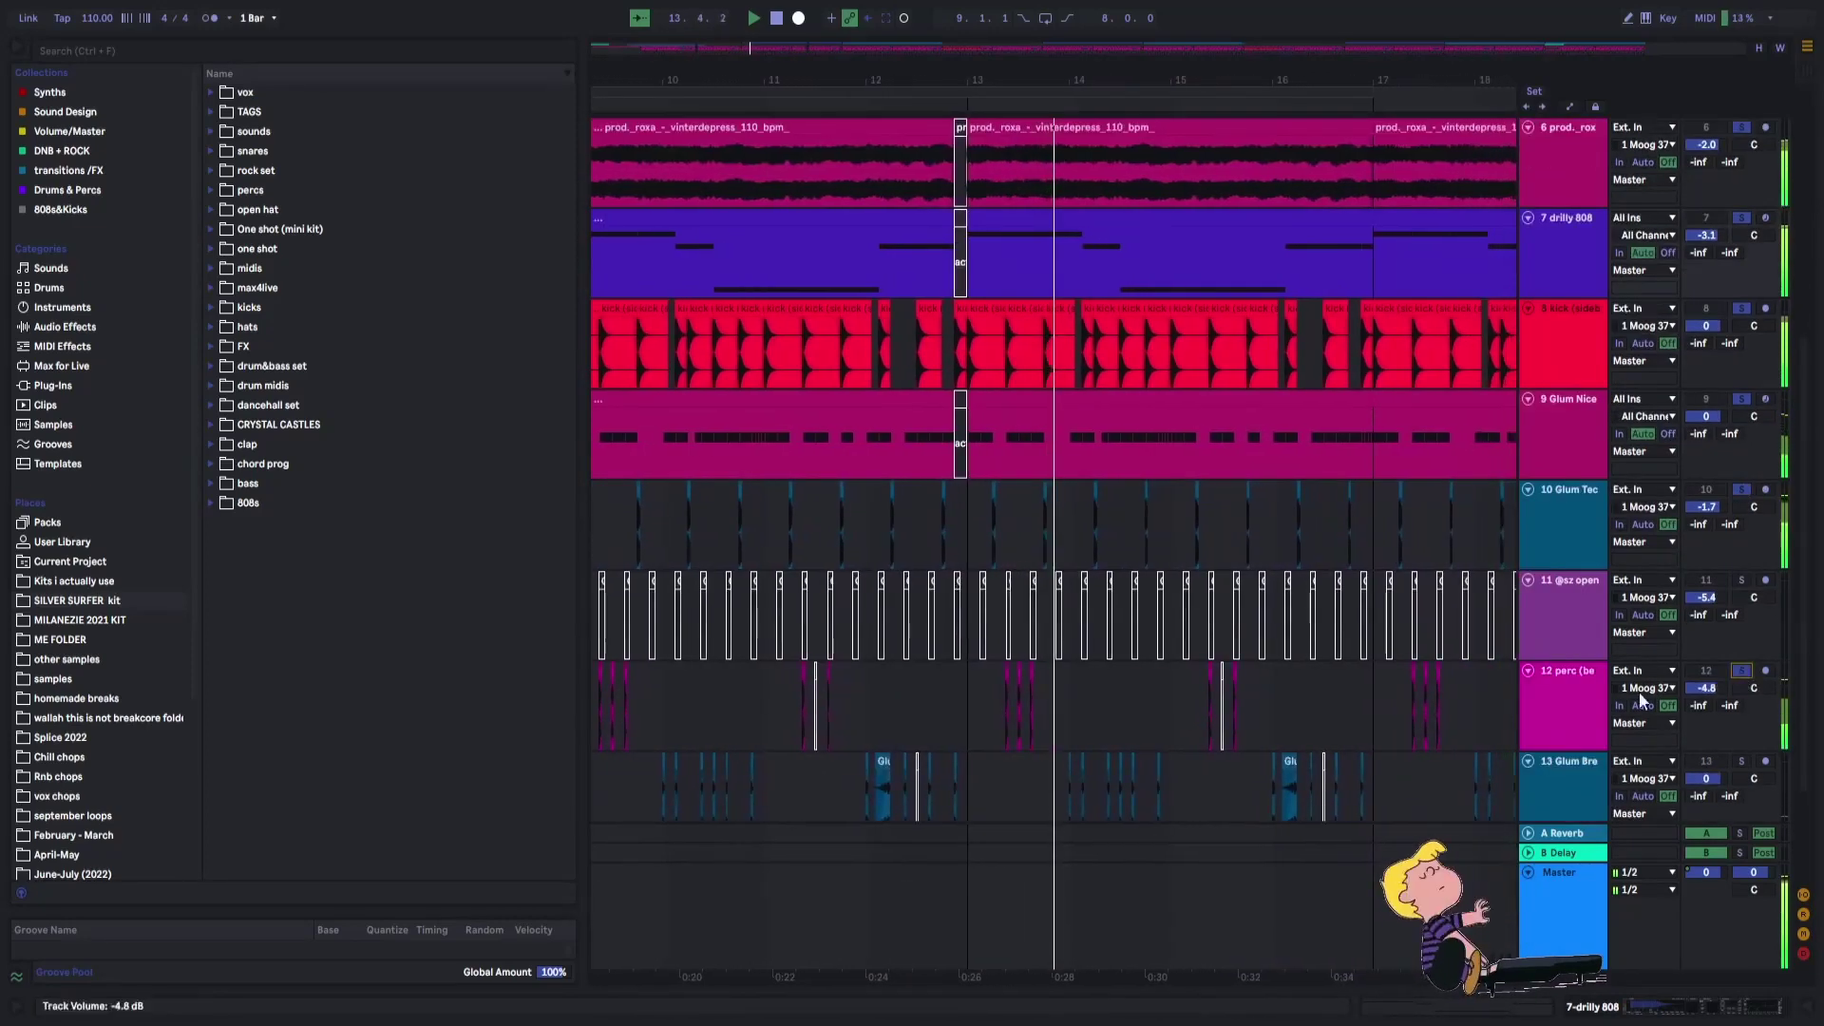
{"action": "scroll", "coordinate": [1638, 698], "scroll_direction": "down", "scroll_amount": 3}
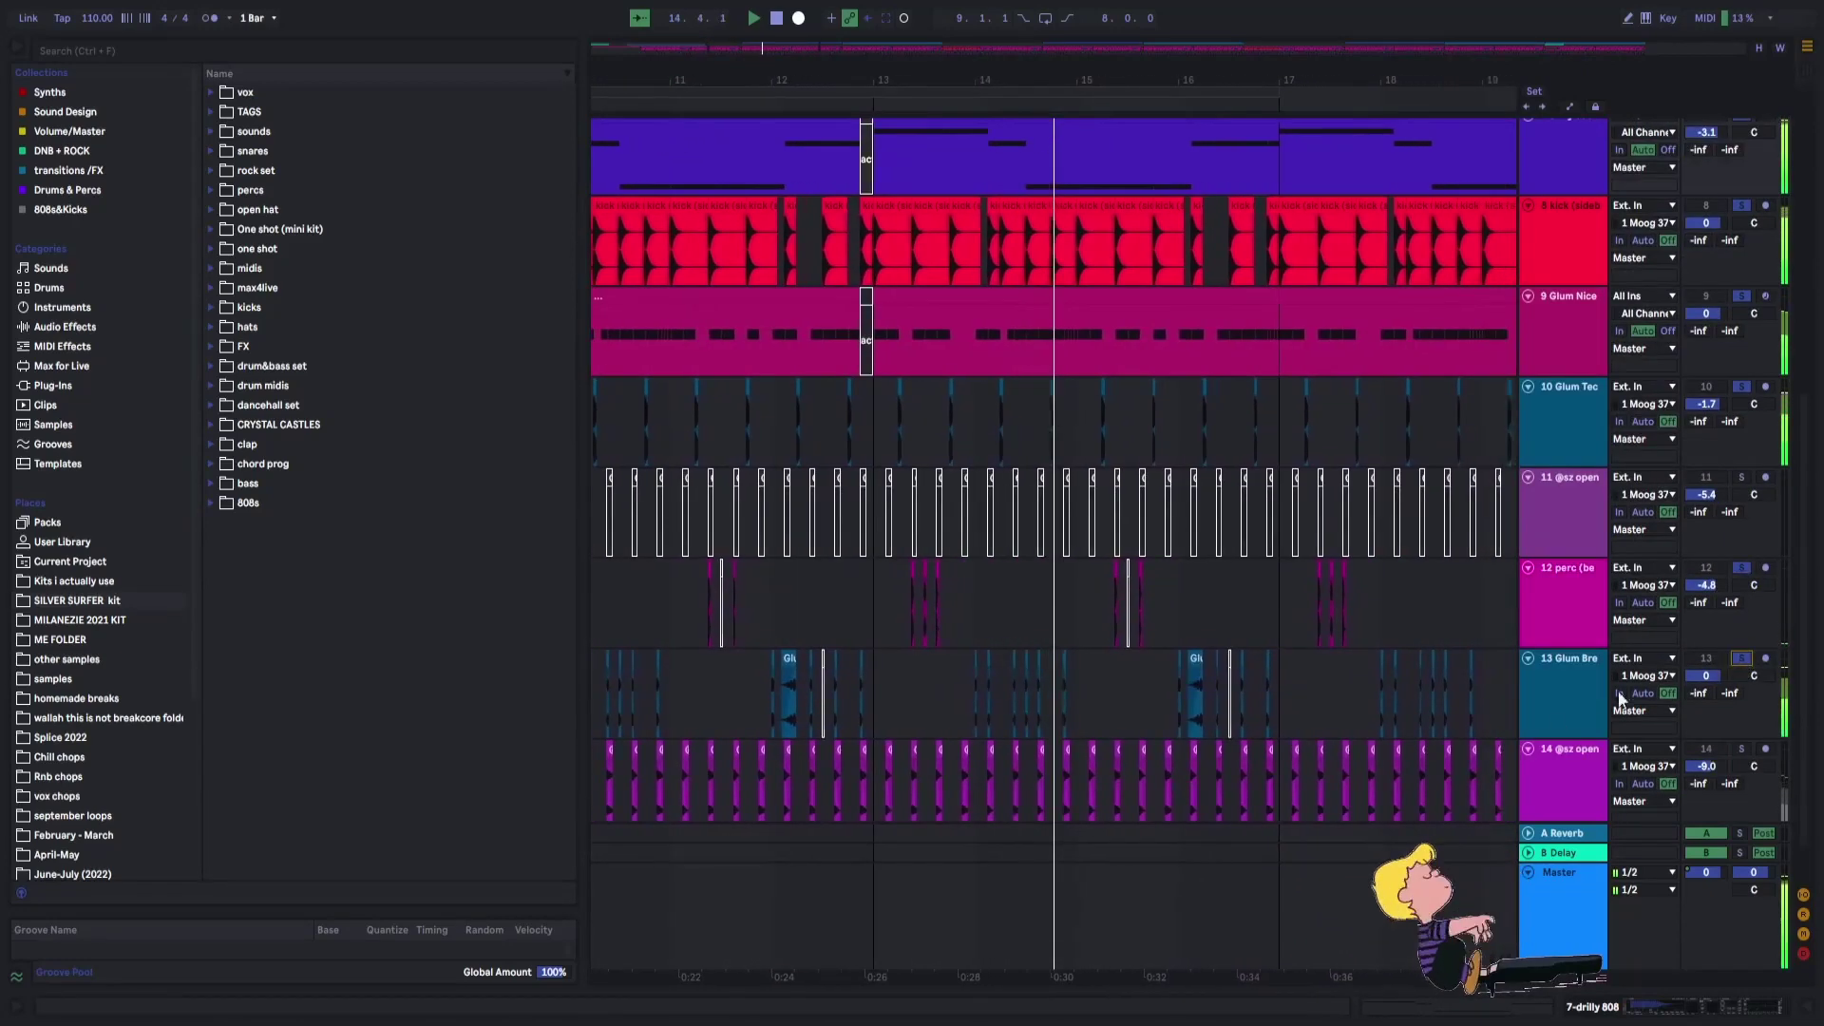
{"action": "scroll", "coordinate": [1620, 700], "scroll_direction": "down", "scroll_amount": 2}
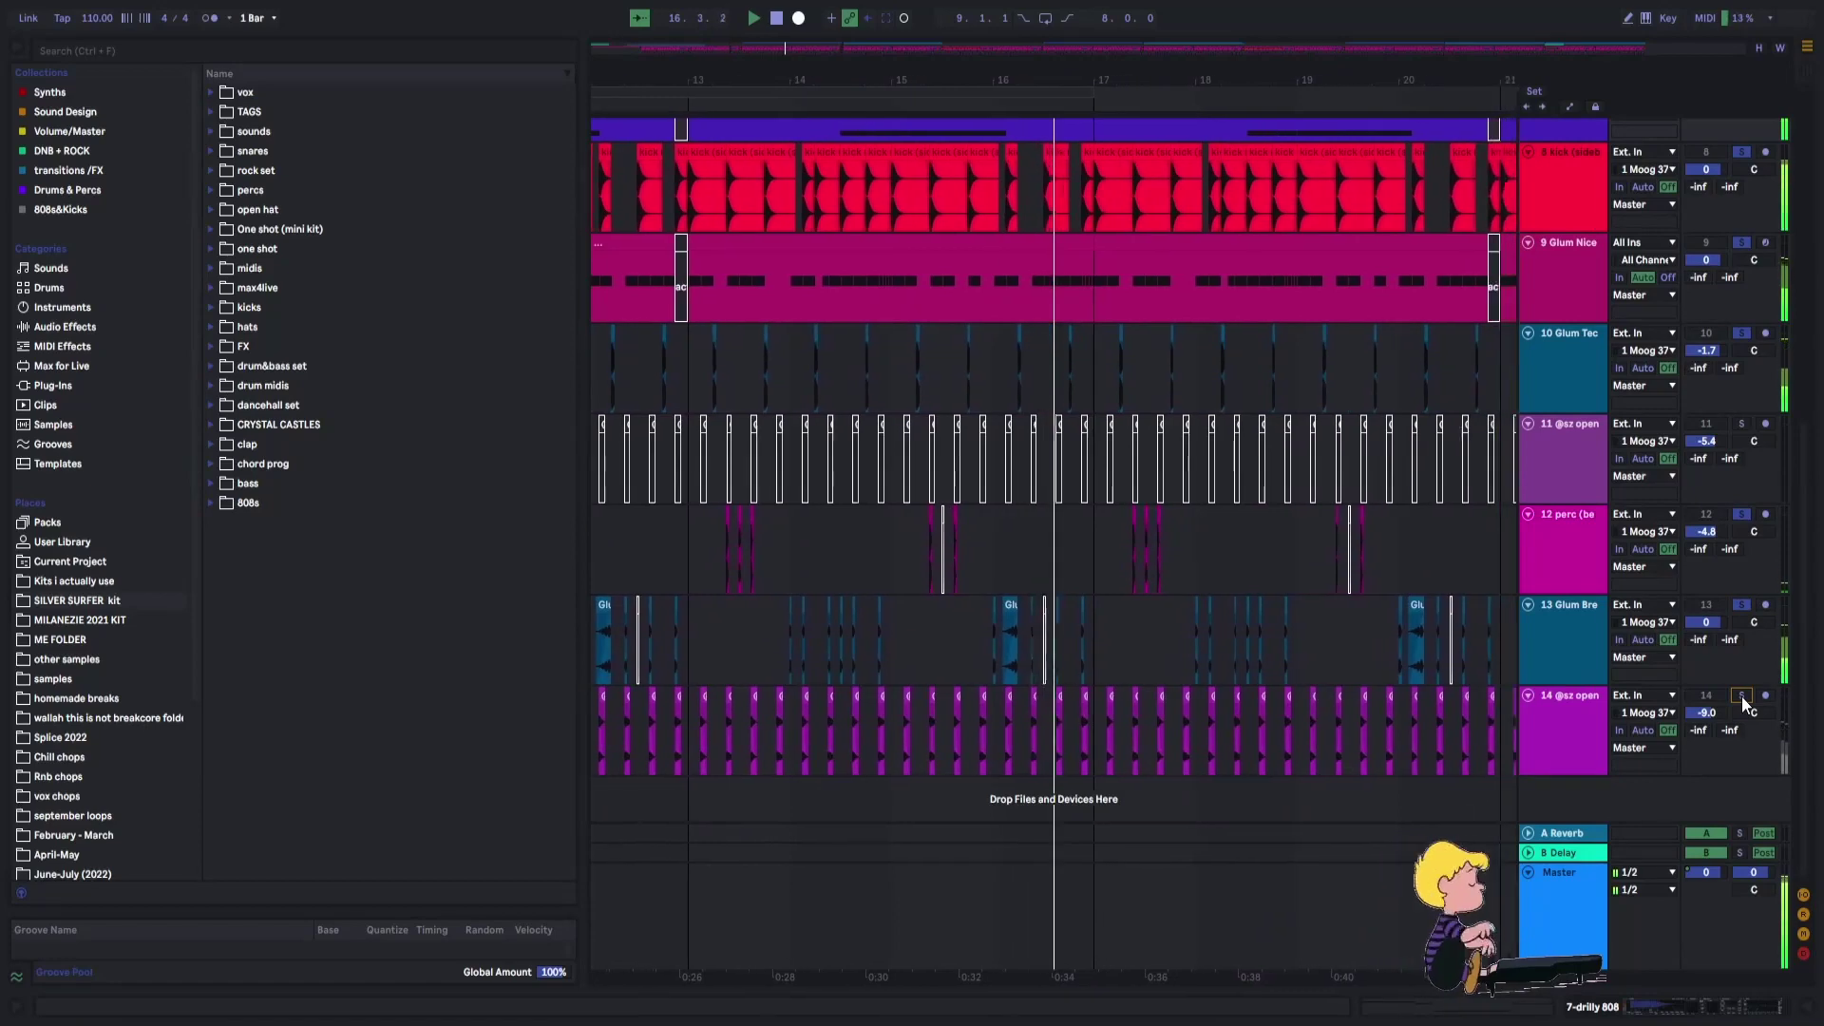
{"action": "left_click", "coordinate": [1742, 697]}
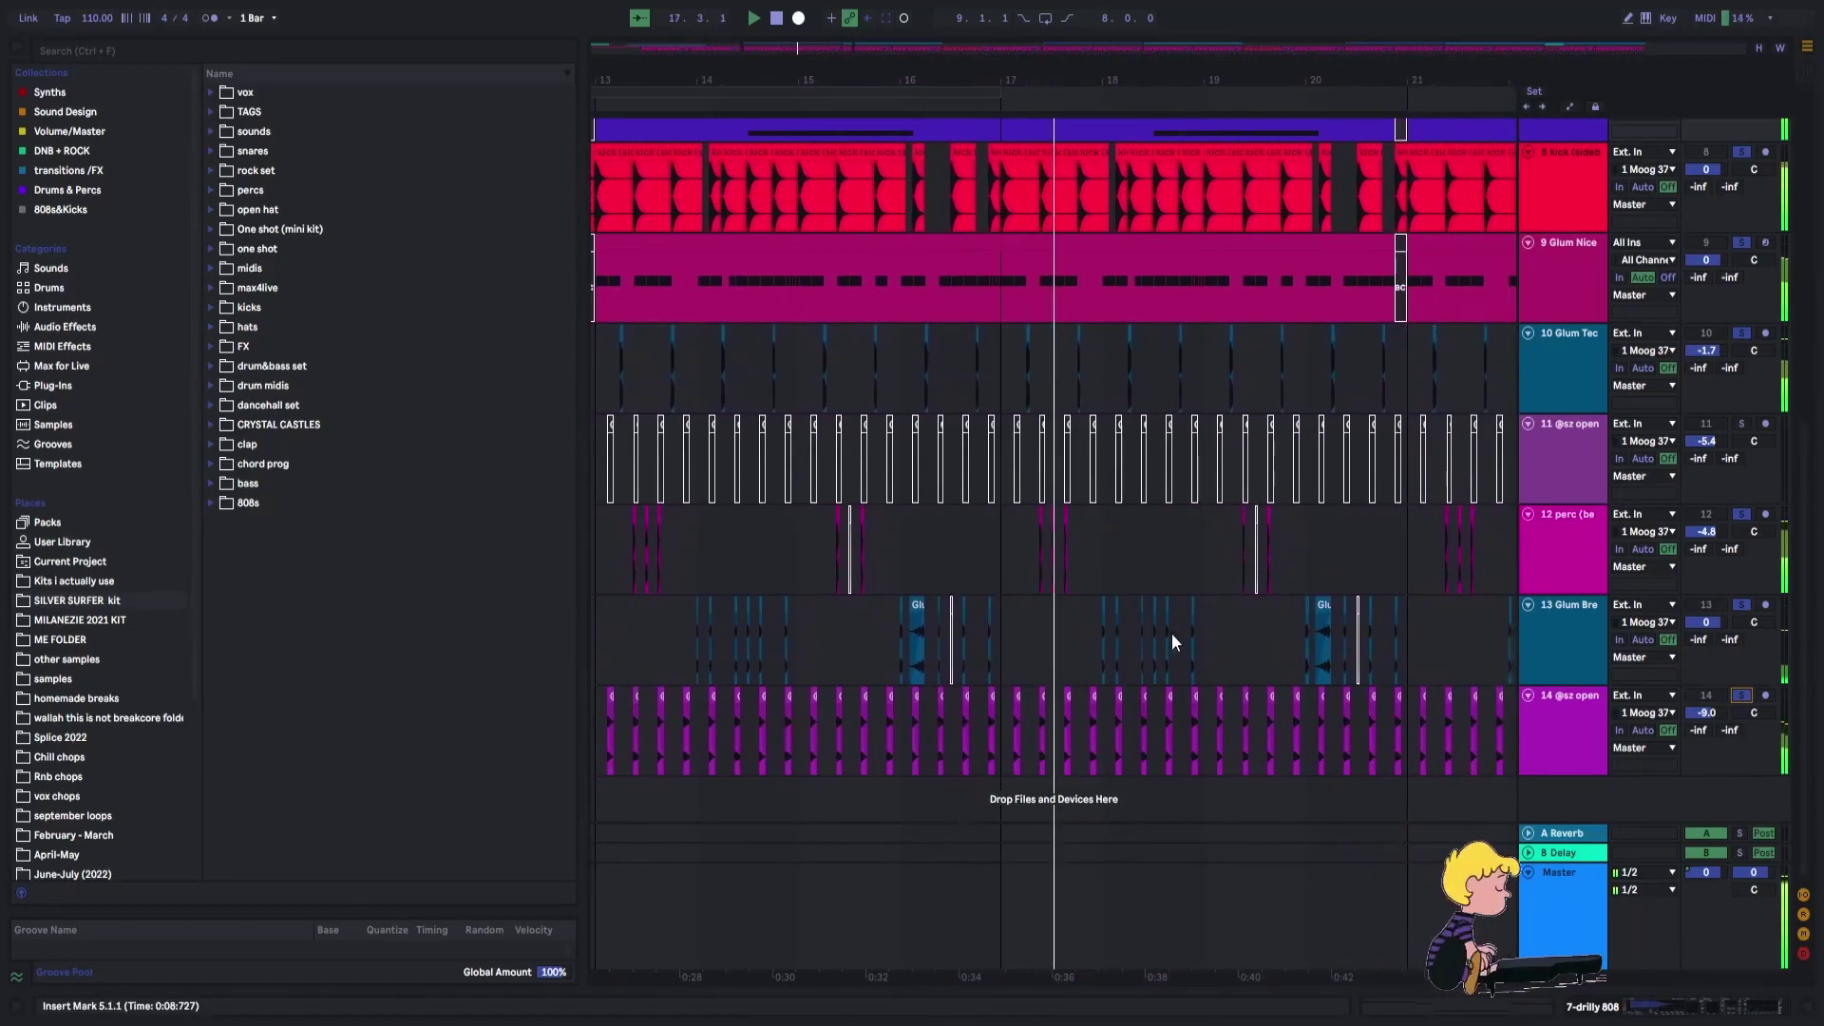
{"action": "scroll", "coordinate": [1190, 576], "scroll_direction": "down", "scroll_amount": 2}
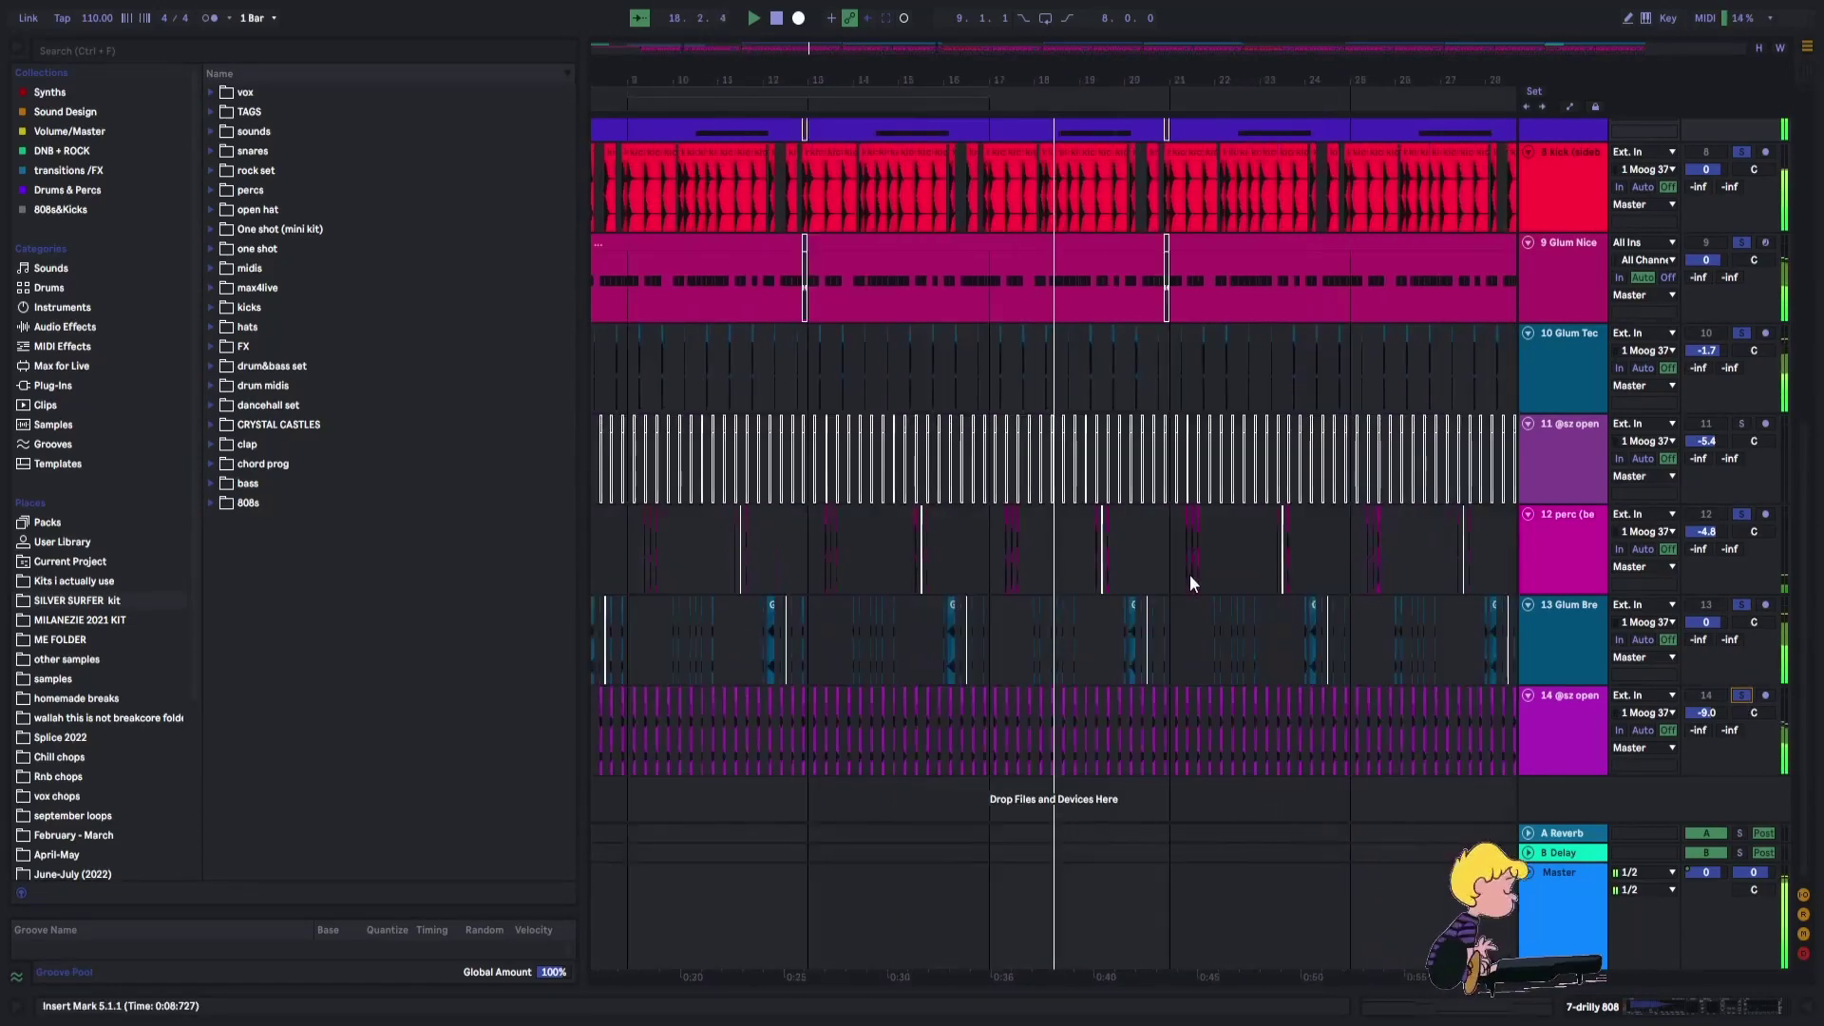
Zoom out, scroll back to the top tracks, and set the start at bar 9.
{"action": "key", "text": "minus"}
{"action": "scroll", "coordinate": [1005, 572], "scroll_direction": "up", "scroll_amount": 1}
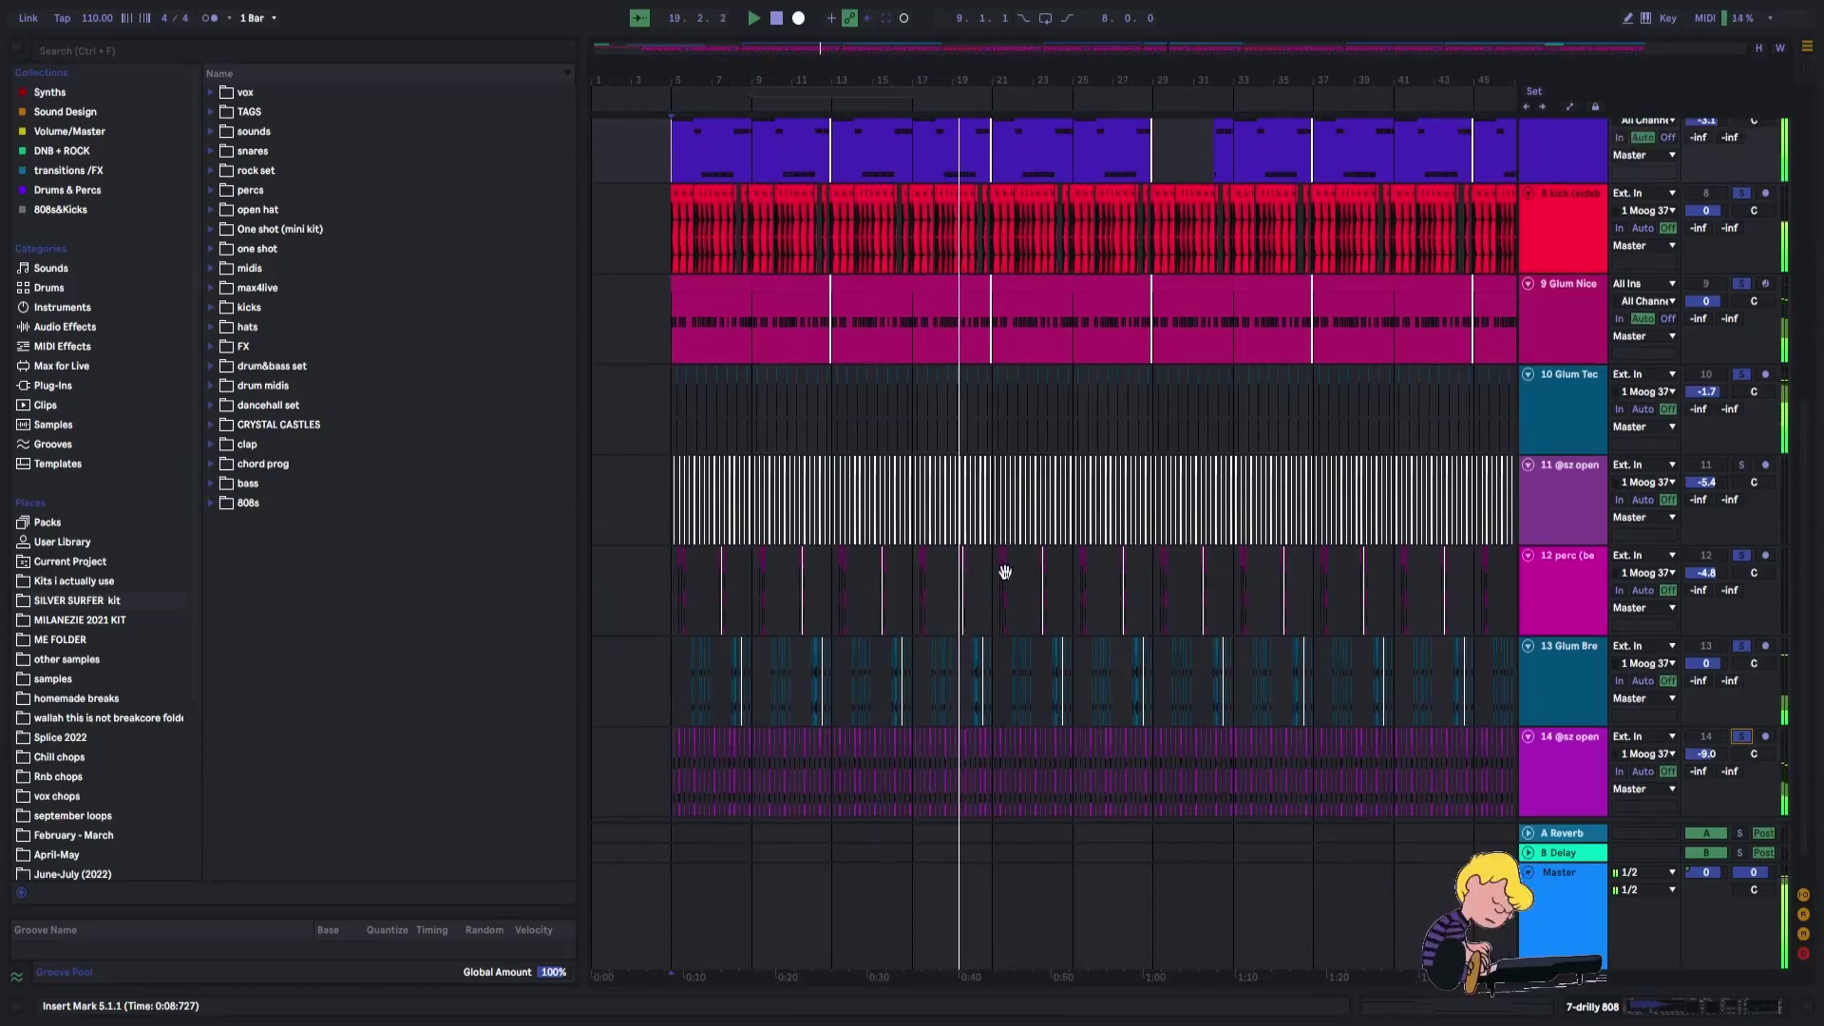
{"action": "scroll", "coordinate": [1009, 579], "scroll_direction": "up", "scroll_amount": 10}
{"action": "left_click", "coordinate": [783, 161]}
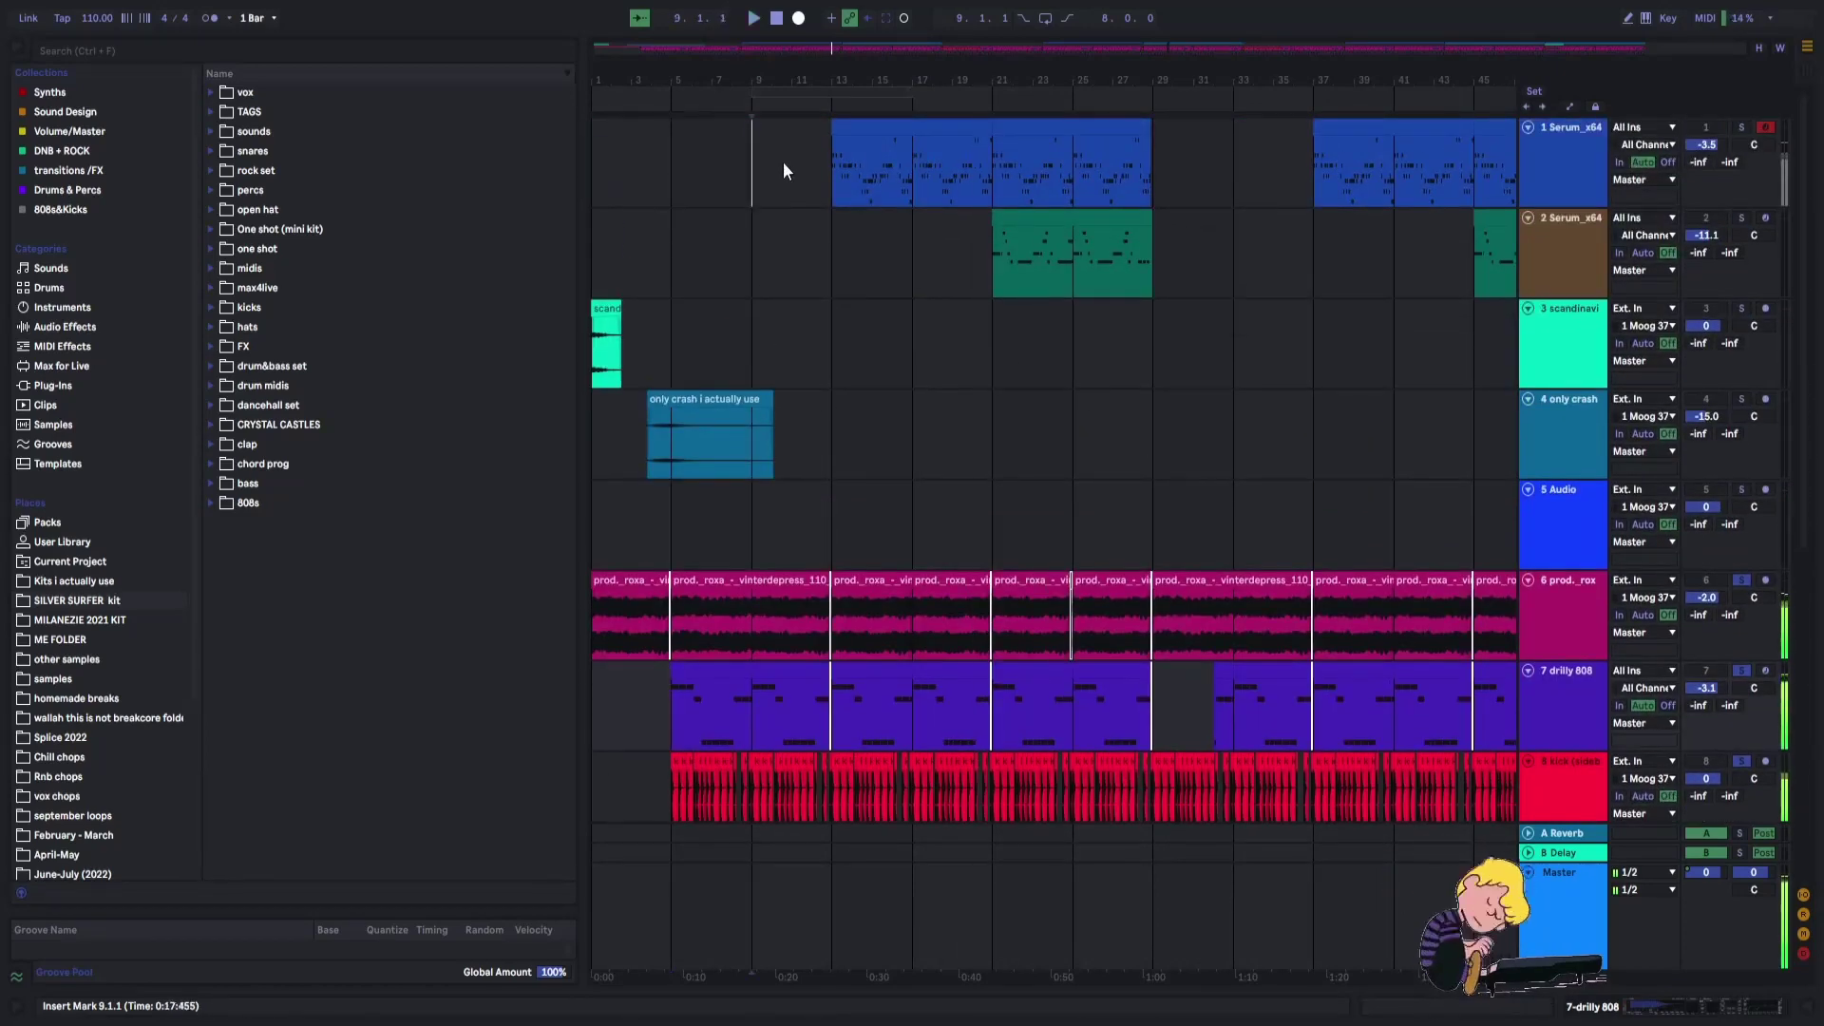
Open track 1's Serum_x64 clip in an enlarged piano roll and play it from bar 13.
{"action": "key", "text": "plus"}
{"action": "key", "text": "plus"}
{"action": "left_click", "coordinate": [1009, 196]}
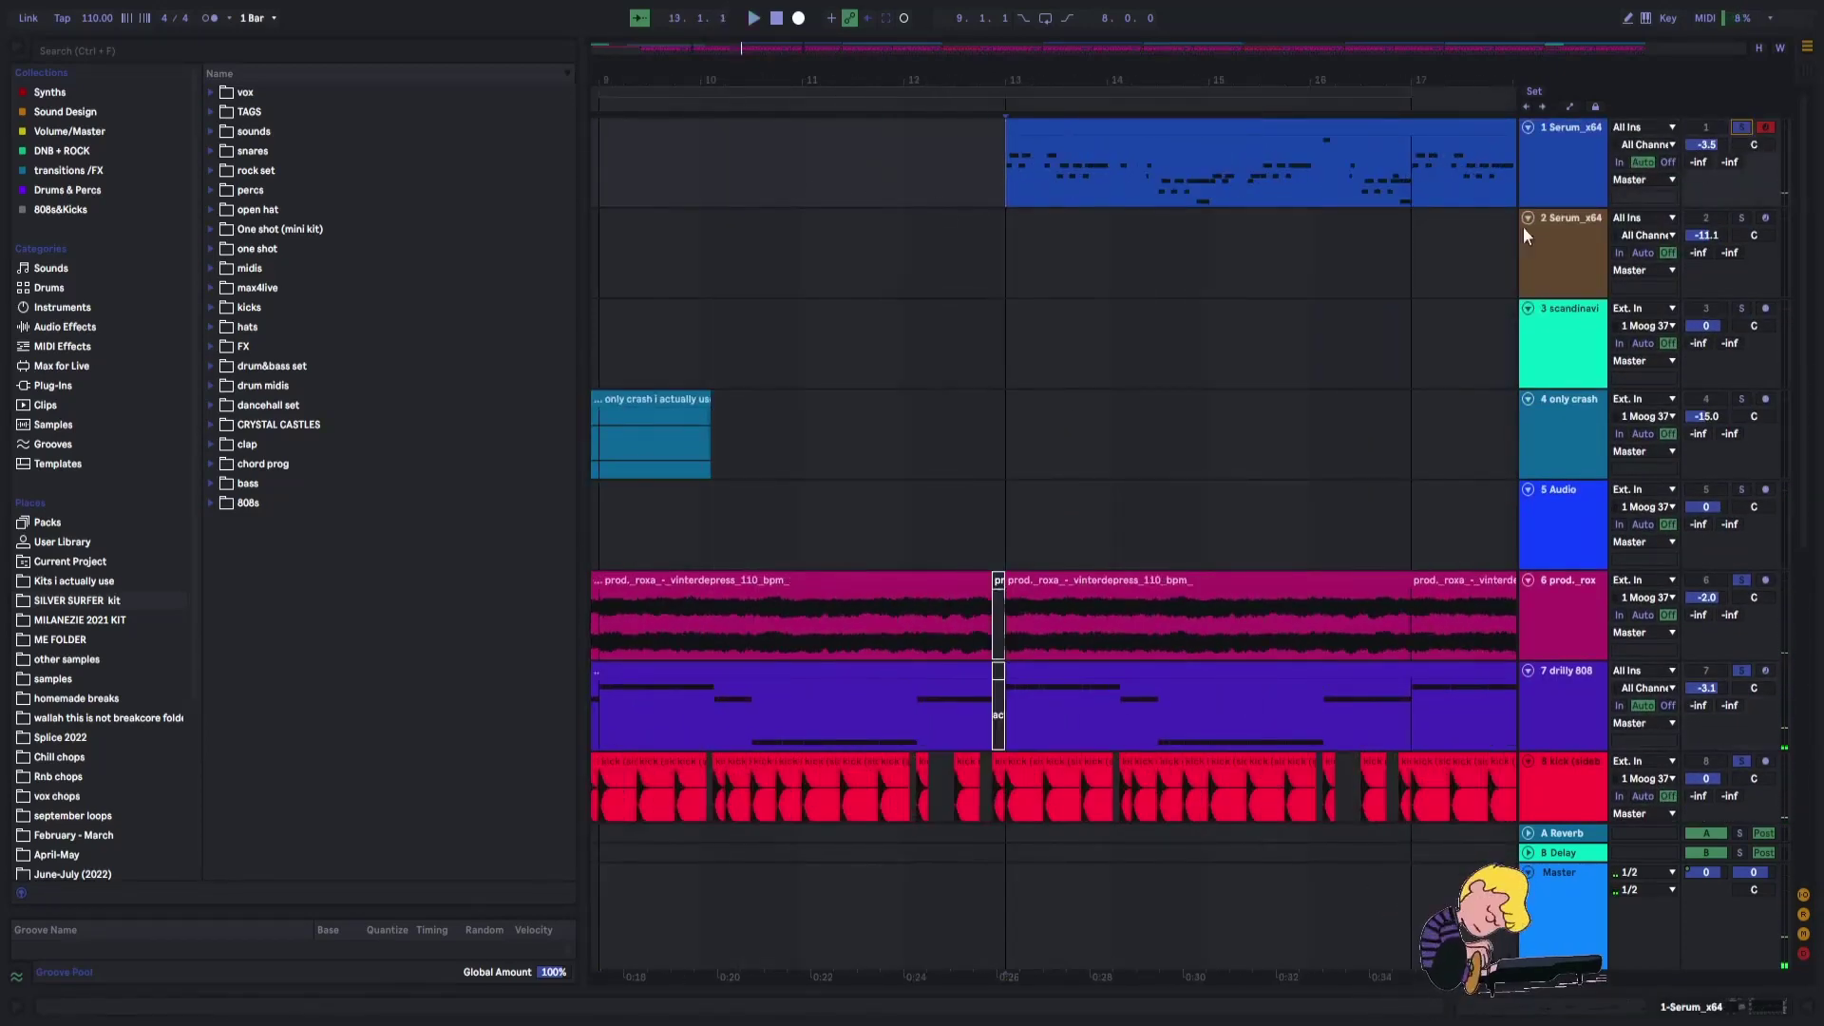
{"action": "left_click", "coordinate": [1034, 193]}
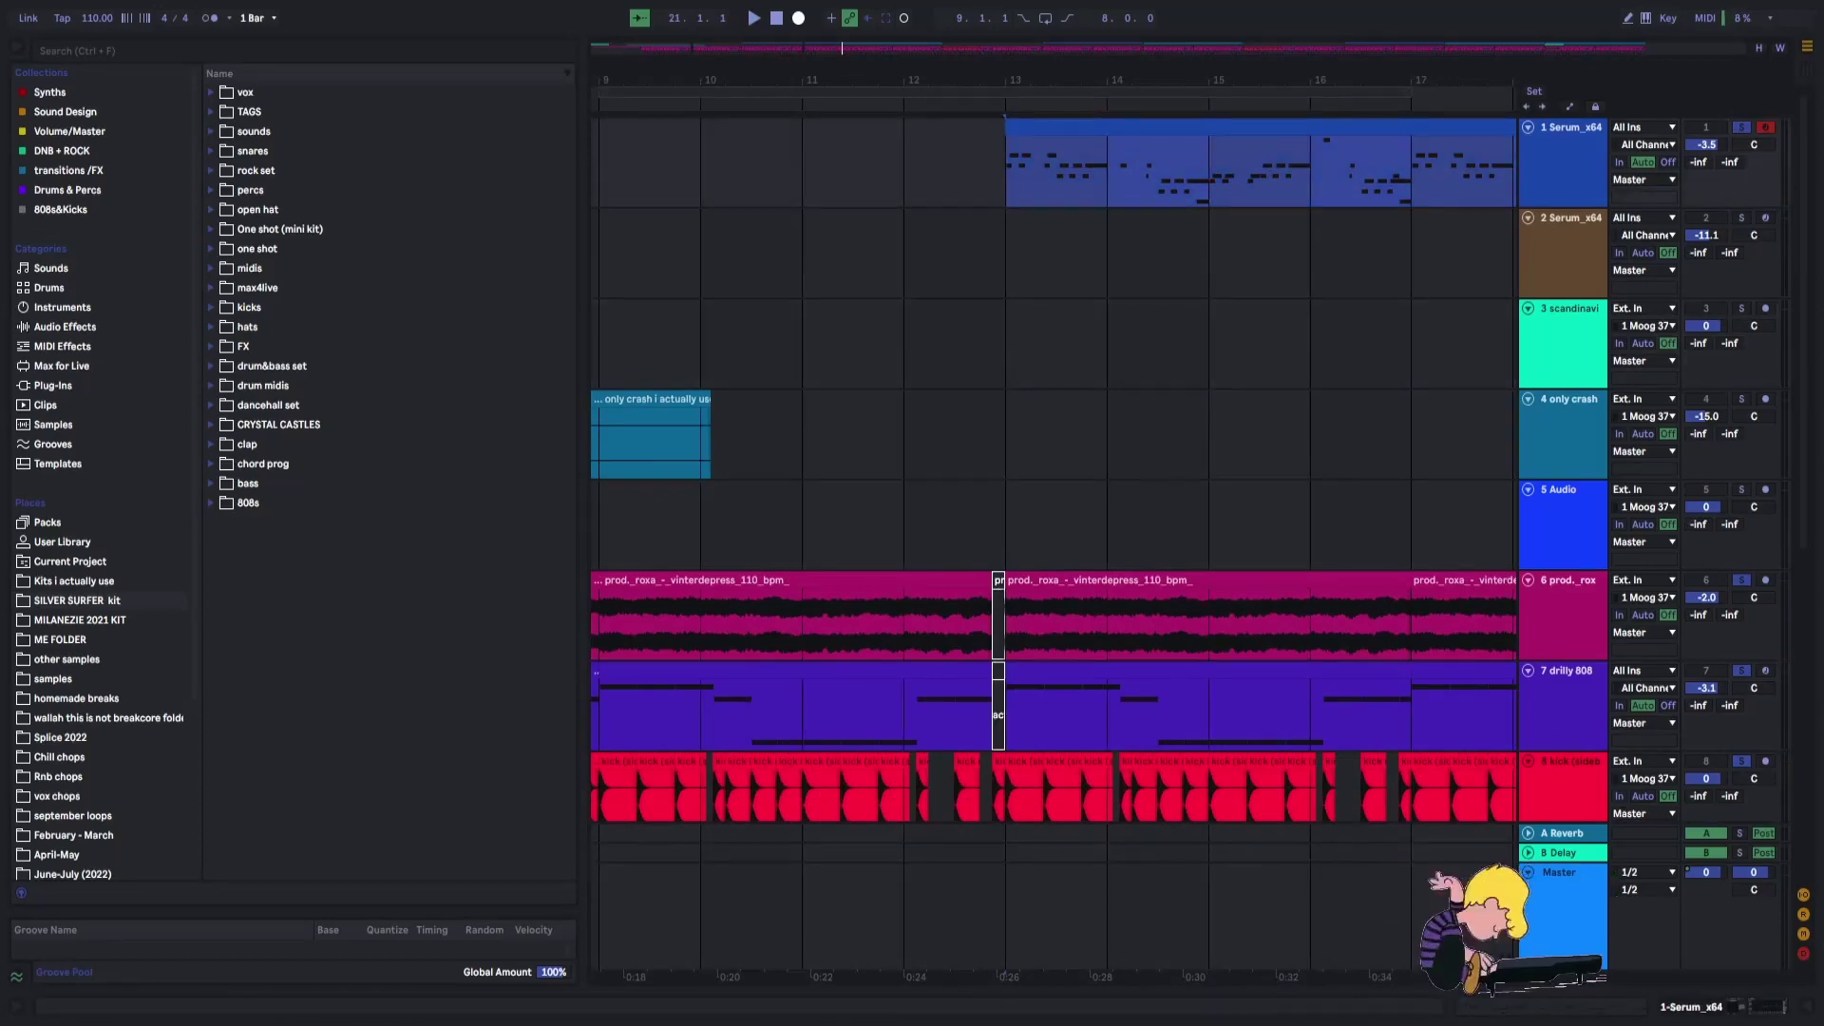
{"action": "left_click", "coordinate": [1564, 1003]}
{"action": "key", "text": "space"}
{"action": "left_click_drag", "start_coordinate": [1188, 785], "coordinate": [967, 170]}
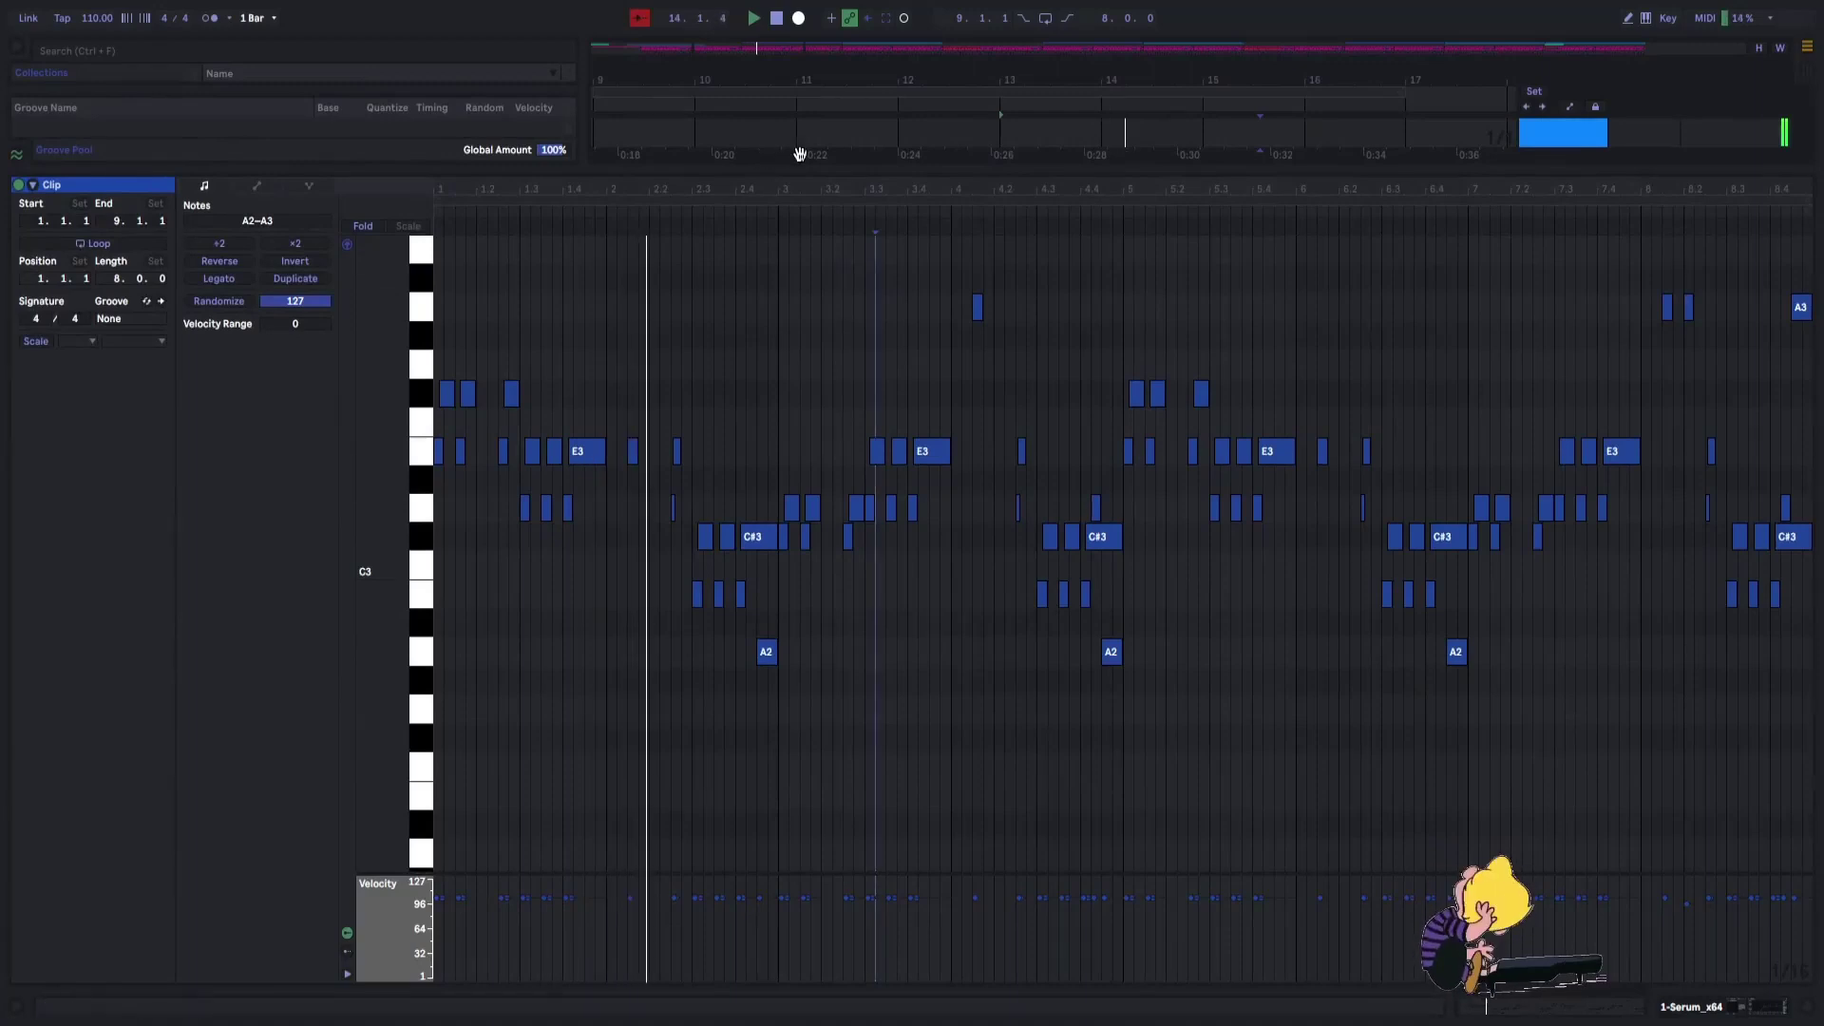
Set the start at beat 4 of the Serum clip and shrink the note editor to reveal the arrangement.
{"action": "left_click", "coordinate": [949, 361]}
{"action": "scroll", "coordinate": [948, 361], "scroll_direction": "up", "scroll_amount": 1}
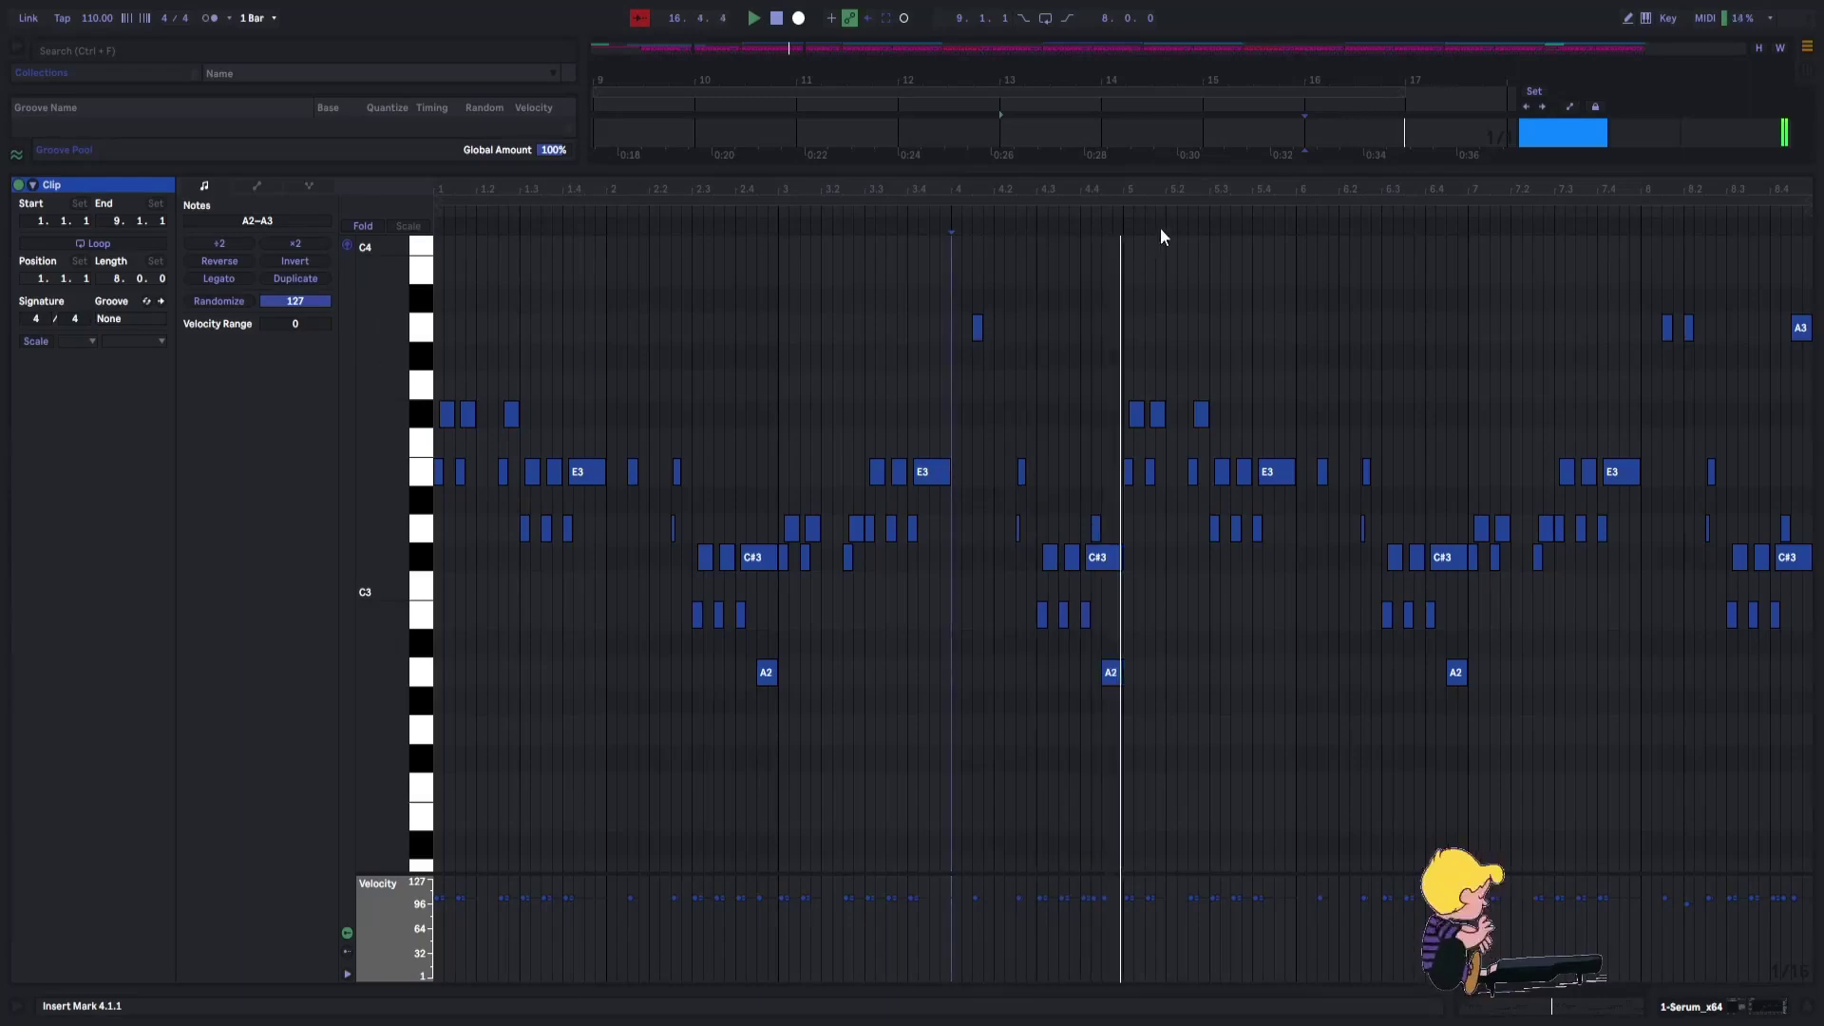
{"action": "left_click_drag", "start_coordinate": [1216, 174], "coordinate": [1263, 842]}
Zoom out to the full song and lower track 2's volume from -11.1 to -11.5 dB.
{"action": "key", "text": "w"}
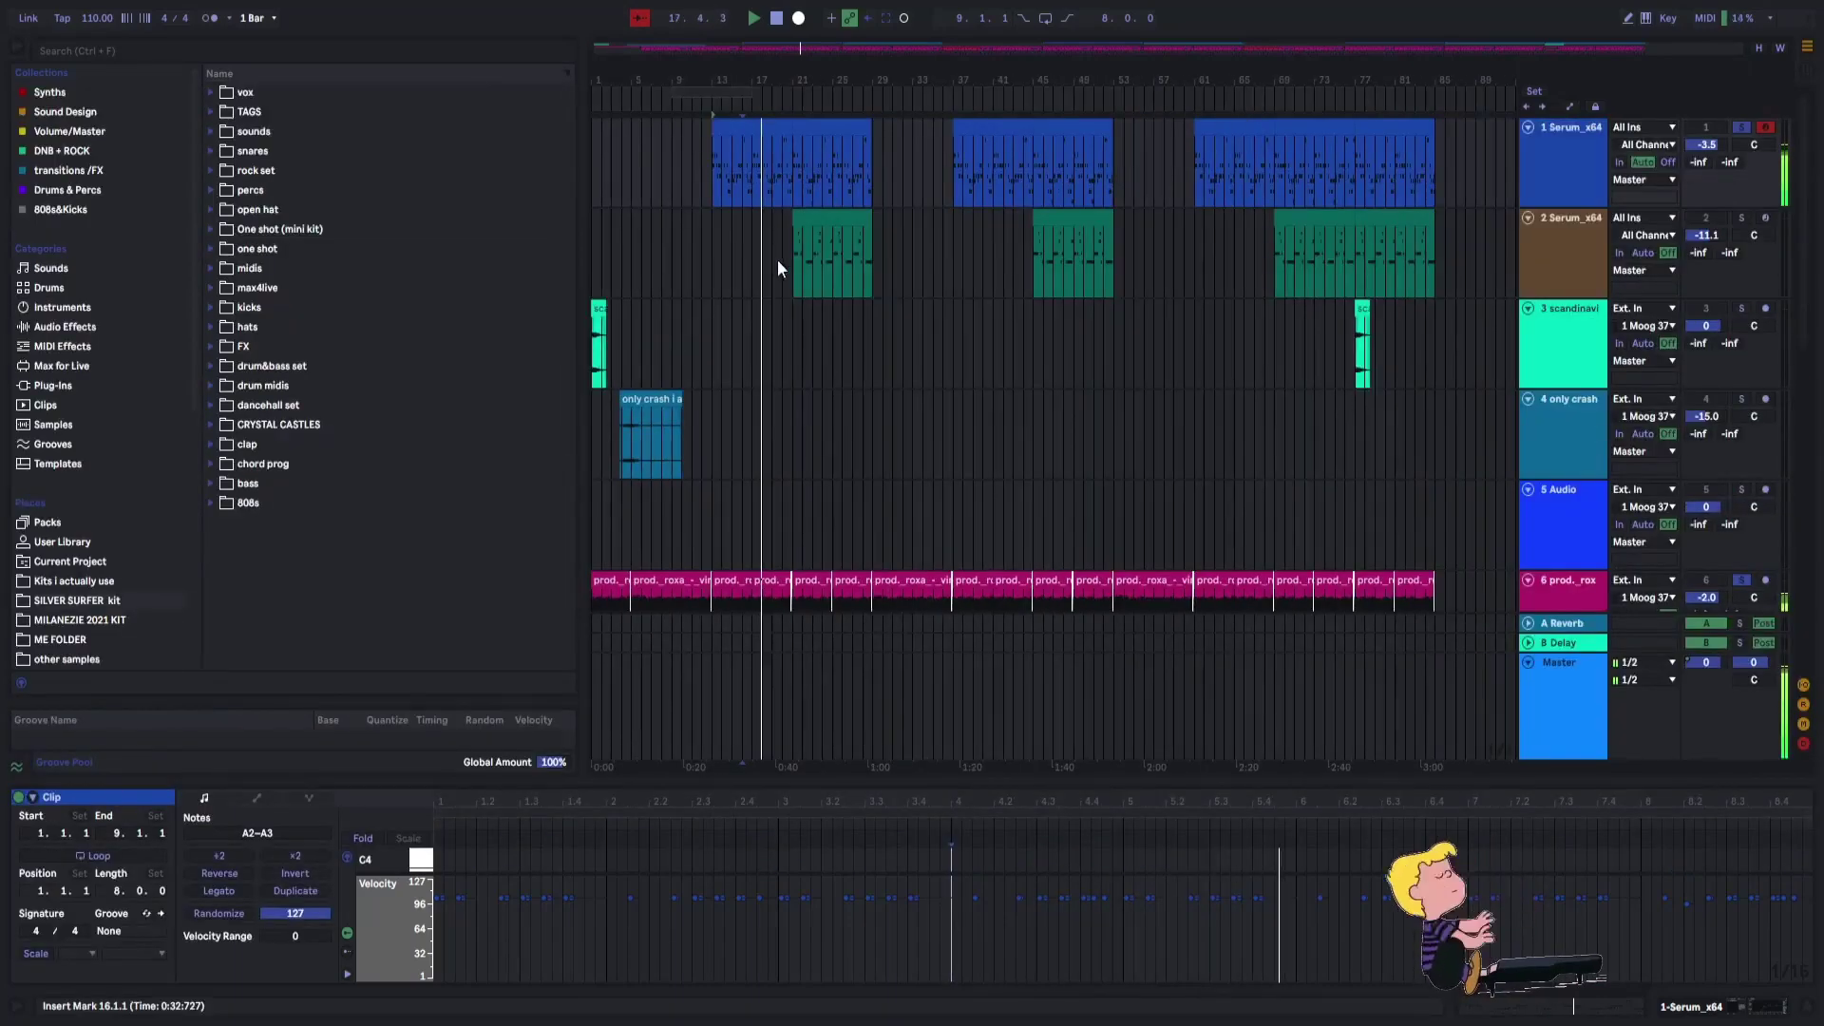
{"action": "scroll", "coordinate": [788, 240], "scroll_direction": "up", "scroll_amount": 5}
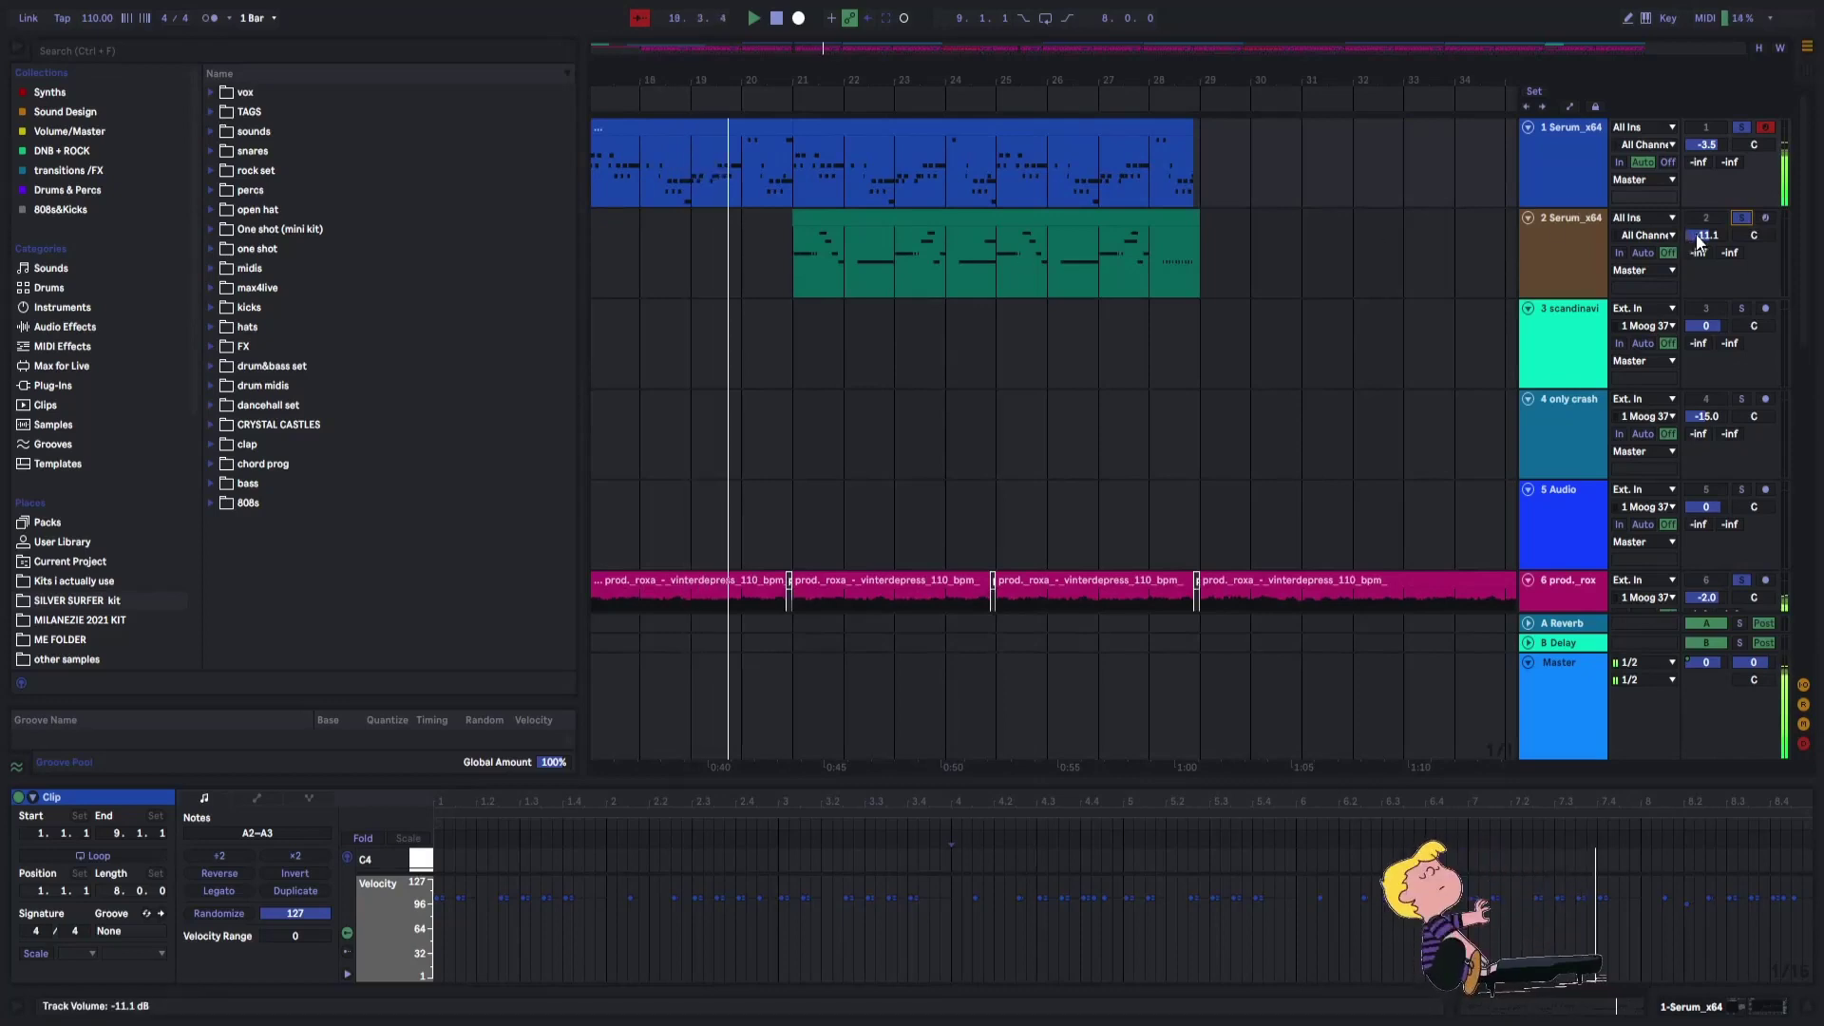
{"action": "scroll", "coordinate": [1697, 239], "scroll_direction": "down", "scroll_amount": 2}
{"action": "scroll", "coordinate": [916, 370], "scroll_direction": "down", "scroll_amount": 1}
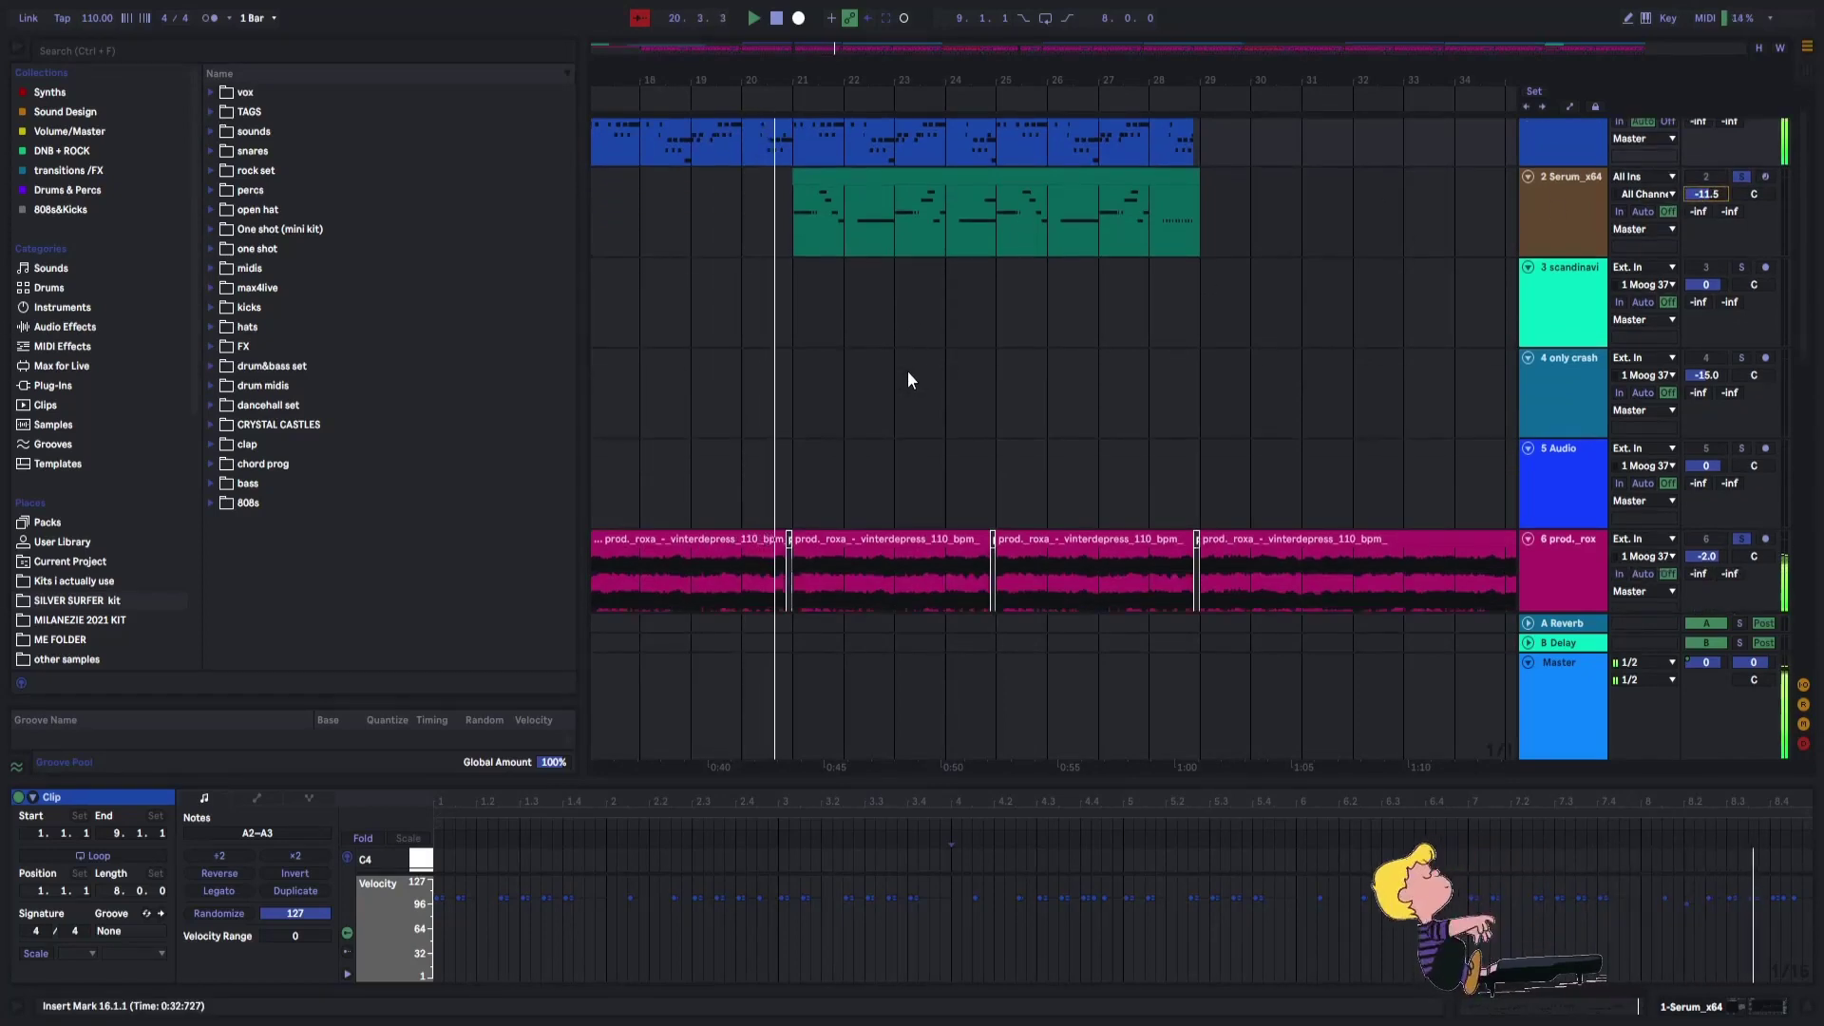
{"action": "scroll", "coordinate": [909, 380], "scroll_direction": "up", "scroll_amount": 1}
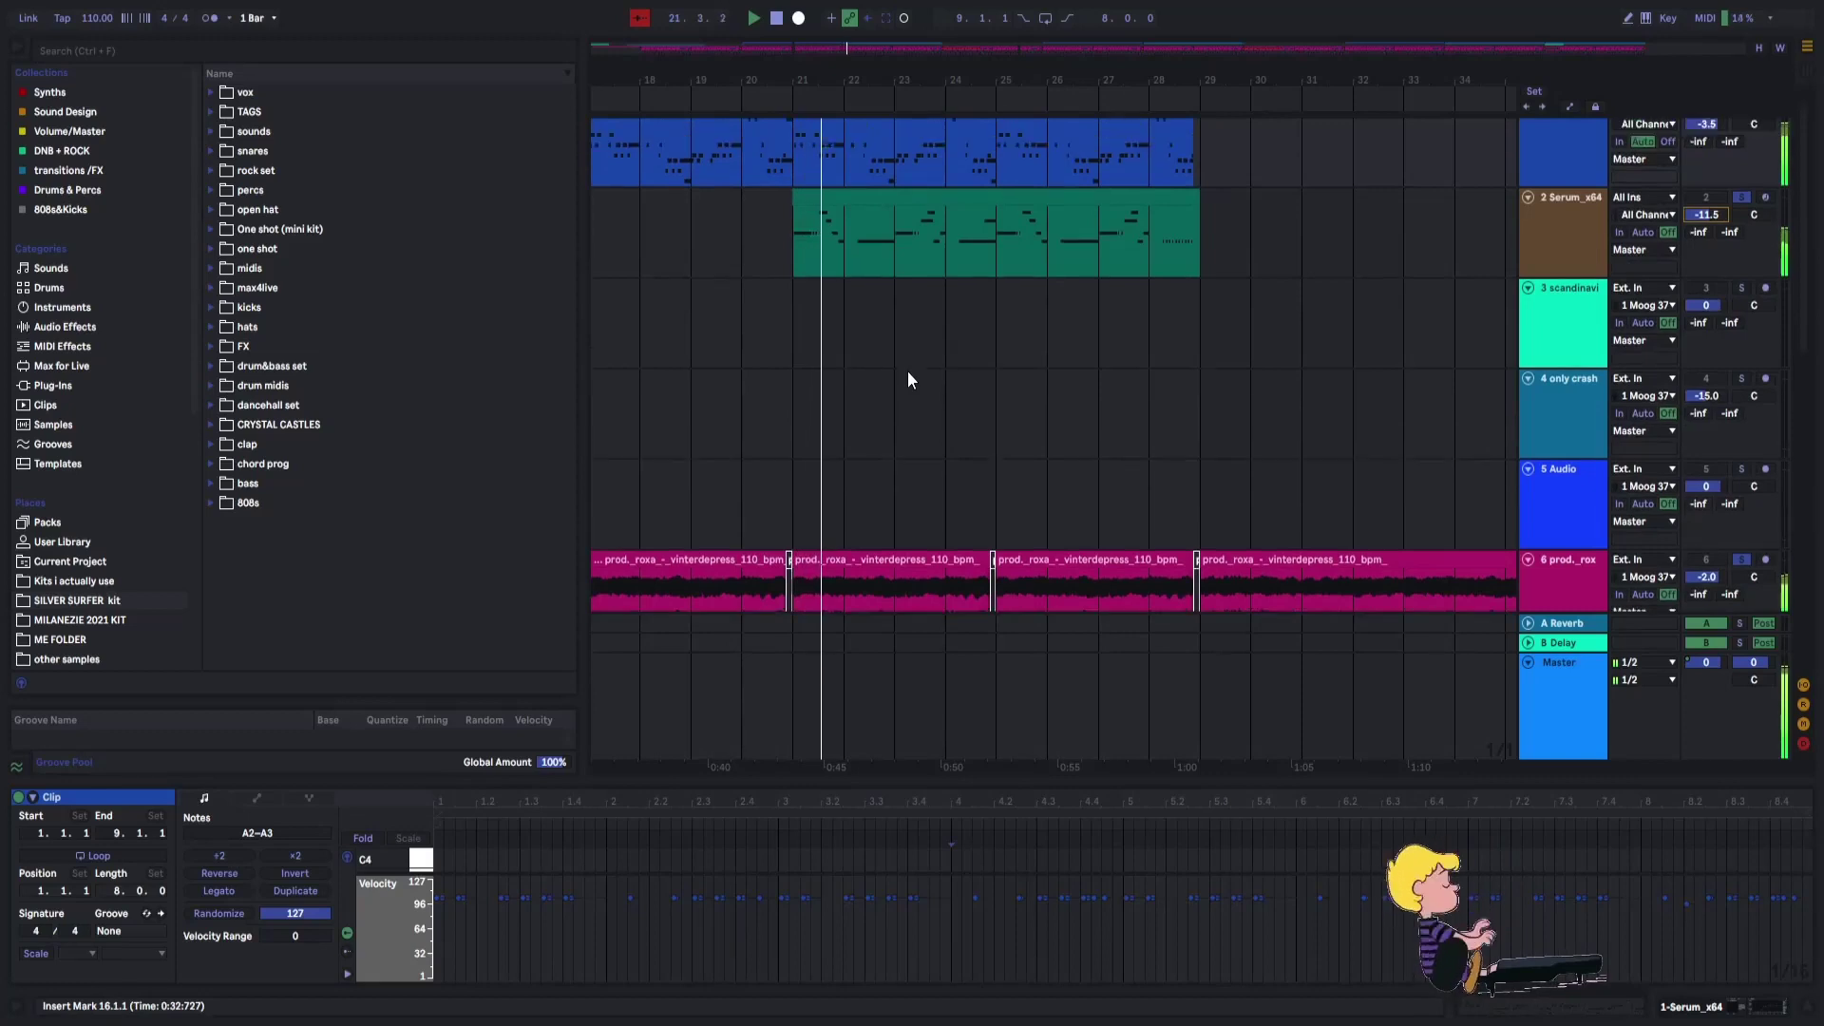
{"action": "scroll", "coordinate": [908, 380], "scroll_direction": "up", "scroll_amount": 1}
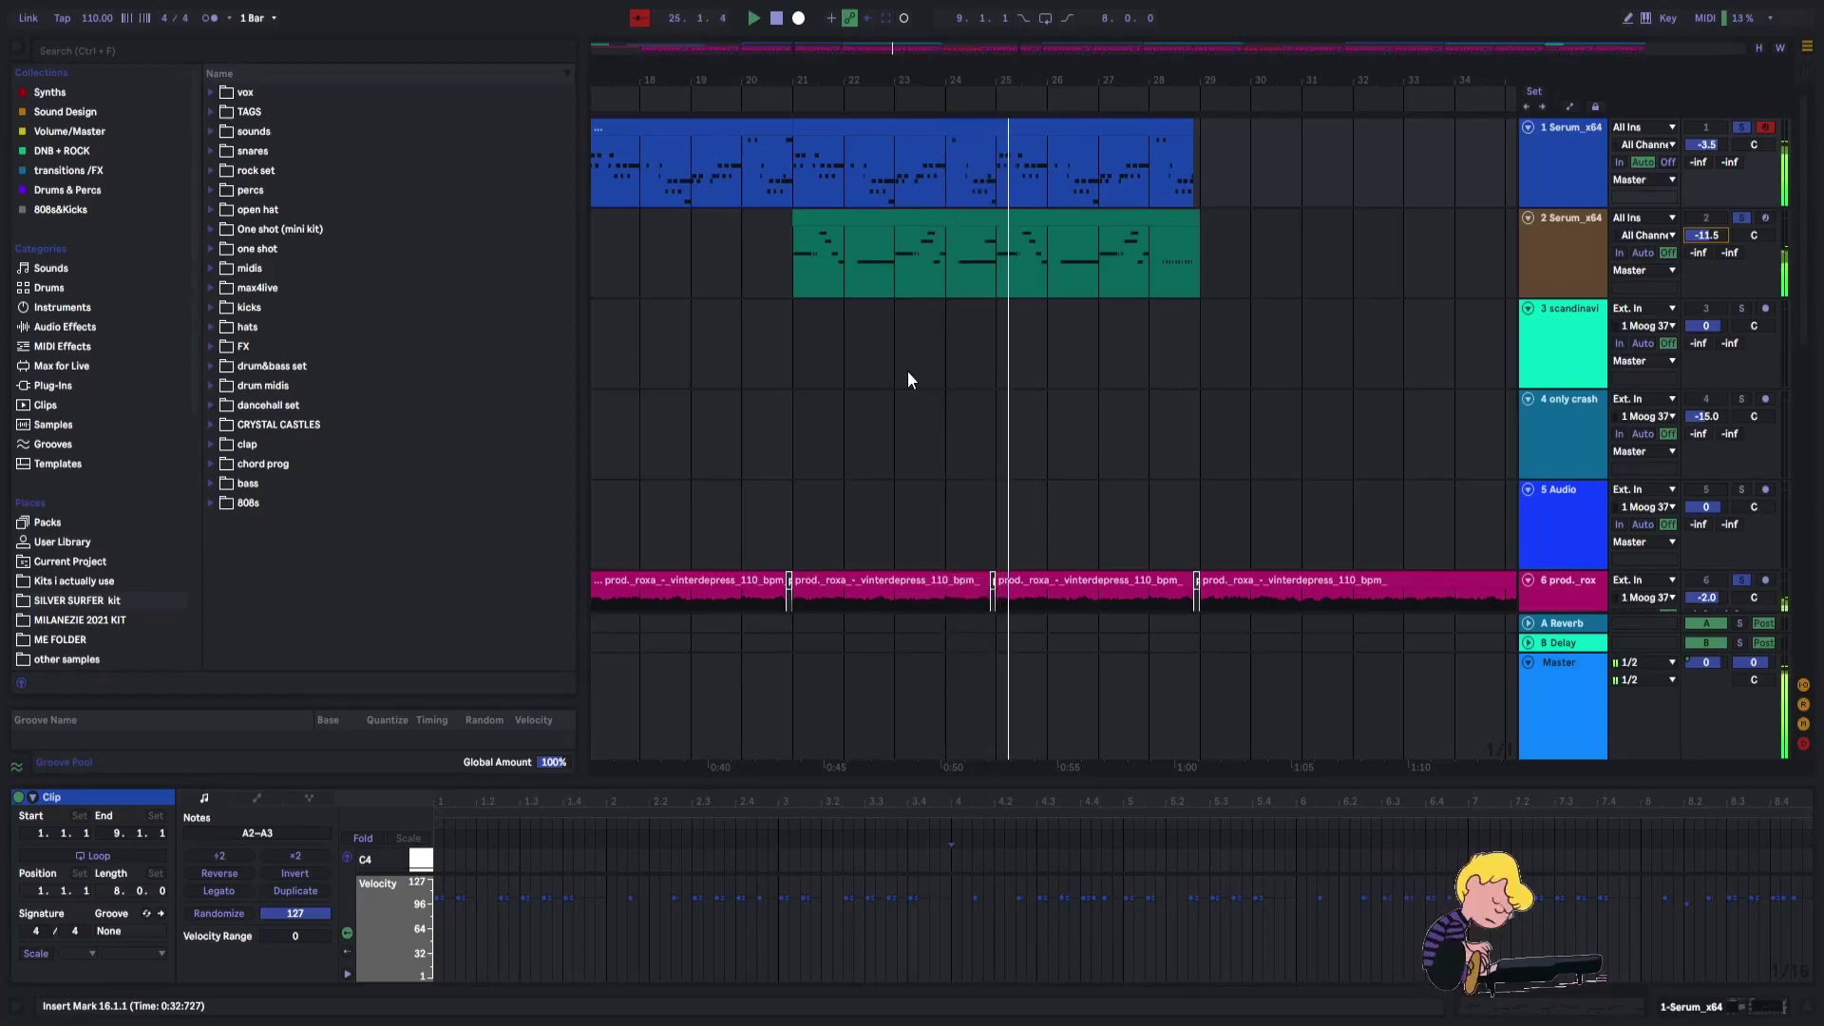
Clear the clip selection and scroll down through the tracks.
{"action": "scroll", "coordinate": [909, 370], "scroll_direction": "down", "scroll_amount": 3}
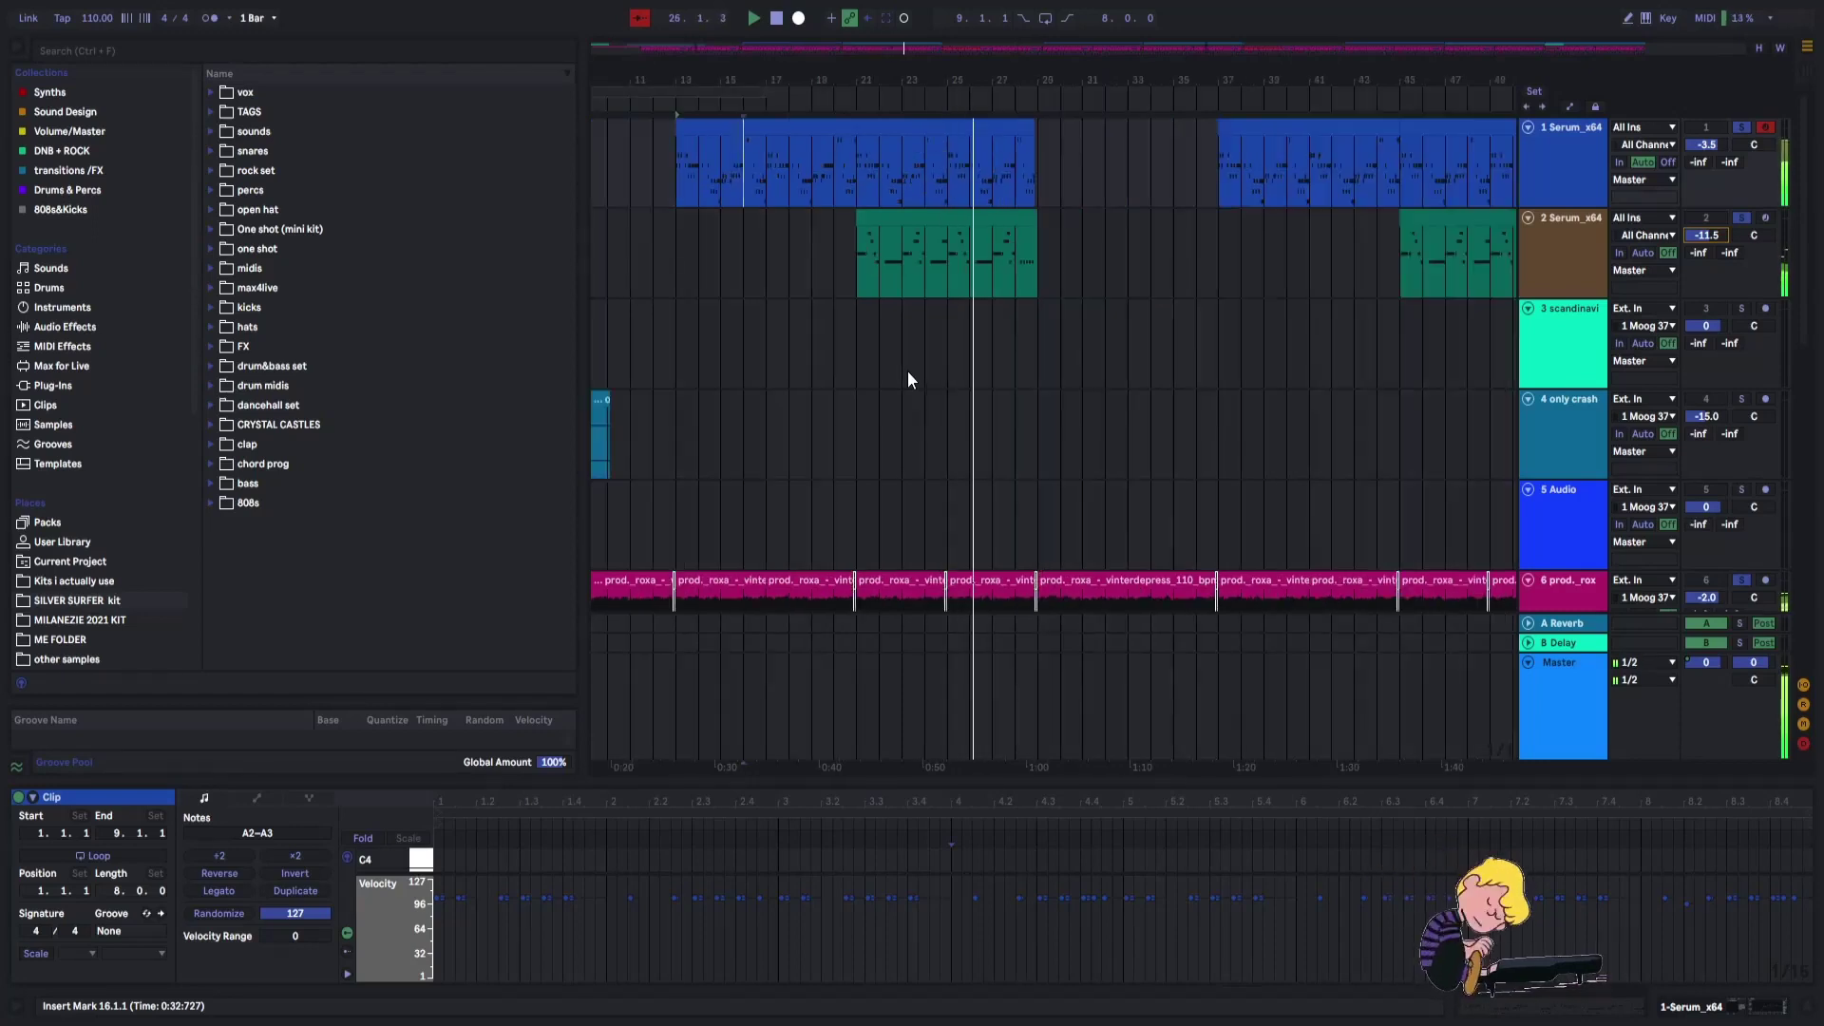
{"action": "scroll", "coordinate": [908, 370], "scroll_direction": "down", "scroll_amount": 4}
{"action": "scroll", "coordinate": [908, 371], "scroll_direction": "down", "scroll_amount": 3}
{"action": "left_click", "coordinate": [908, 368]}
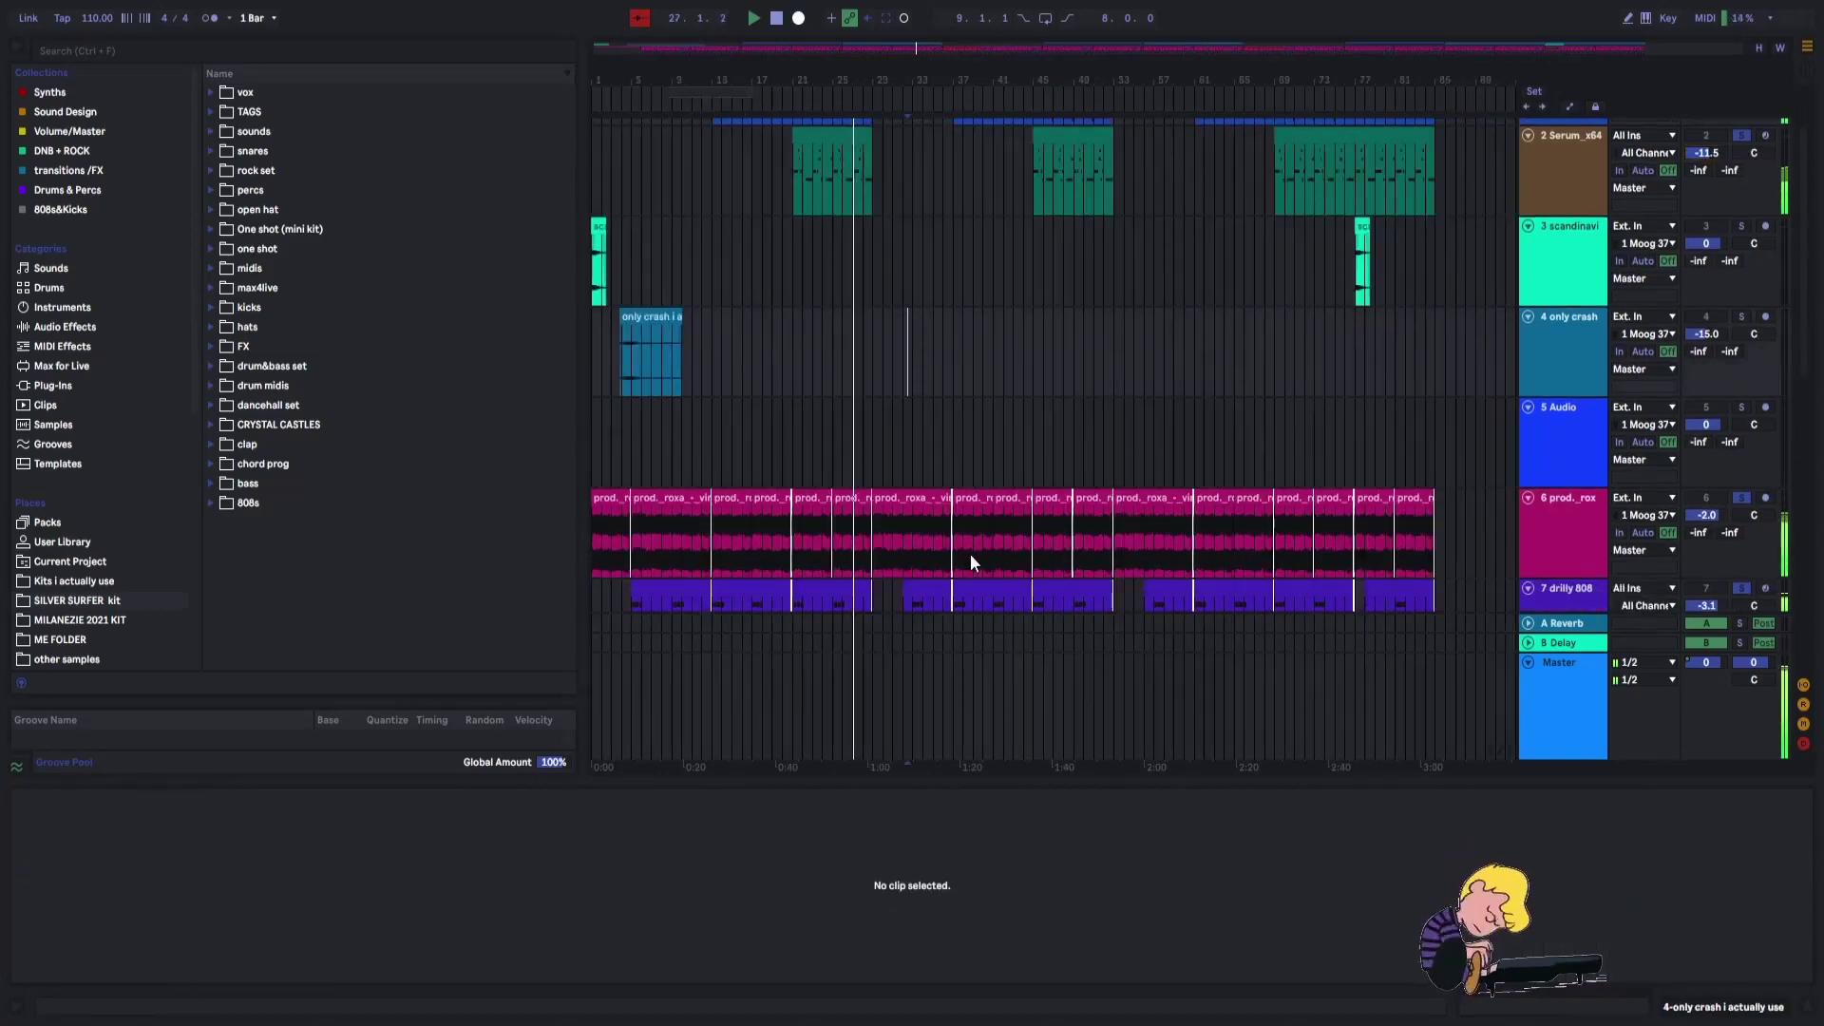
{"action": "scroll", "coordinate": [864, 413], "scroll_direction": "down", "scroll_amount": 5}
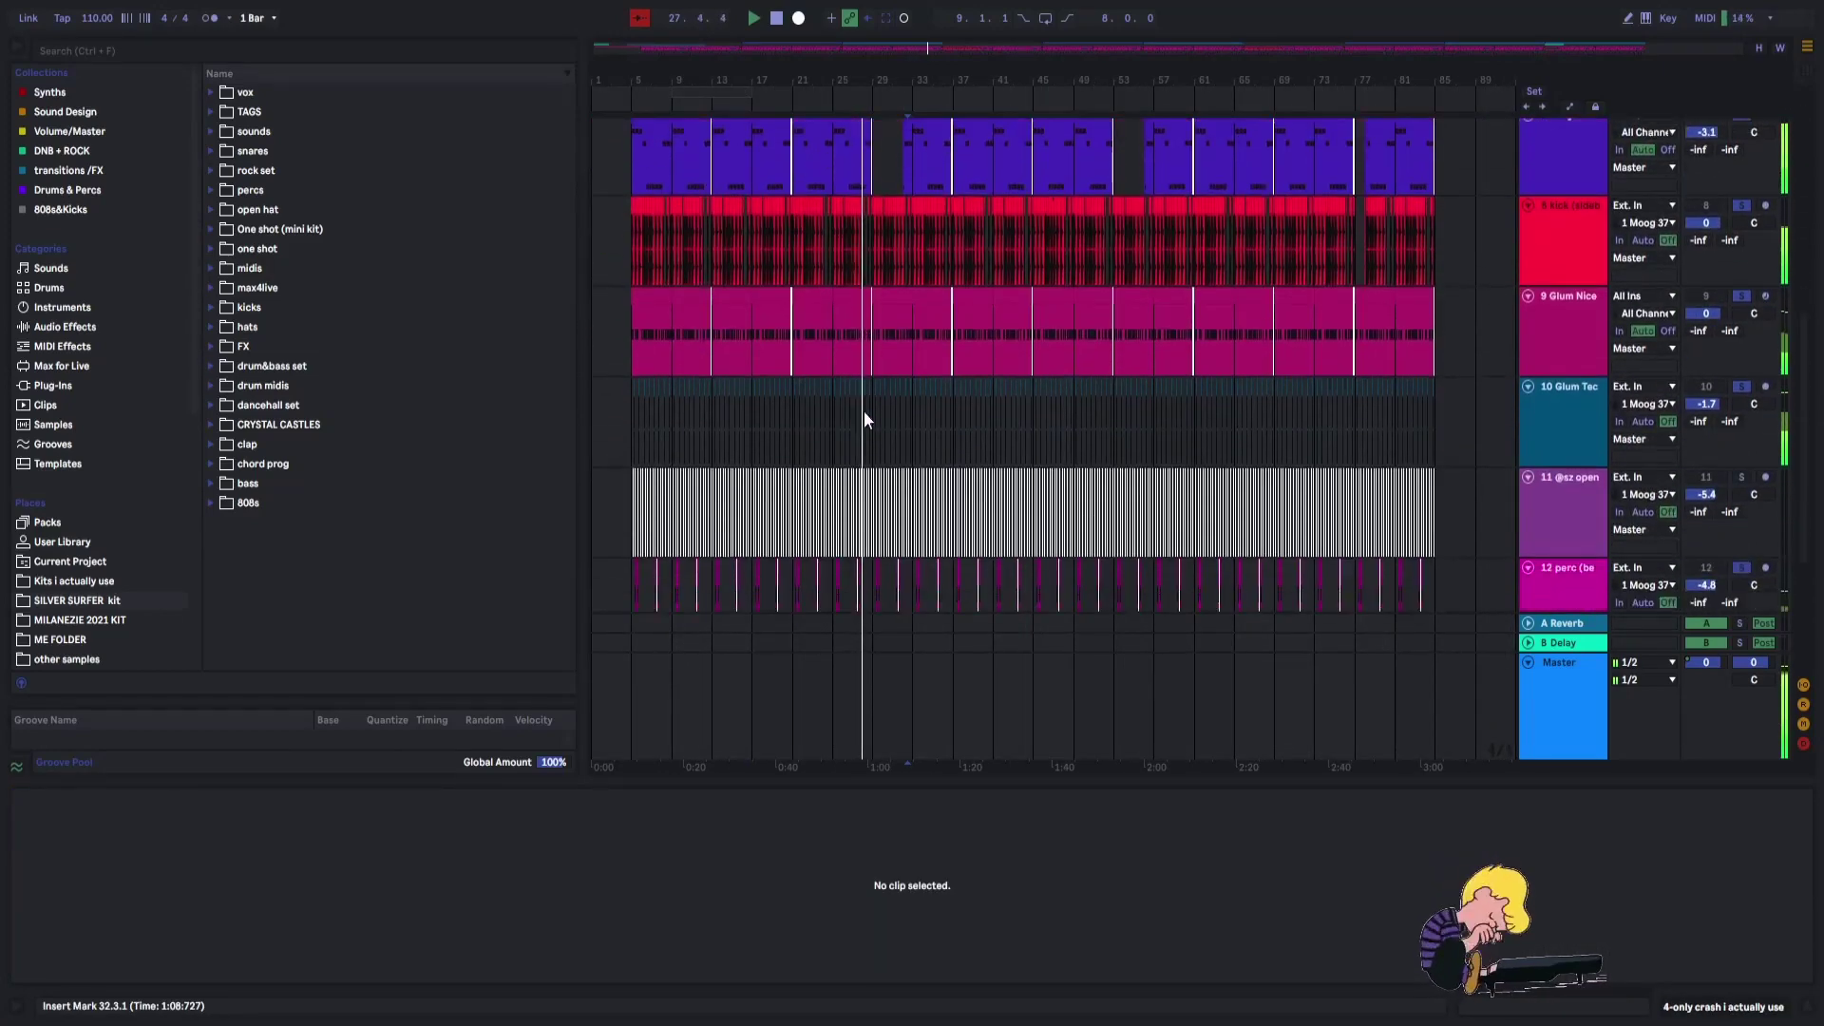
{"action": "scroll", "coordinate": [865, 414], "scroll_direction": "down", "scroll_amount": 3}
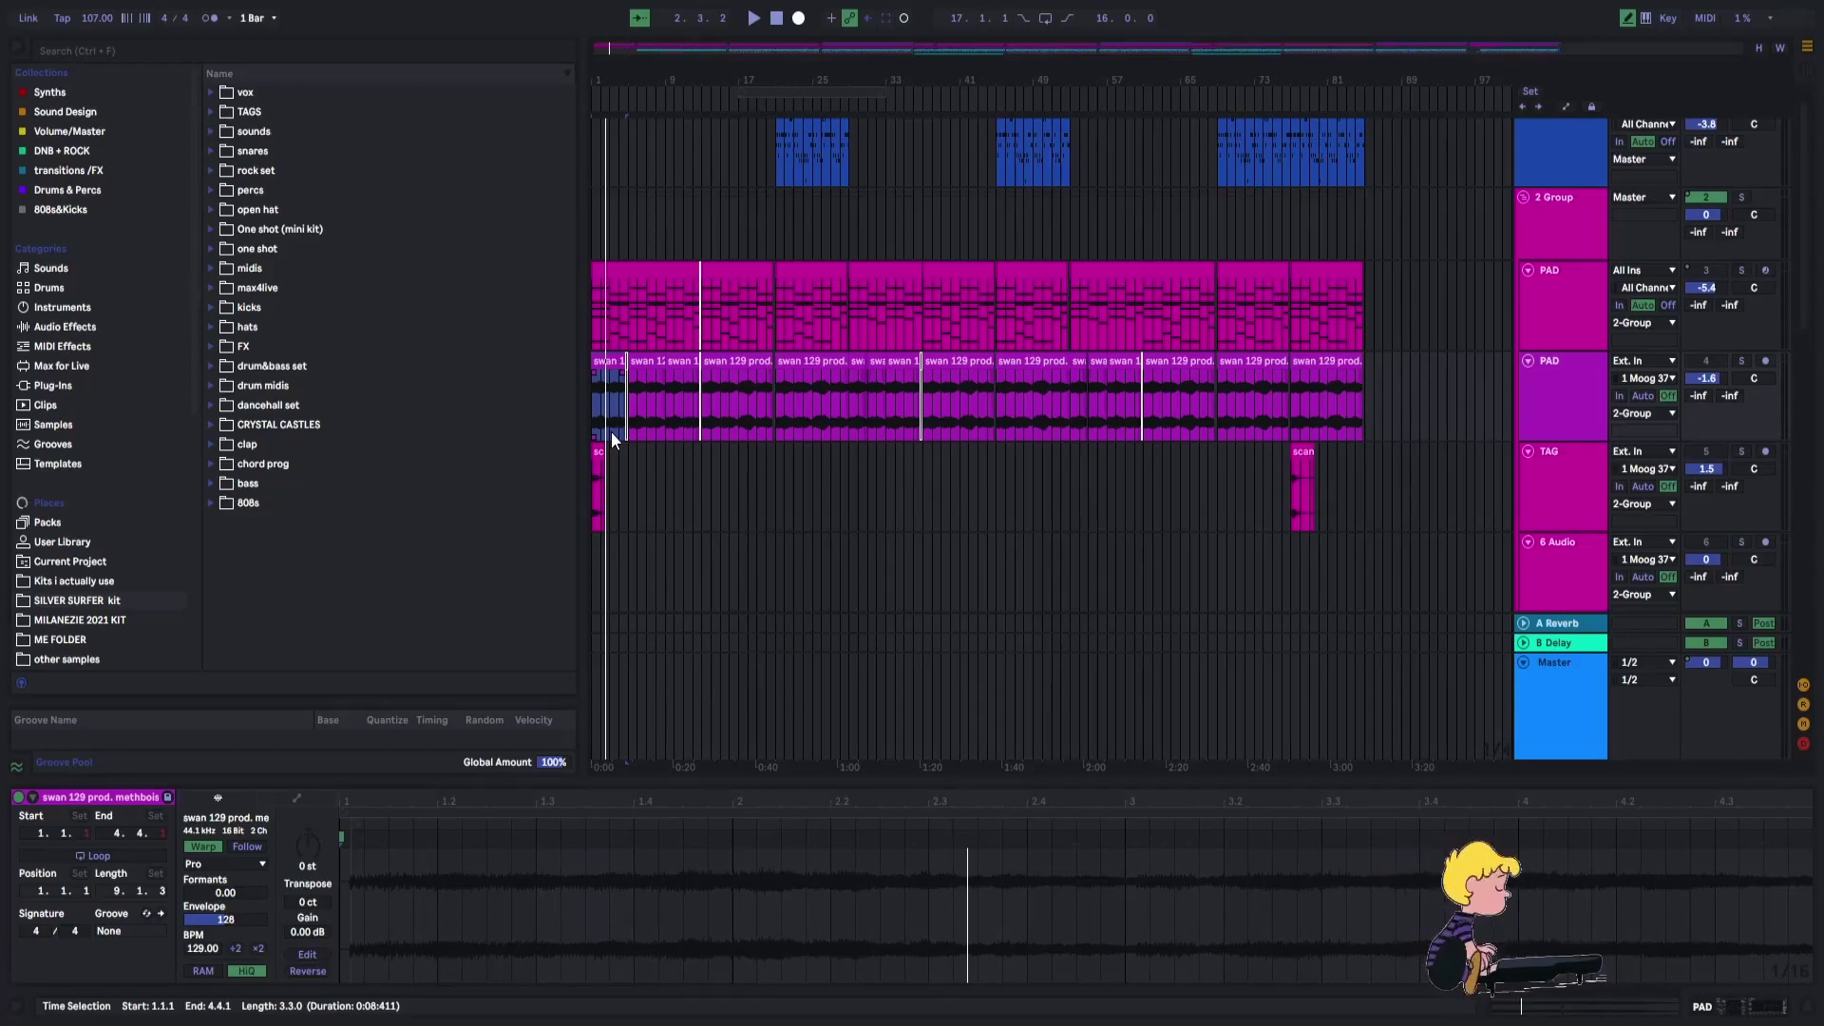
Start playback of the 107 BPM set from 1.1.1.
{"action": "key", "text": "space"}
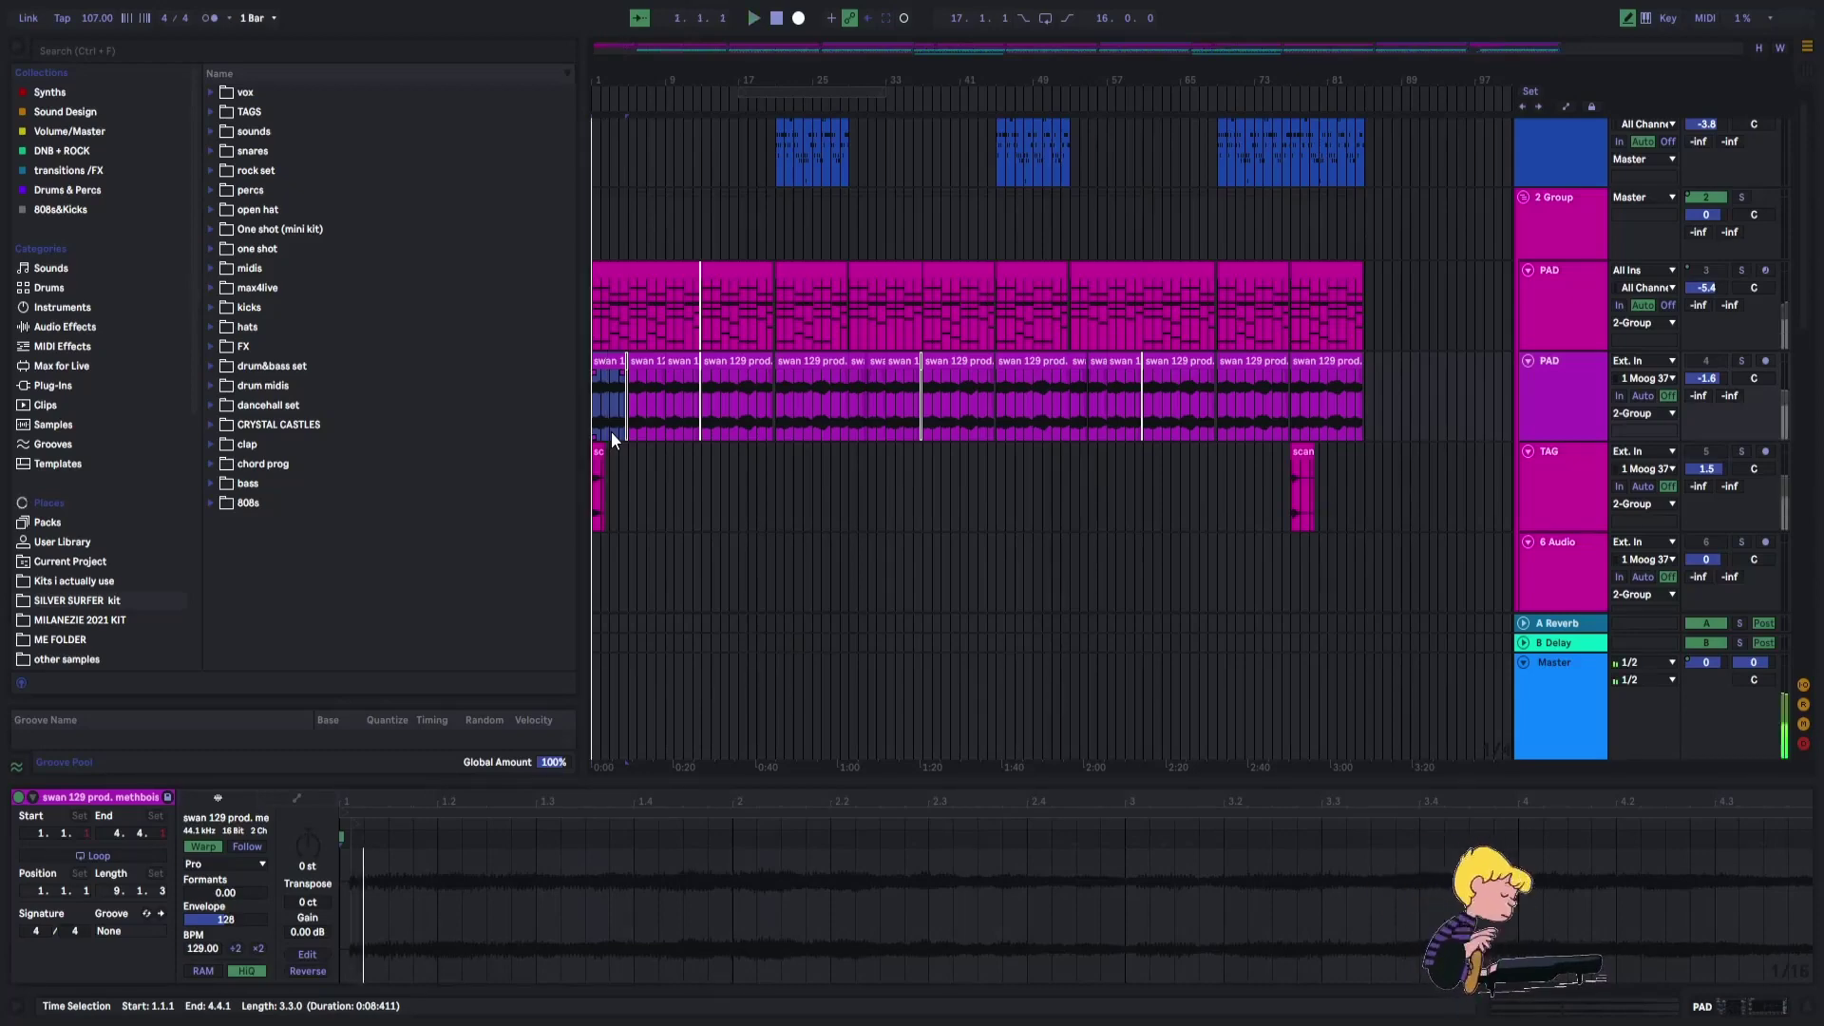